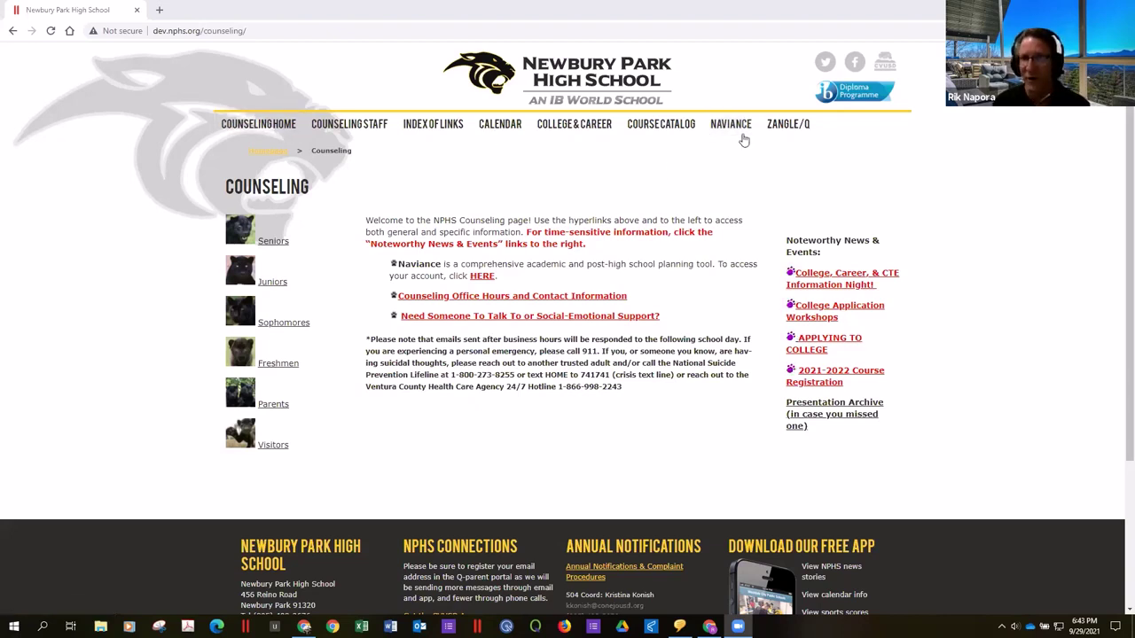
Open the student login link from the Naviance page of the school's counseling site
left_click(729, 129)
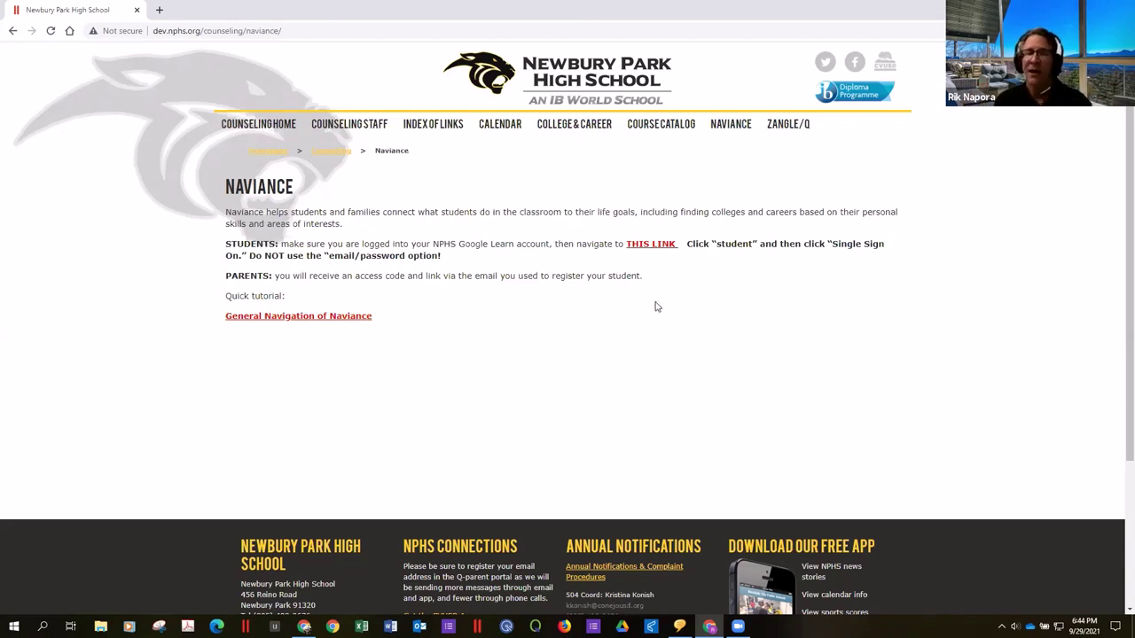
left_click(652, 249)
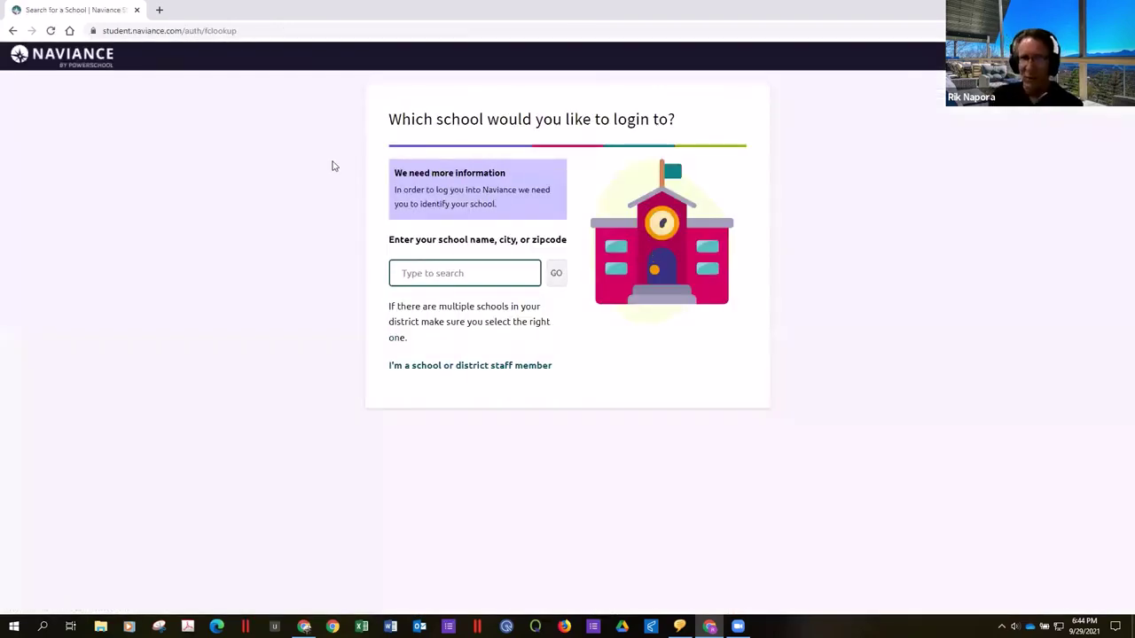
Find Newbury Park High School by zip code 91320 and log in as a student through single sign-on
left_click(414, 275)
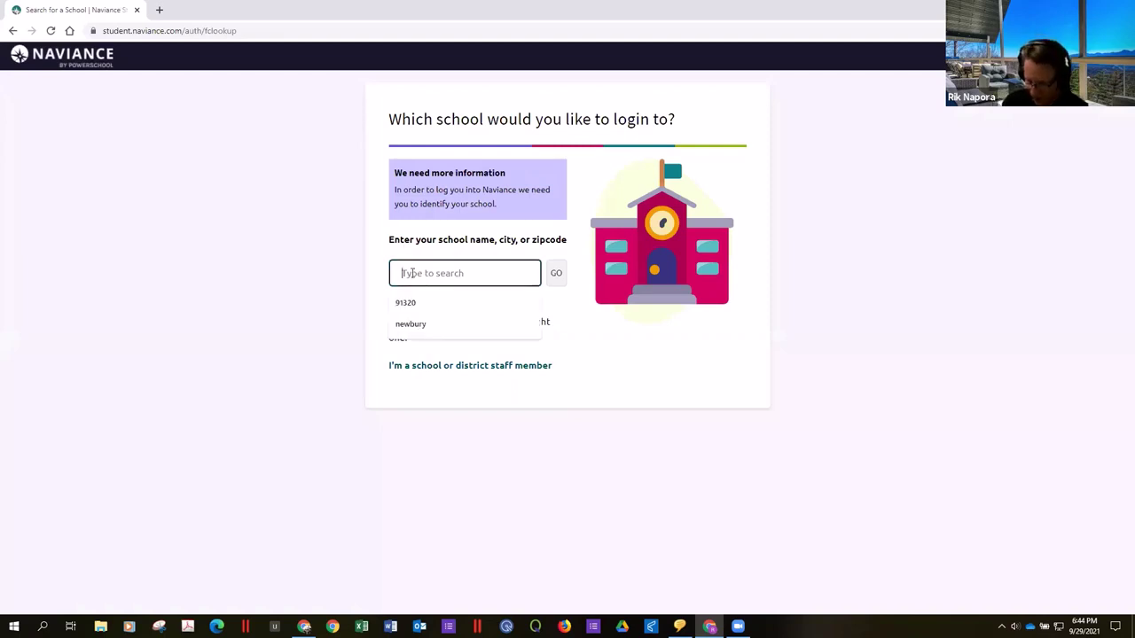
type("91320")
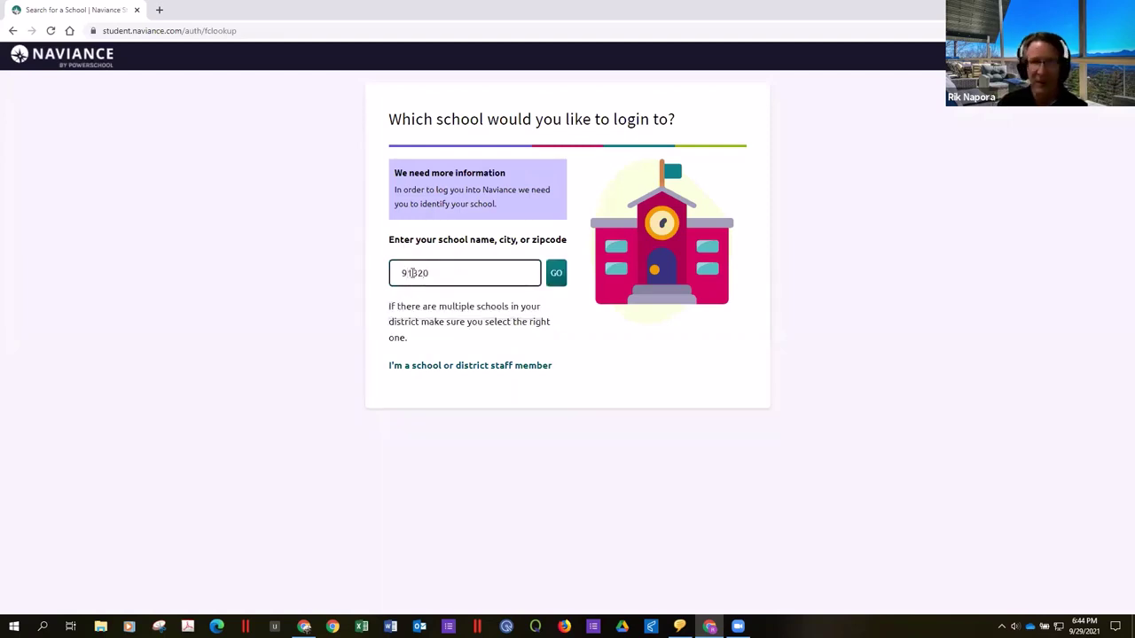
left_click(399, 331)
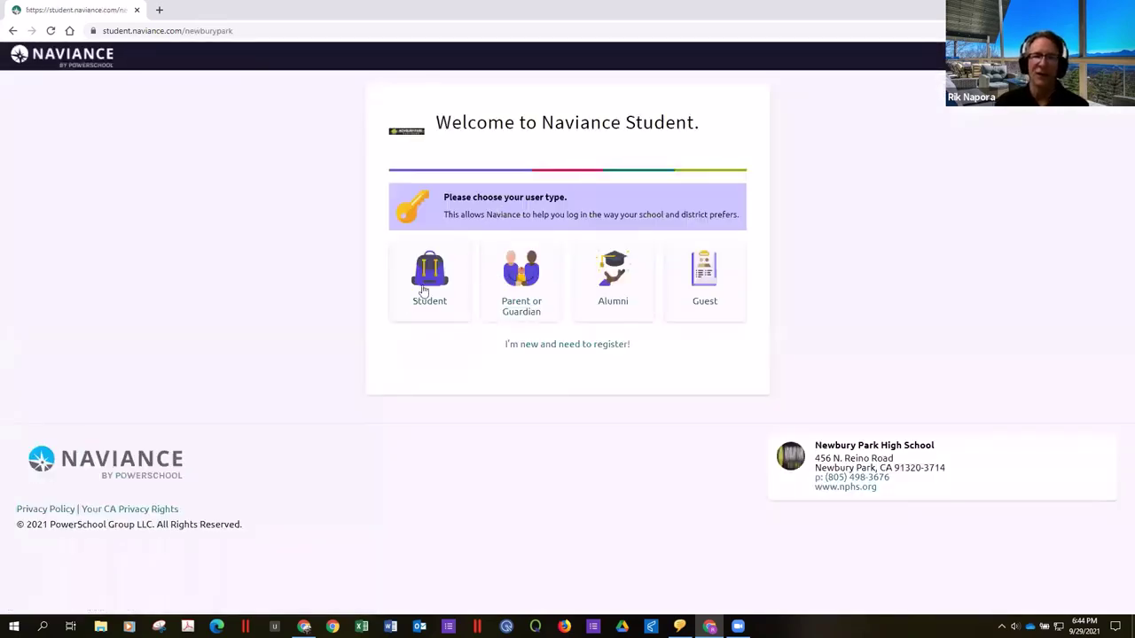
left_click(424, 291)
left_click(514, 253)
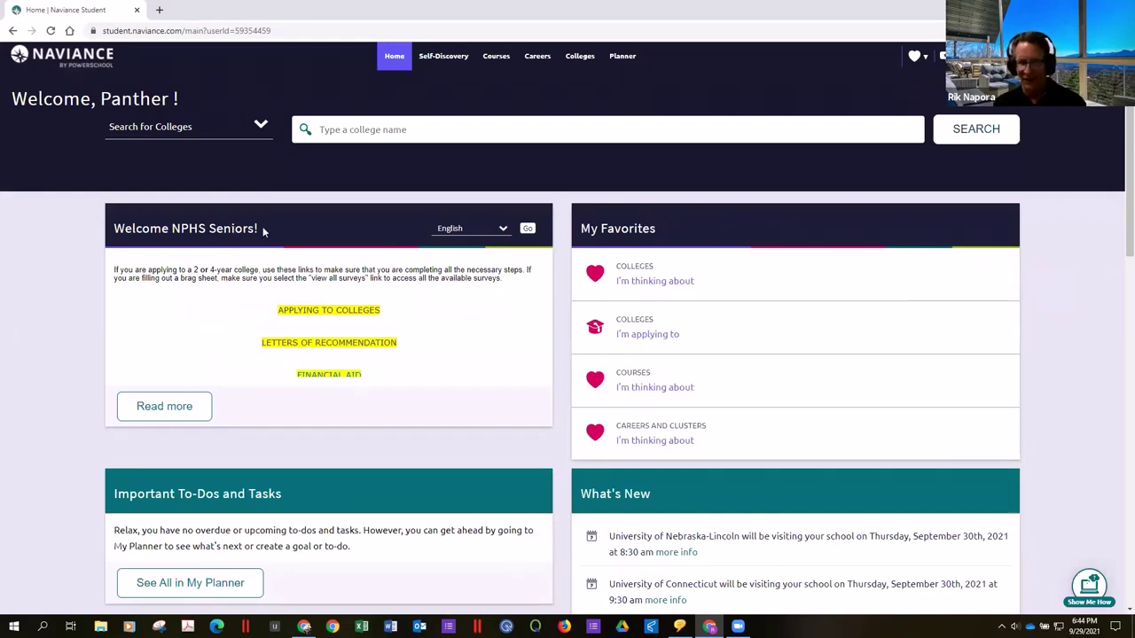
View the full "Welcome NPHS Seniors!" message with its college application links, then collapse it again
left_click_drag(258, 228, 82, 237)
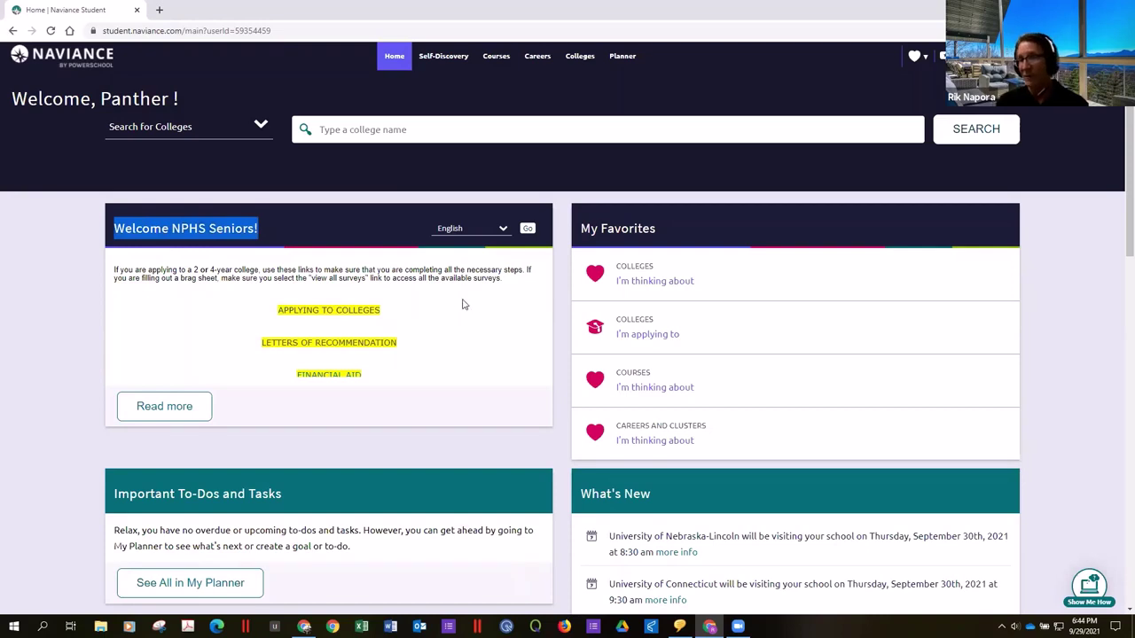
left_click(164, 407)
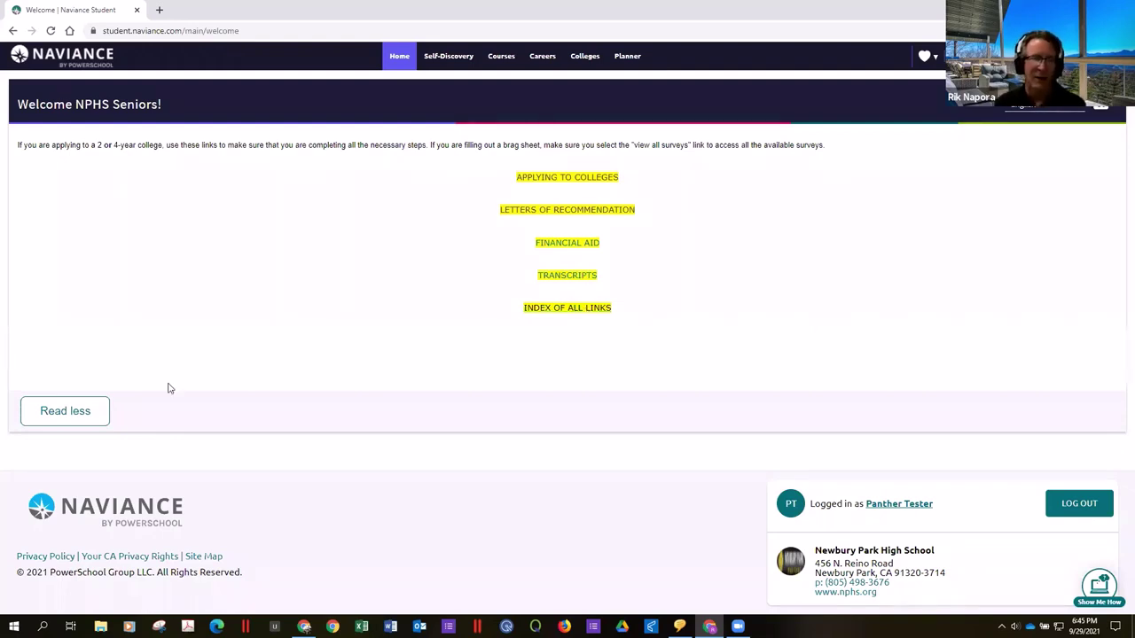
left_click(74, 413)
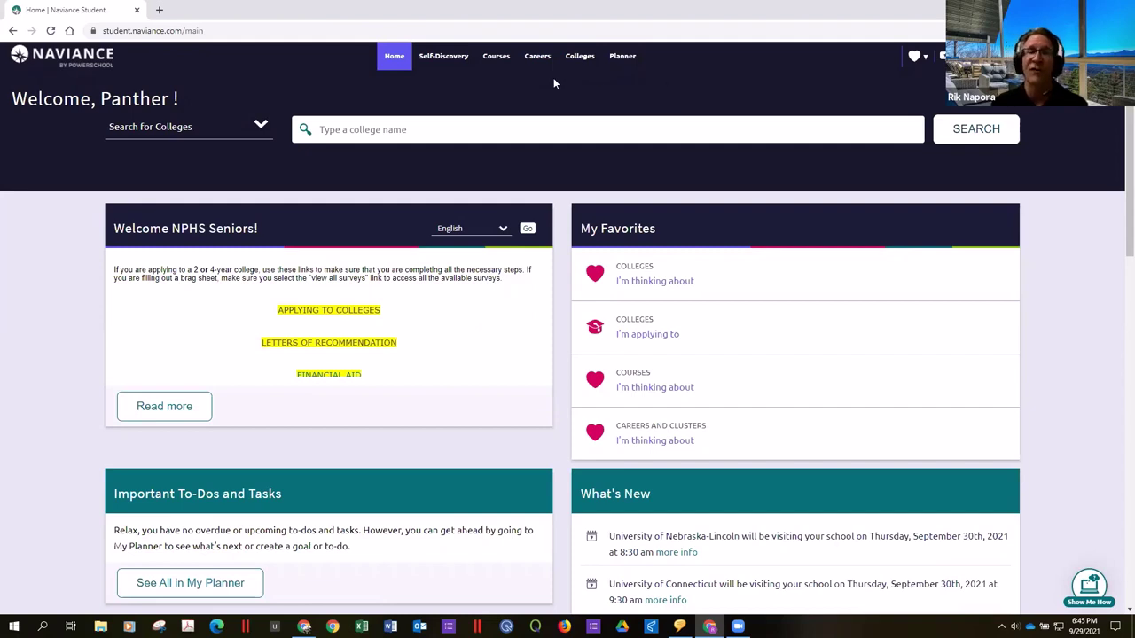
Go to Manage Course Plans and open the "Highly Selective College Recommended" draft plan
left_click(495, 58)
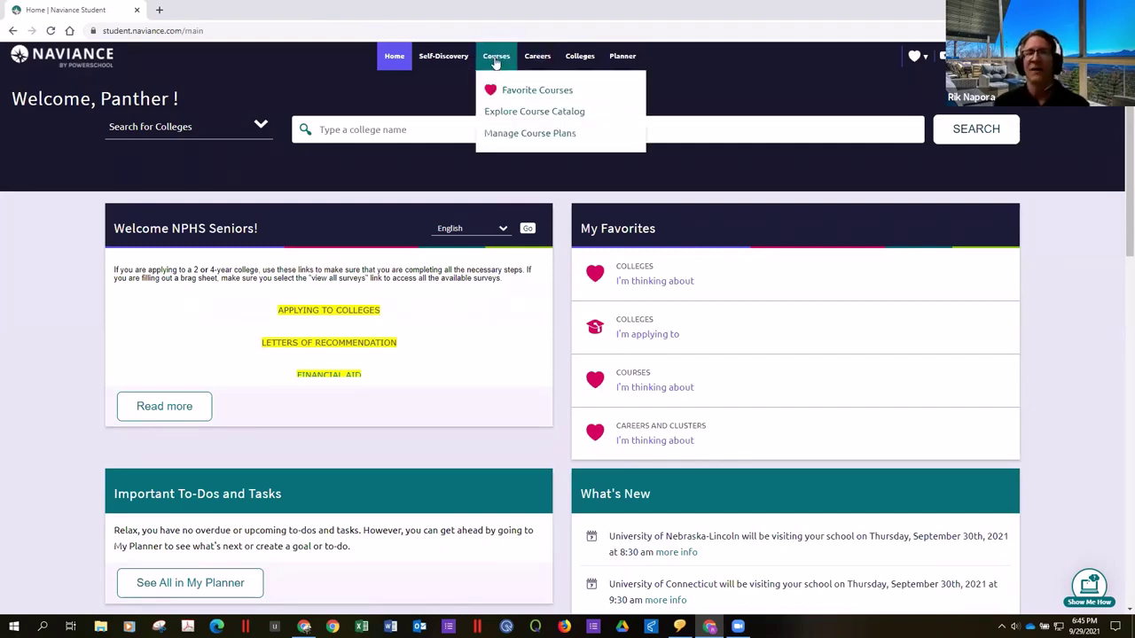
left_click(522, 134)
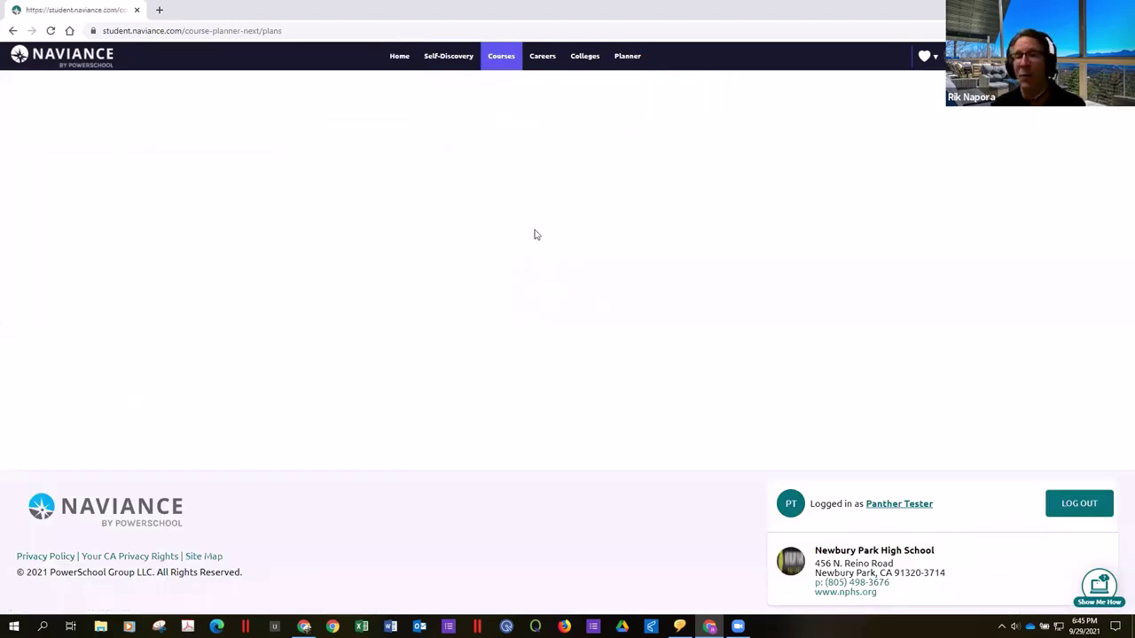
scroll(534, 227, "down", 2)
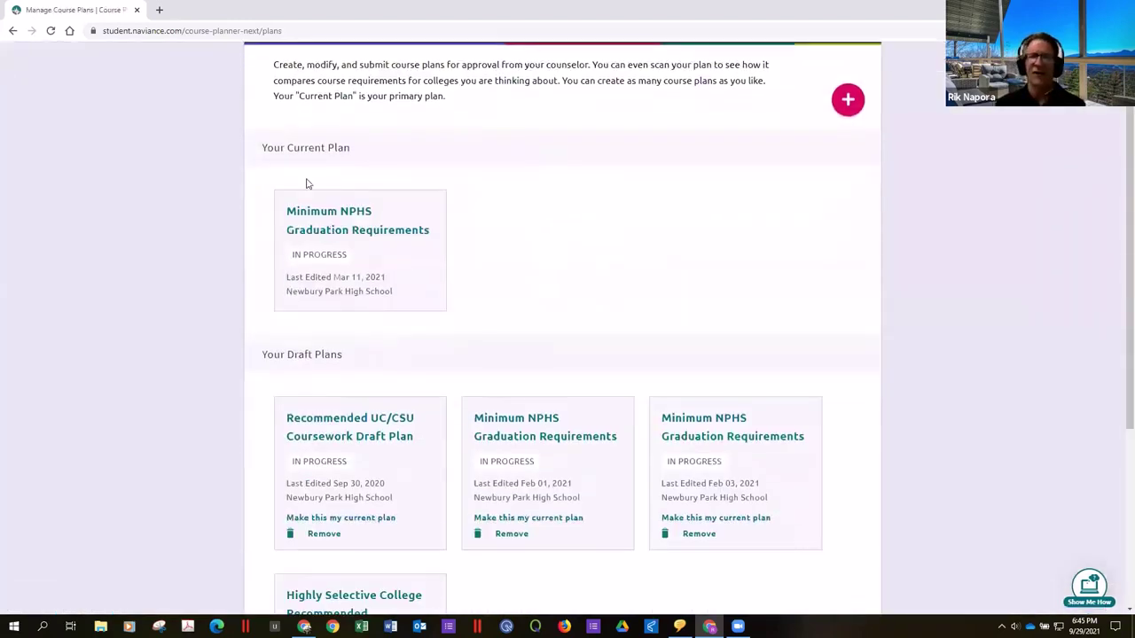
scroll(404, 203, "up", 2)
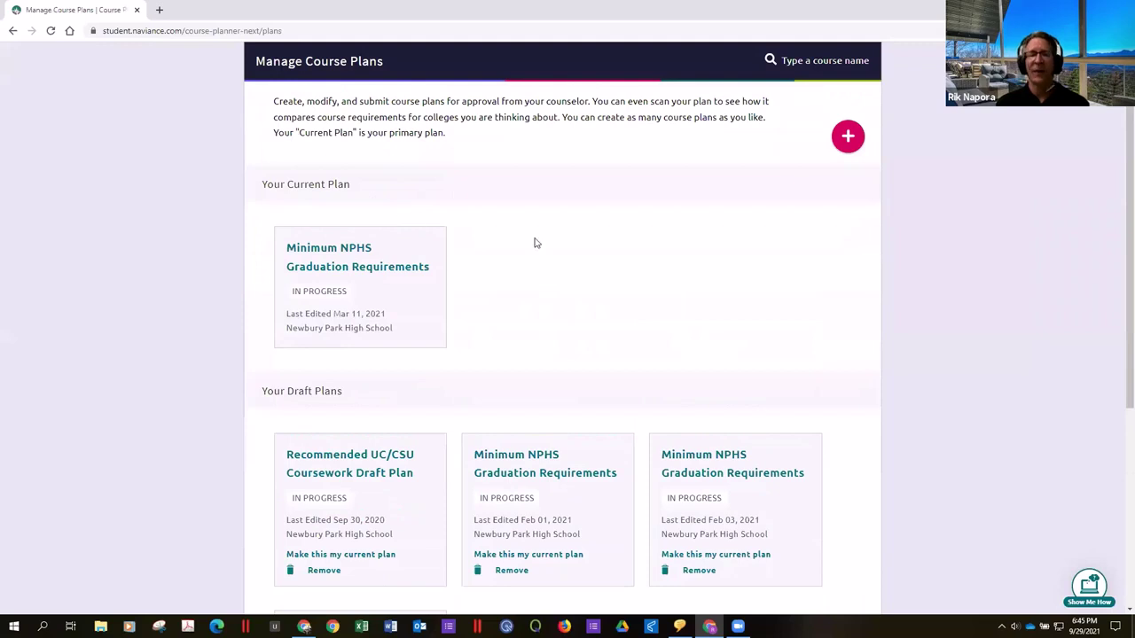
scroll(547, 375, "down", 3)
scroll(428, 385, "down", 1)
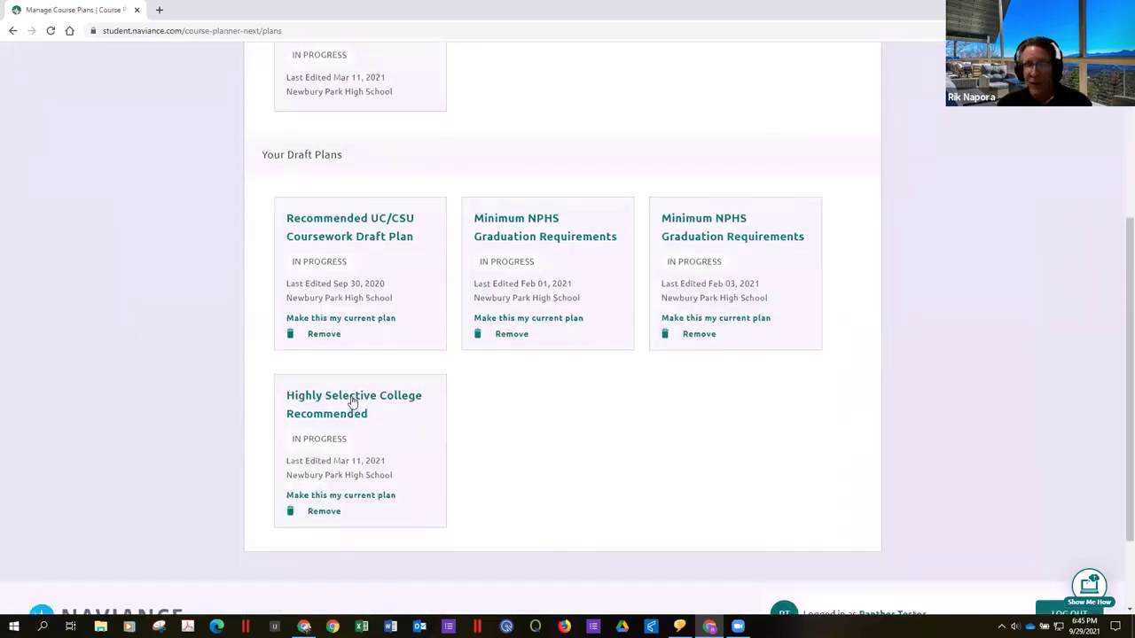
left_click(352, 401)
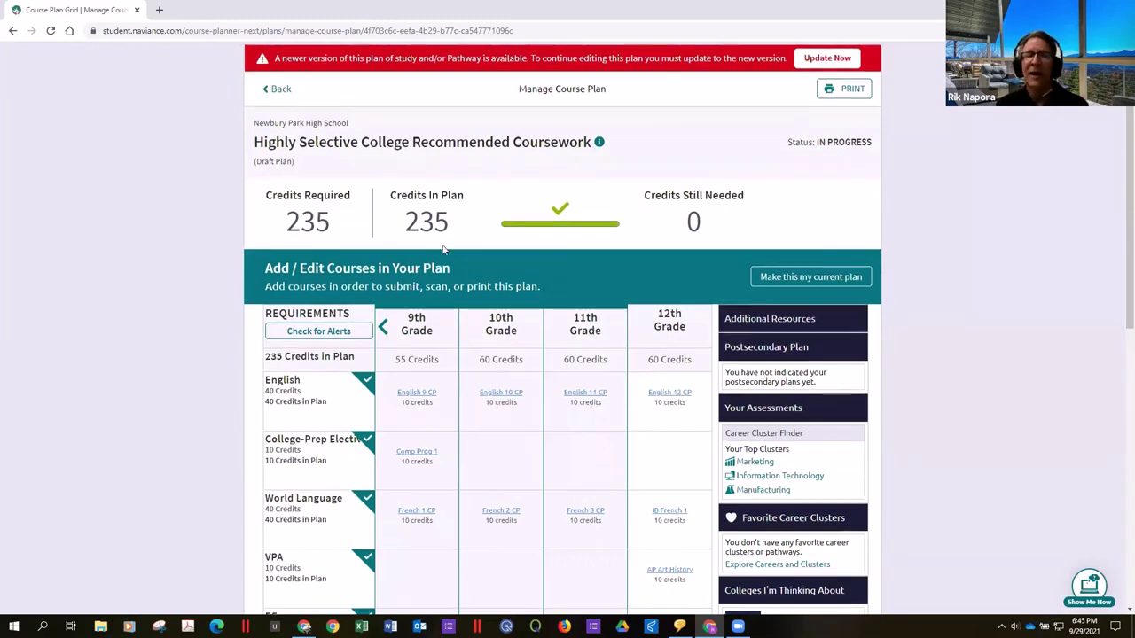
Review the plan's required subjects and courses by grade, including the course details of English 9 CP
scroll(635, 220, "down", 2)
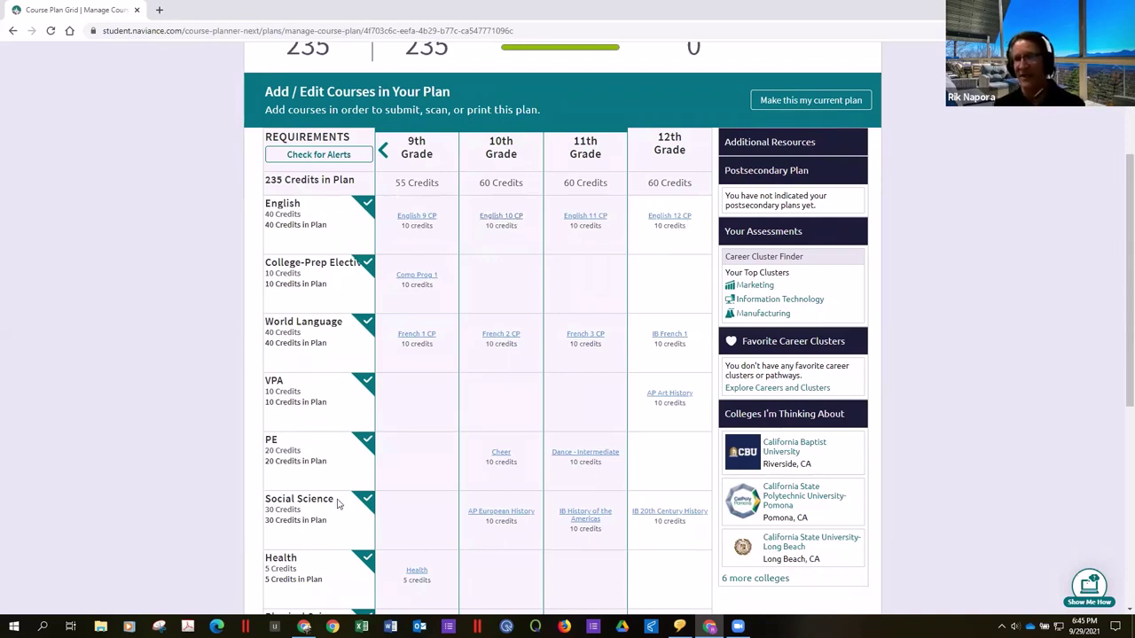
left_click(410, 218)
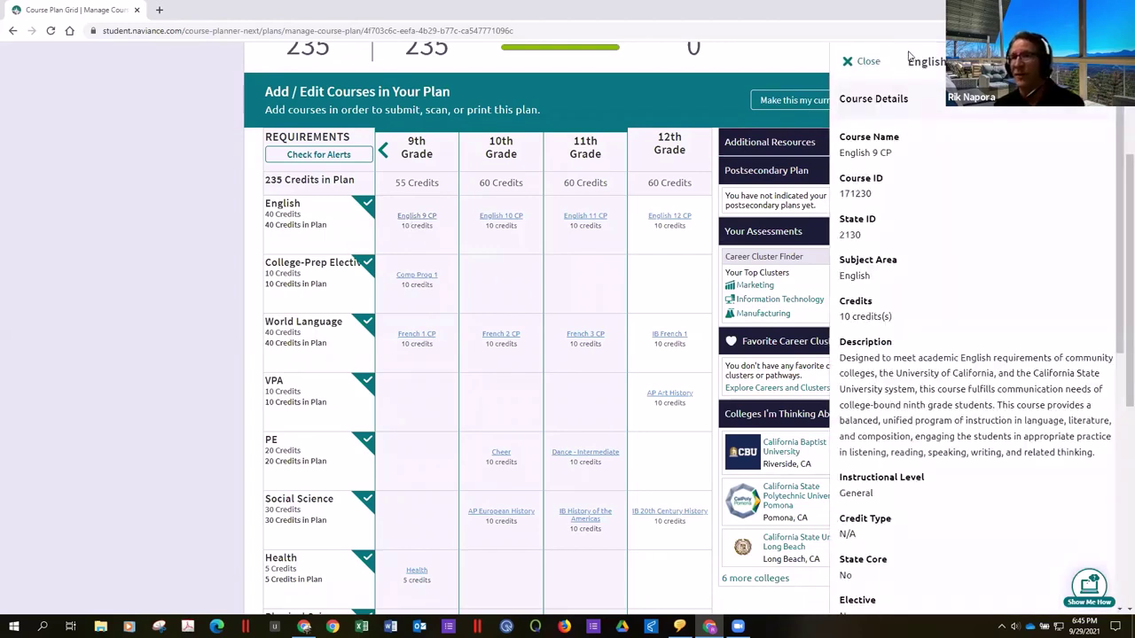
left_click(853, 63)
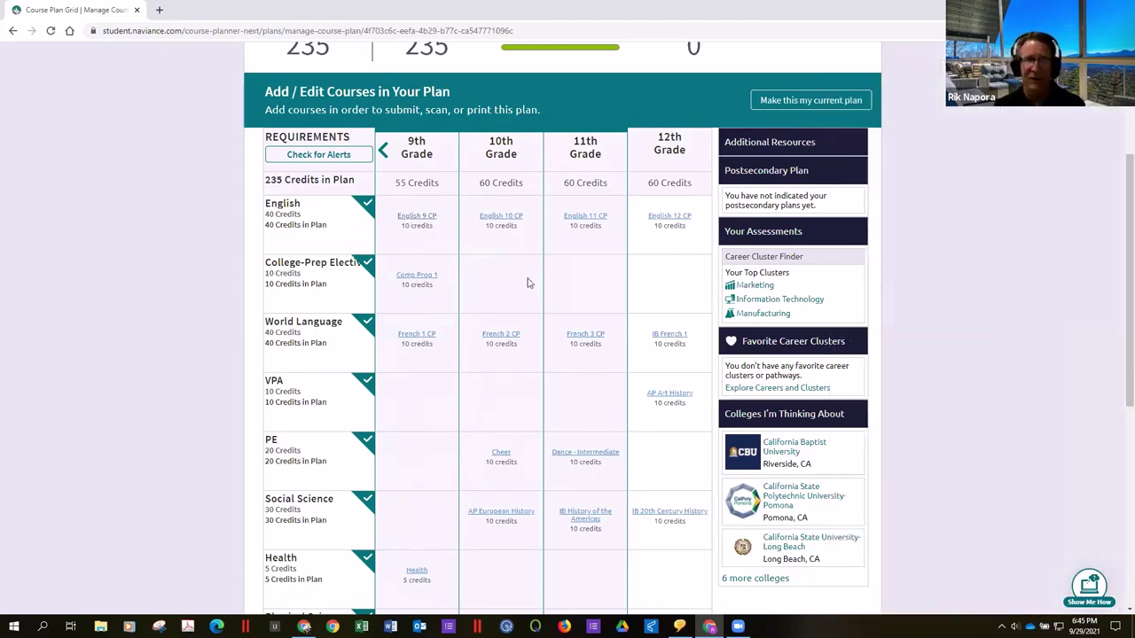
scroll(476, 225, "down", 2)
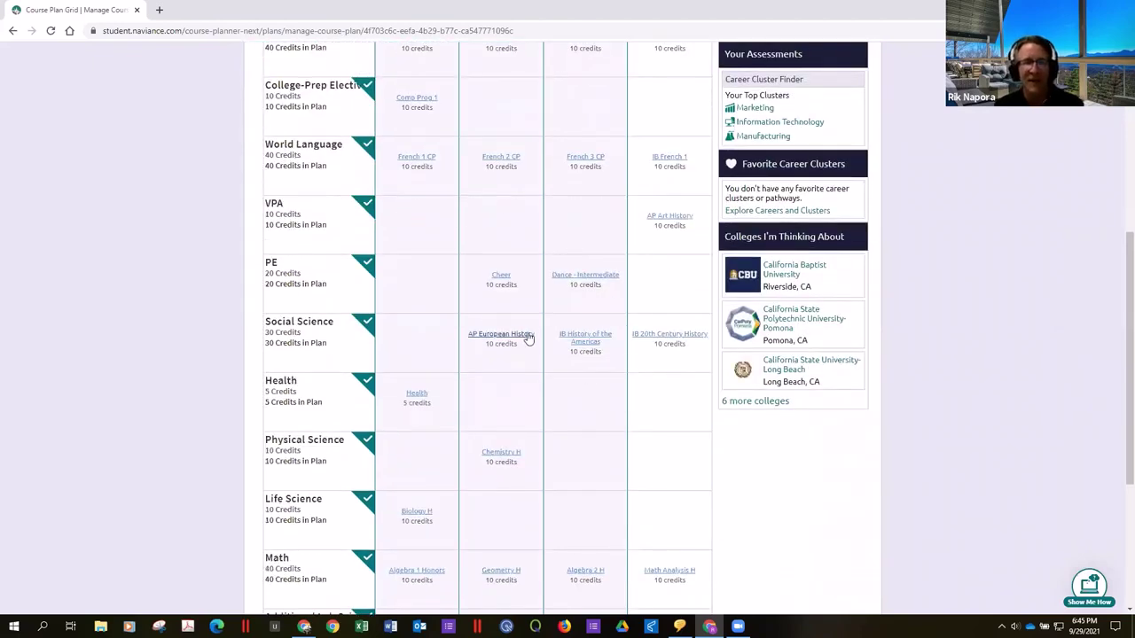
scroll(525, 335, "down", 3)
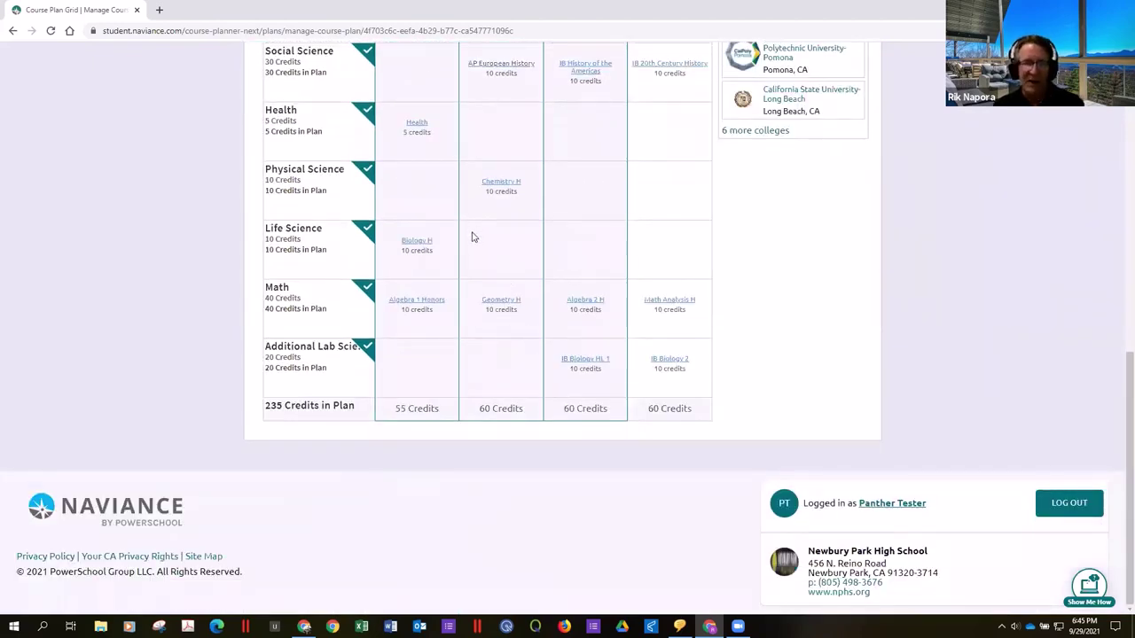
scroll(507, 261, "up", 4)
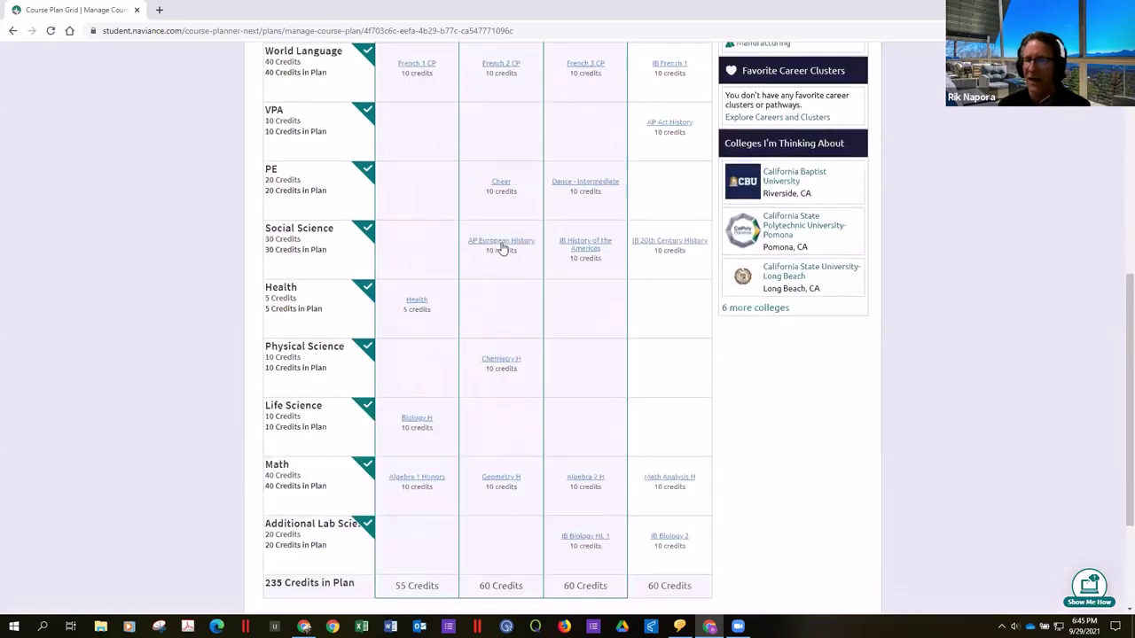
scroll(485, 240, "up", 3)
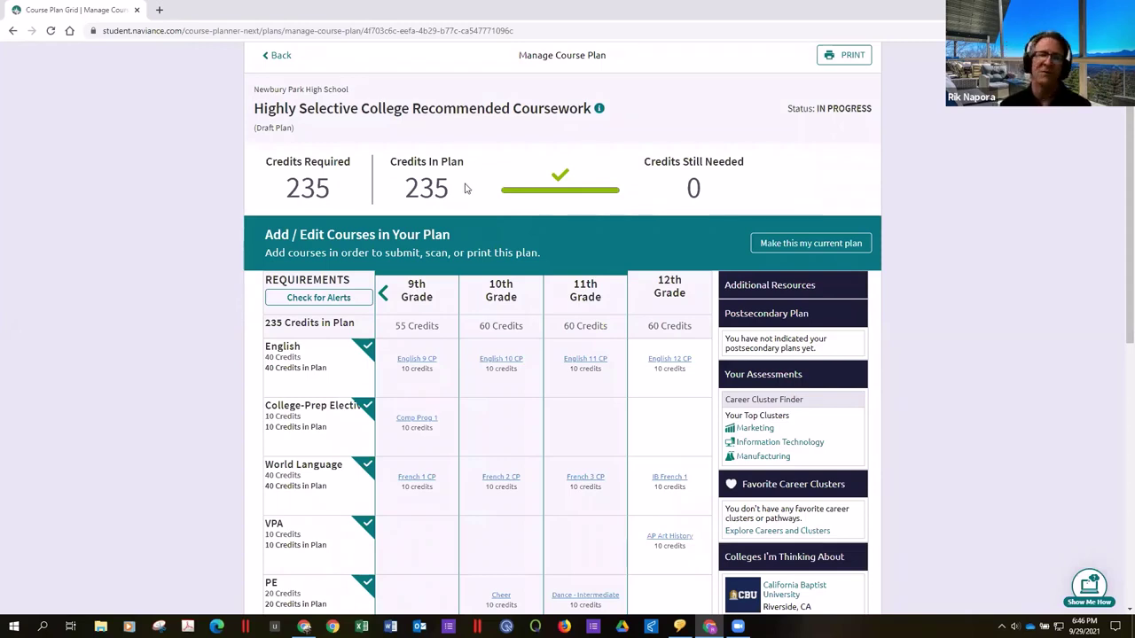
Highlight the plan's Credits In Plan and Credits Still Needed totals for review
left_click_drag(448, 188, 404, 188)
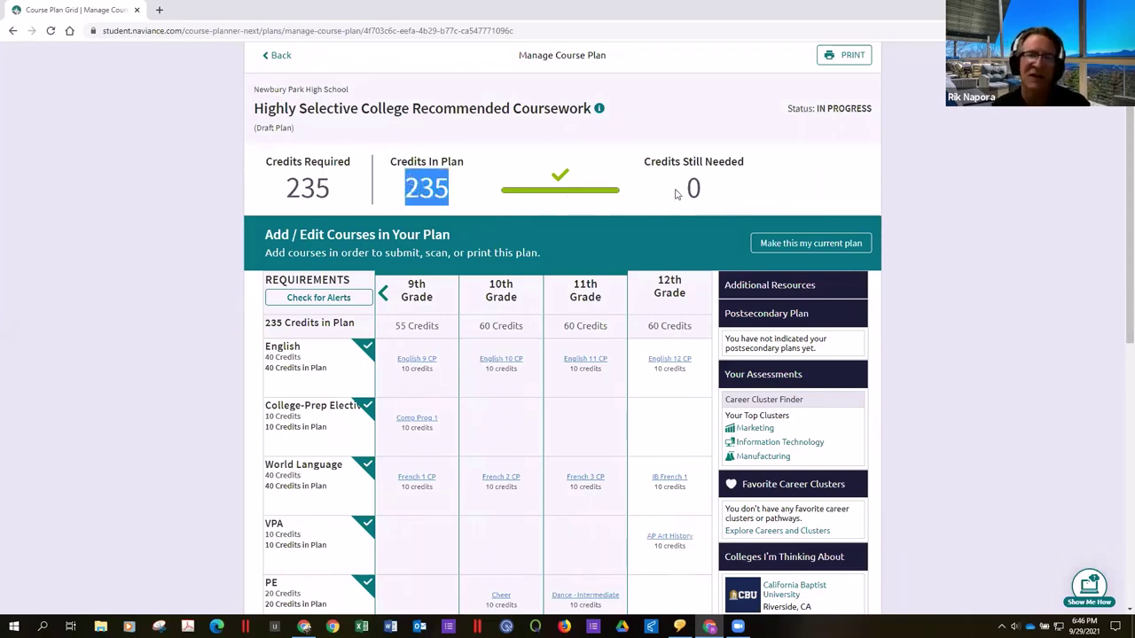
left_click(729, 185)
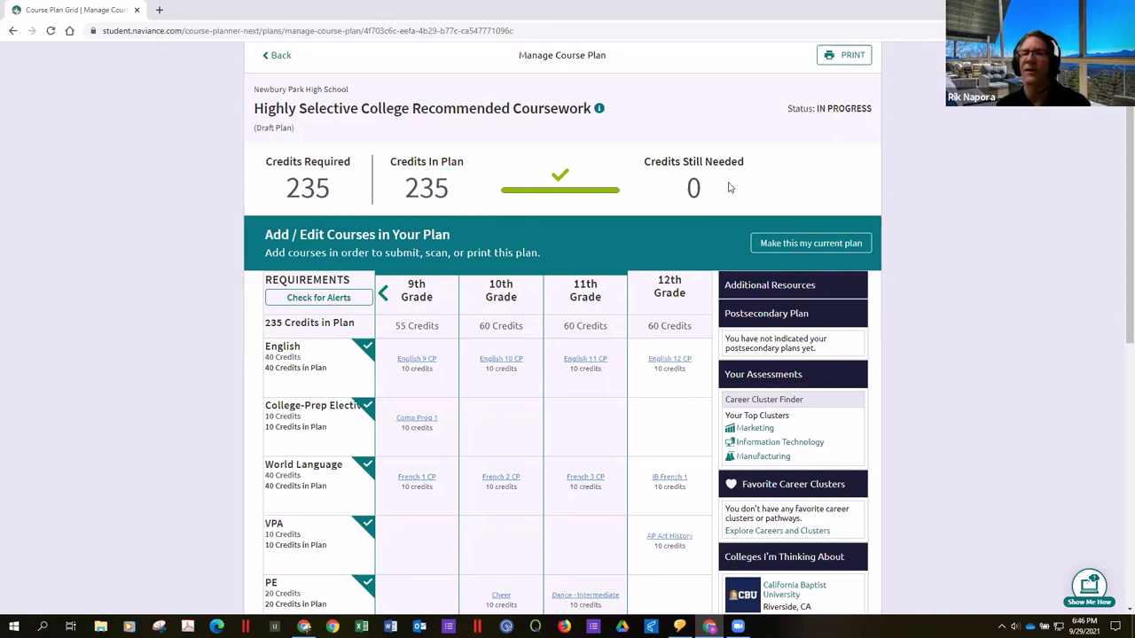
double_click(735, 187)
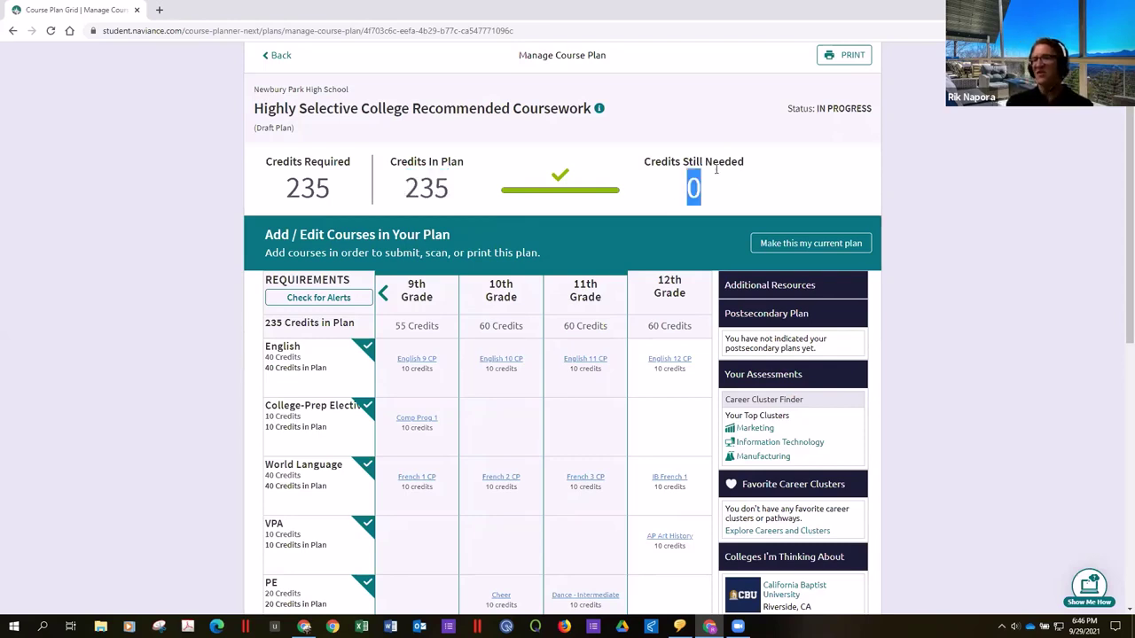
Return to the course plans overview to review the current and draft plans, and display the Self-Discovery options
left_click(13, 32)
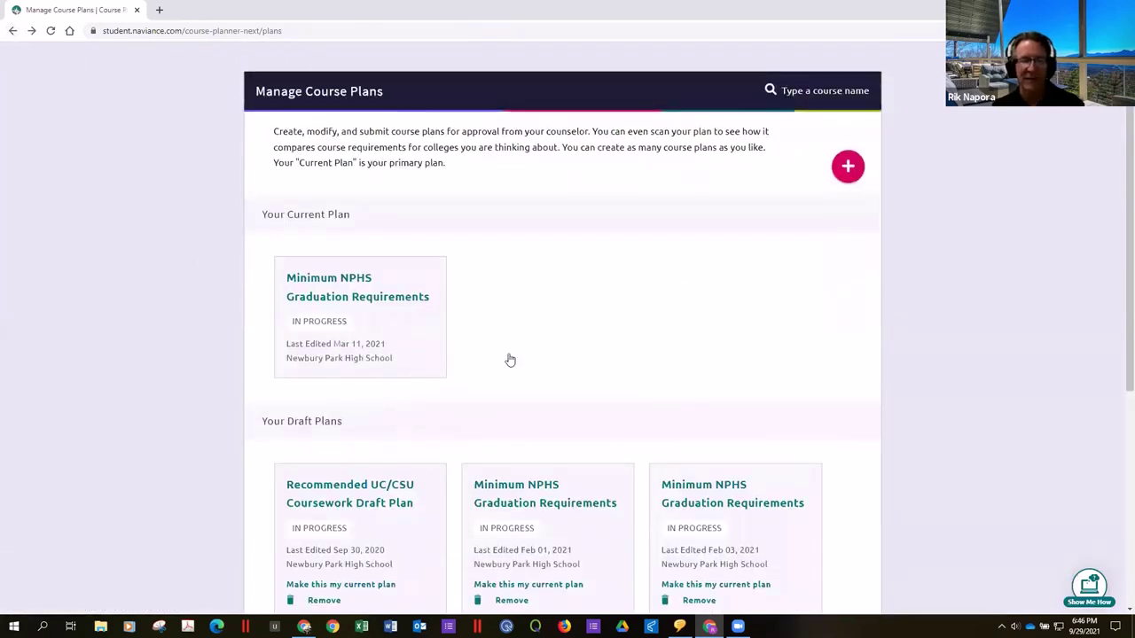
scroll(506, 357, "down", 3)
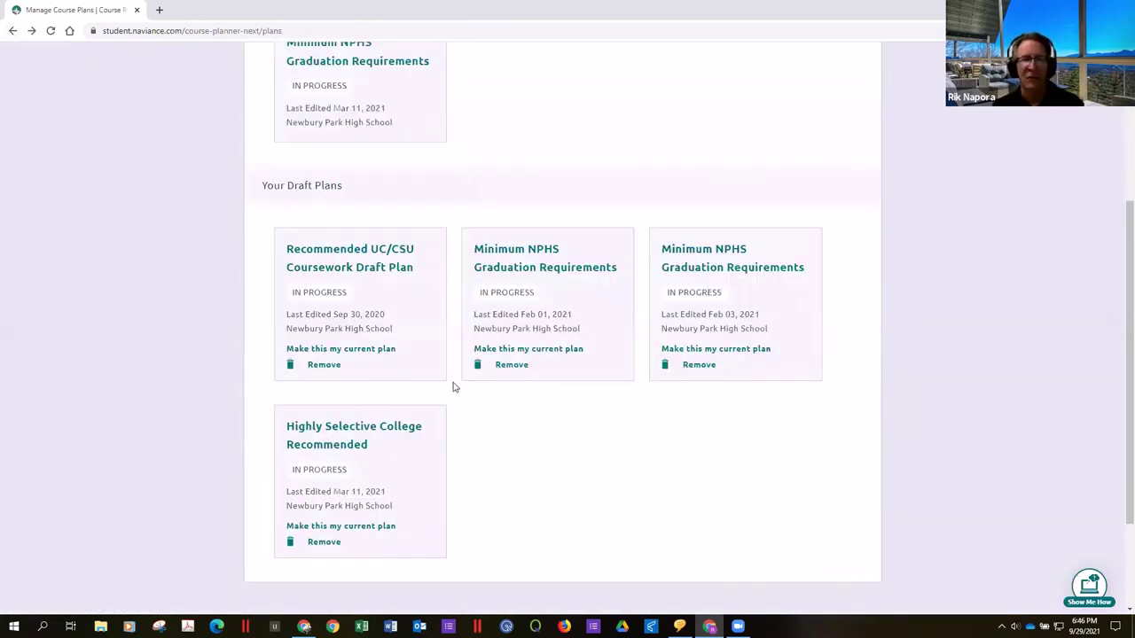
scroll(451, 385, "up", 2)
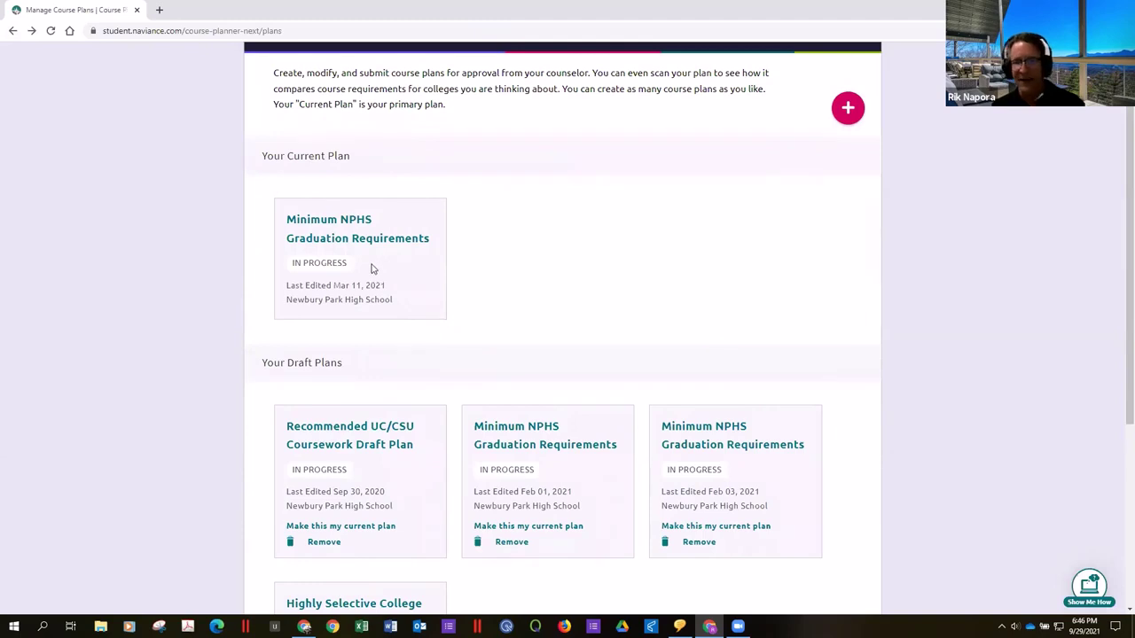
scroll(372, 257, "up", 1)
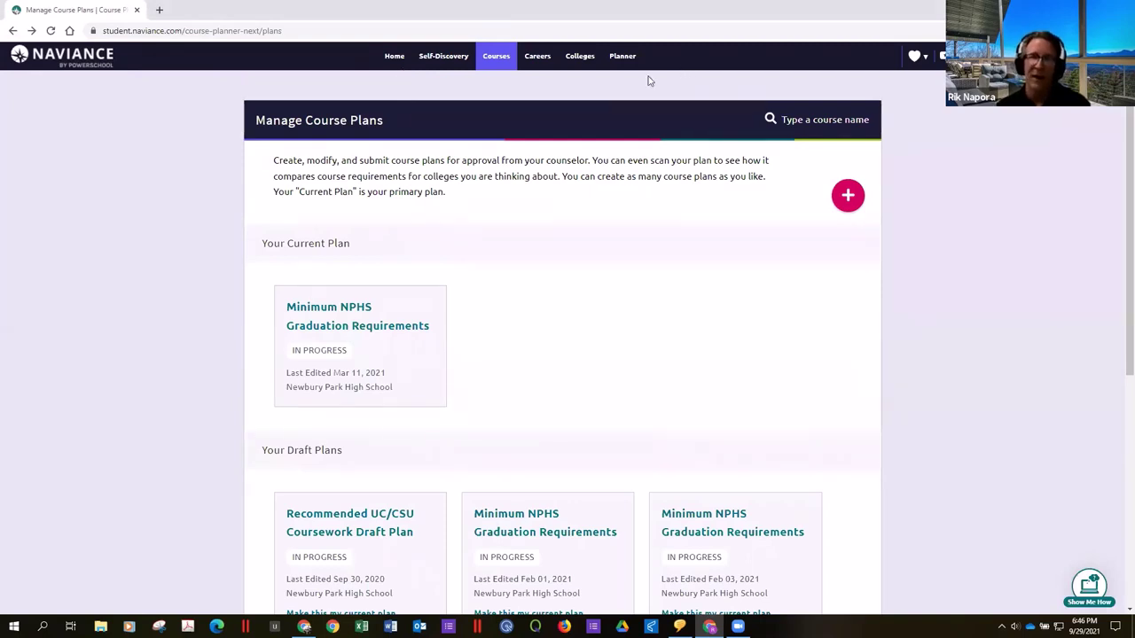
left_click(435, 62)
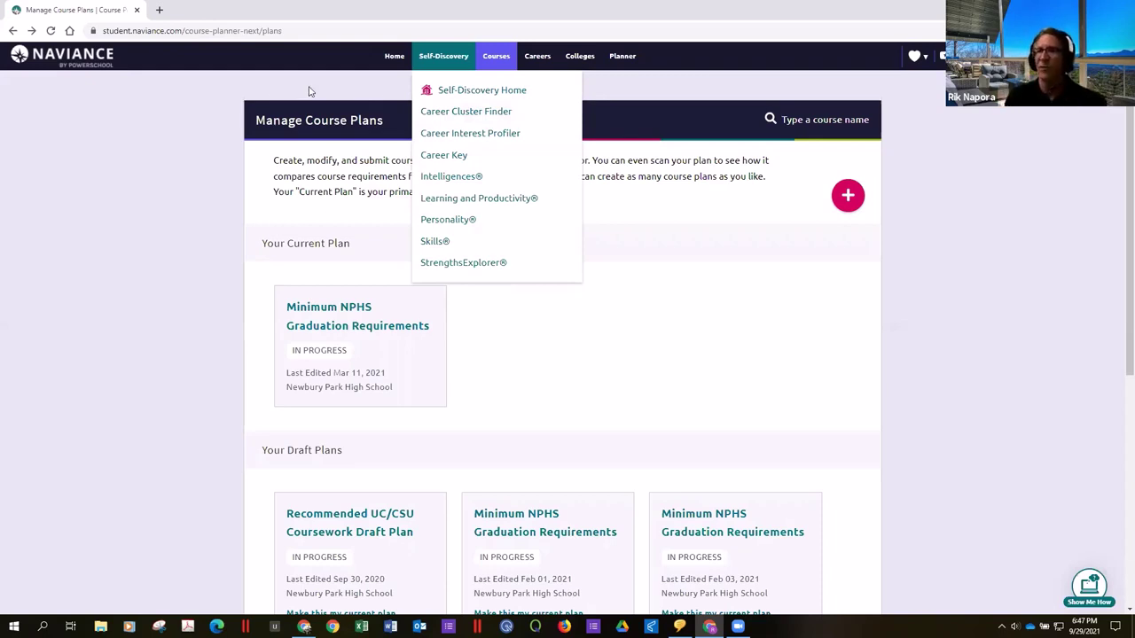
In a new browser tab, search for "careerexplorer career test", open the Career Explorer site and continue its assessment
left_click(159, 12)
left_click(152, 30)
type("careerexpl")
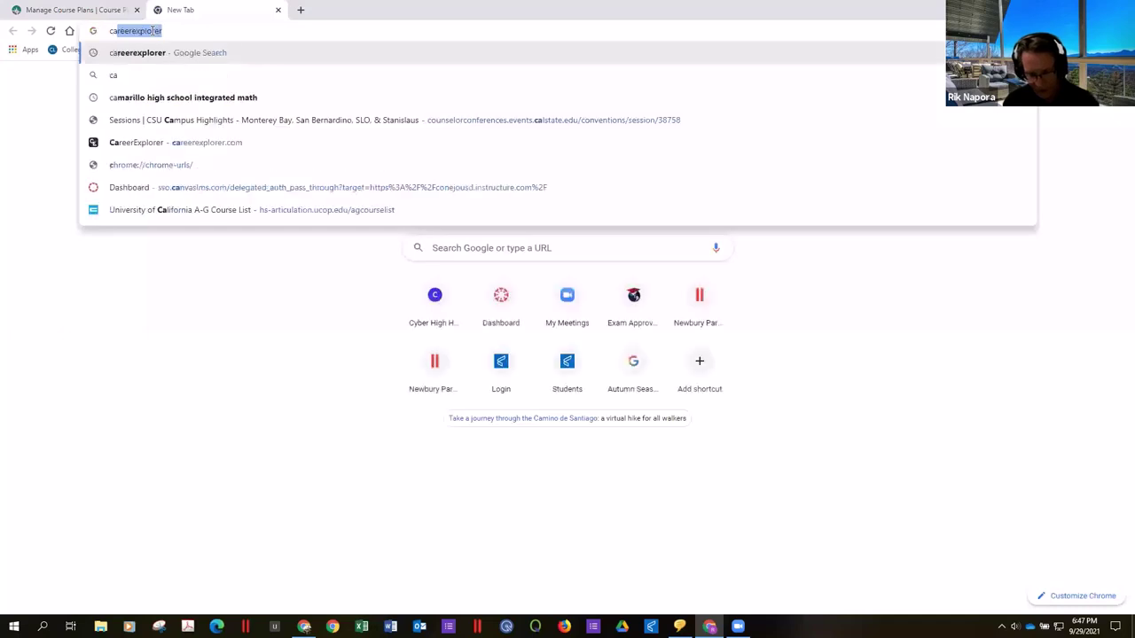
type("orer")
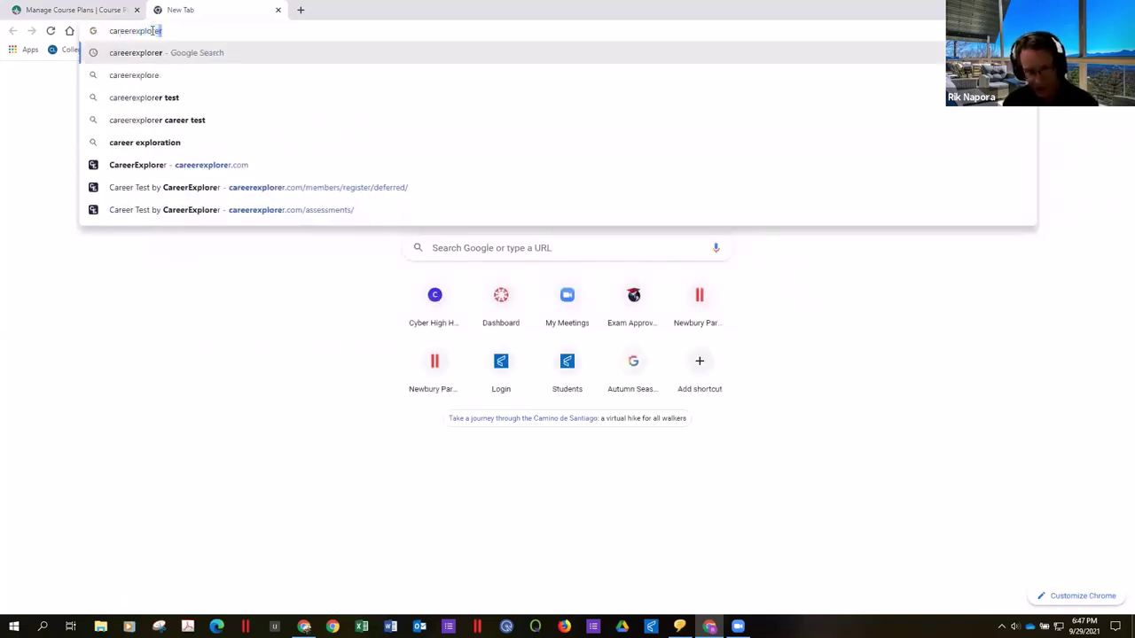
left_click(157, 100)
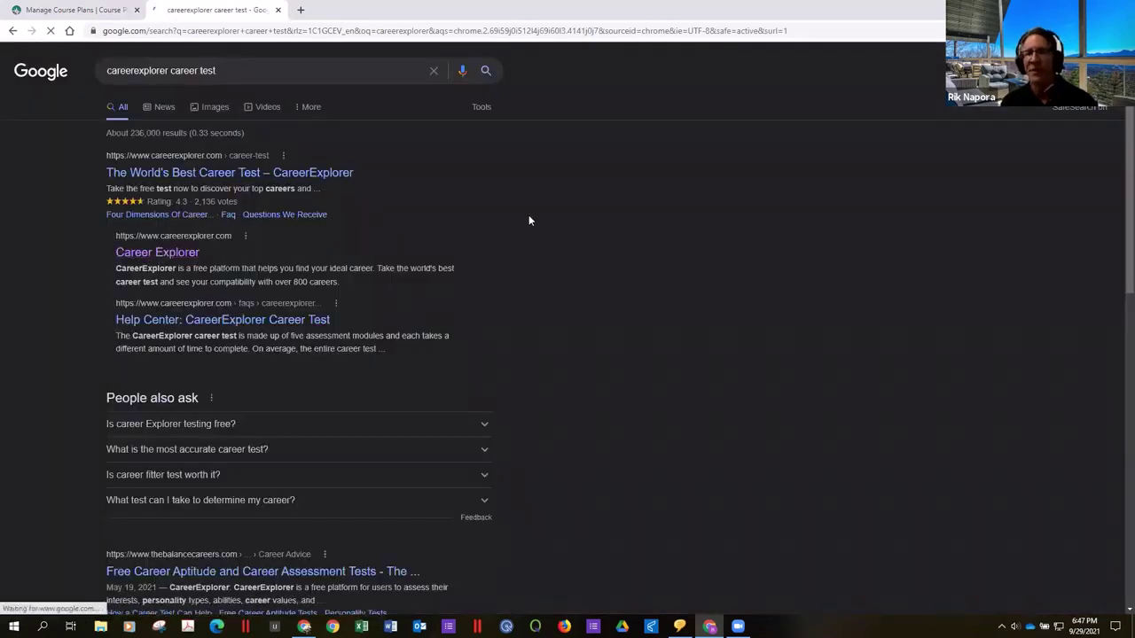
left_click(191, 254)
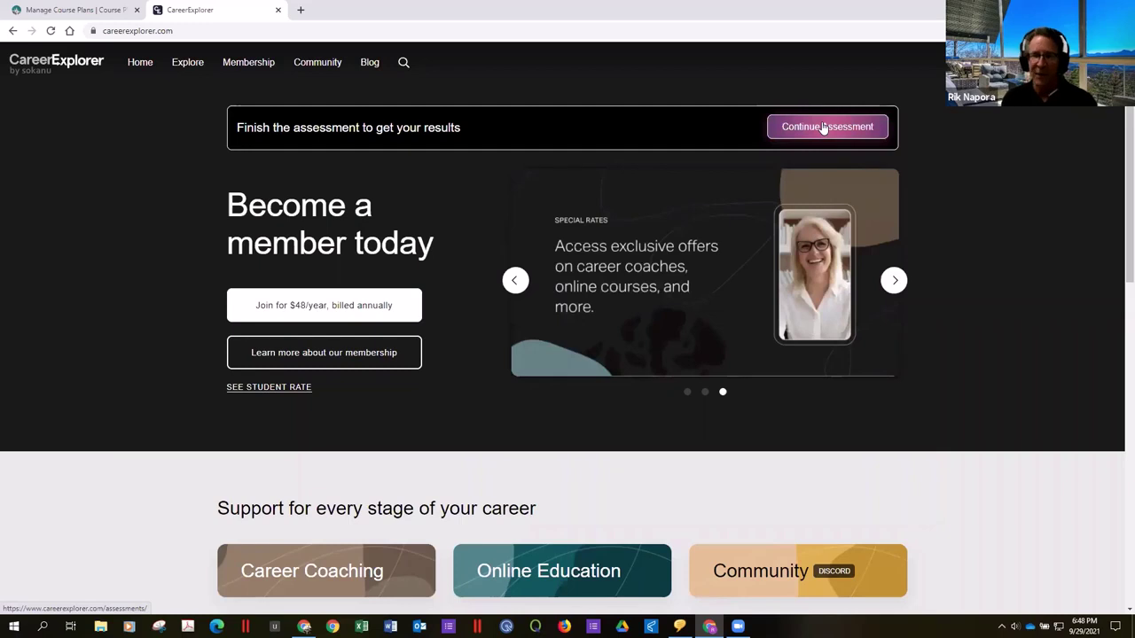
left_click(824, 127)
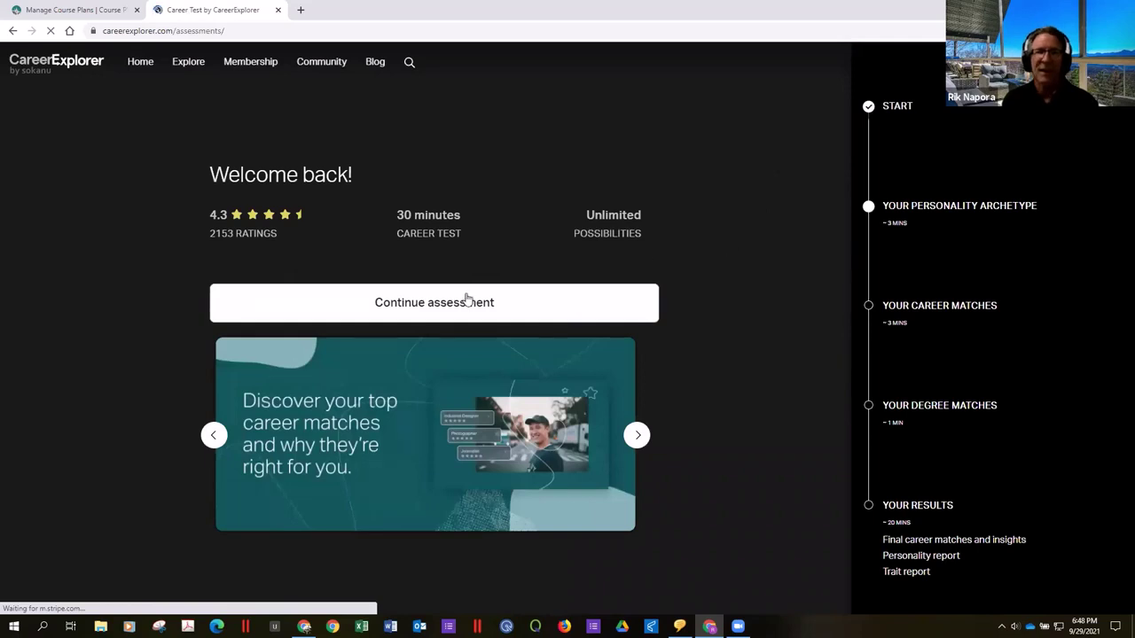
Continue the assessment, answering Dislike it for creating art, Love it for directing a movie and entertaining an audience, and Hate it for estimating insurance values
left_click(465, 301)
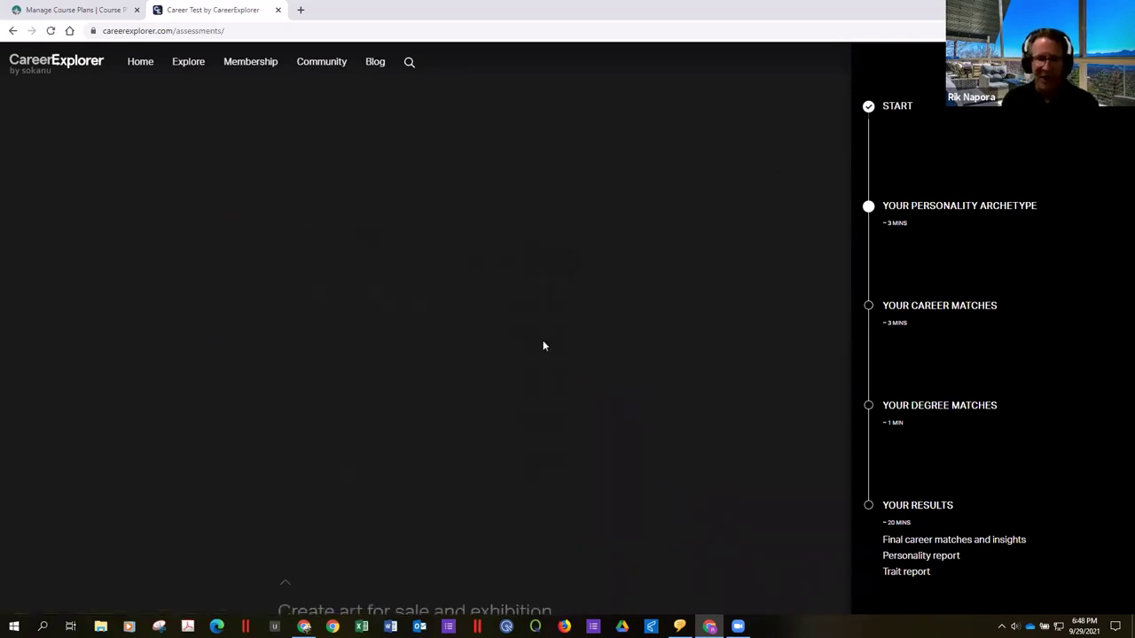
left_click_drag(558, 250, 258, 261)
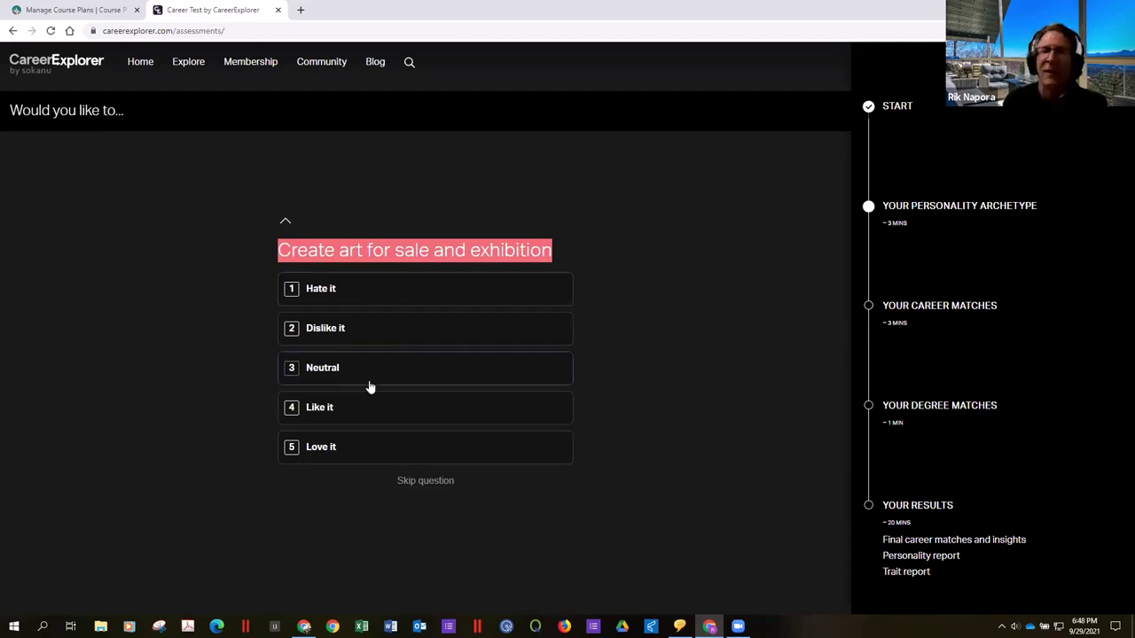
left_click(336, 332)
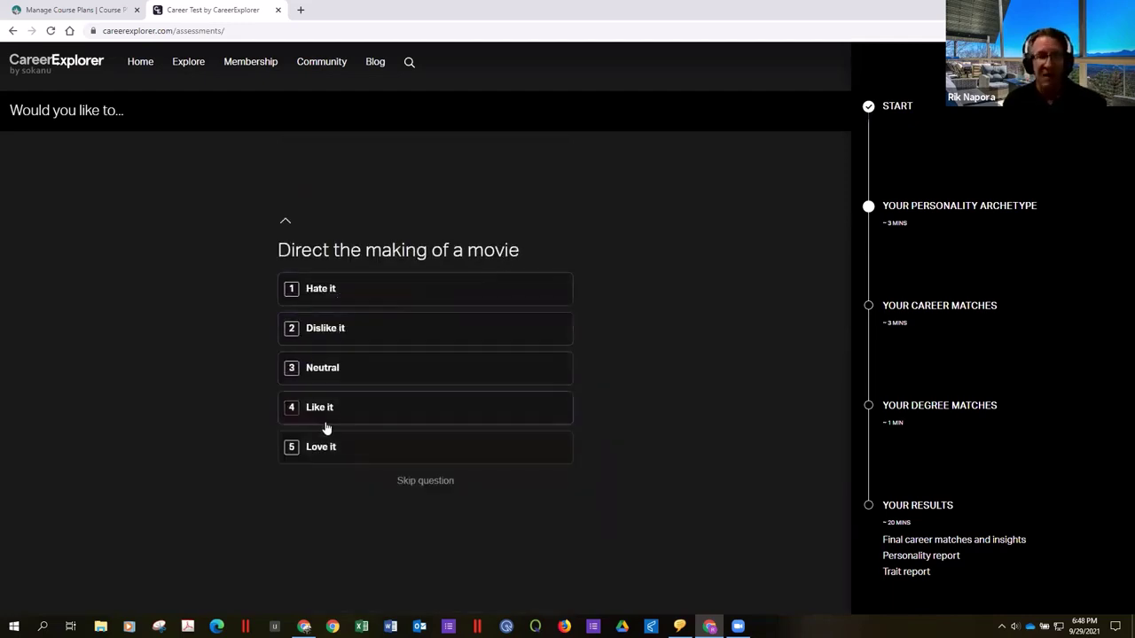
left_click(337, 450)
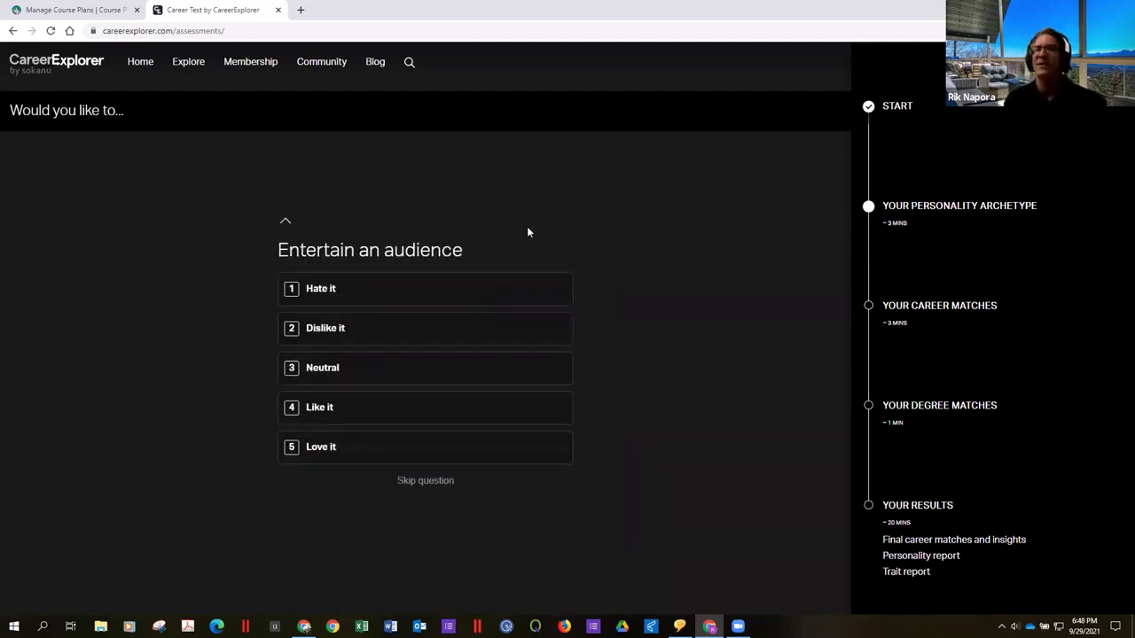
left_click(381, 449)
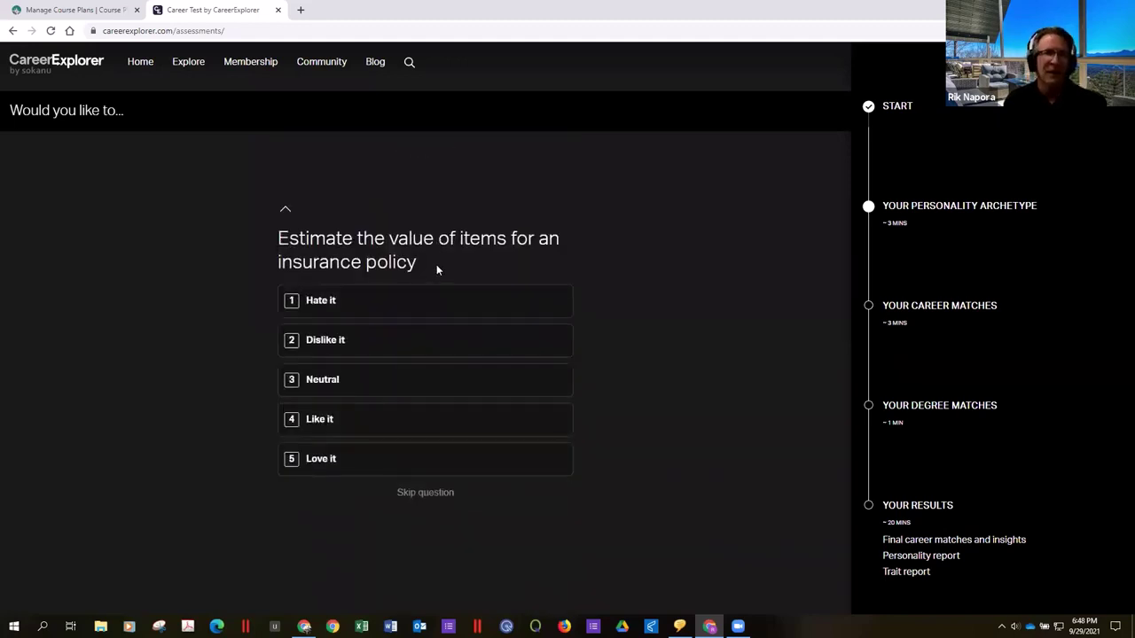
left_click_drag(398, 262, 245, 240)
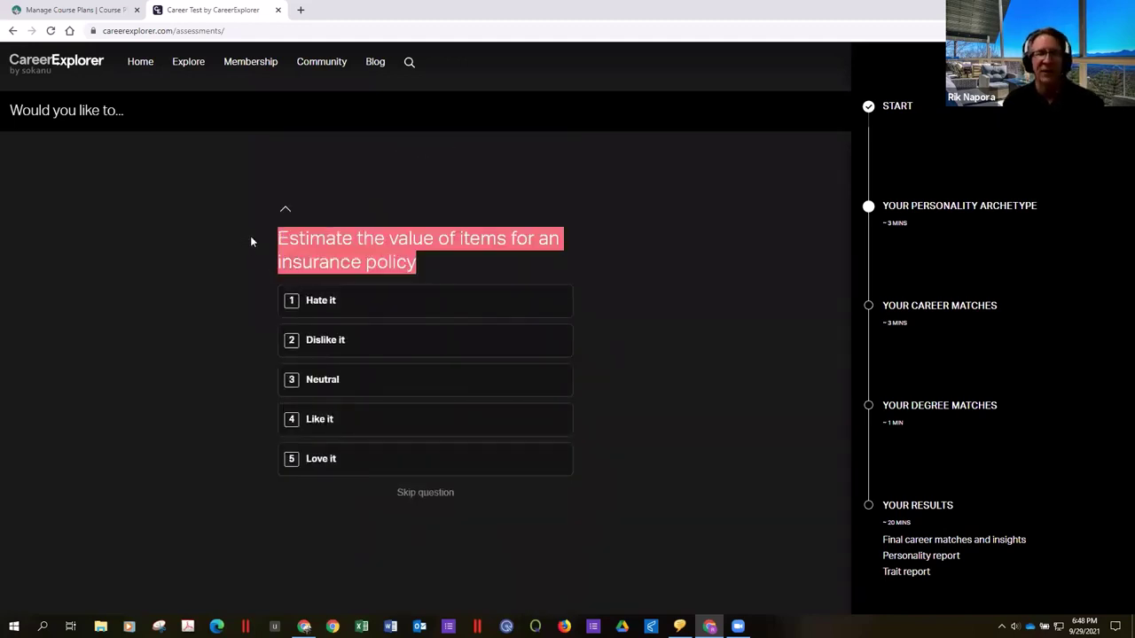
left_click(312, 304)
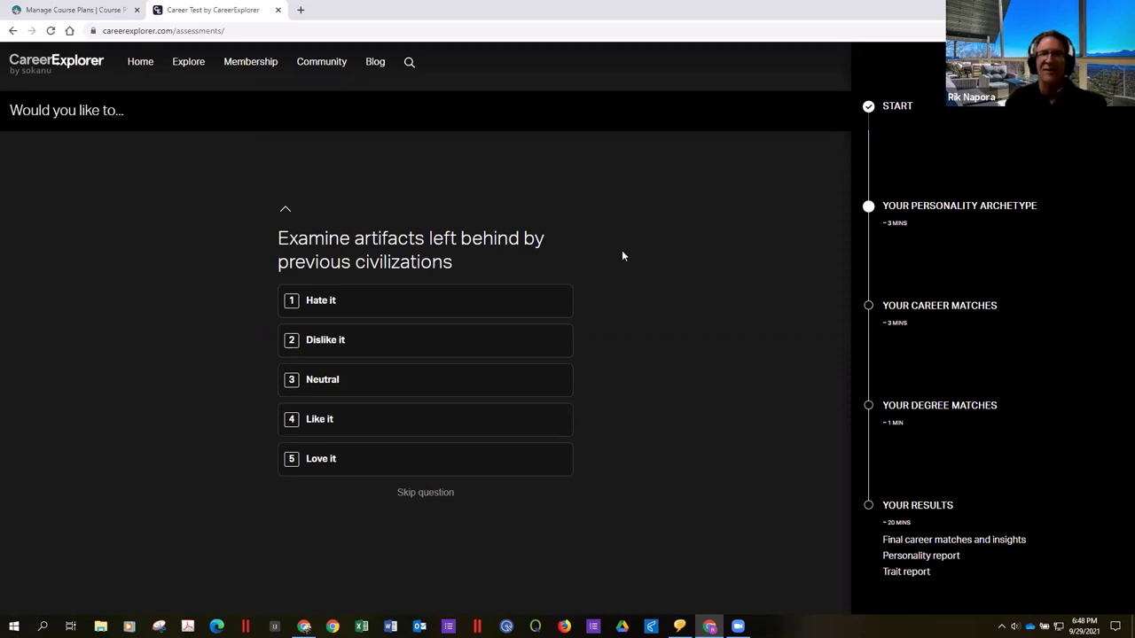
Close the career test page and open Naviance's Advanced College Search from the college options
left_click(278, 10)
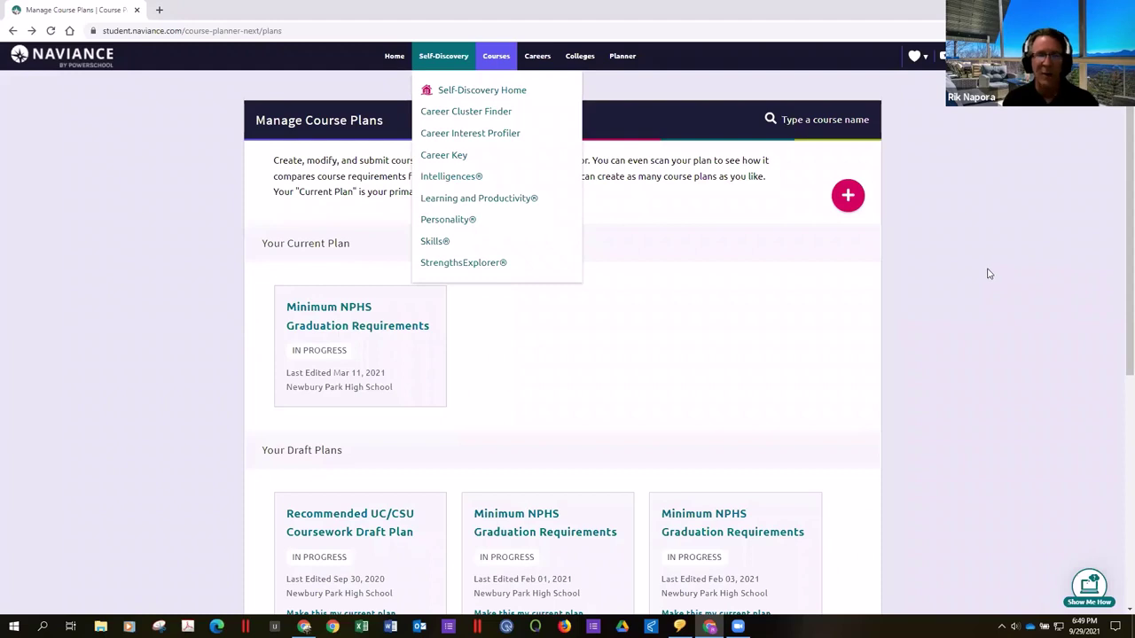
left_click(588, 59)
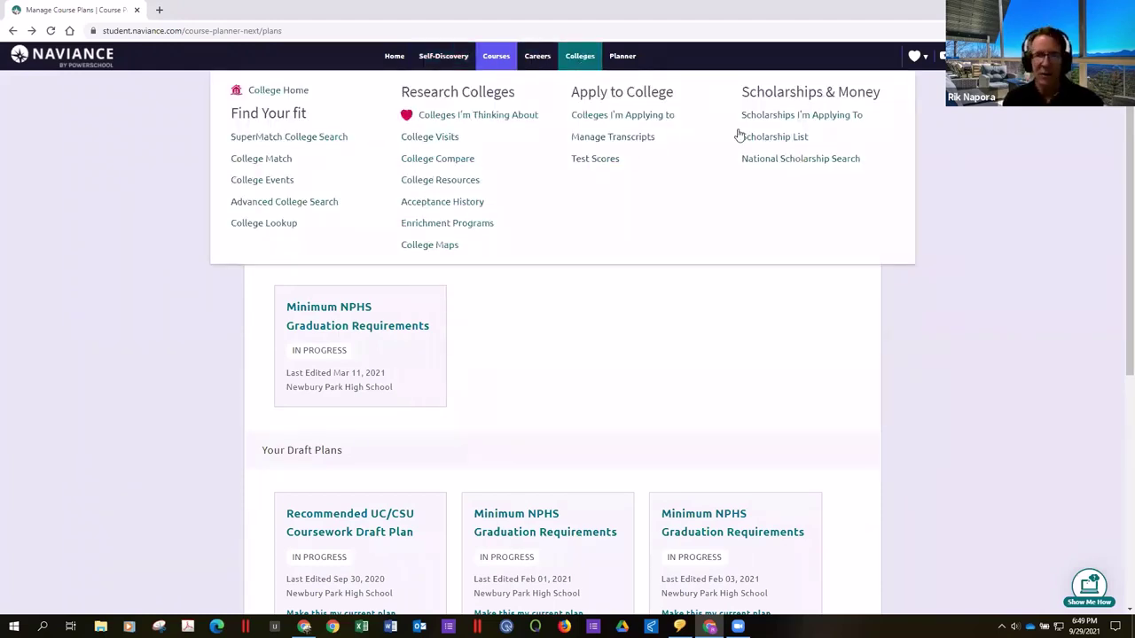
left_click(303, 206)
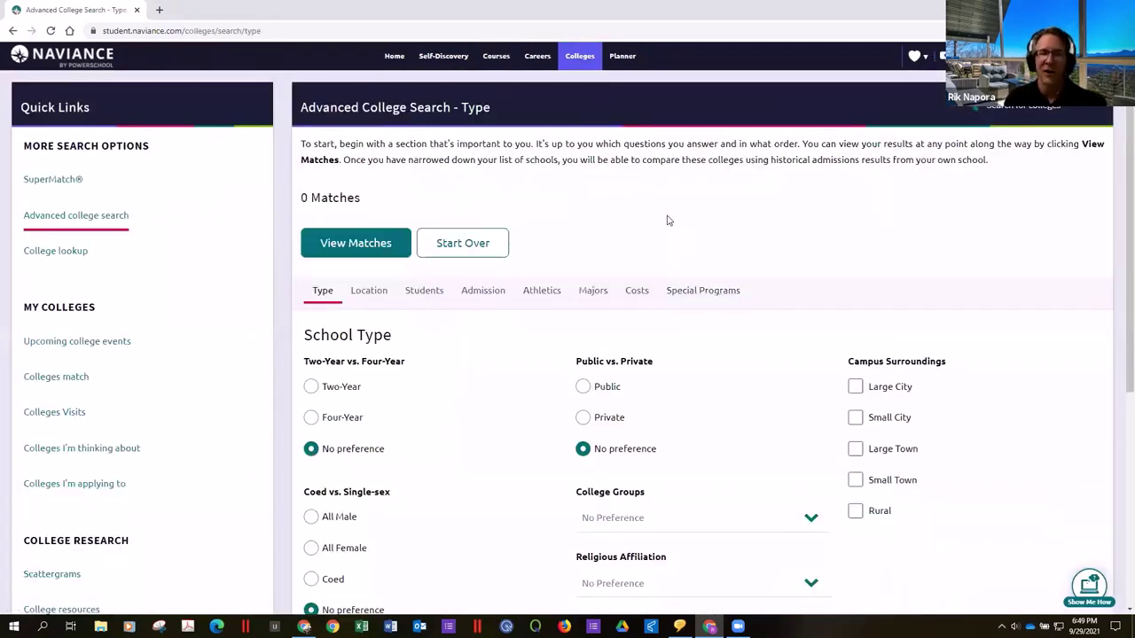
Set the school type to Four-Year and Coed with Rural, Small Town, Large Town and Small City surroundings, and view the matches
scroll(667, 224, "down", 2)
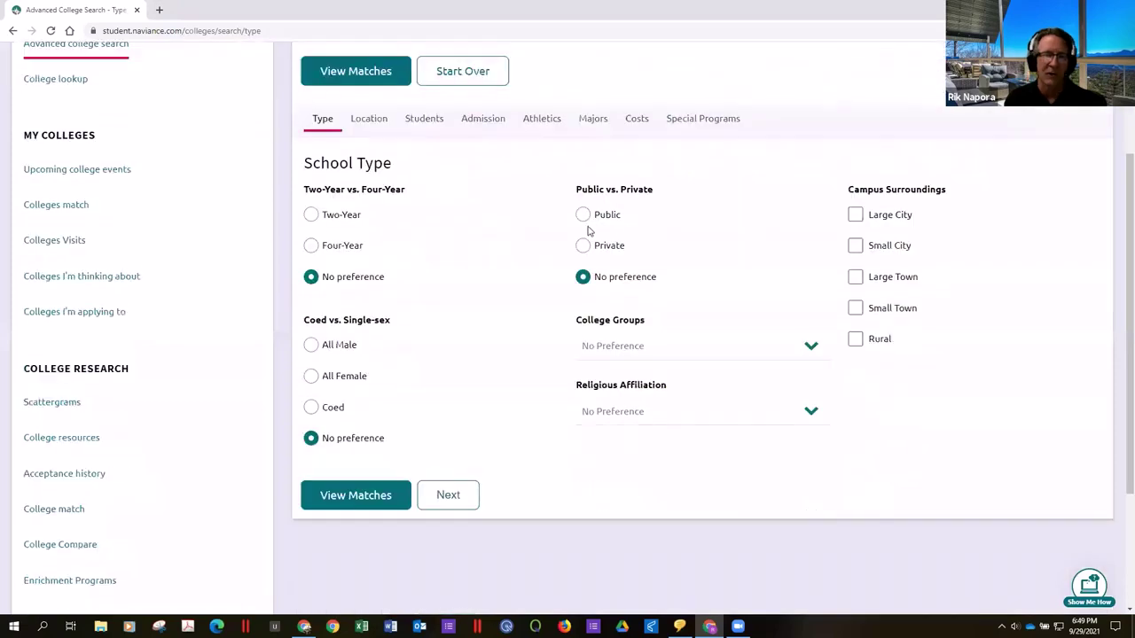
left_click(310, 240)
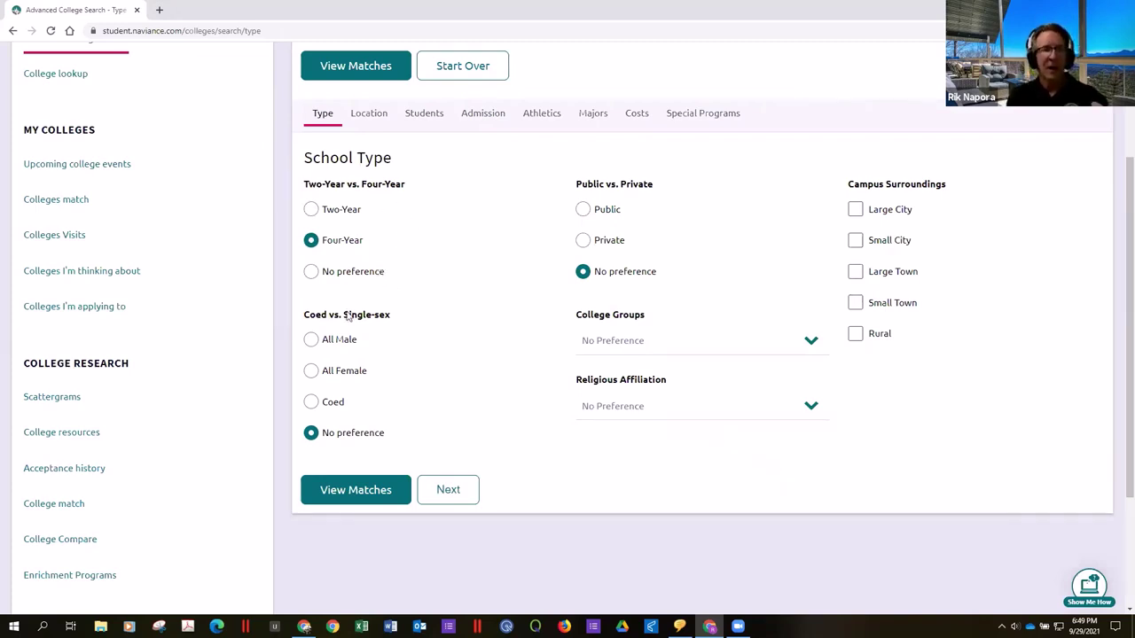
left_click(311, 404)
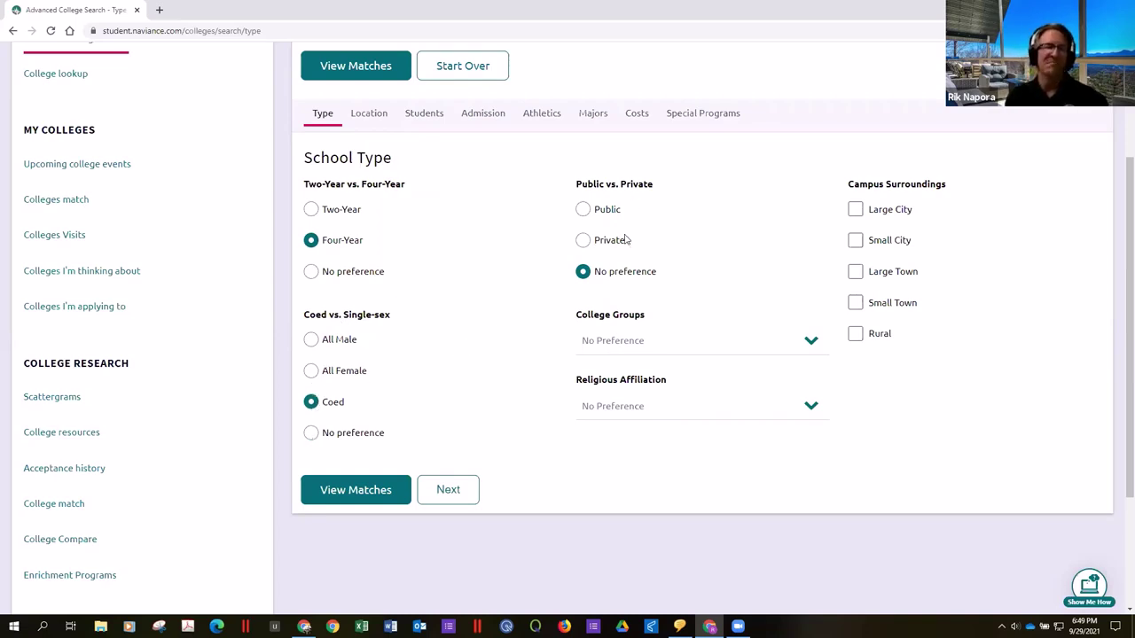
left_click(854, 333)
left_click(855, 302)
left_click(854, 271)
left_click(854, 240)
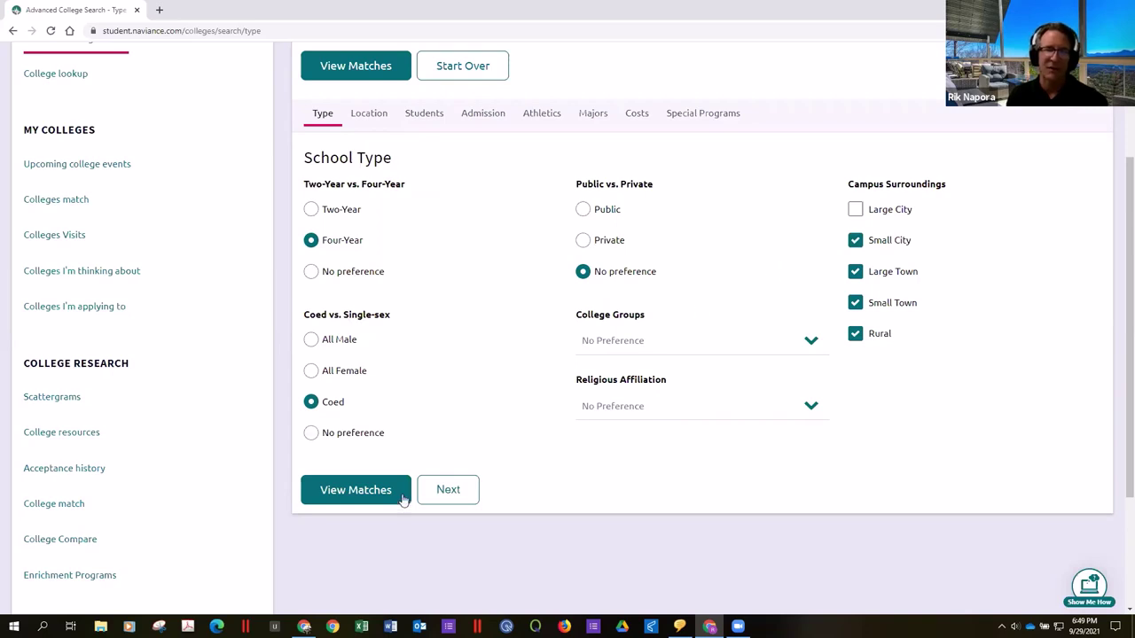
left_click(356, 490)
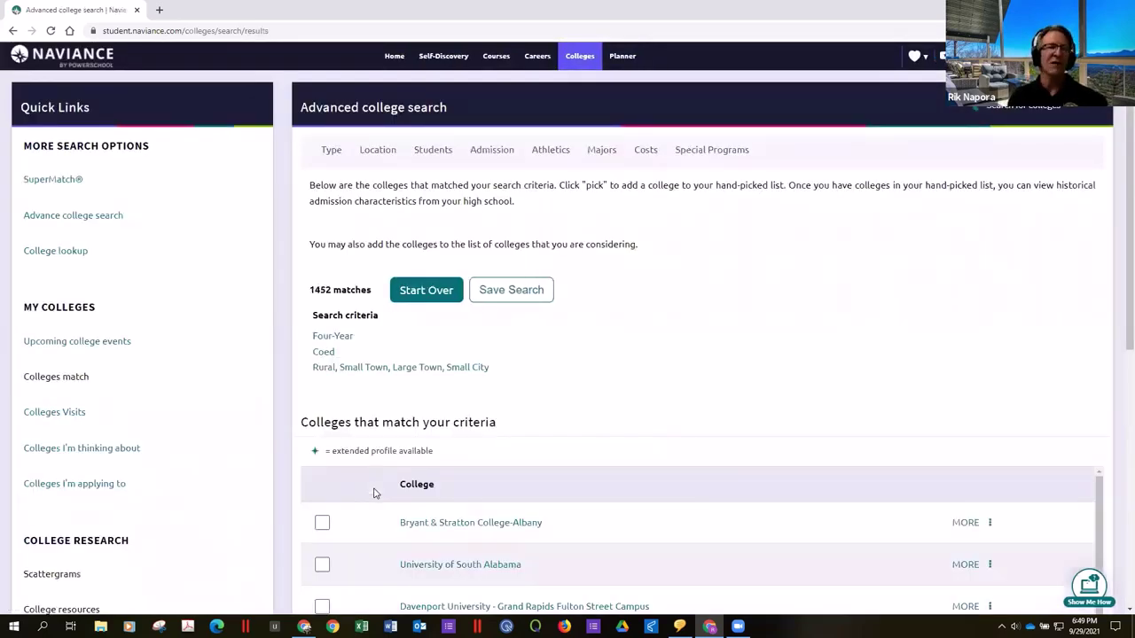
scroll(337, 283, "down", 1)
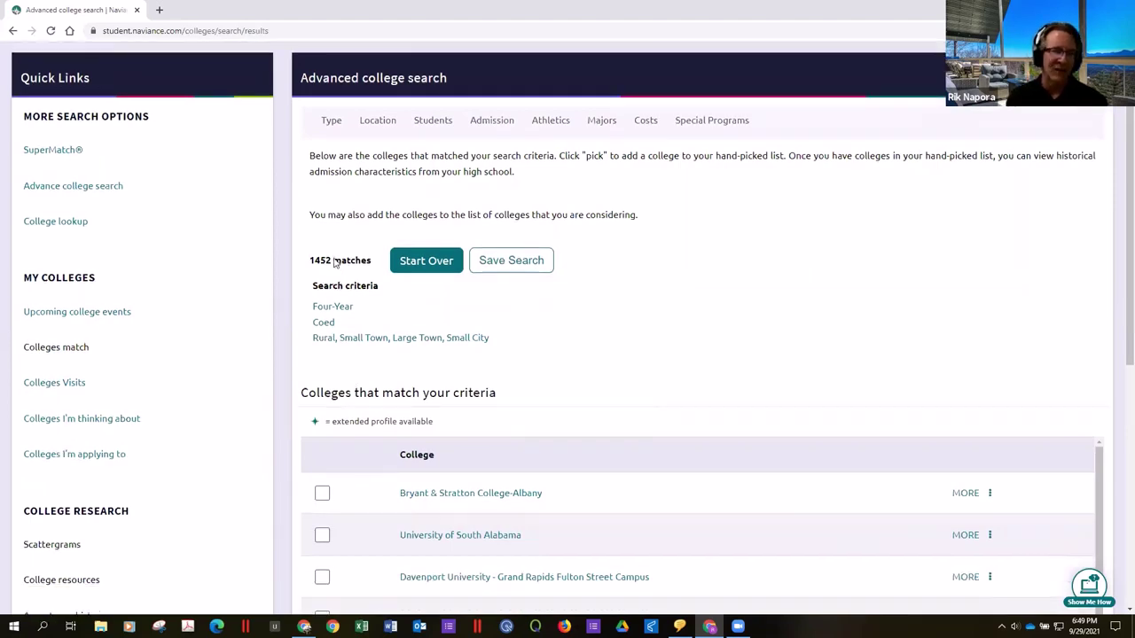
scroll(336, 258, "down", 1)
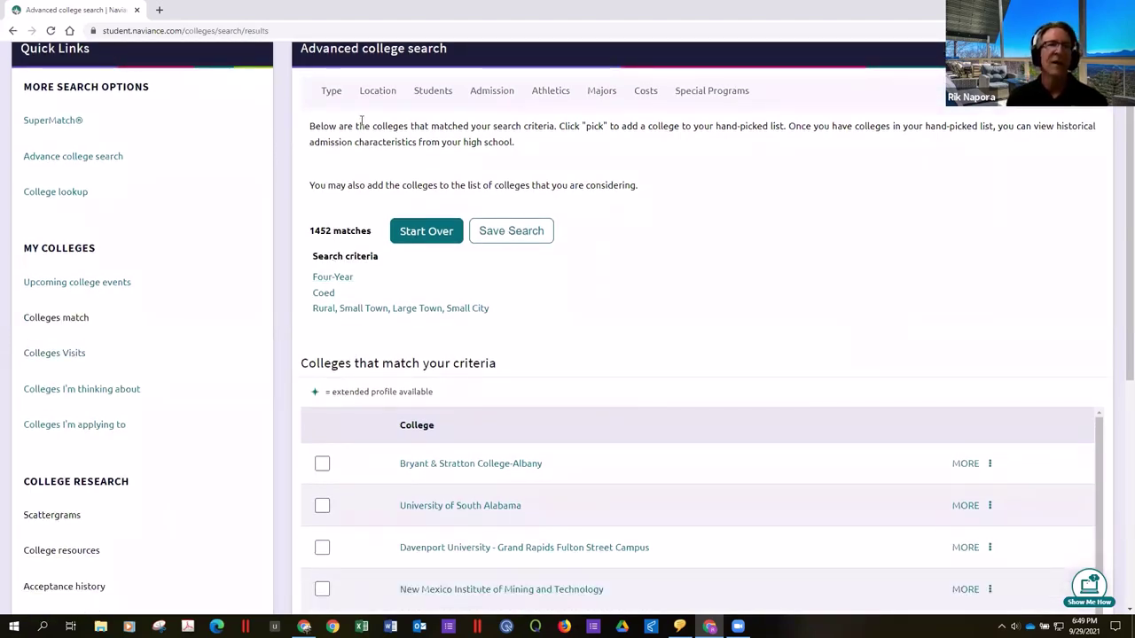
Add California, New York and Pennsylvania as location criteria and view the matching colleges
left_click(378, 94)
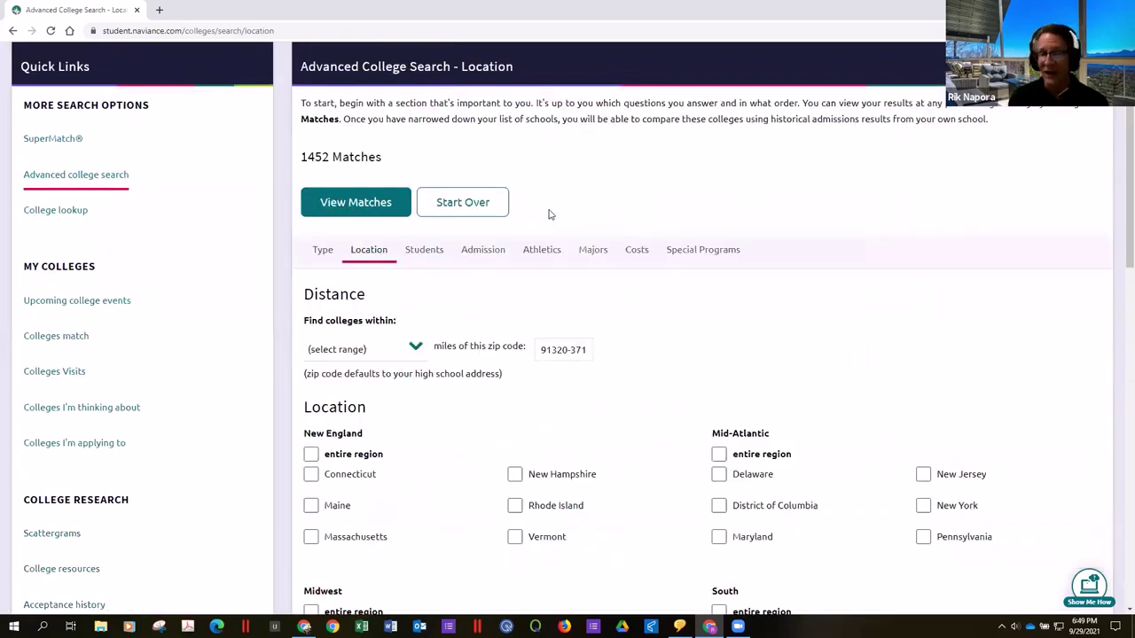
scroll(772, 264, "down", 2)
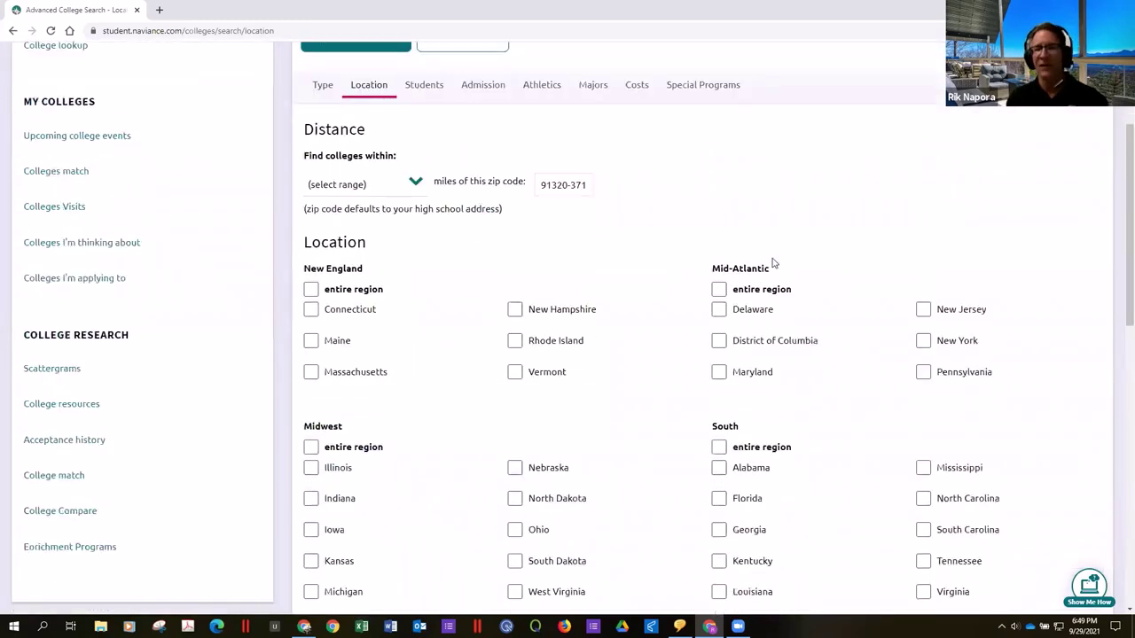
scroll(772, 264, "down", 7)
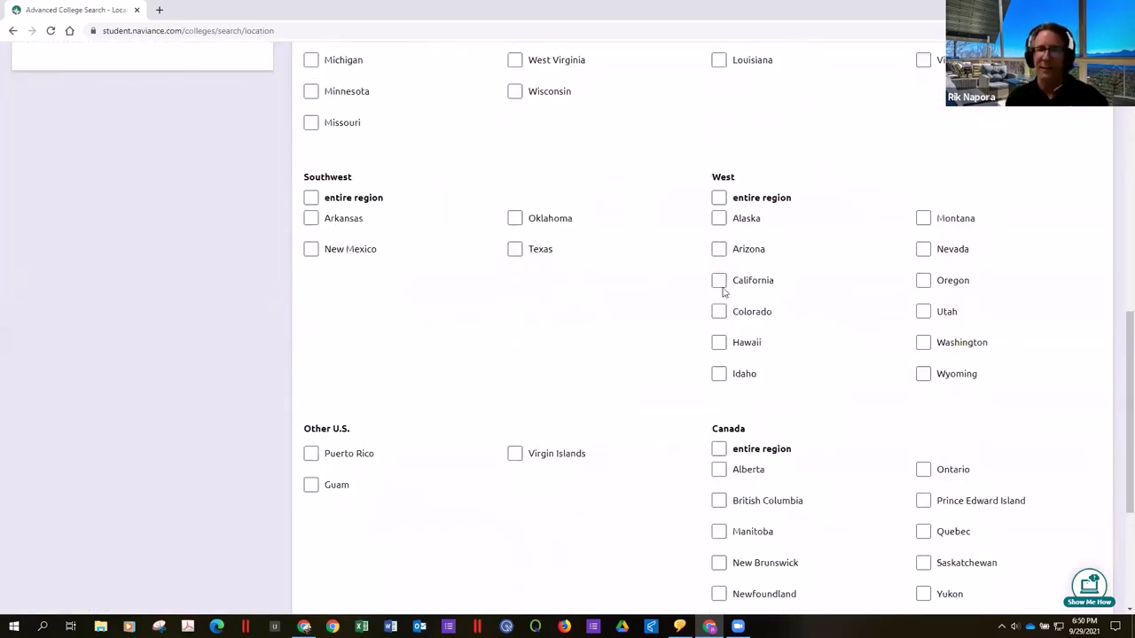
left_click(719, 282)
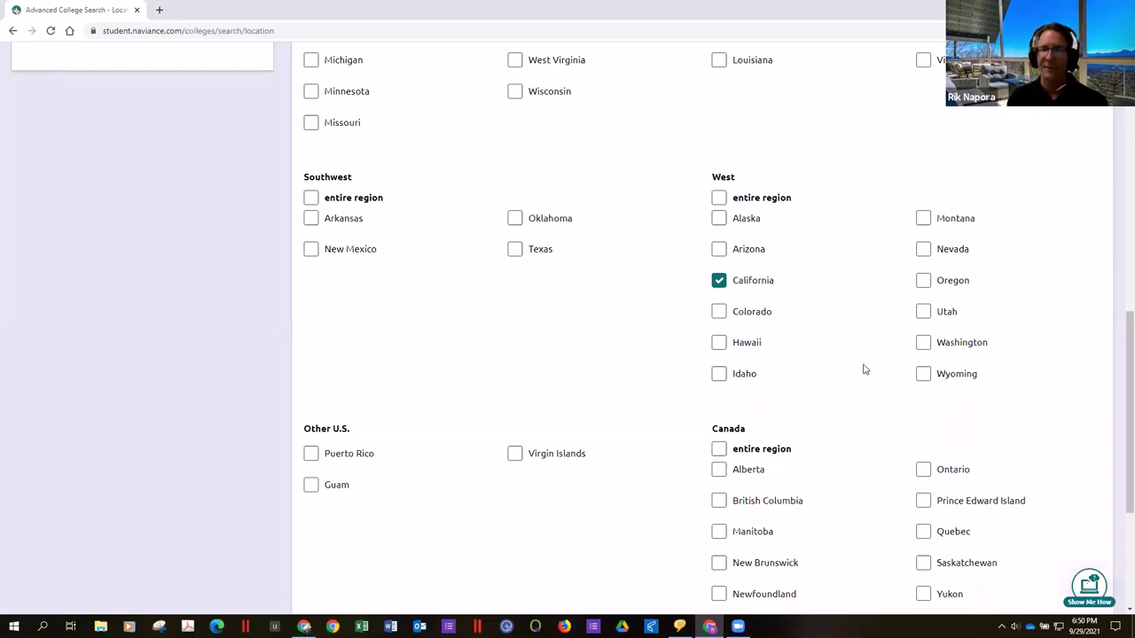
scroll(849, 337, "up", 3)
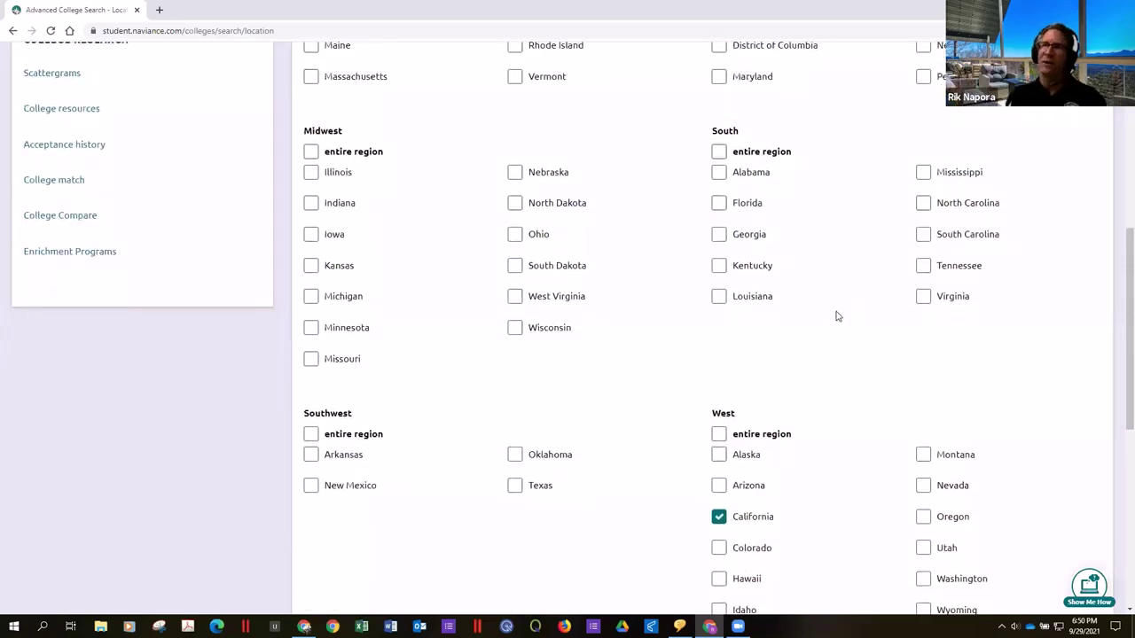
scroll(802, 329, "up", 2)
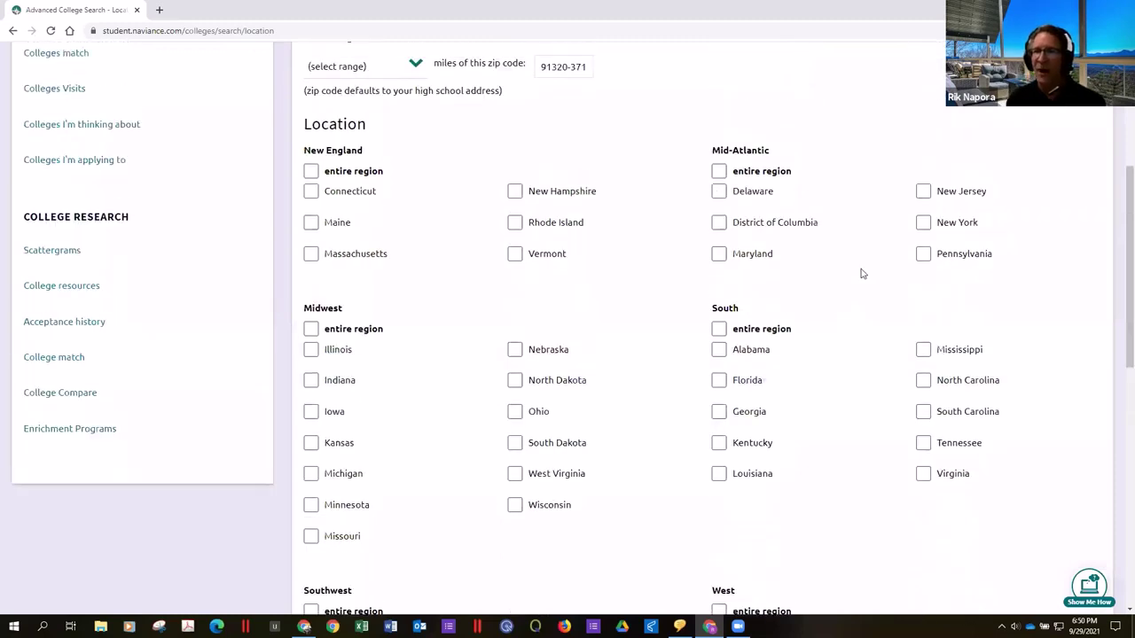
left_click(921, 255)
scroll(865, 306, "down", 2)
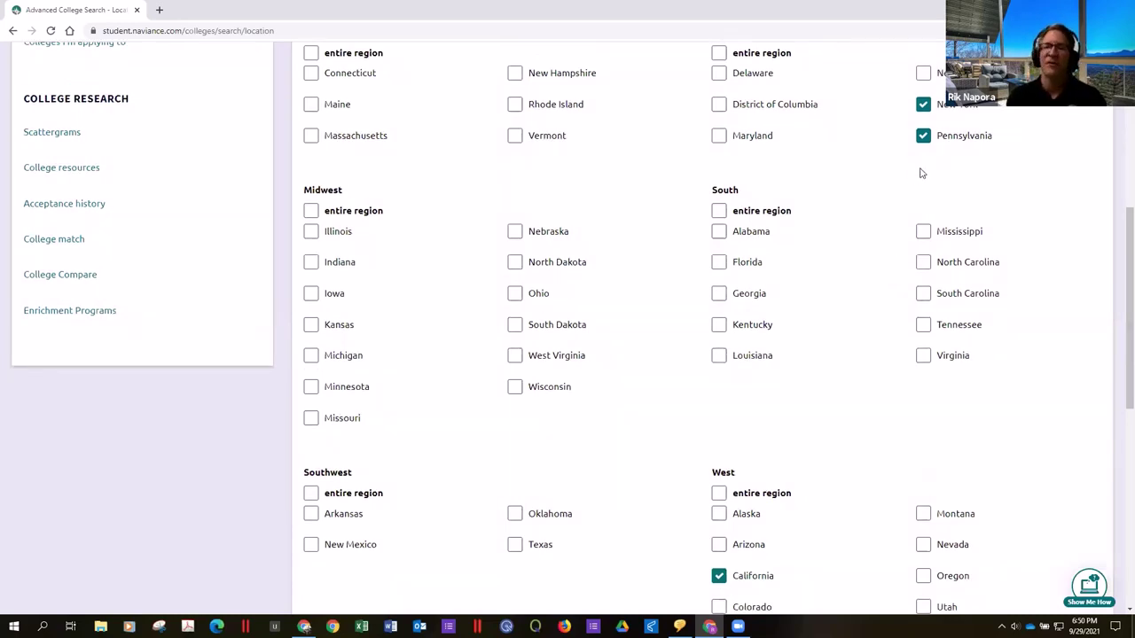
scroll(856, 308, "down", 4)
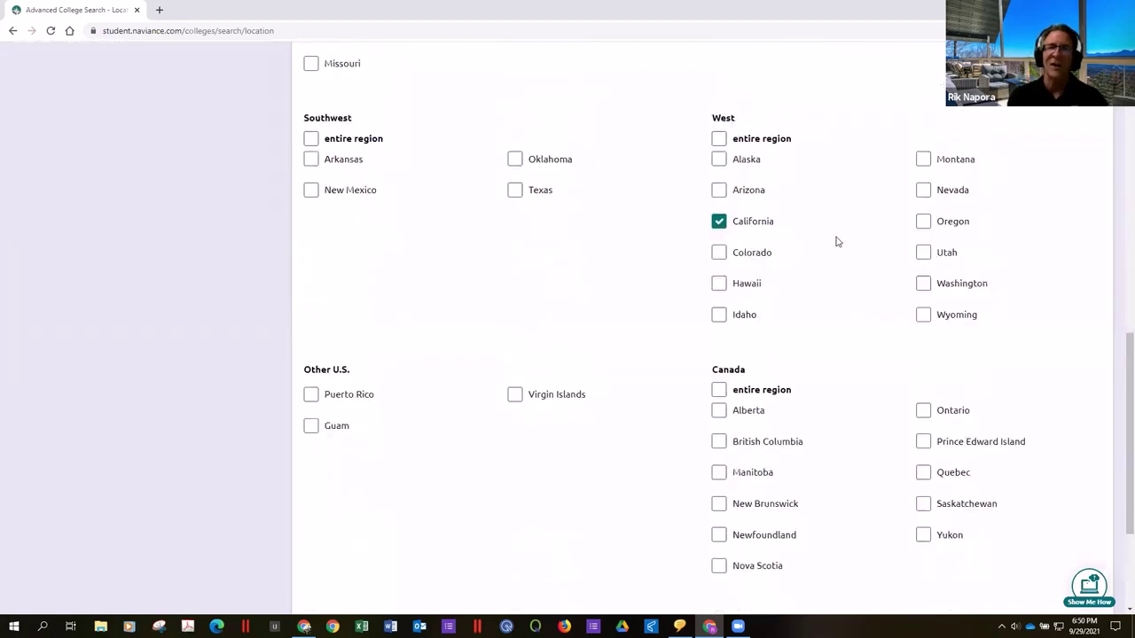
scroll(840, 240, "down", 3)
left_click(332, 435)
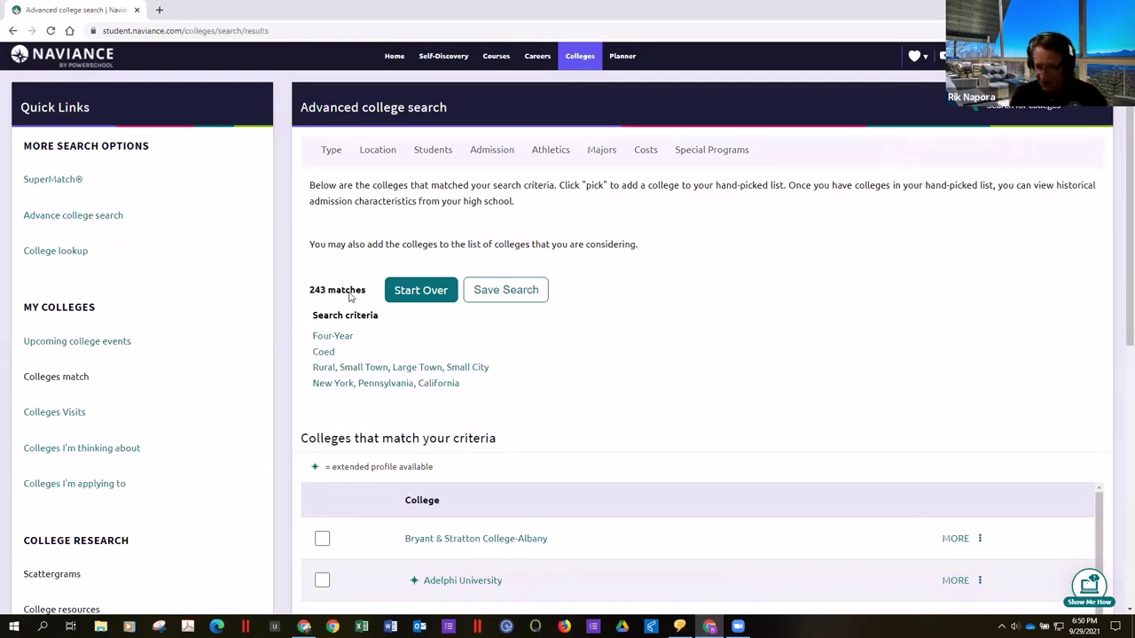
Limit student enrollment to 5,000-10,000, 10,000-15,000, 15,000-20,000 and more than 20,000, and view the matching colleges
left_click(424, 155)
scroll(422, 196, "down", 2)
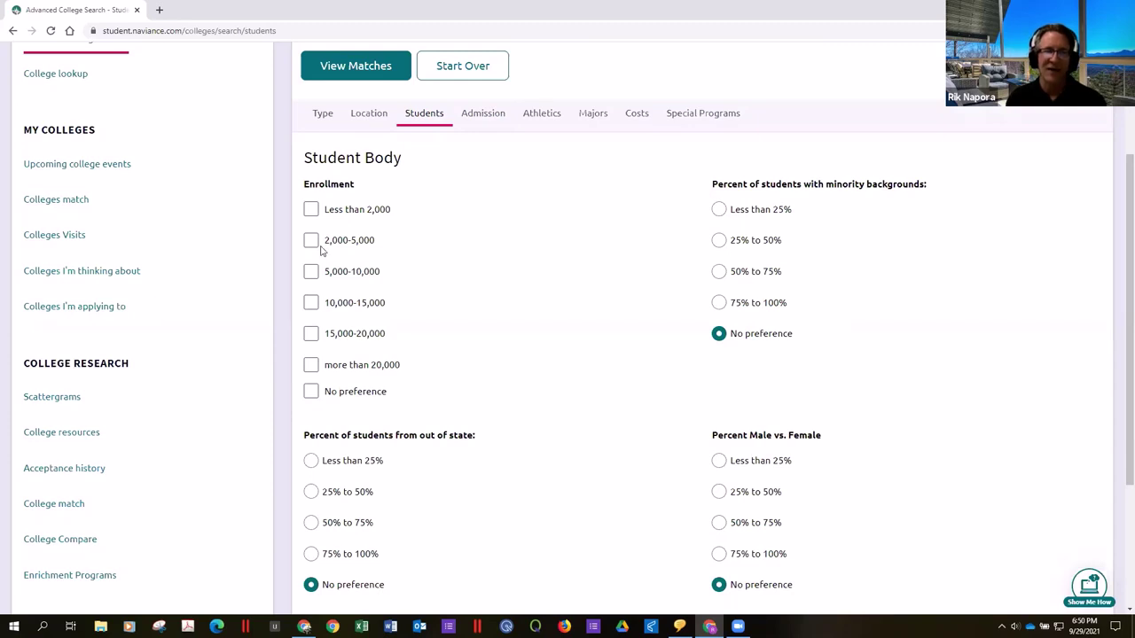
left_click(310, 271)
left_click(310, 302)
left_click(311, 333)
left_click(310, 364)
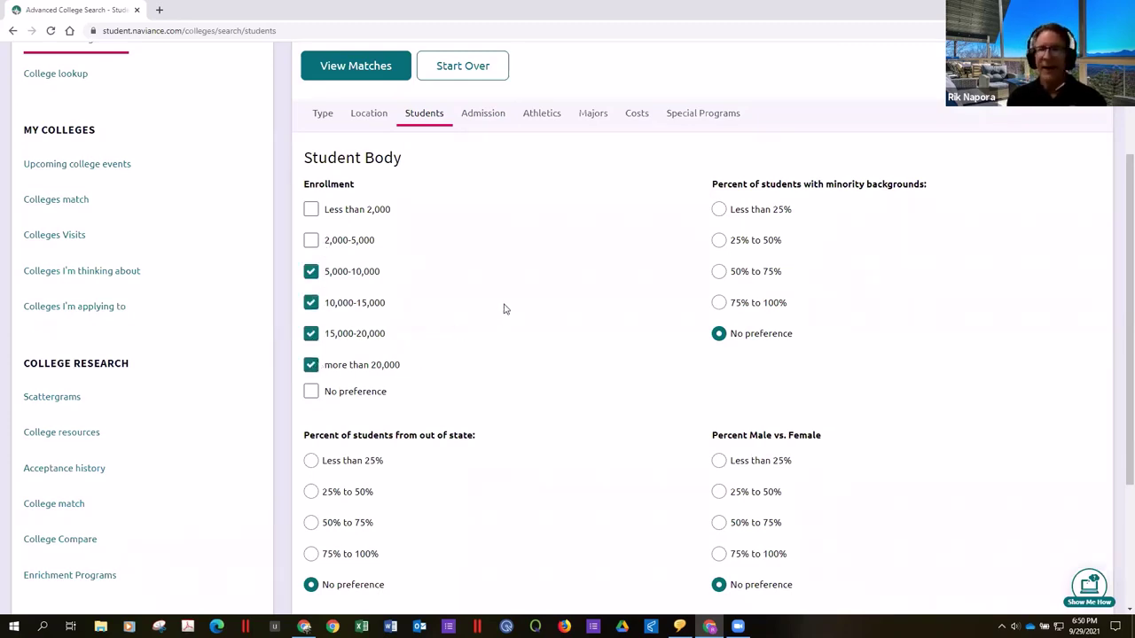
scroll(523, 292, "down", 2)
scroll(719, 218, "up", 2)
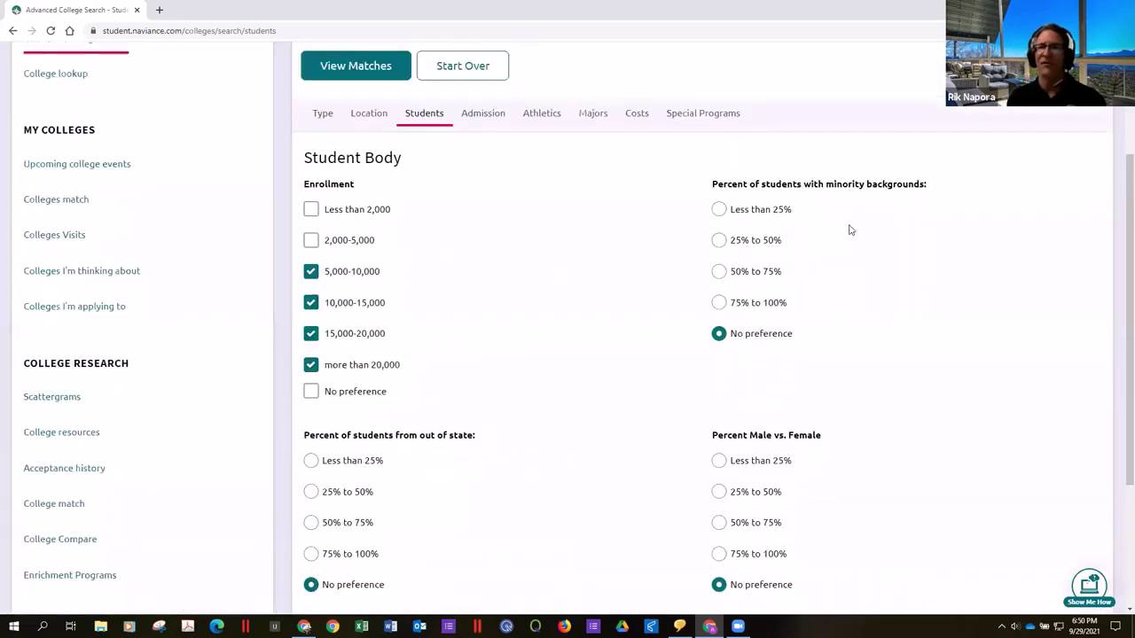
scroll(843, 229, "down", 3)
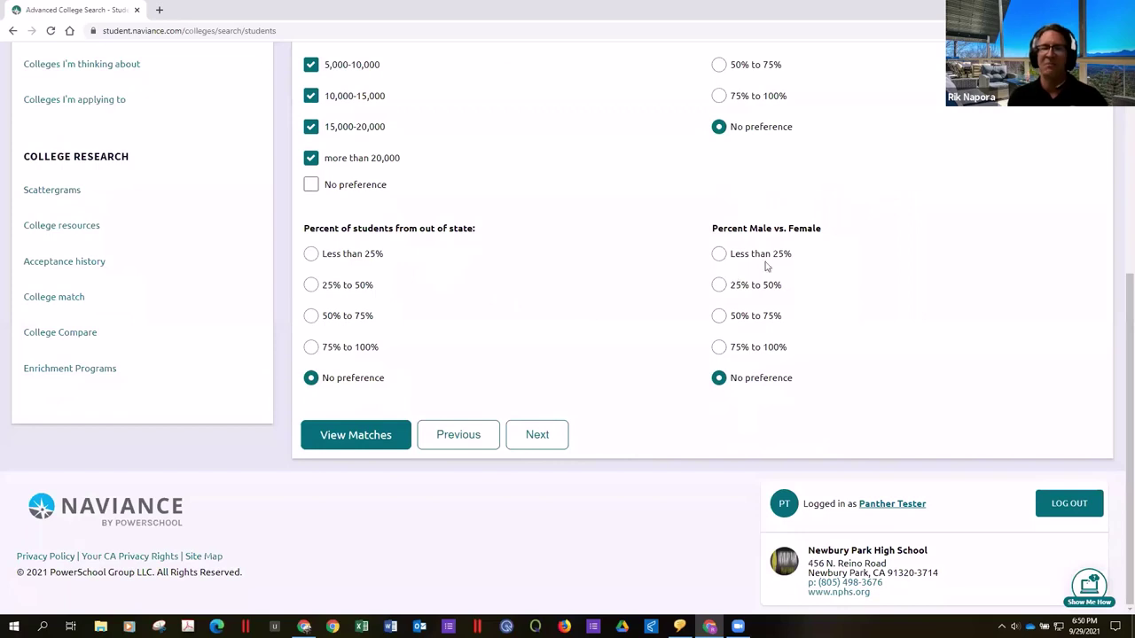
left_click(364, 436)
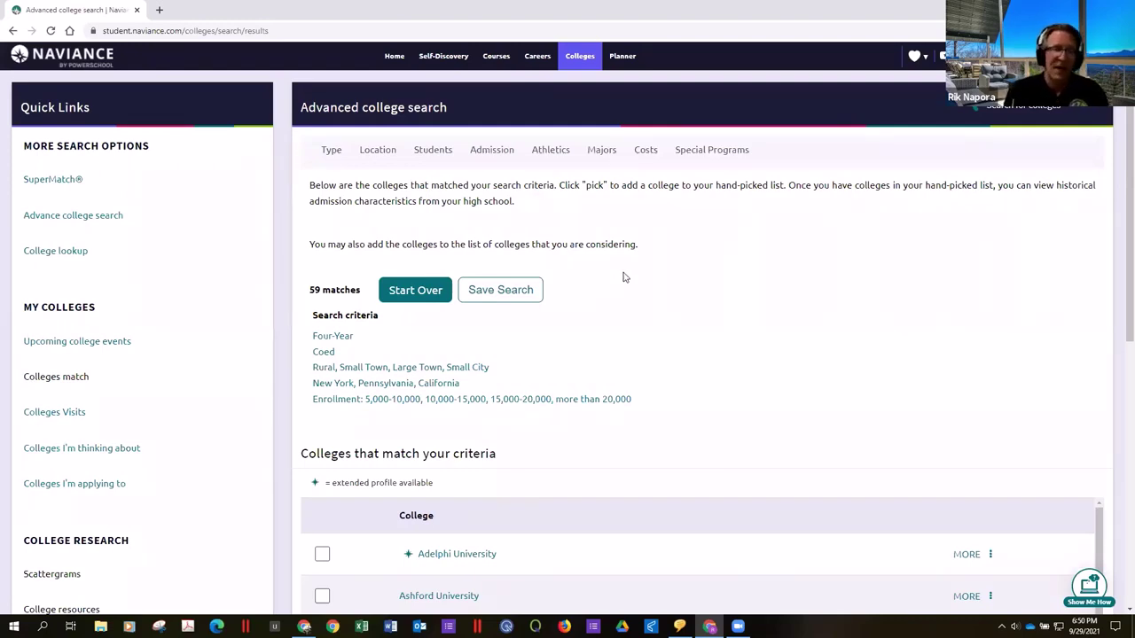
In the majors criteria, search for majors by the name "engineering" and bring up the list of found majors
left_click(609, 153)
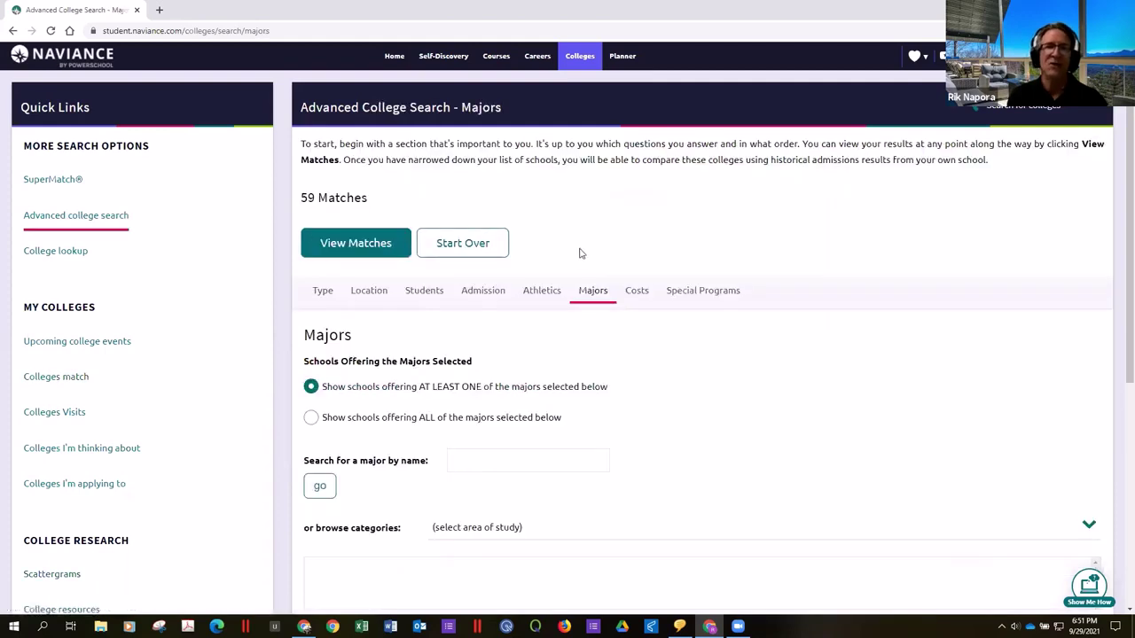
scroll(497, 288, "down", 2)
left_click(463, 280)
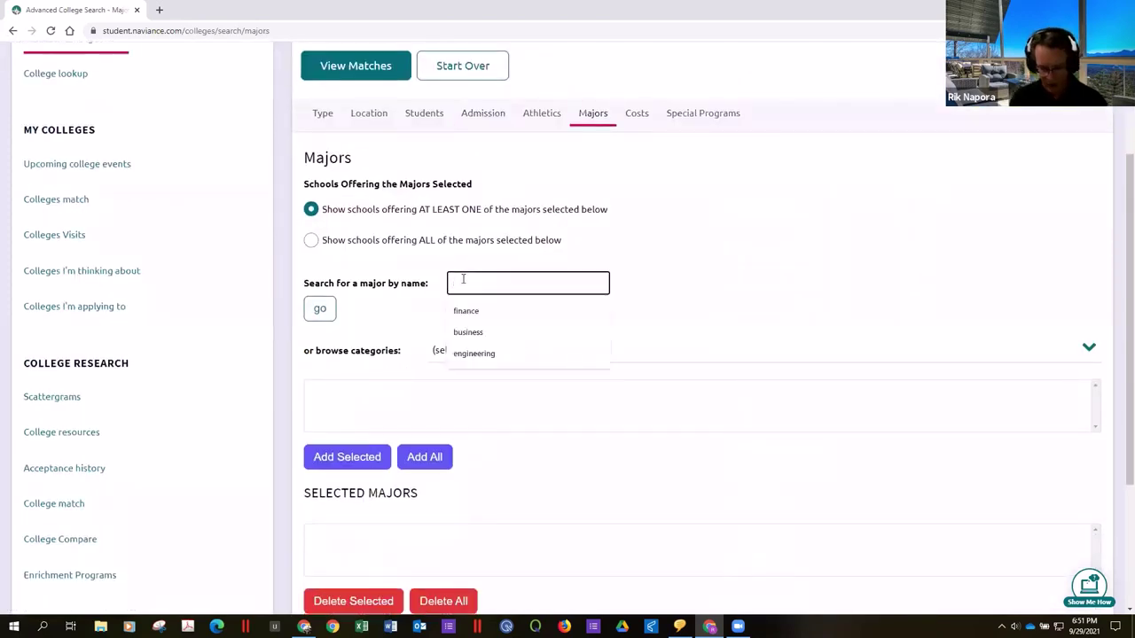
type("engineering")
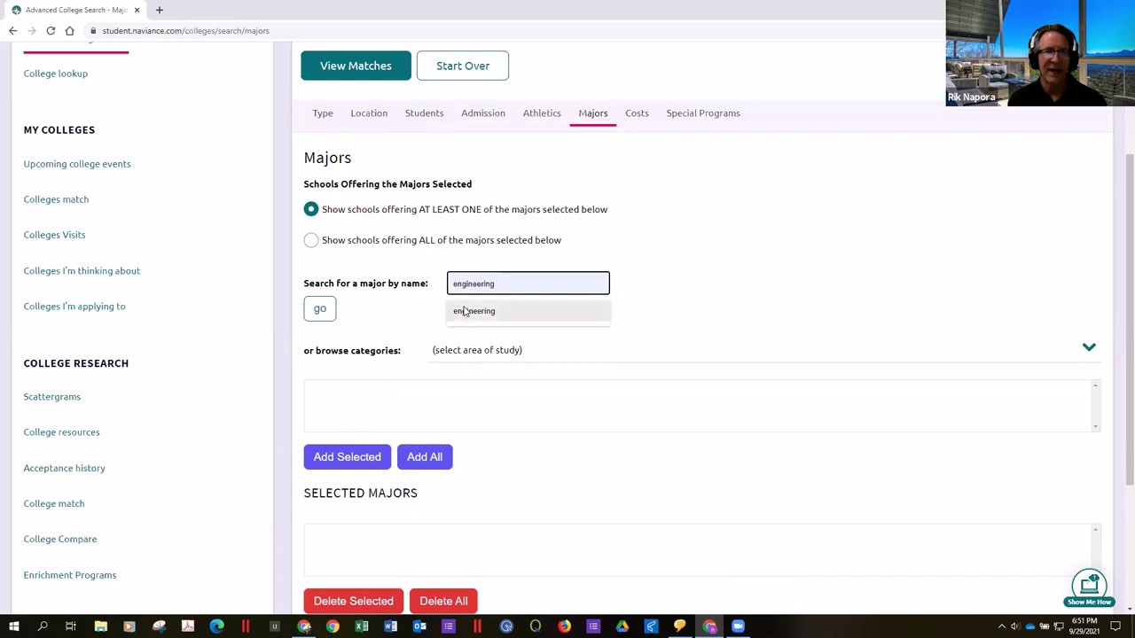
left_click(465, 311)
left_click(319, 308)
scroll(480, 337, "down", 1)
scroll(480, 337, "down", 1)
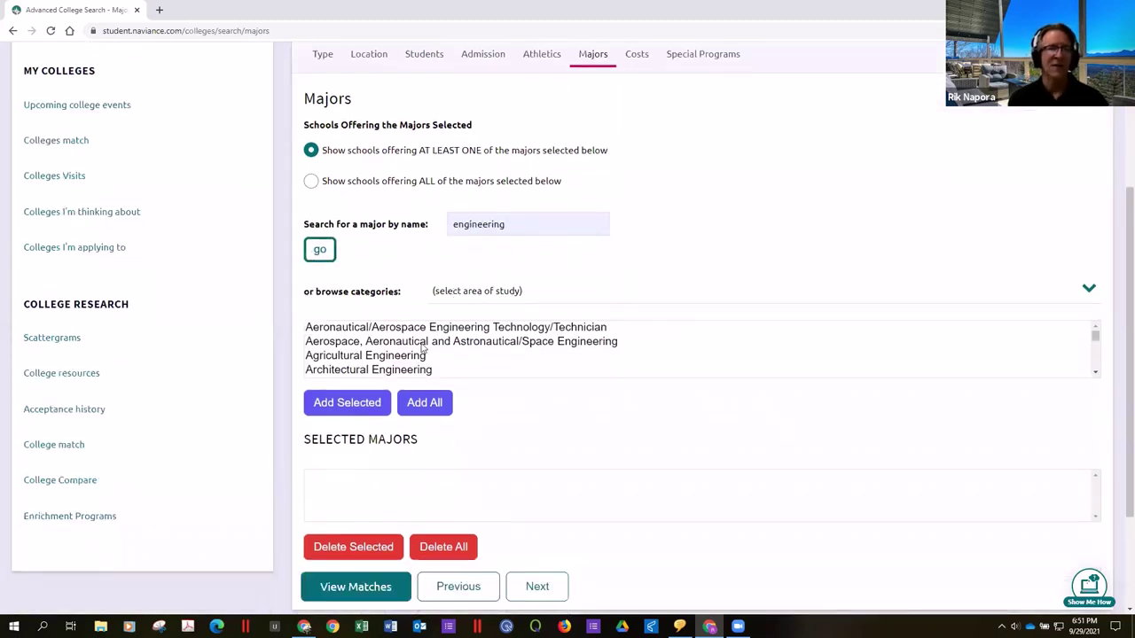
Add Biochemical Engineering from the found majors to the selected majors and view the matching colleges
scroll(430, 351, "down", 1)
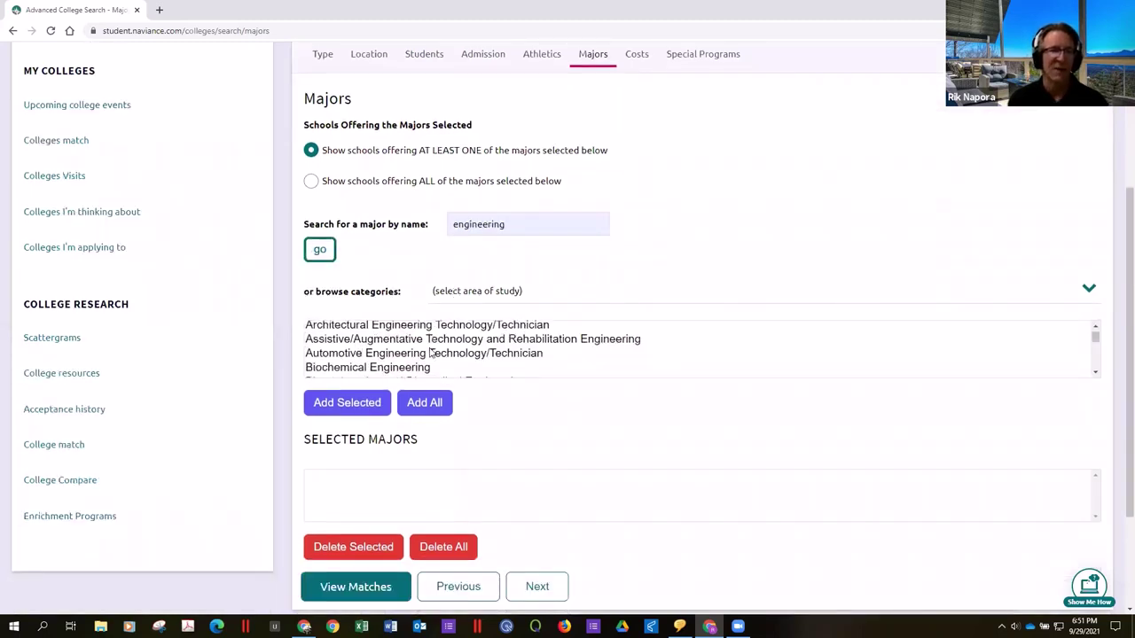
left_click(371, 370)
left_click(346, 403)
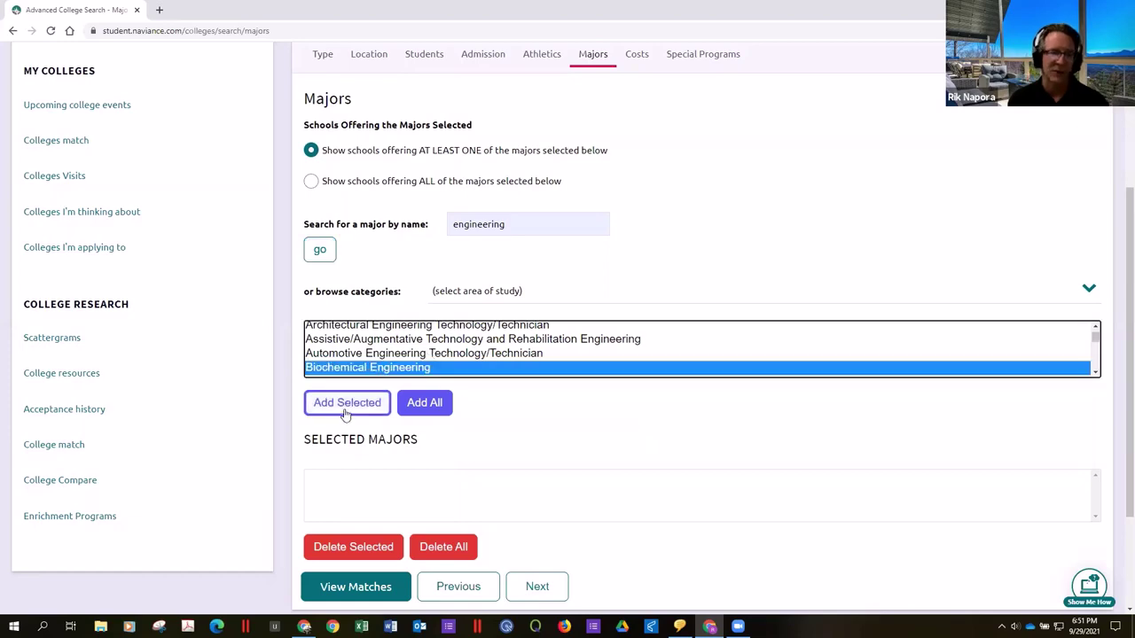
scroll(689, 284, "down", 3)
left_click(373, 438)
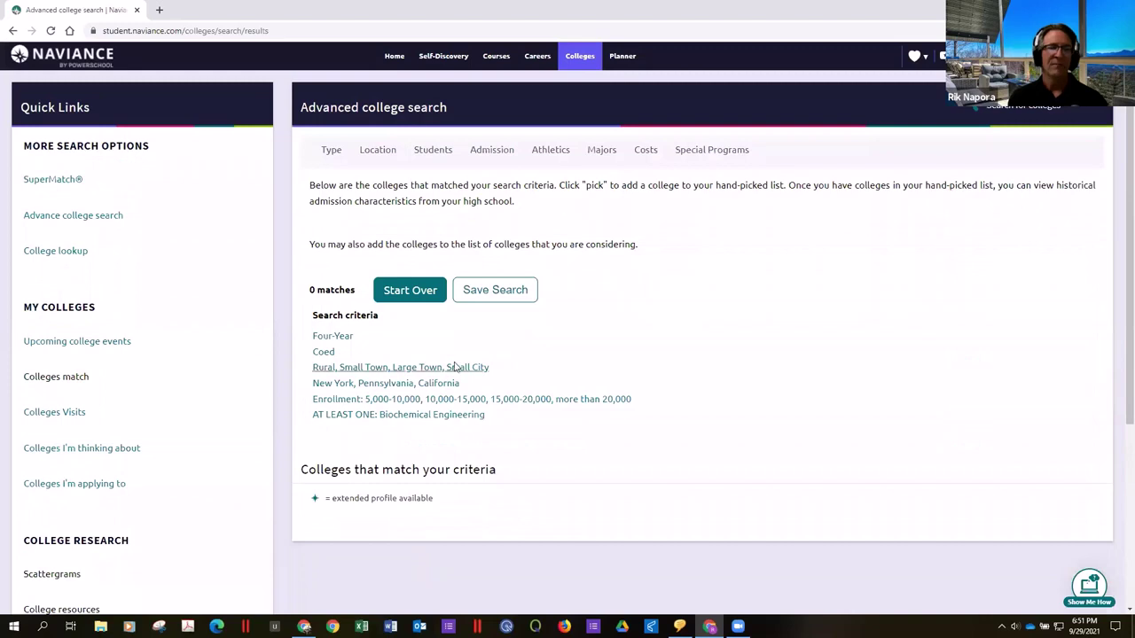
Add Large City to the campus surroundings criteria and view the matching colleges
left_click(364, 368)
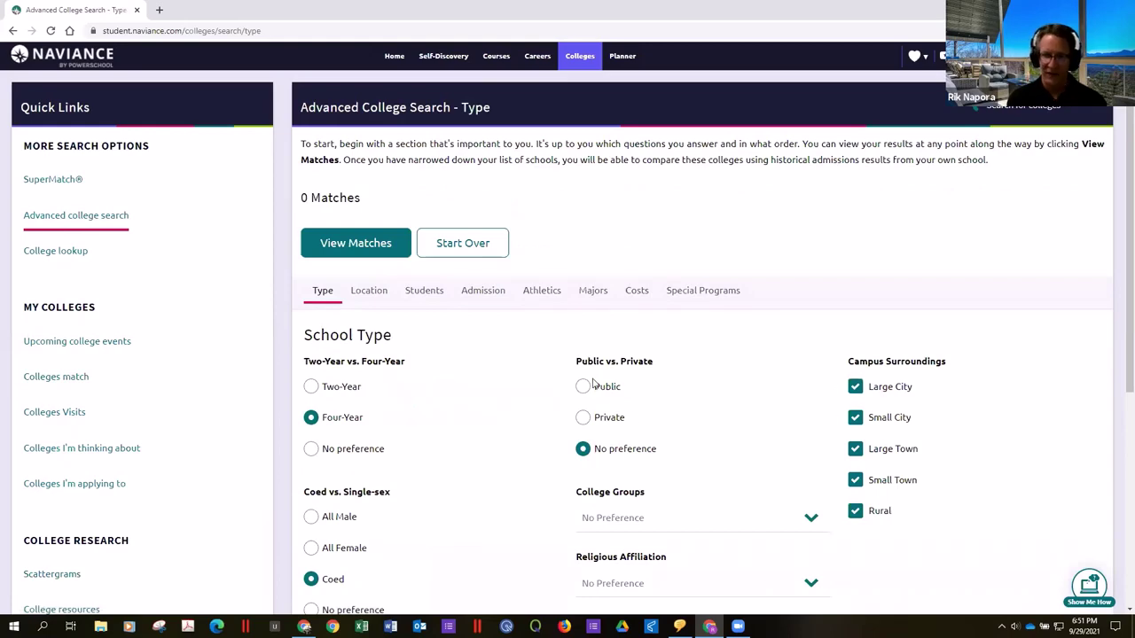
scroll(427, 396, "down", 5)
left_click(341, 310)
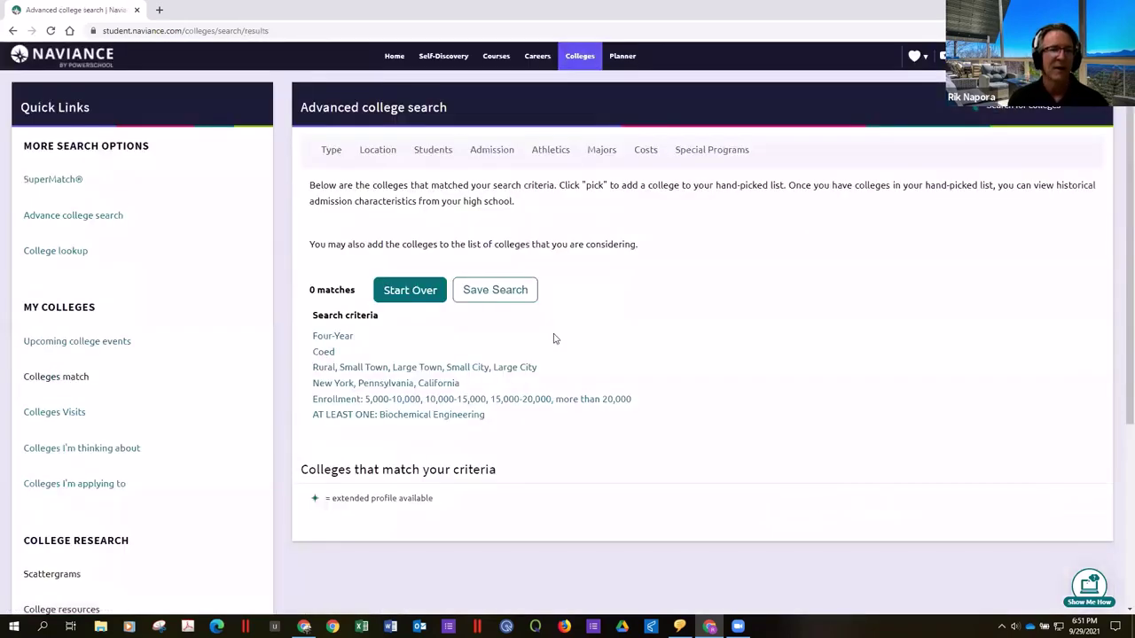
Add the entire South and Mid-Atlantic regions to the location criteria and view the matching colleges
left_click(401, 387)
scroll(732, 327, "down", 4)
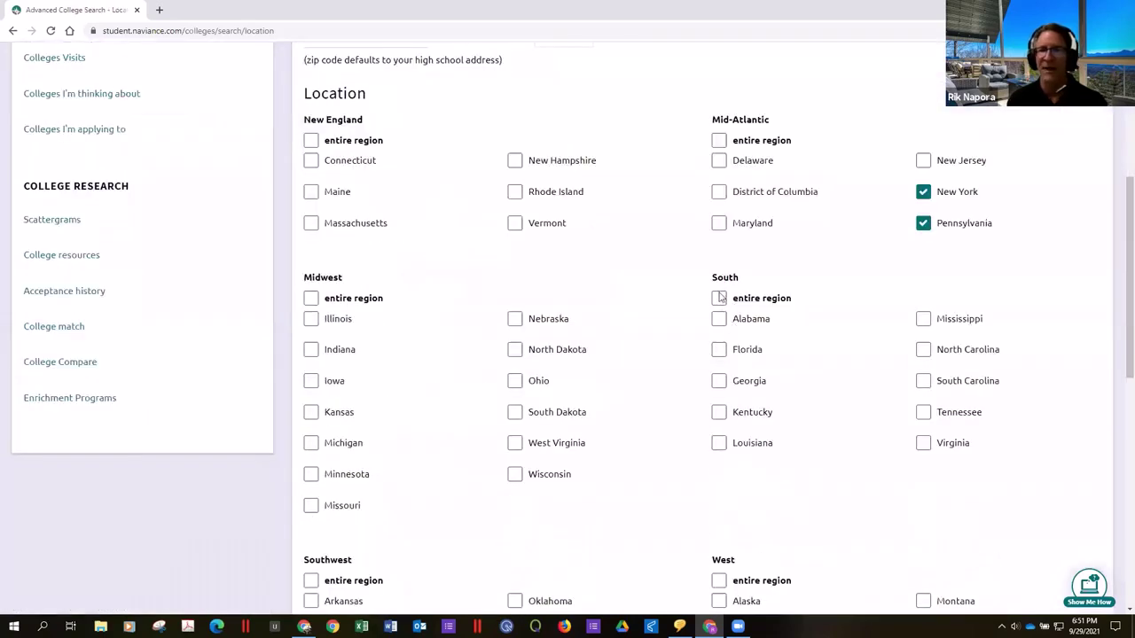
left_click(718, 298)
left_click(718, 140)
scroll(347, 420, "down", 7)
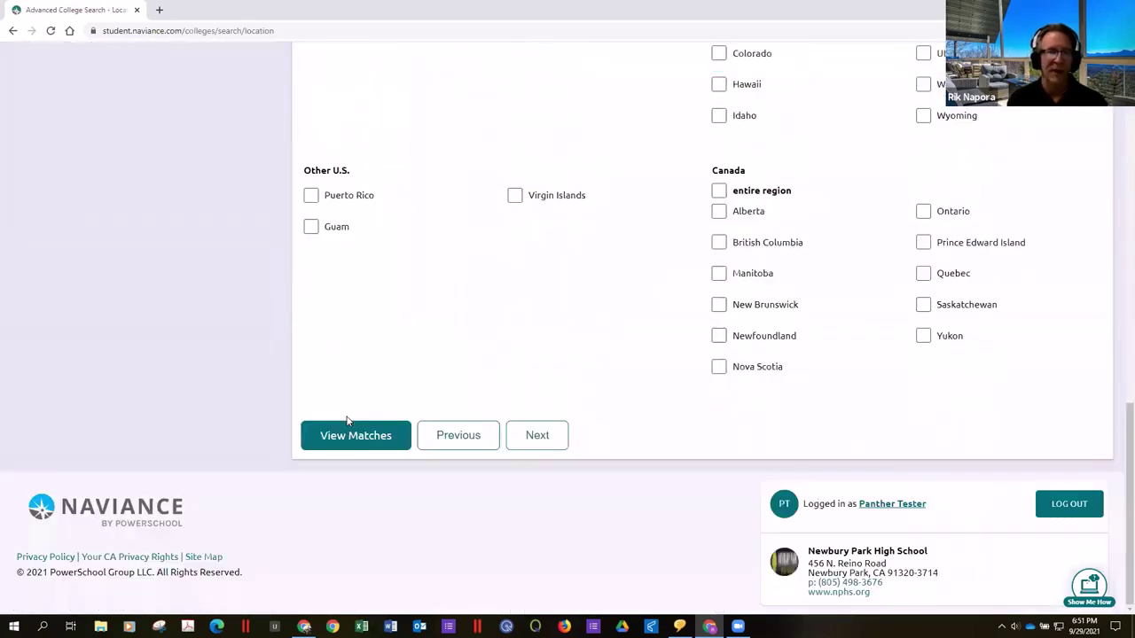
left_click(347, 438)
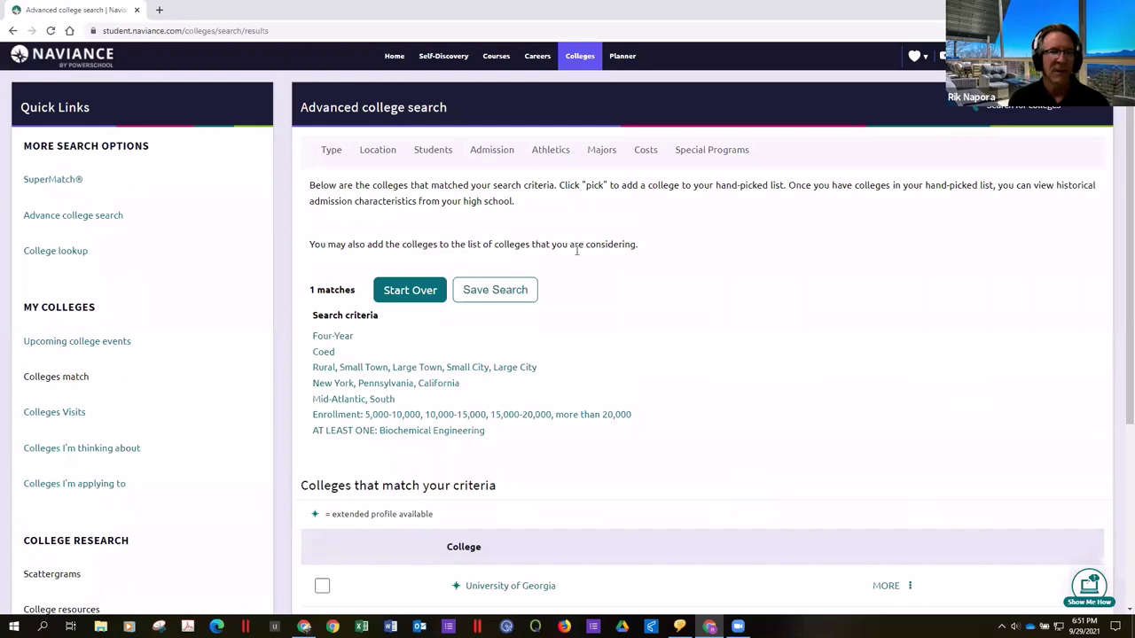
scroll(577, 250, "down", 3)
scroll(581, 246, "up", 3)
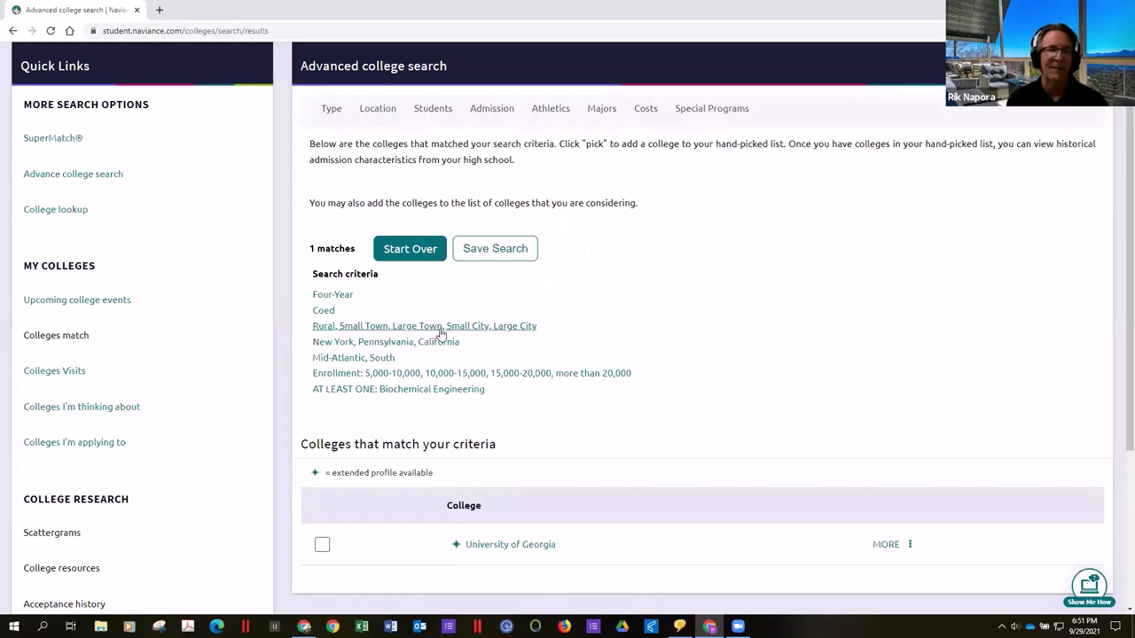
Add Aerospace, Aeronautical and Astronautical/Space Engineering and Civil Engineering, General to the selected majors, and view the matches
left_click(398, 390)
scroll(556, 296, "down", 2)
left_click(463, 254)
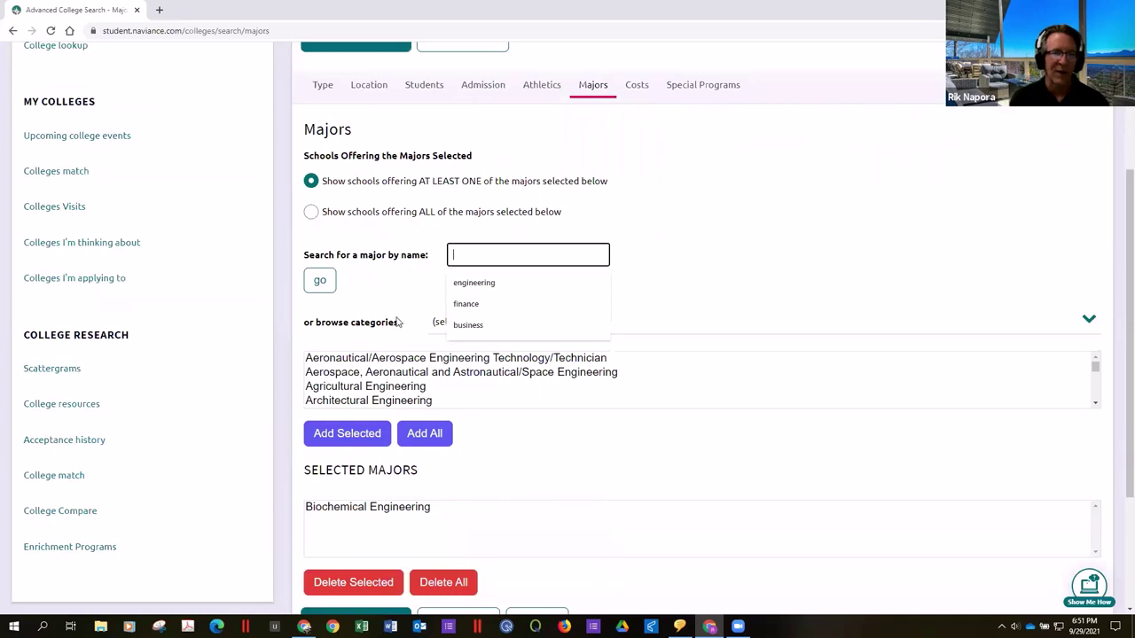
left_click(359, 372)
left_click(347, 433)
scroll(390, 377, "down", 2)
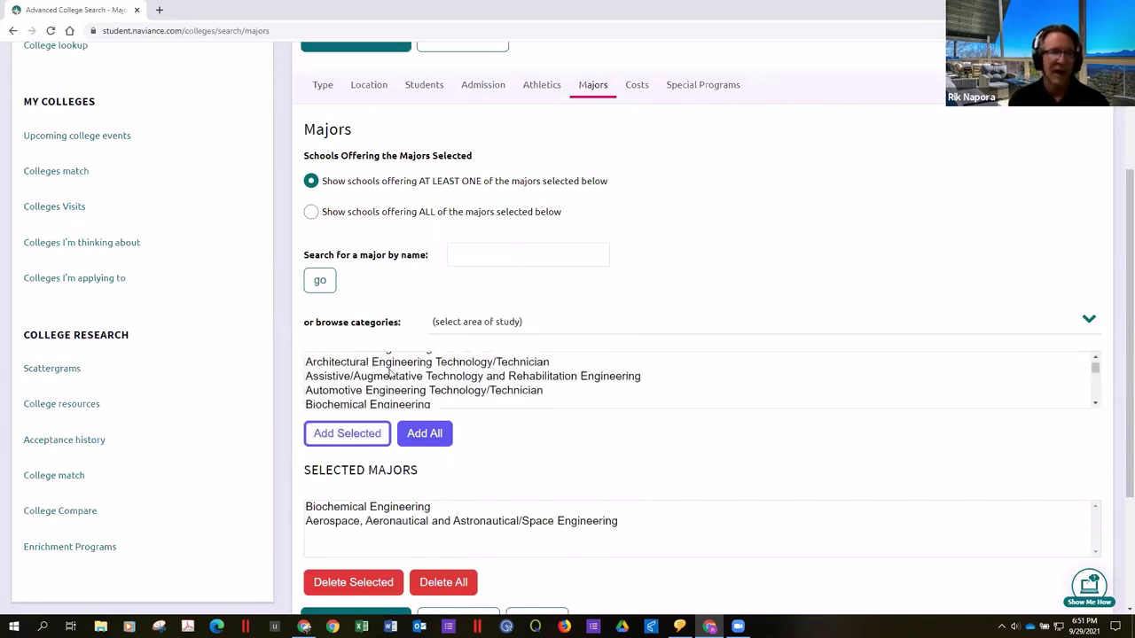
scroll(390, 377, "down", 3)
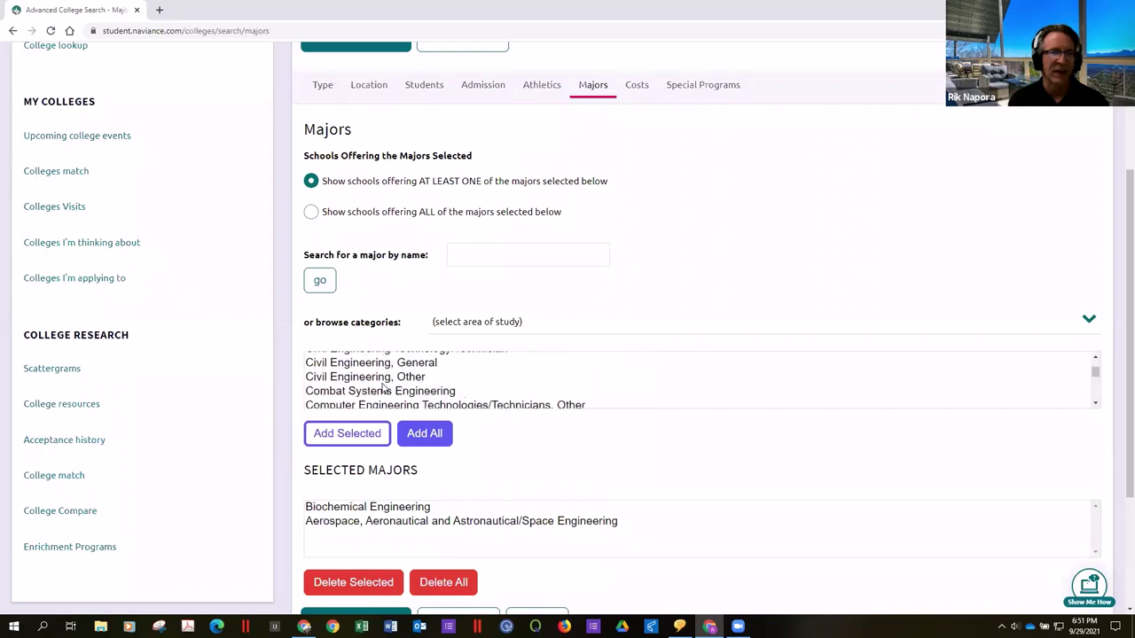
left_click(361, 364)
left_click(346, 433)
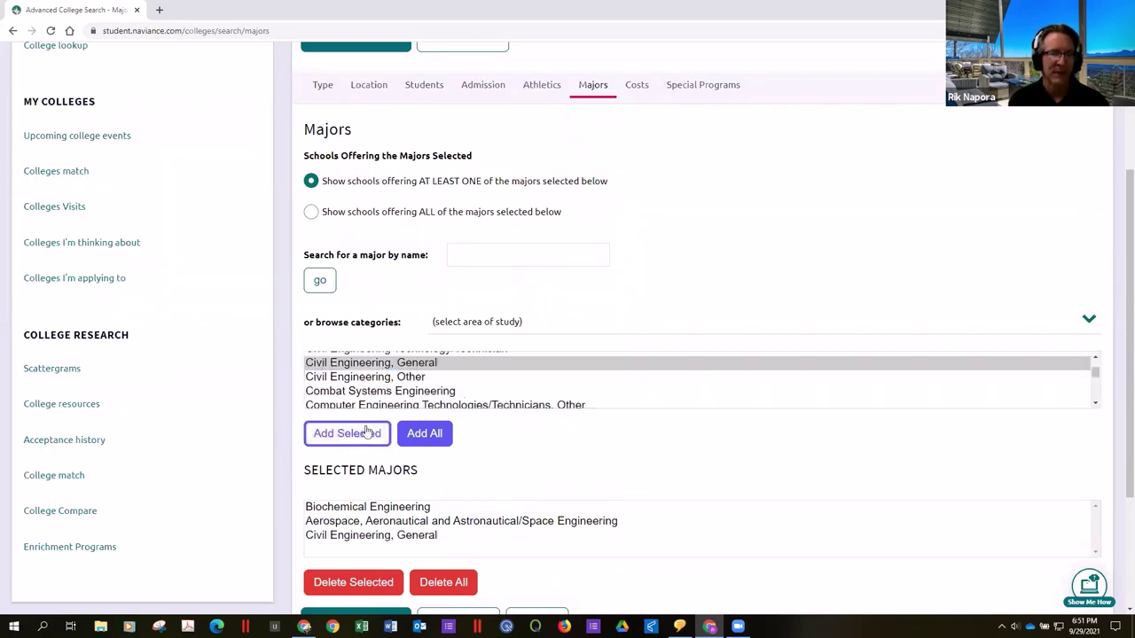
scroll(346, 434, "down", 2)
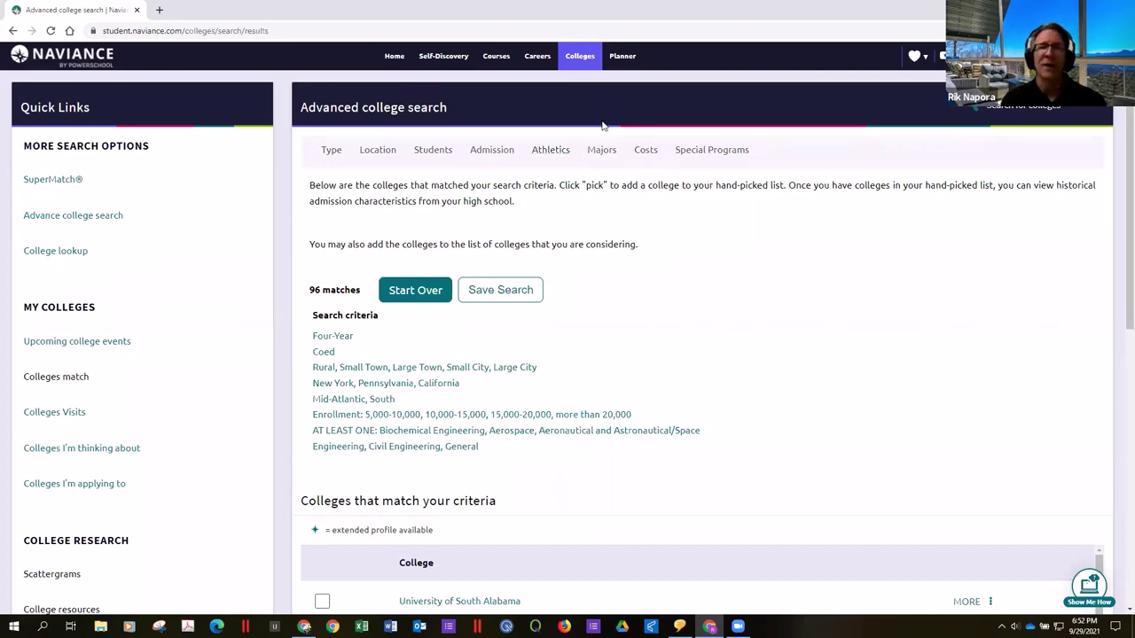
Examine the available Programs and Organizations choices in the Special Programs criteria, then close the list without picking any
left_click(709, 149)
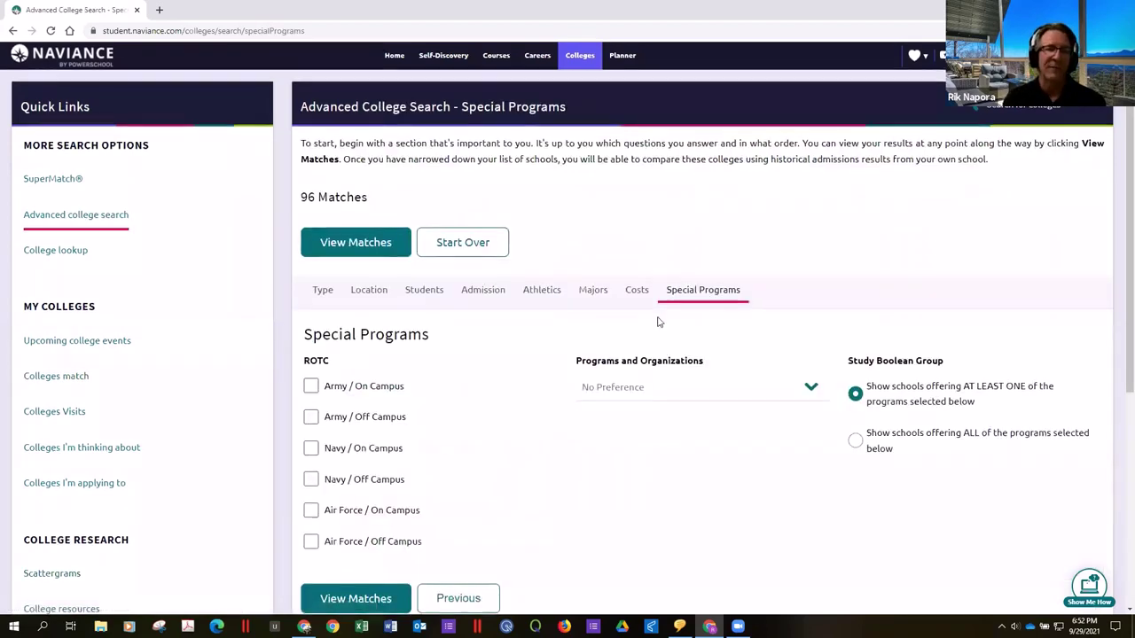
scroll(656, 322, "down", 2)
left_click(777, 271)
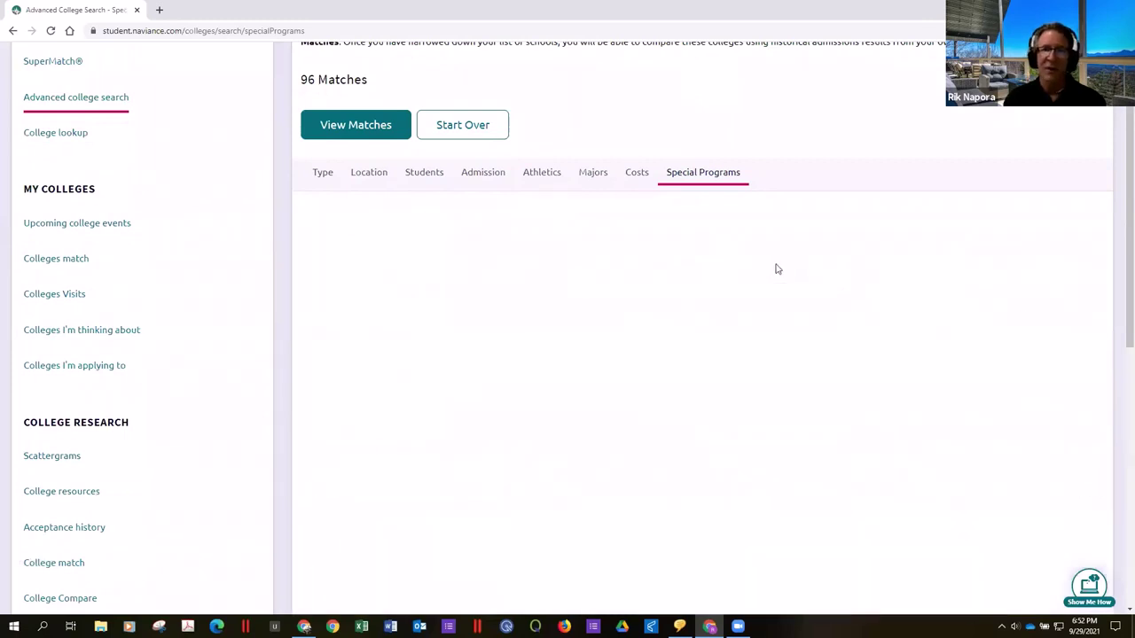
scroll(751, 329, "down", 1)
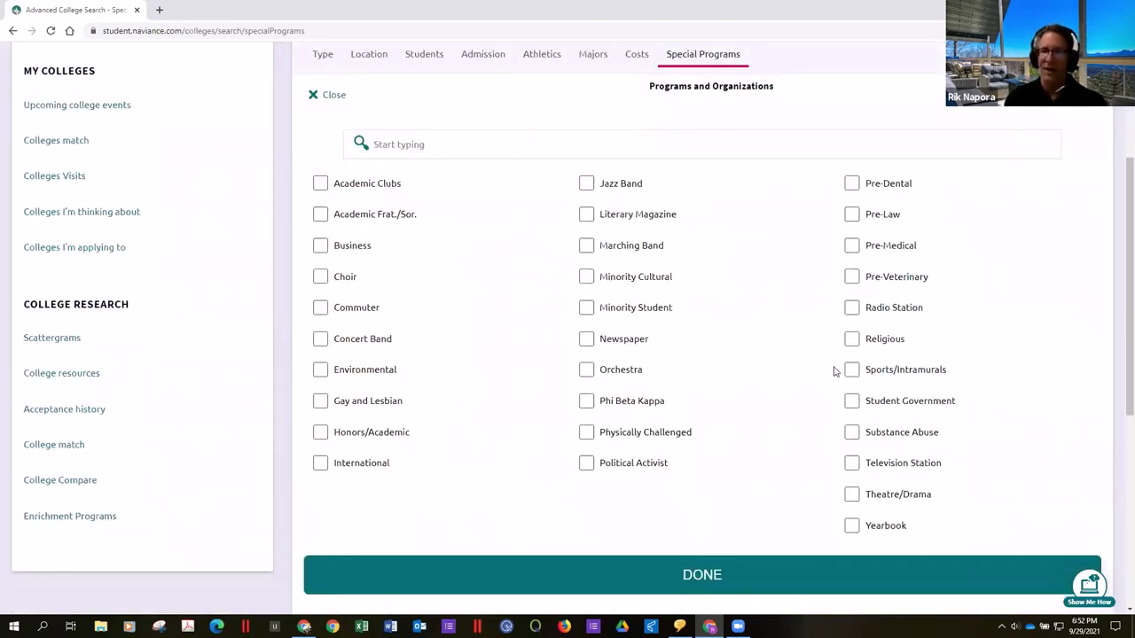
scroll(908, 339, "down", 1)
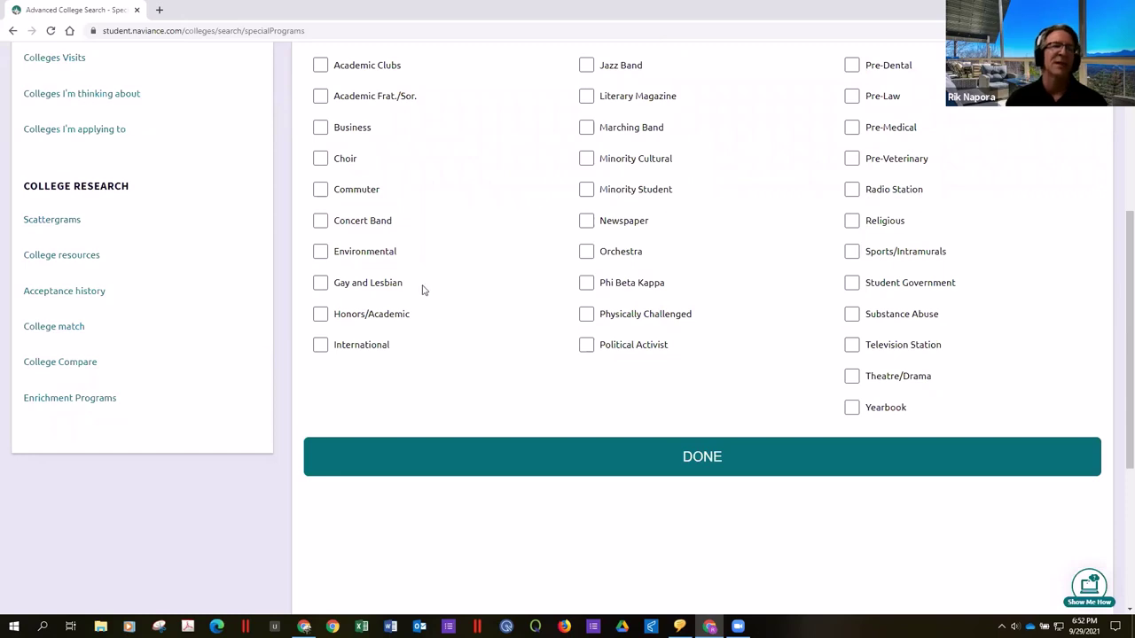
scroll(422, 255, "up", 1)
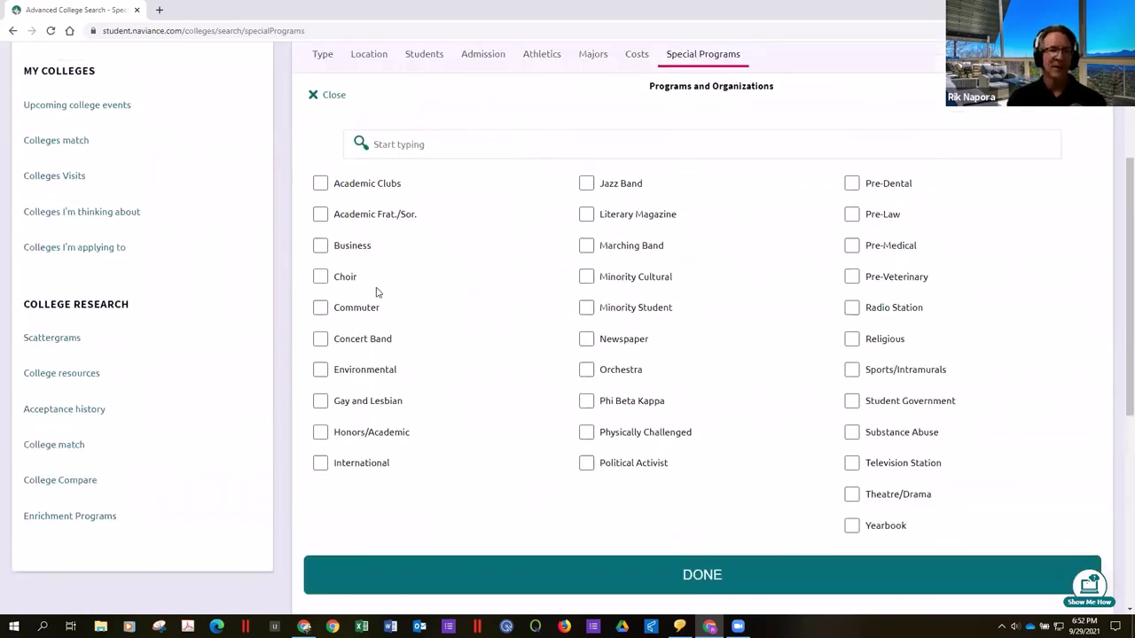
left_click(328, 94)
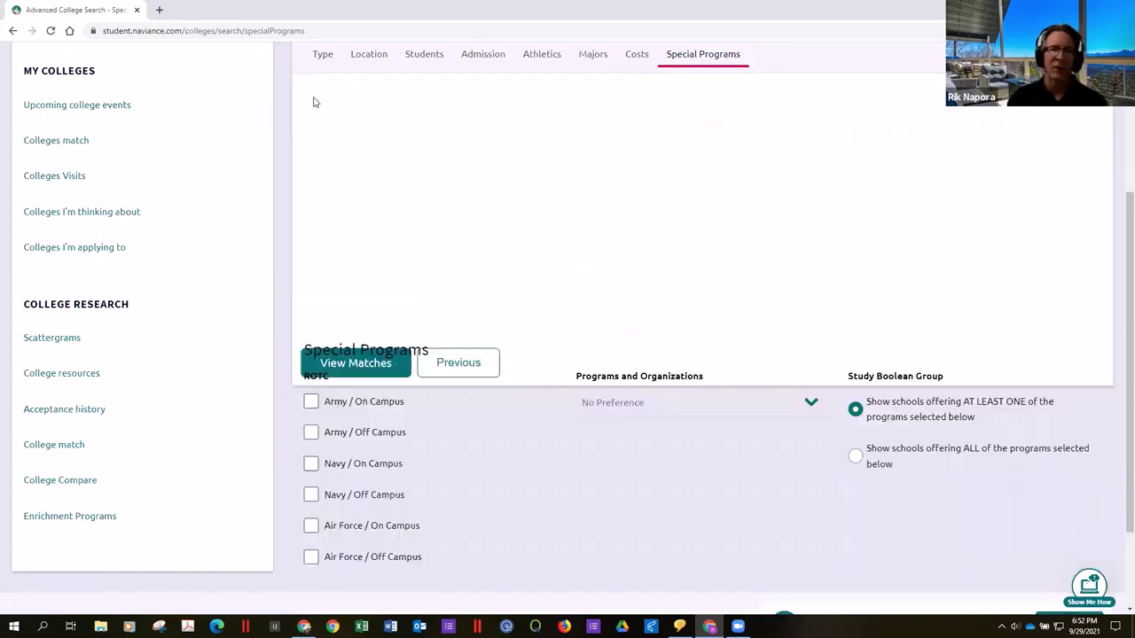
scroll(698, 266, "up", 2)
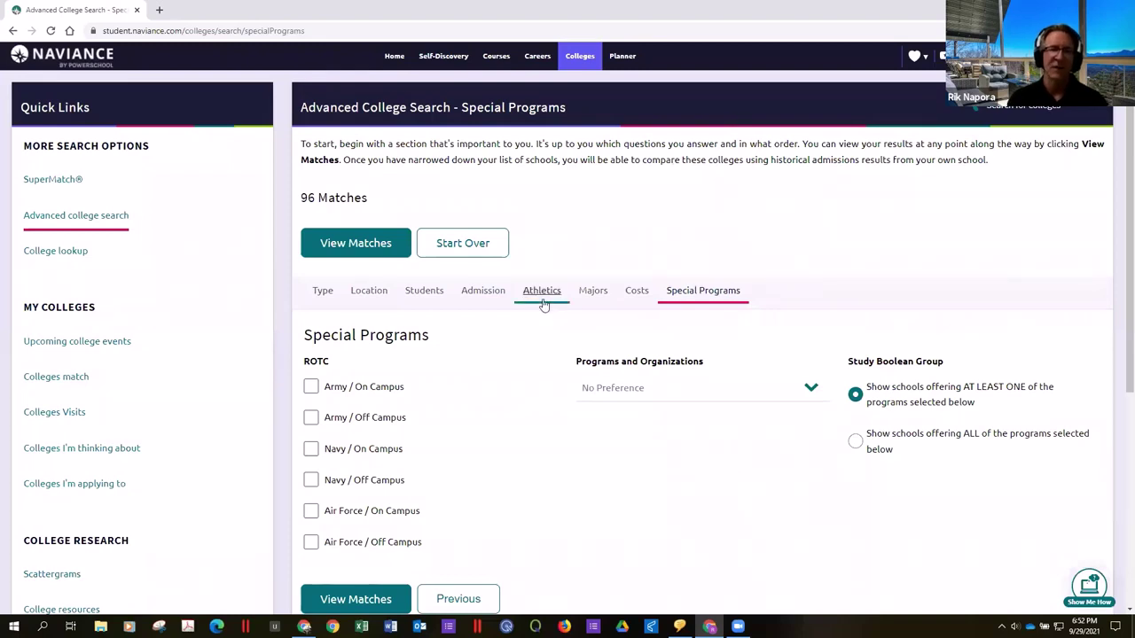
In the athletics criteria, choose Football as the sport
left_click(434, 295)
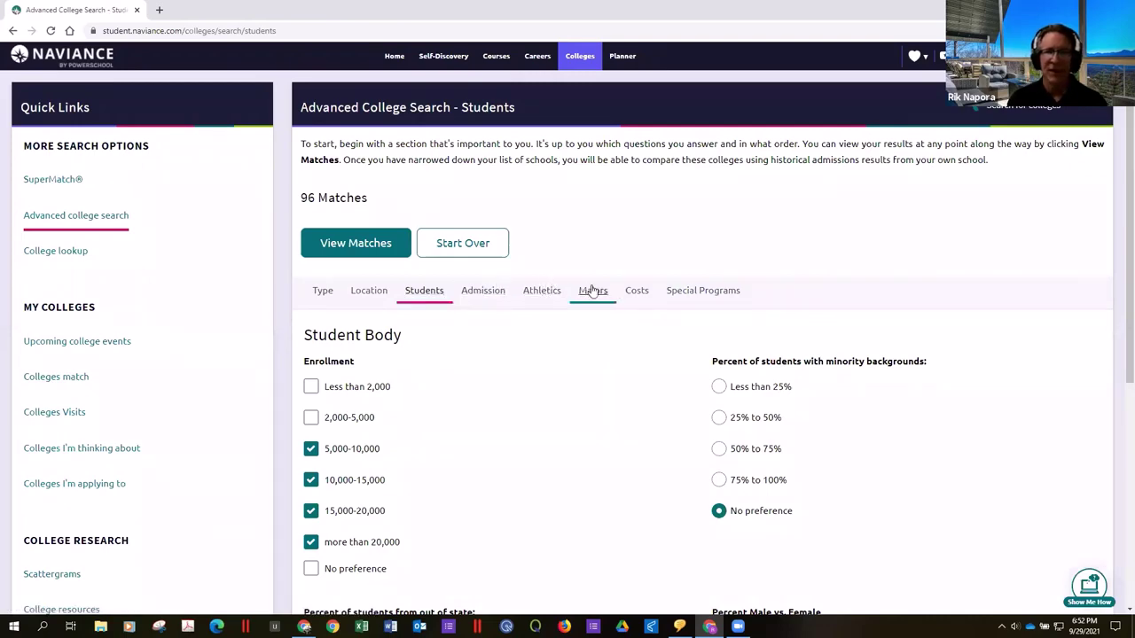
left_click(526, 297)
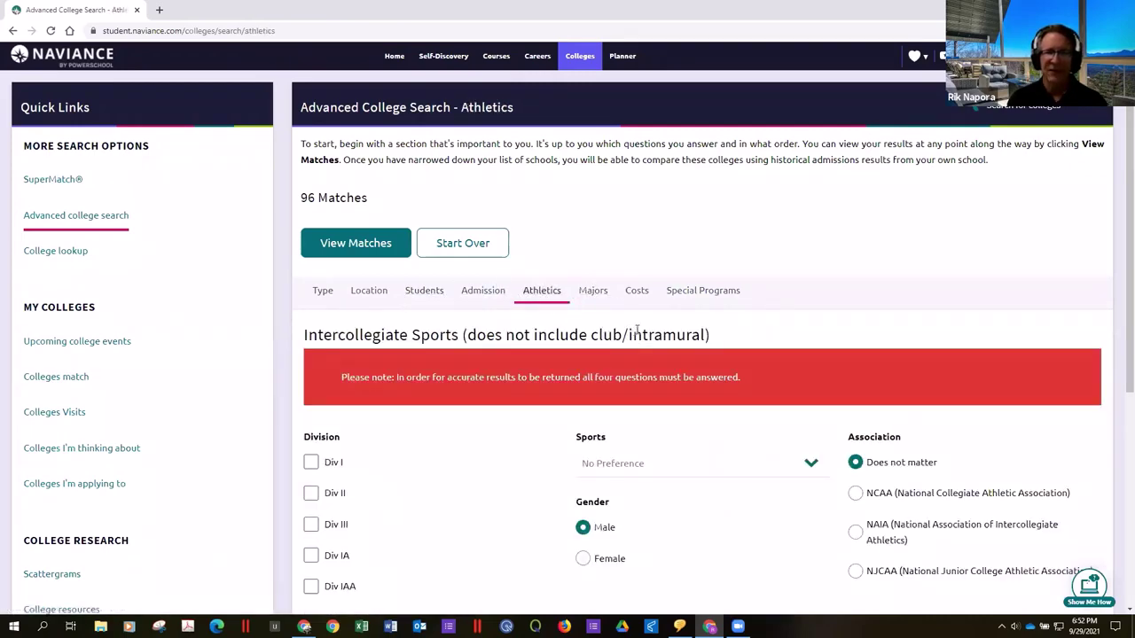
scroll(605, 233, "down", 5)
left_click(603, 120)
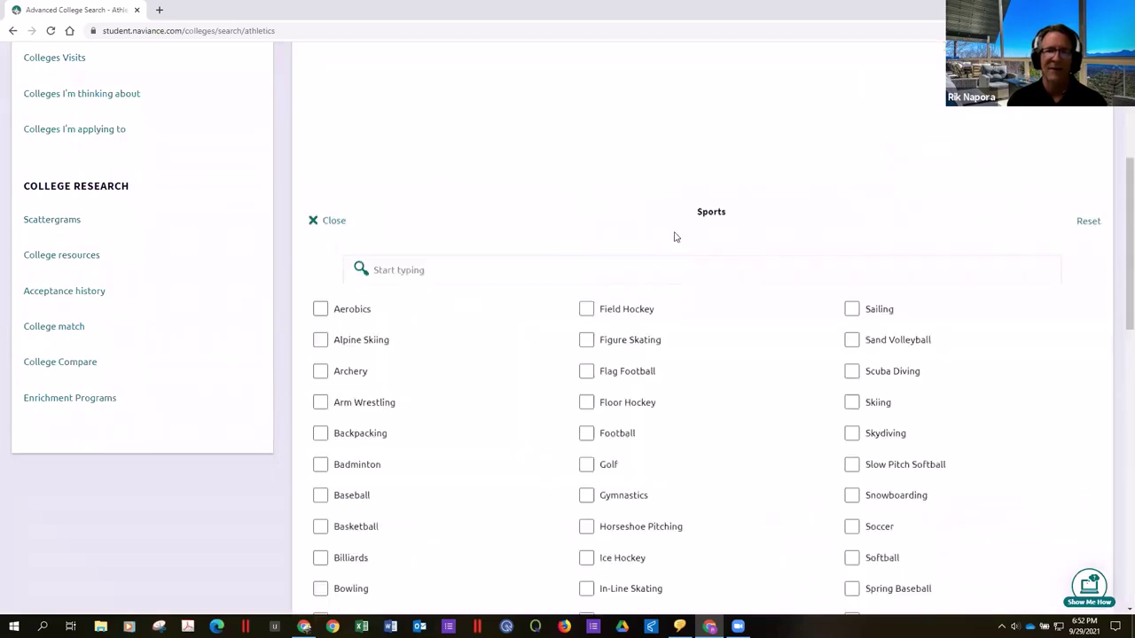
left_click(586, 278)
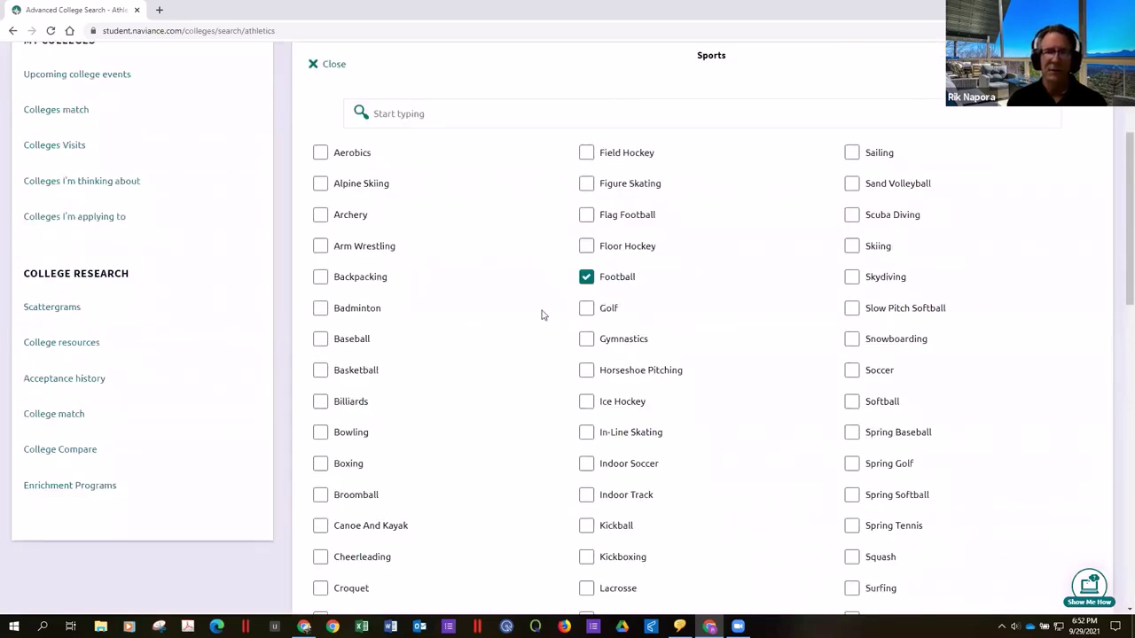
scroll(540, 316, "down", 9)
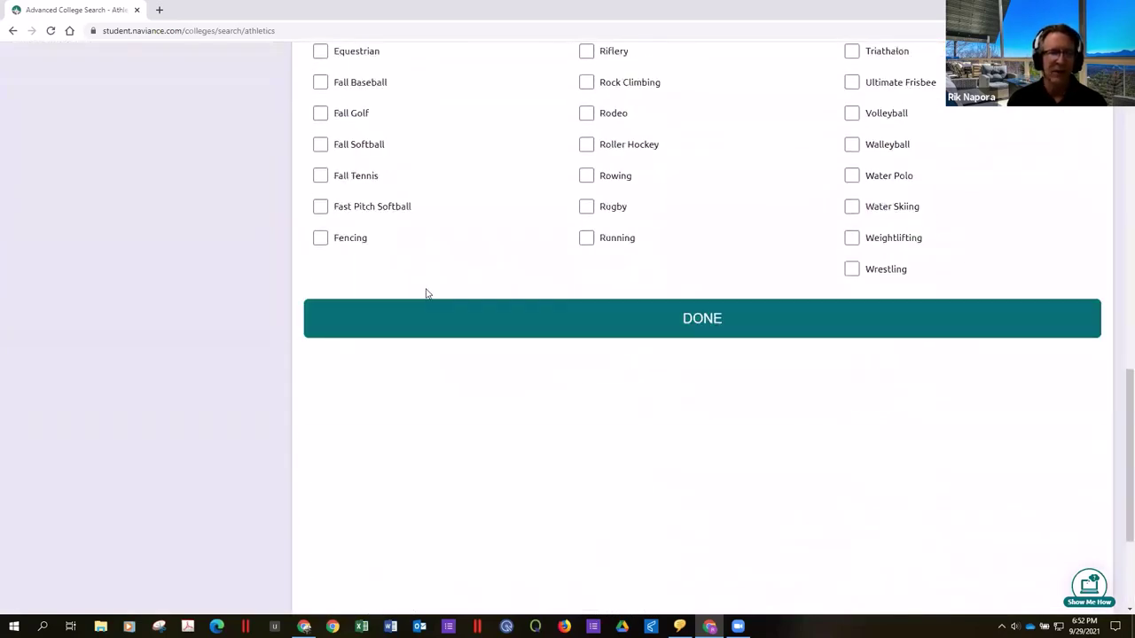
left_click(722, 321)
Limit the athletics criteria to Div I, Div II and Div III and view the matching colleges
left_click(311, 105)
left_click(311, 135)
left_click(310, 167)
left_click(361, 292)
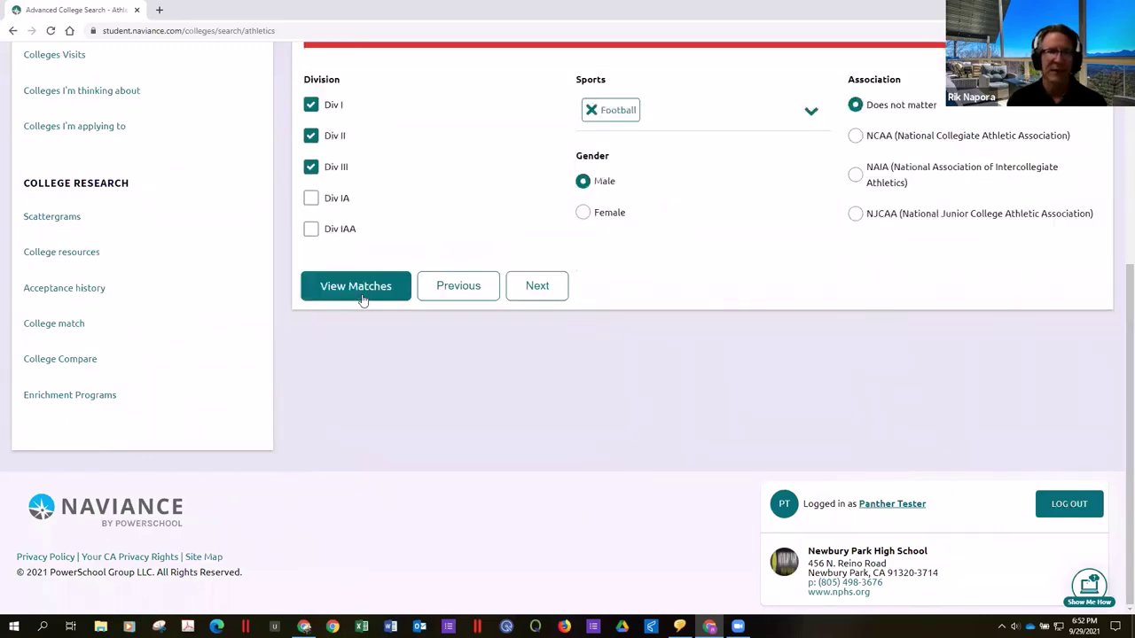
scroll(494, 341, "up", 5)
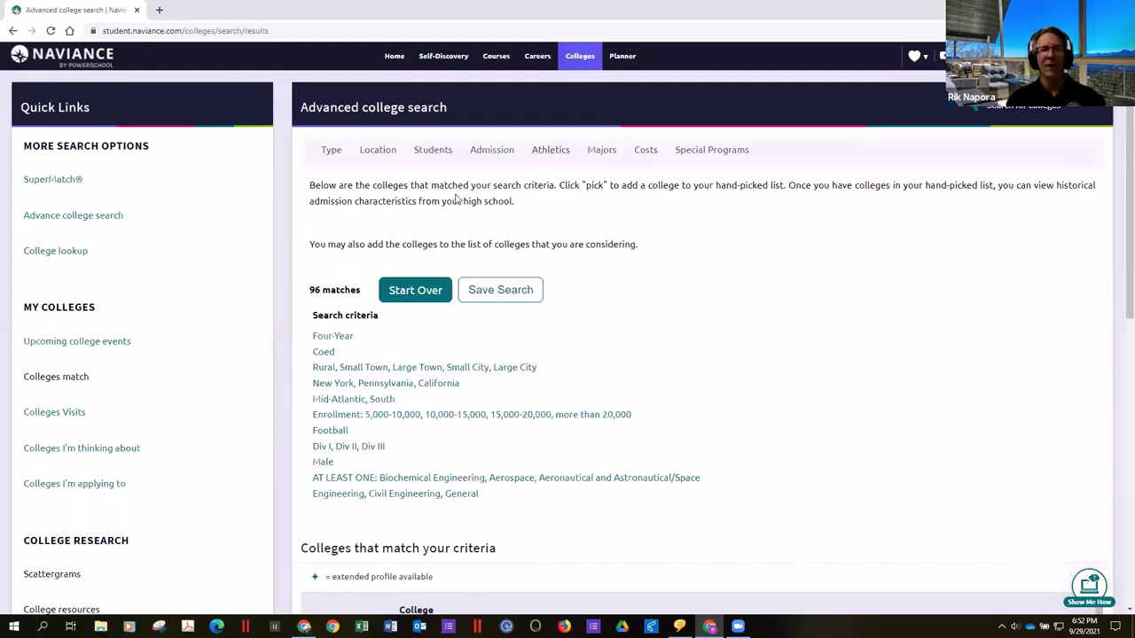
Select California Polytechnic State University-San Luis Obispo and Louisiana State University and Agricultural & Mechanical College among the matching colleges
scroll(509, 307, "down", 5)
scroll(532, 317, "down", 2)
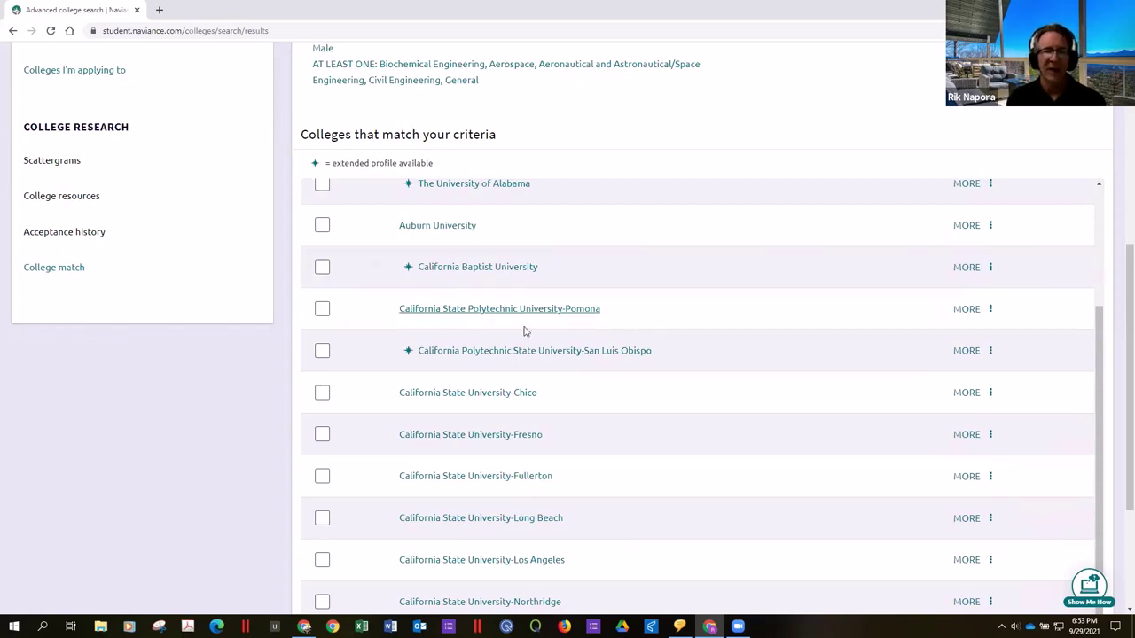
left_click(322, 350)
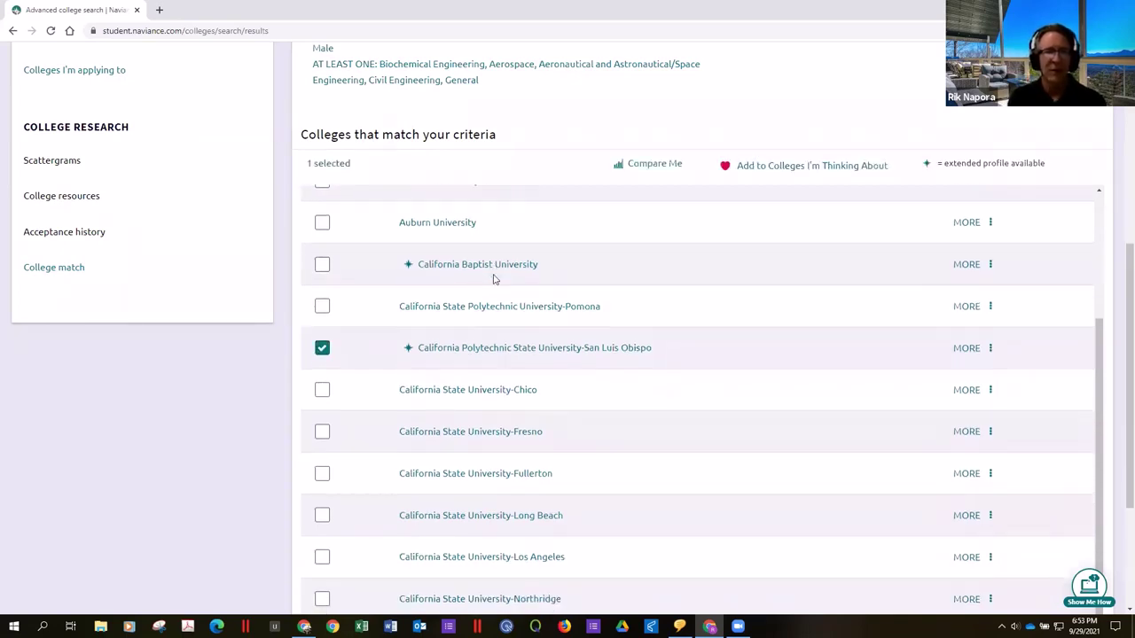
scroll(448, 337, "down", 1)
scroll(435, 341, "down", 10)
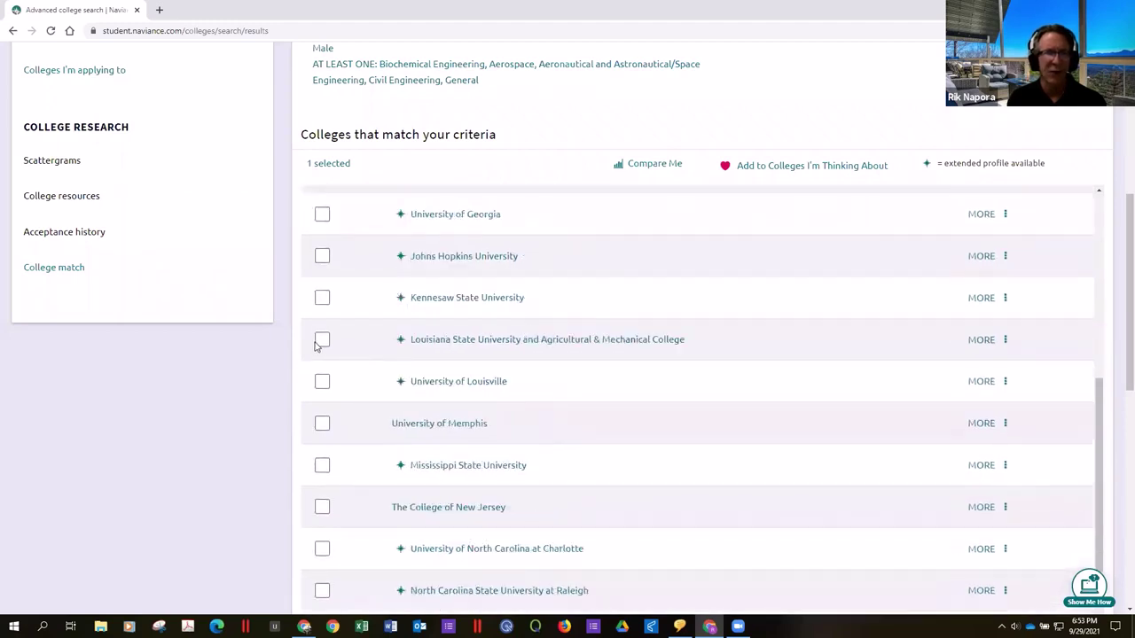
left_click(322, 341)
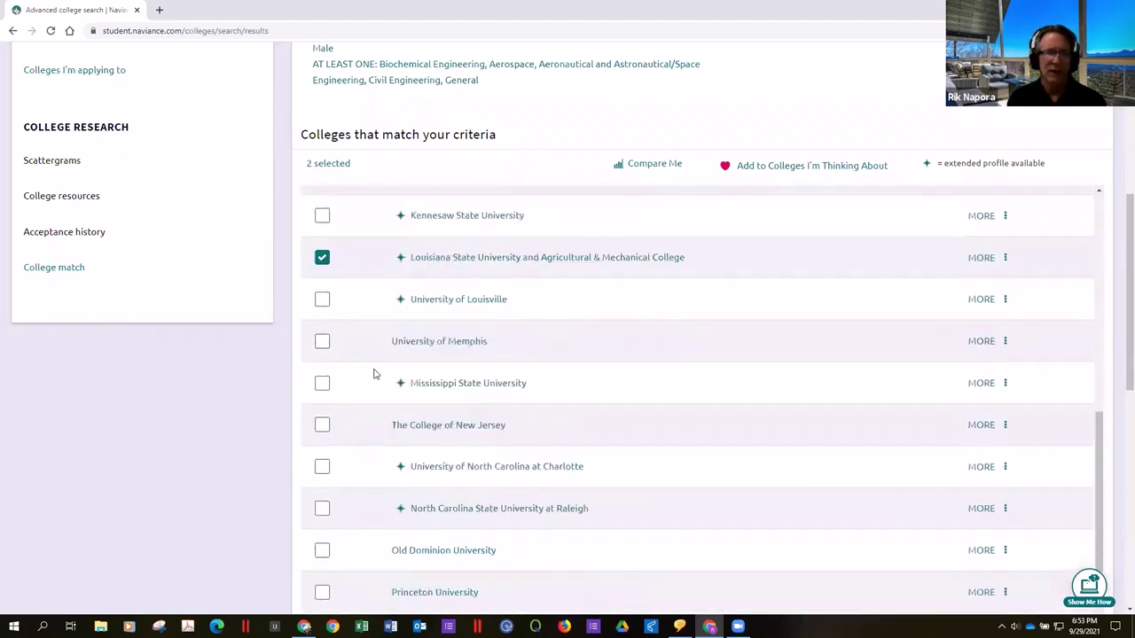
Also select University of North Carolina at Charlotte, Princeton University, San Diego State University, Syracuse University and Tulane University of Louisiana
scroll(370, 377, "down", 2)
scroll(348, 380, "down", 1)
left_click(322, 367)
scroll(317, 350, "down", 2)
left_click(322, 317)
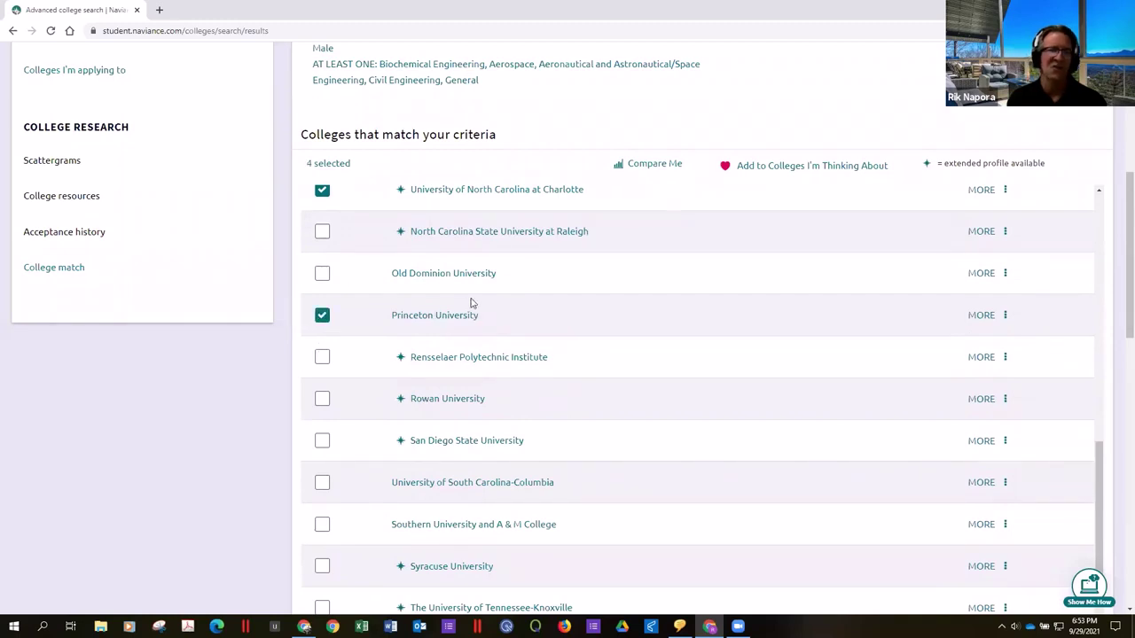
scroll(470, 304, "down", 2)
left_click(322, 241)
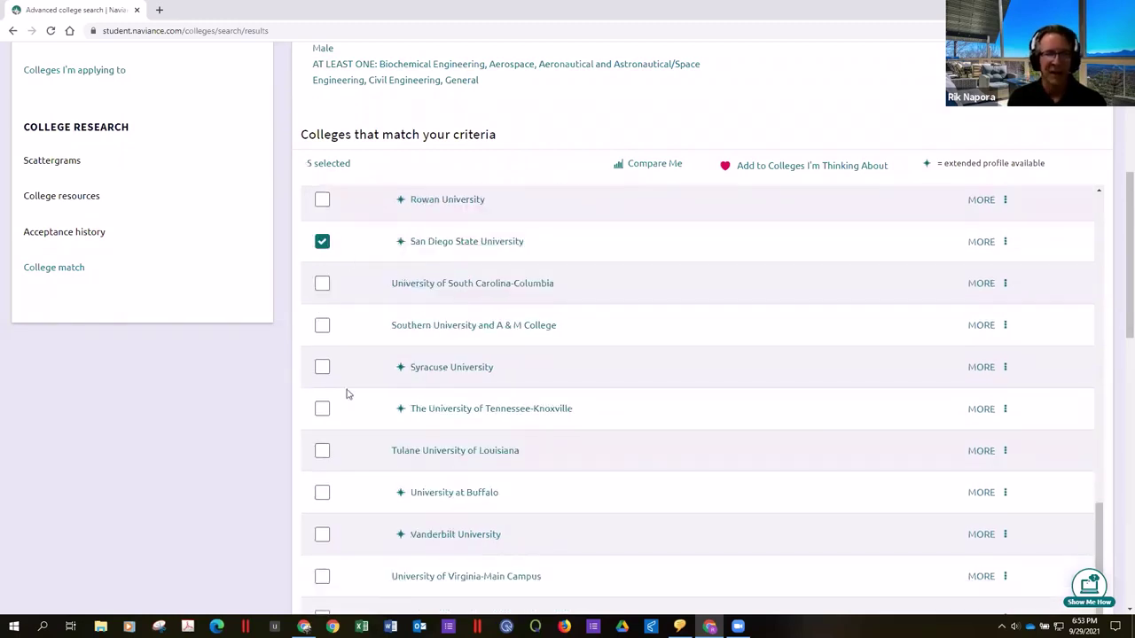
left_click(322, 366)
left_click(321, 451)
scroll(681, 319, "up", 15)
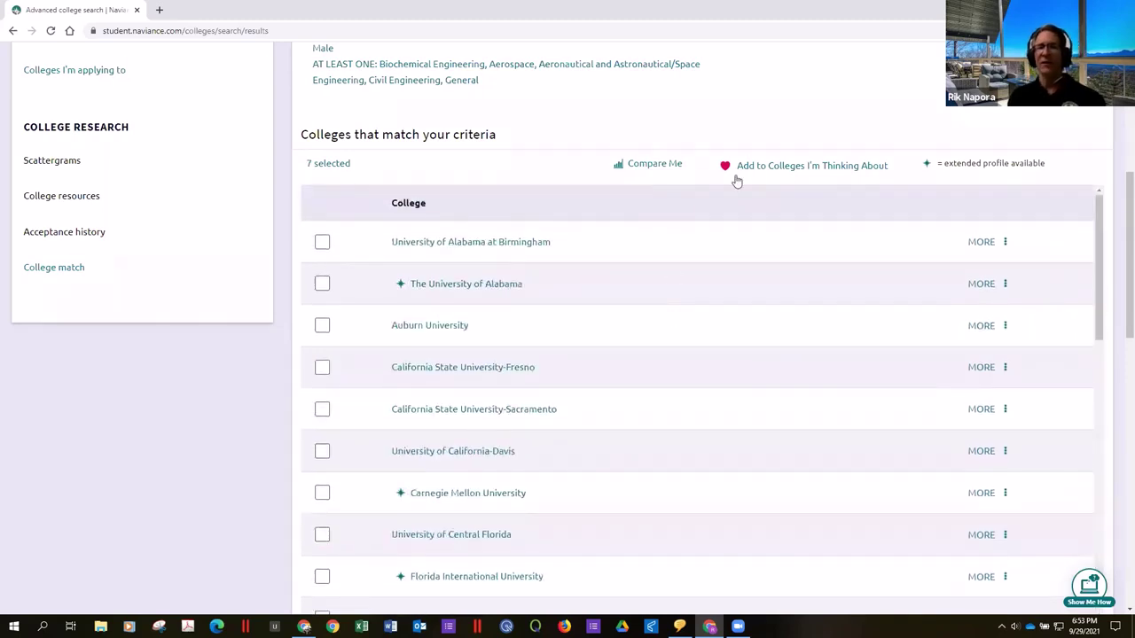
Add the seven selected colleges to Colleges I'm Thinking About
left_click(760, 169)
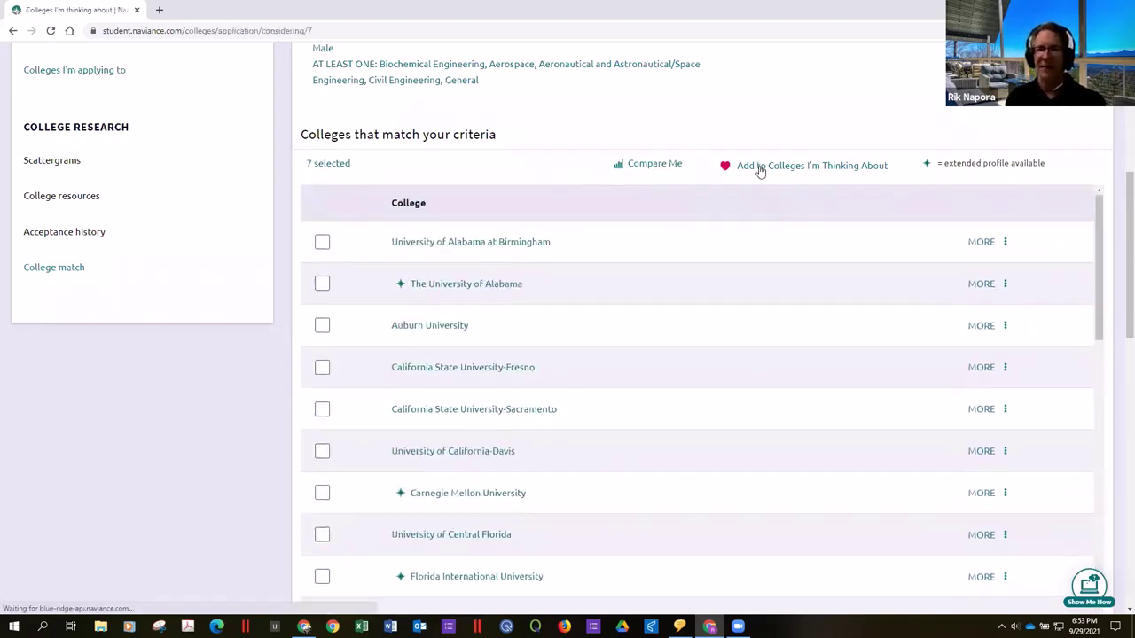
scroll(621, 306, "down", 2)
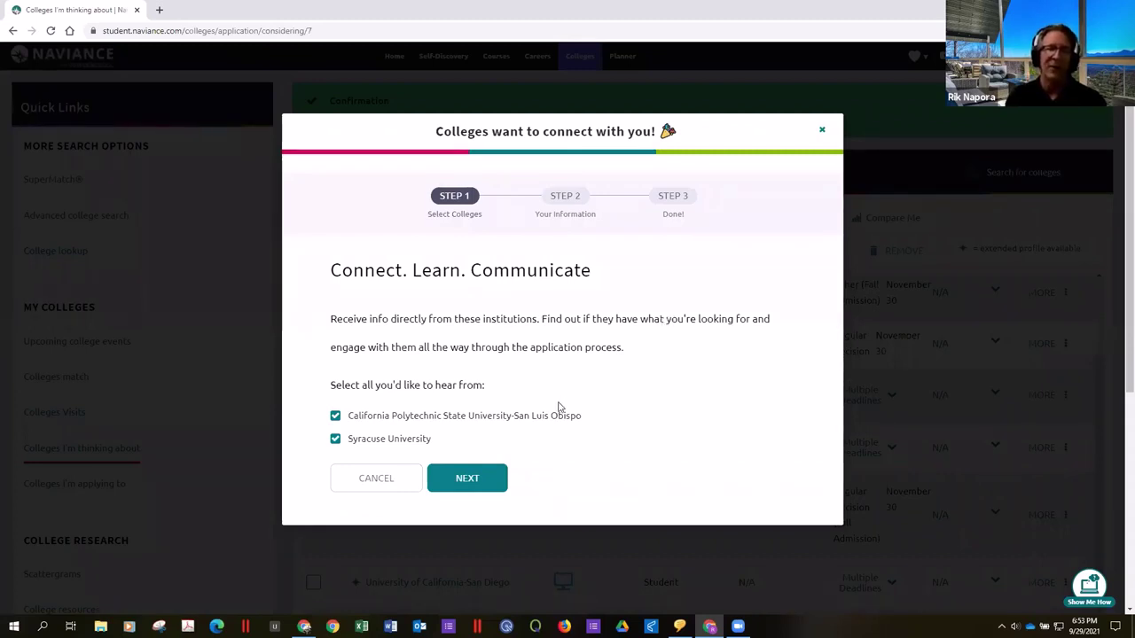
Review the information-sharing form for connecting with California Polytechnic State University-San Luis Obispo and Syracuse University, and close it without submitting
left_click(488, 481)
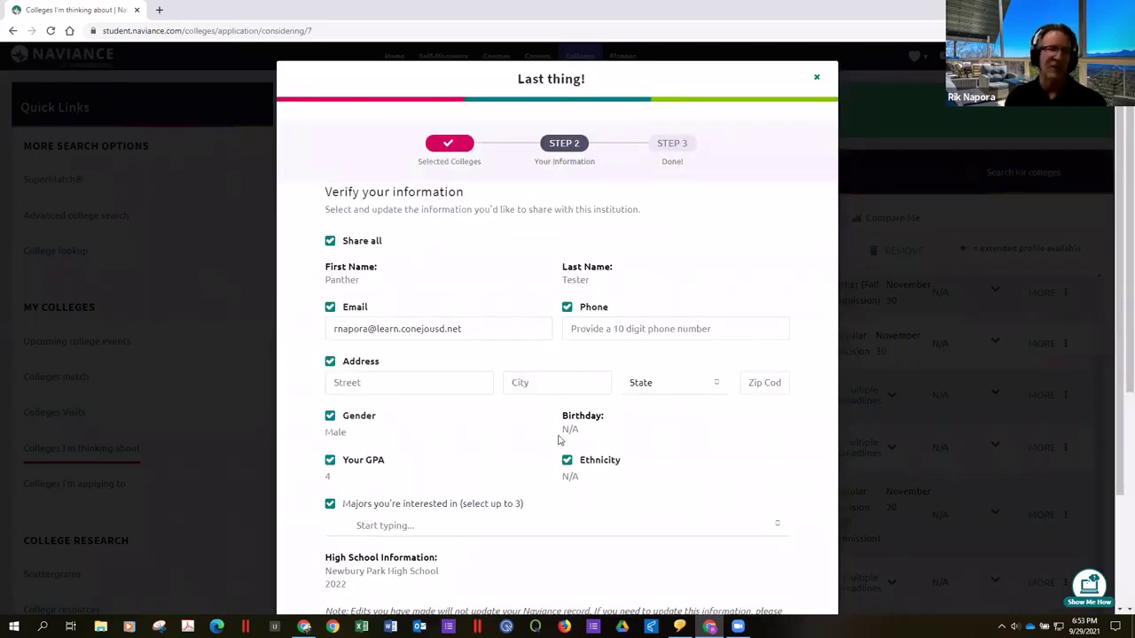
scroll(585, 407, "down", 3)
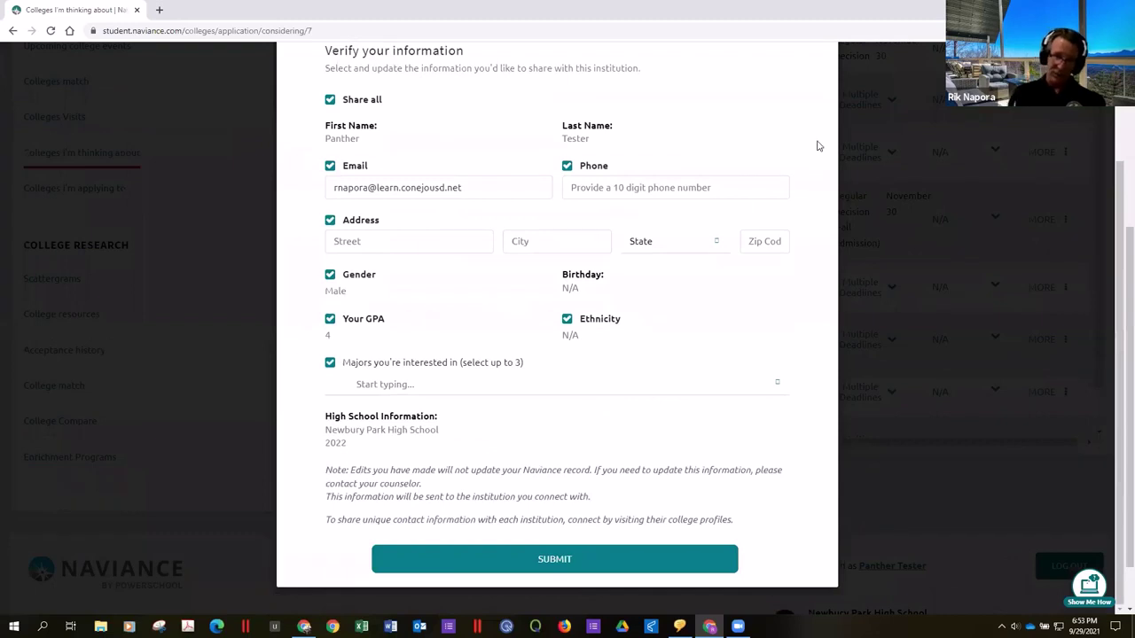
key("Escape")
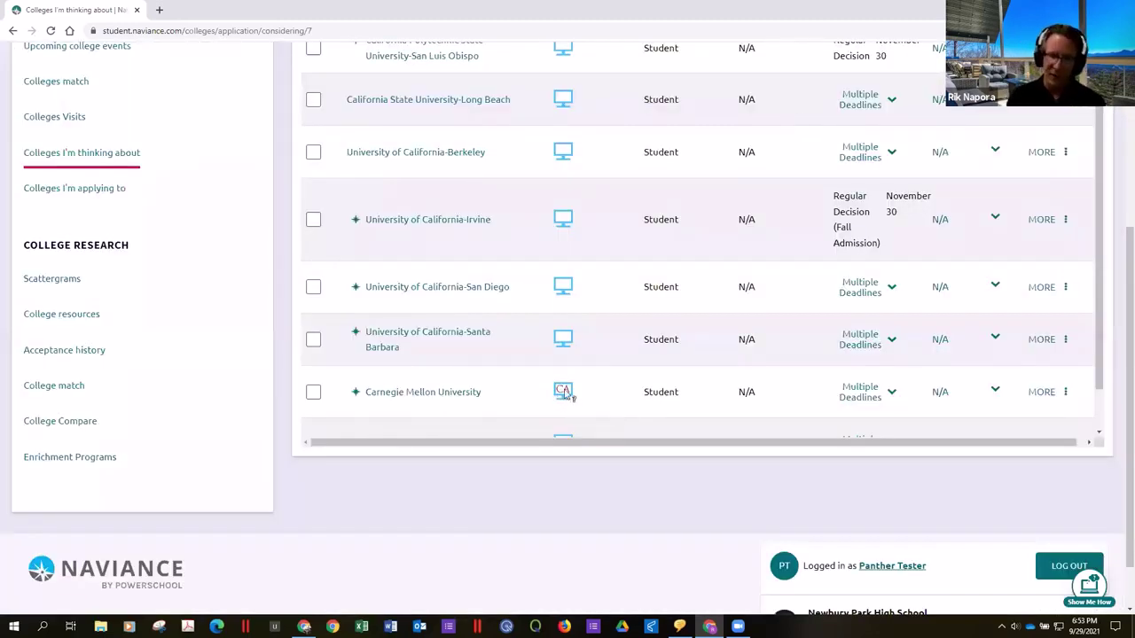
Look over the Colleges I'm thinking about list and open the California Polytechnic State University-San Luis Obispo profile
scroll(565, 373, "up", 3)
scroll(565, 345, "up", 3)
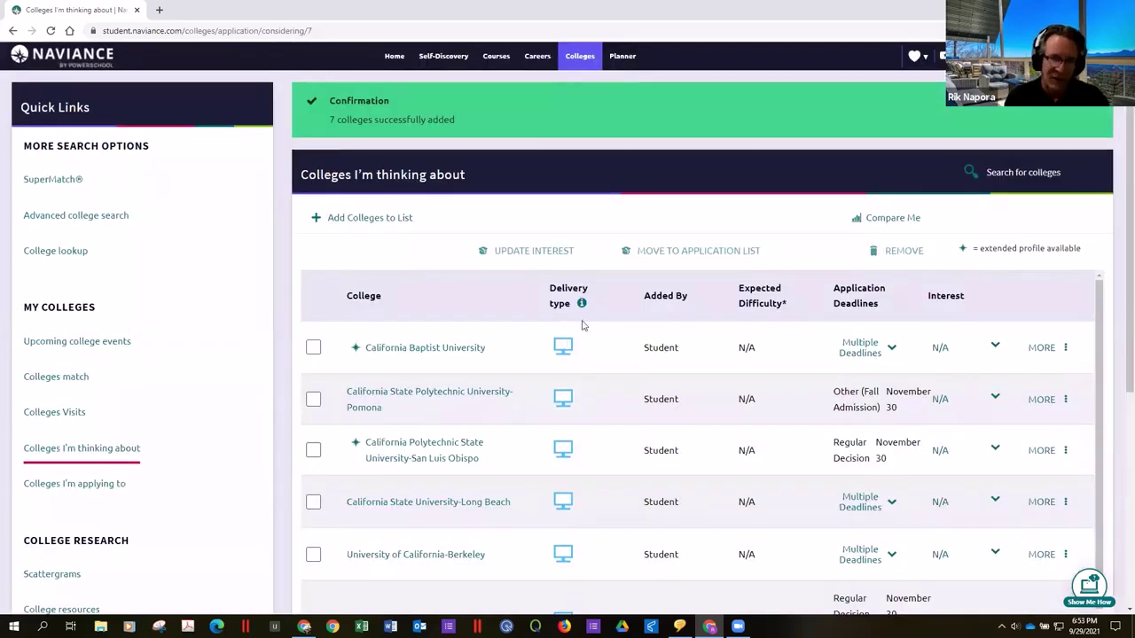
scroll(593, 293, "down", 1)
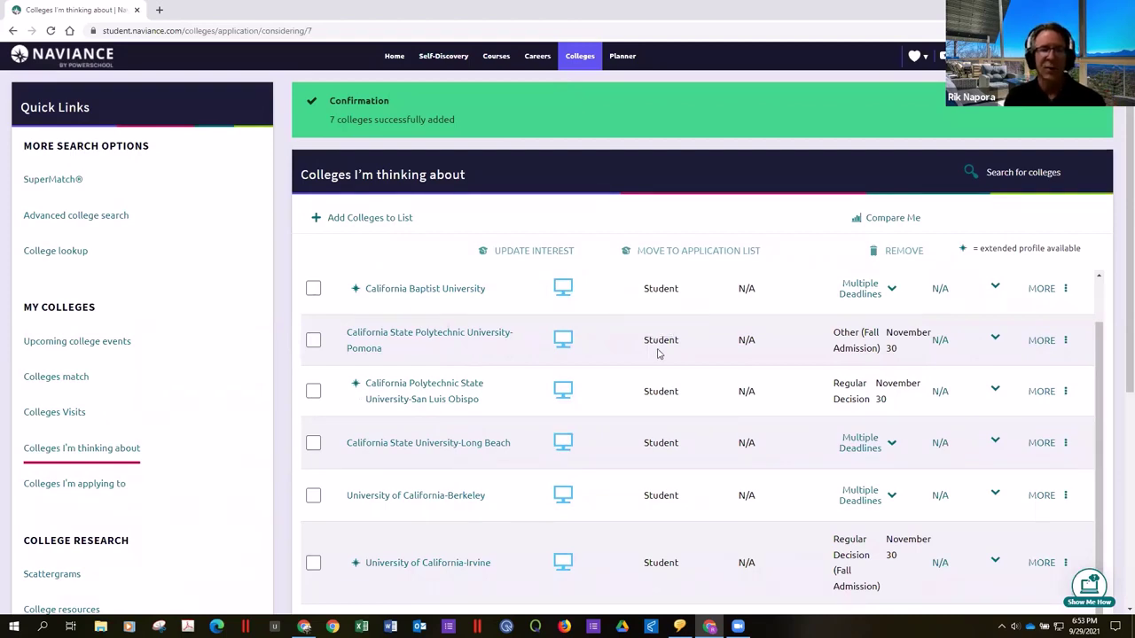
scroll(657, 354, "down", 1)
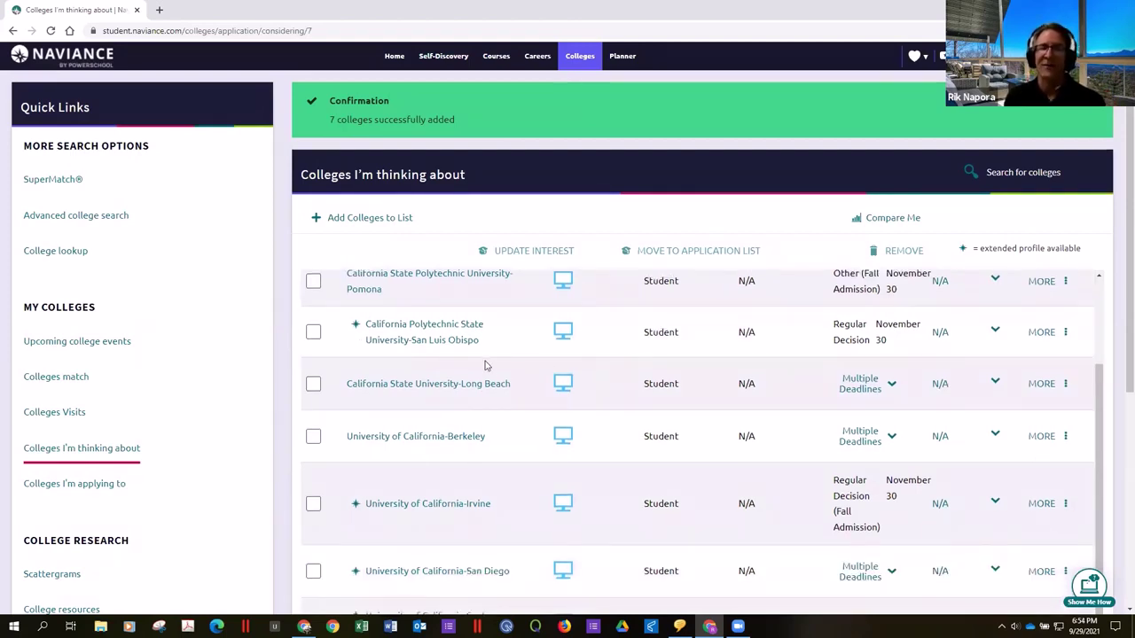
left_click(432, 327)
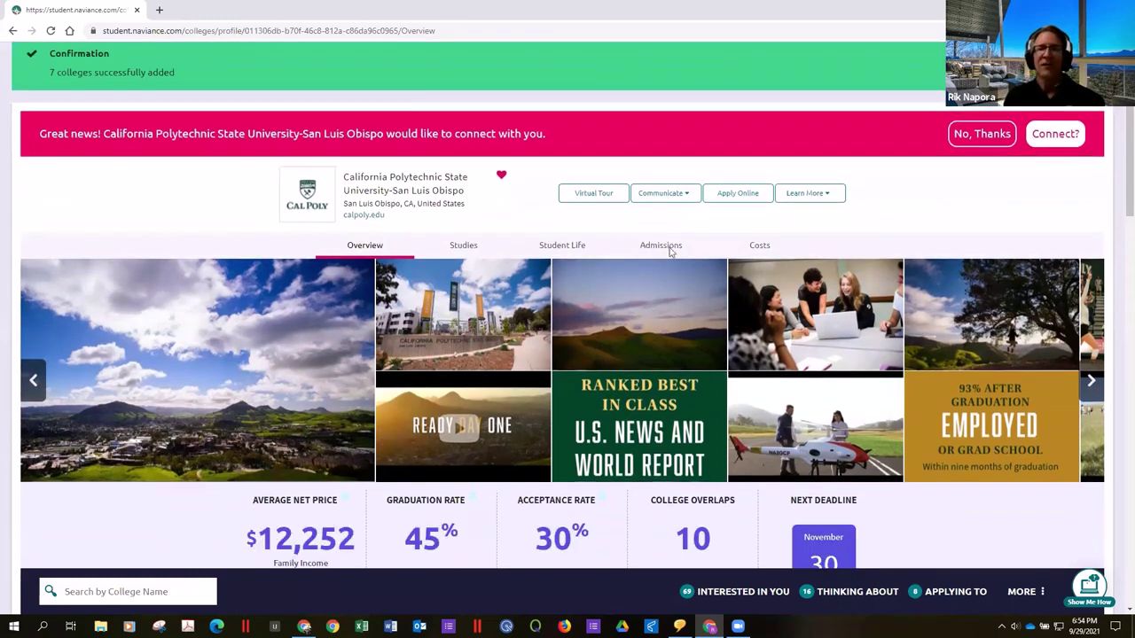
Examine the college's admissions information, including the high school's application history, and zoom into part of the GPA and SAT scattergram
scroll(706, 279, "down", 3)
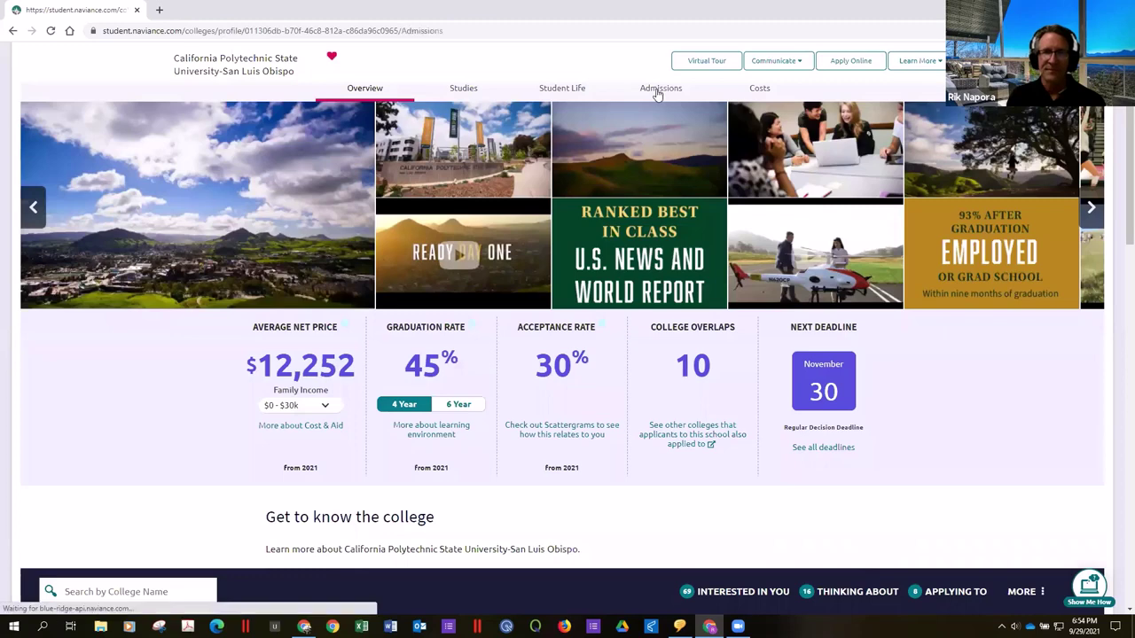
left_click(659, 92)
scroll(856, 353, "down", 7)
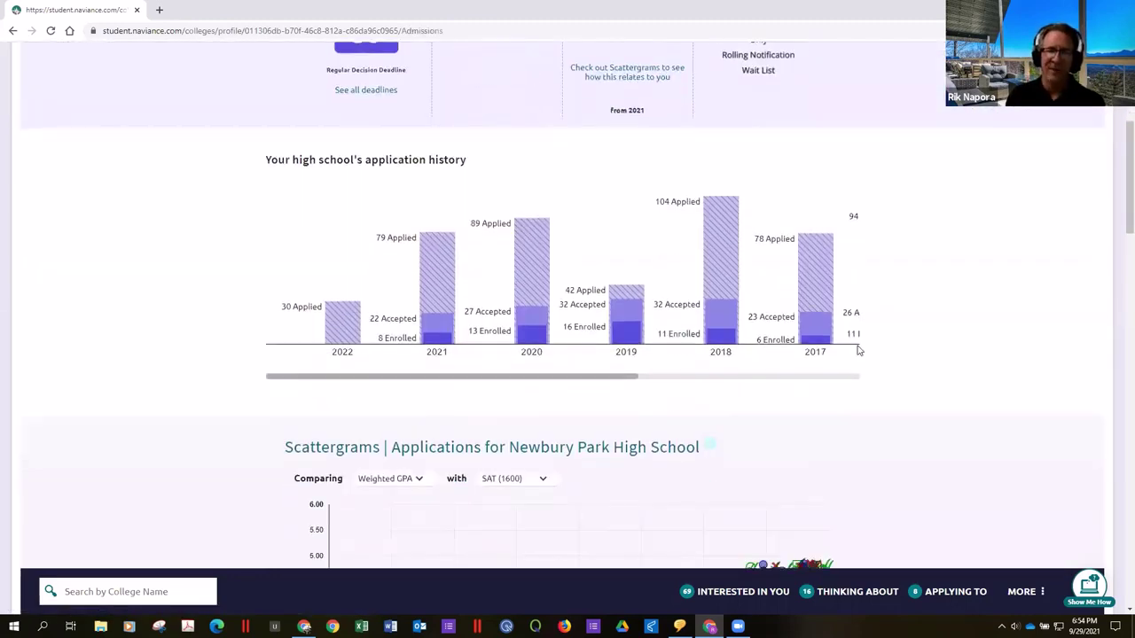
scroll(860, 329, "down", 1)
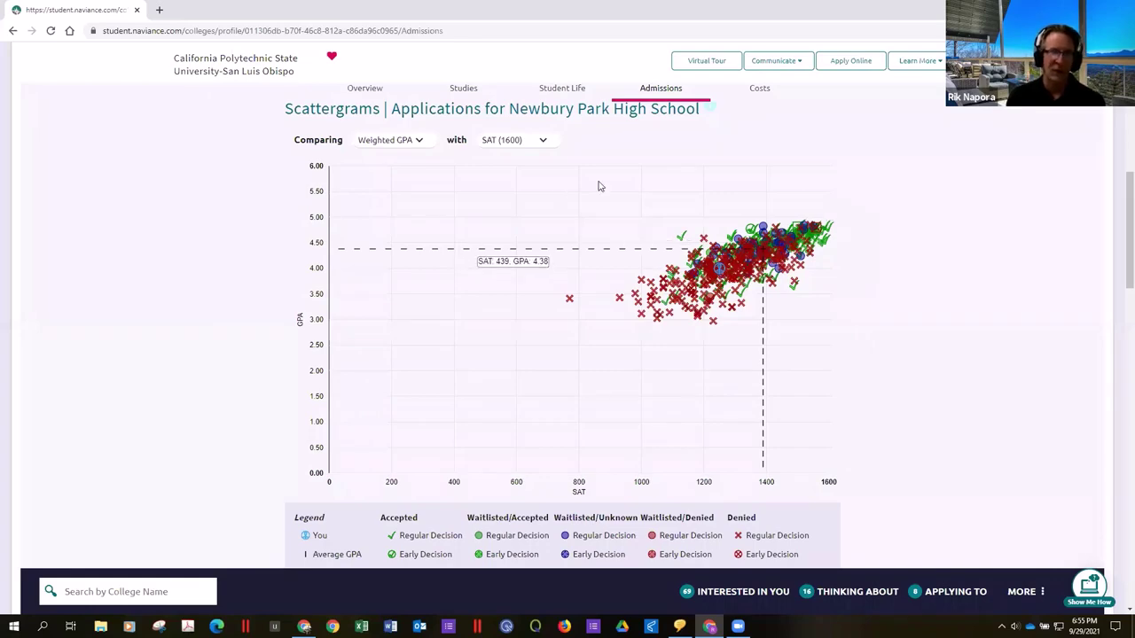
left_click_drag(722, 218, 557, 319)
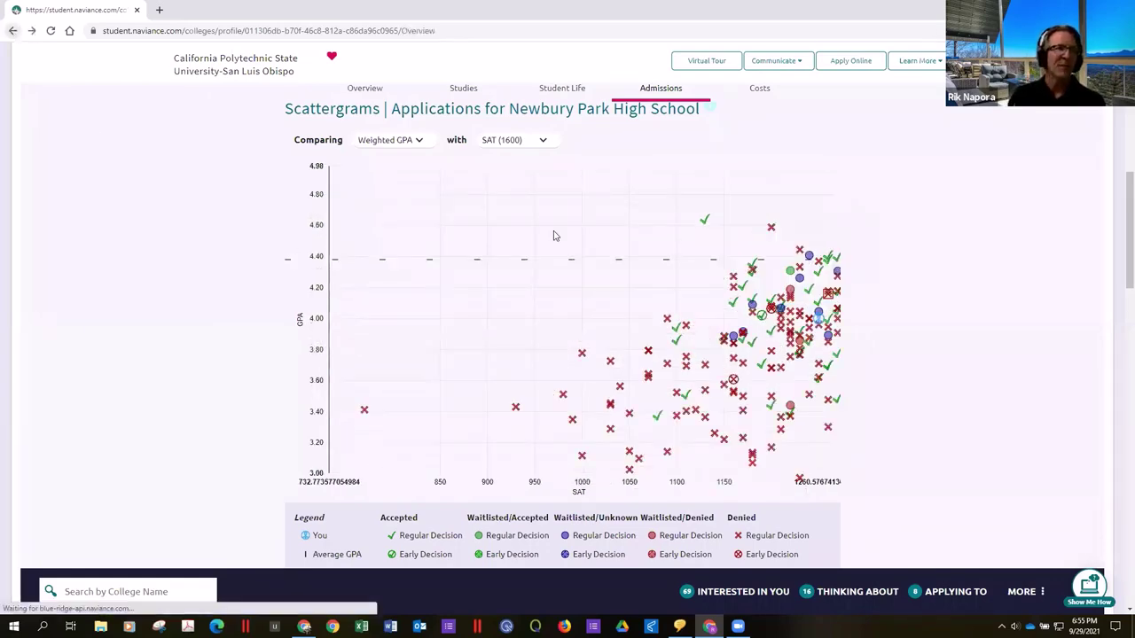
Return to the college's overview and examine its quick facts, academic comparison by GPA, SAT and ACT, and contact details
key("F5")
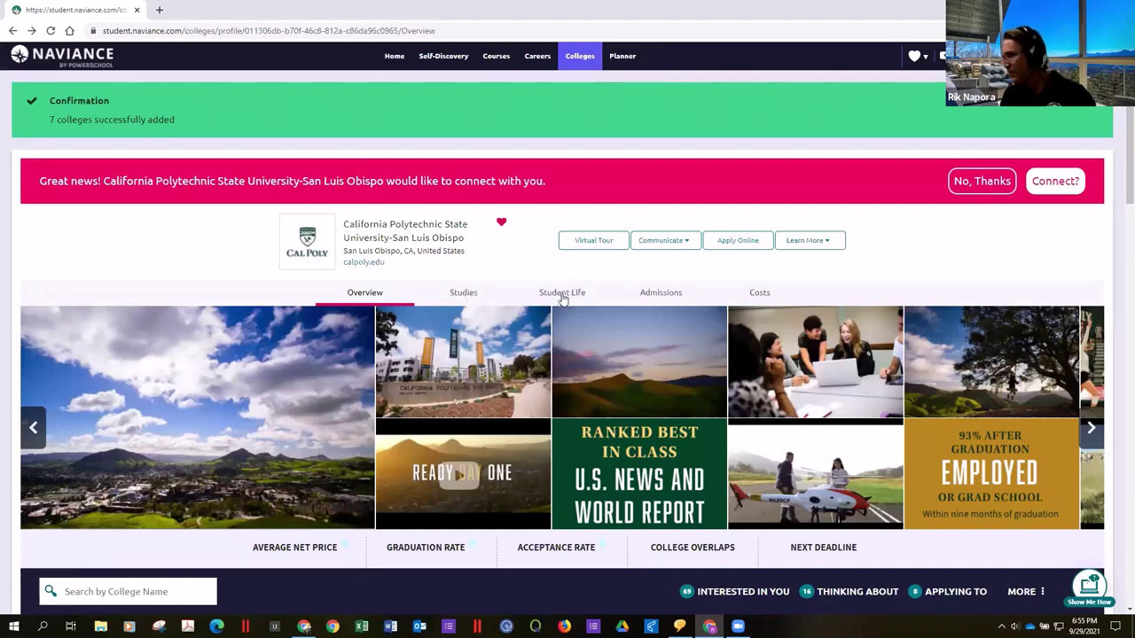
scroll(664, 304, "down", 10)
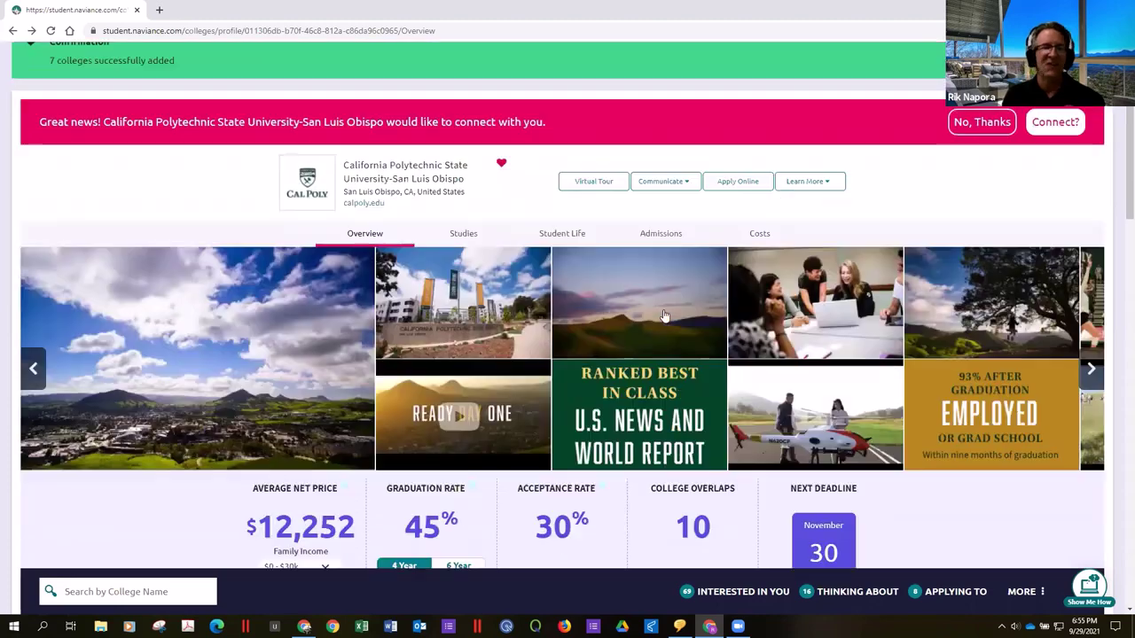
scroll(671, 302, "down", 5)
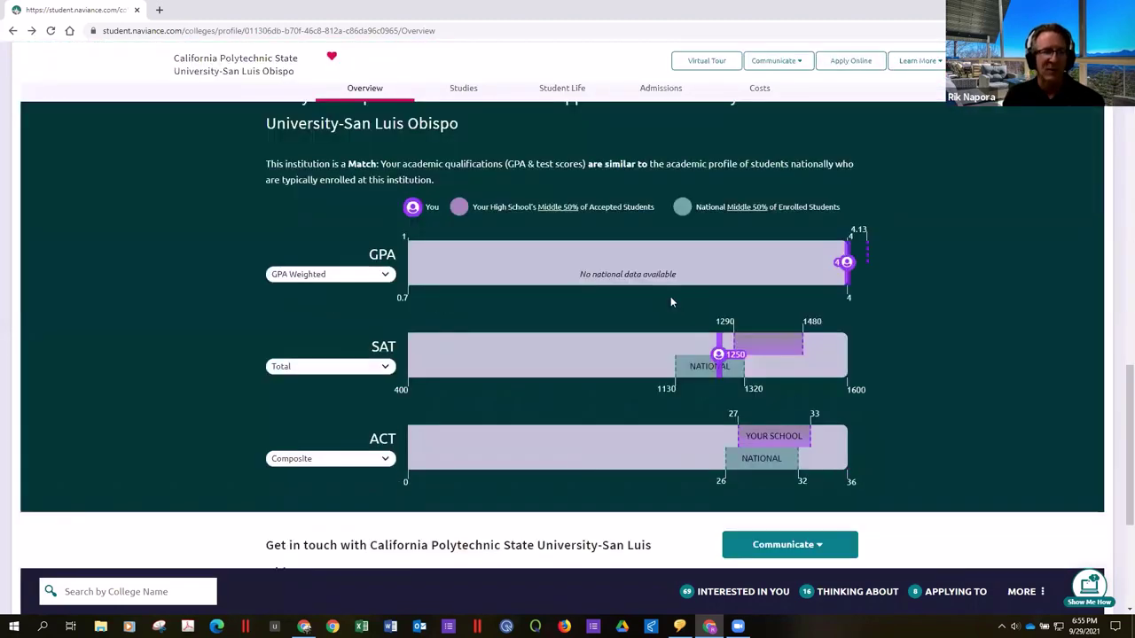
scroll(655, 300, "down", 1)
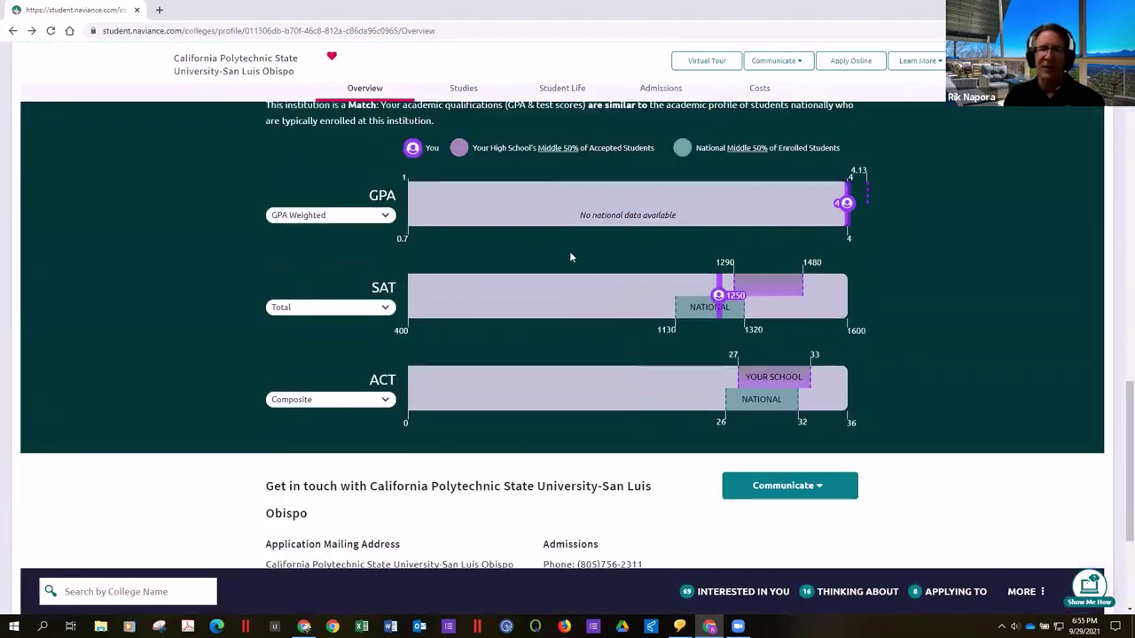
scroll(594, 229, "down", 3)
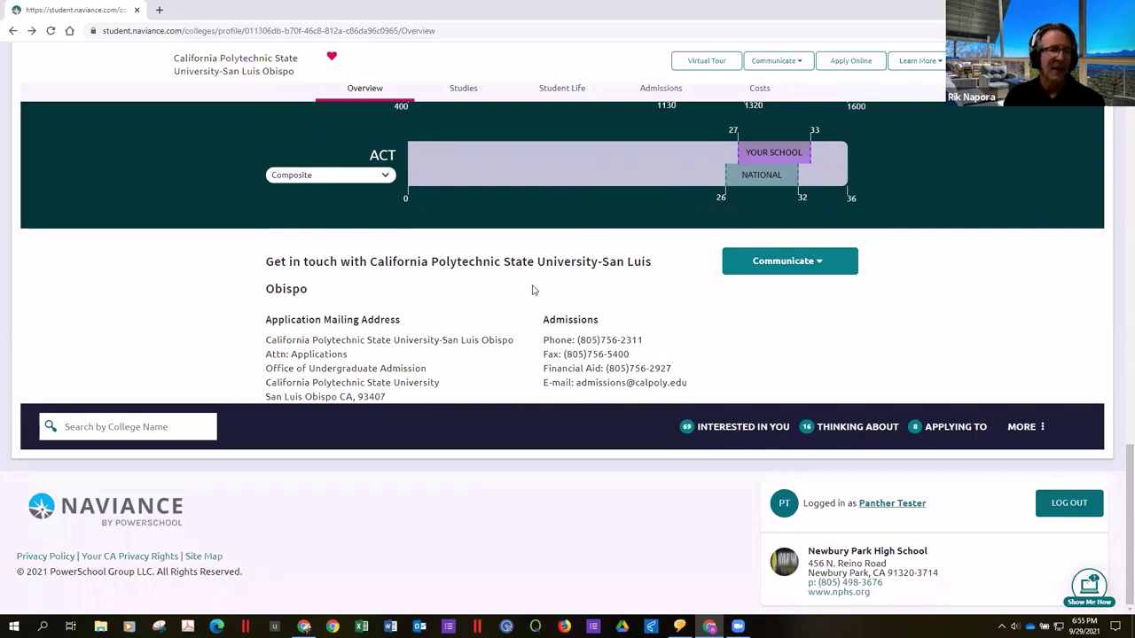
scroll(532, 291, "up", 15)
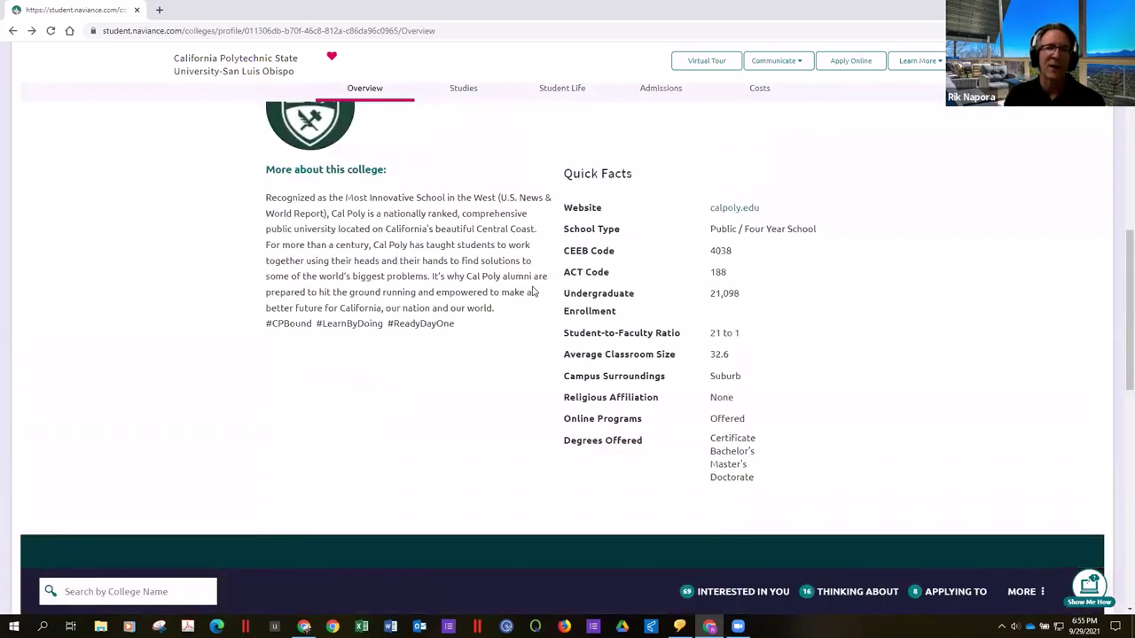
scroll(533, 292, "up", 5)
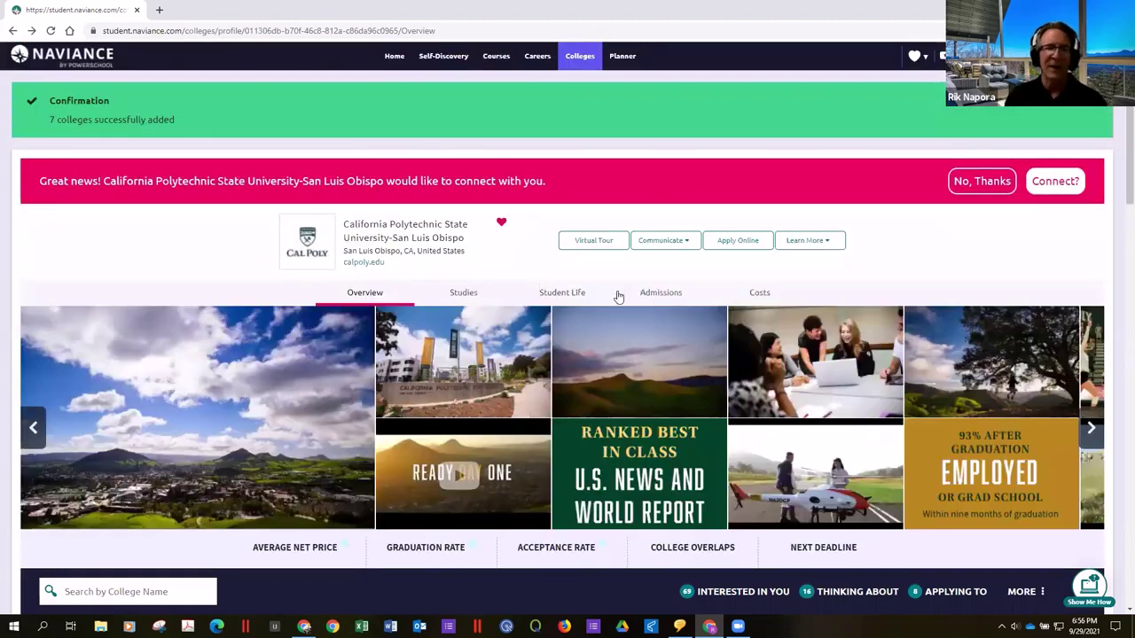
Open the college's studies information and examine its top areas of study and majors offered
left_click(474, 297)
scroll(707, 336, "down", 1)
scroll(707, 335, "down", 15)
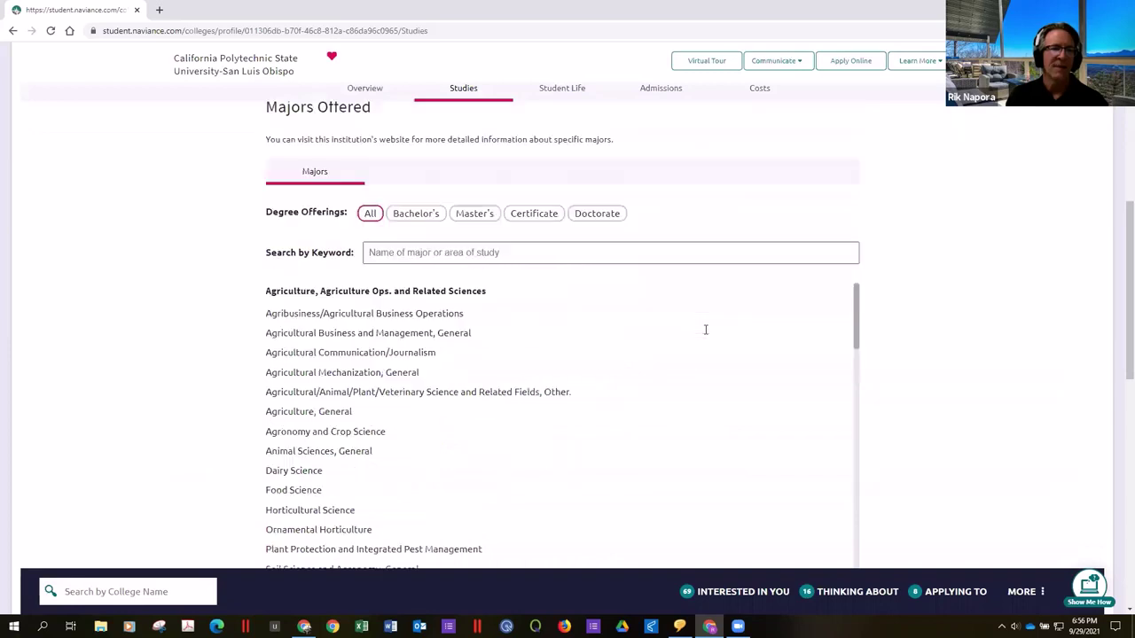
scroll(706, 335, "up", 3)
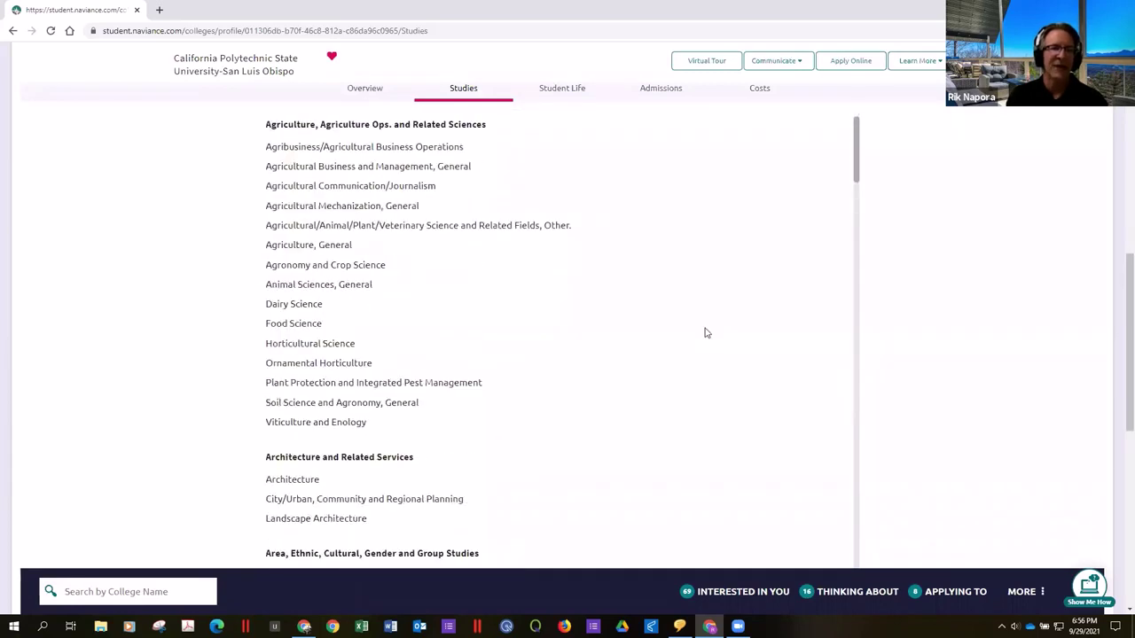
scroll(441, 309, "up", 4)
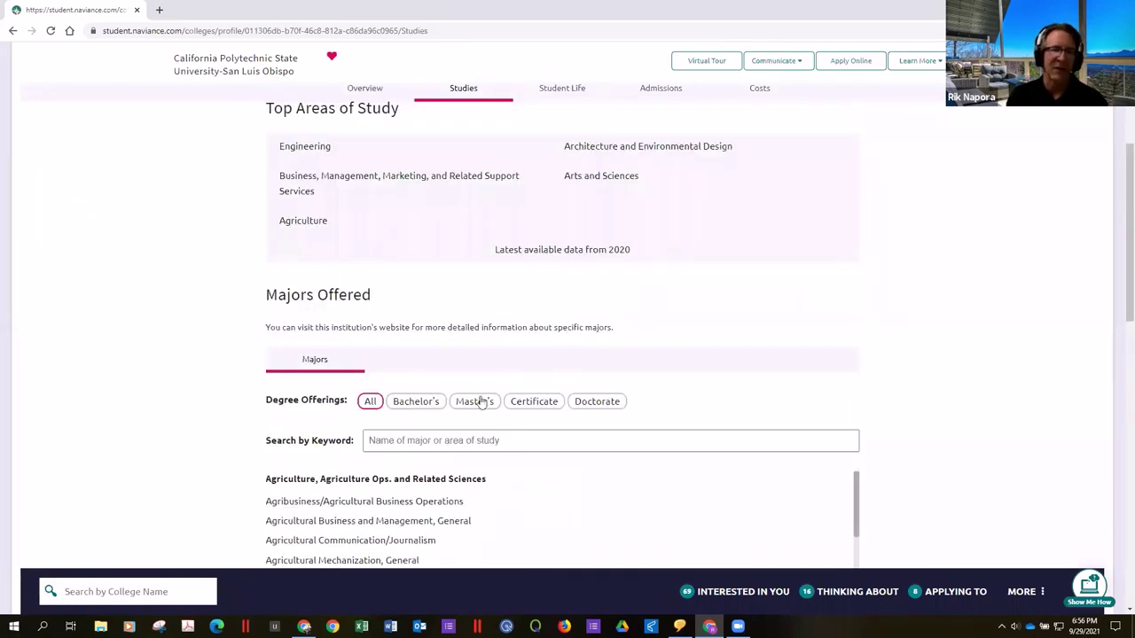
Go back from the college profile to the Colleges I'm thinking about list
left_click(12, 30)
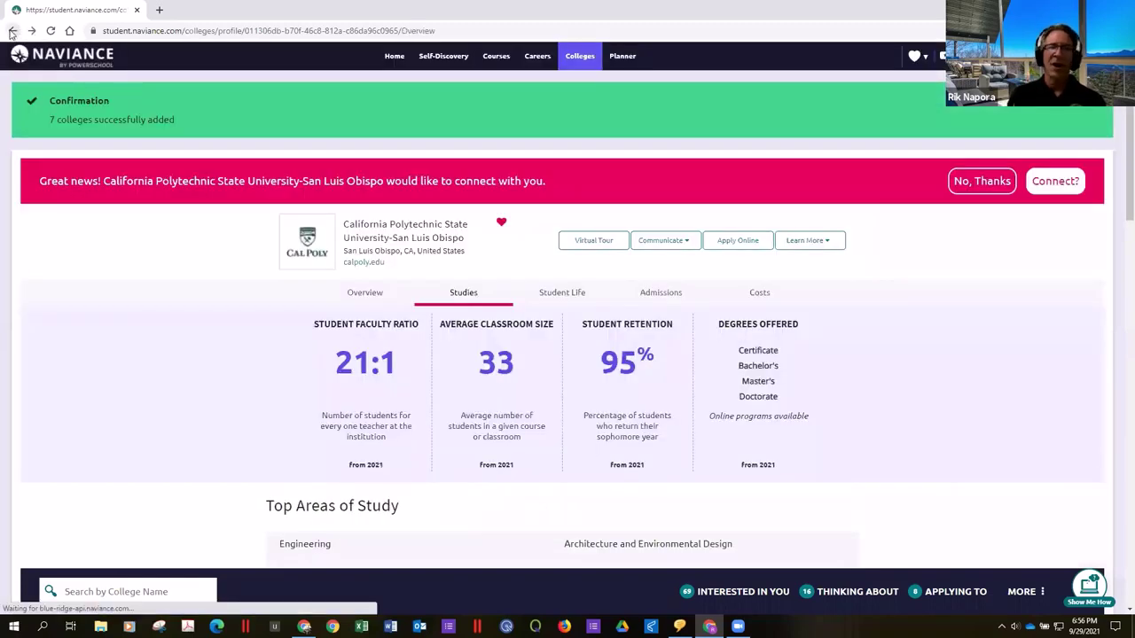
left_click(12, 30)
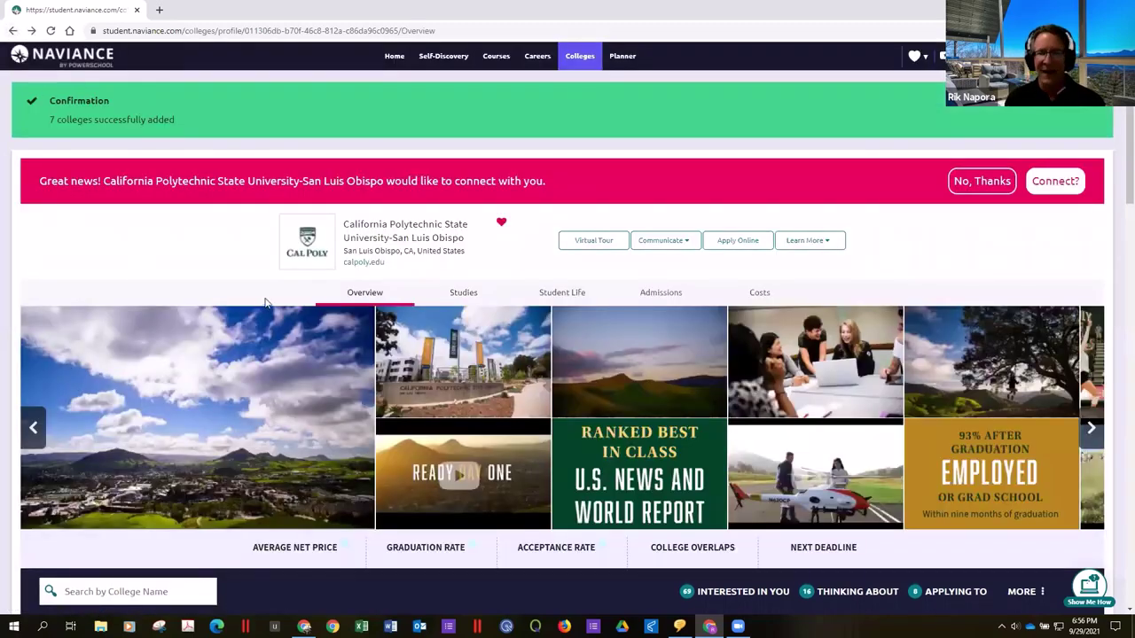
left_click(12, 31)
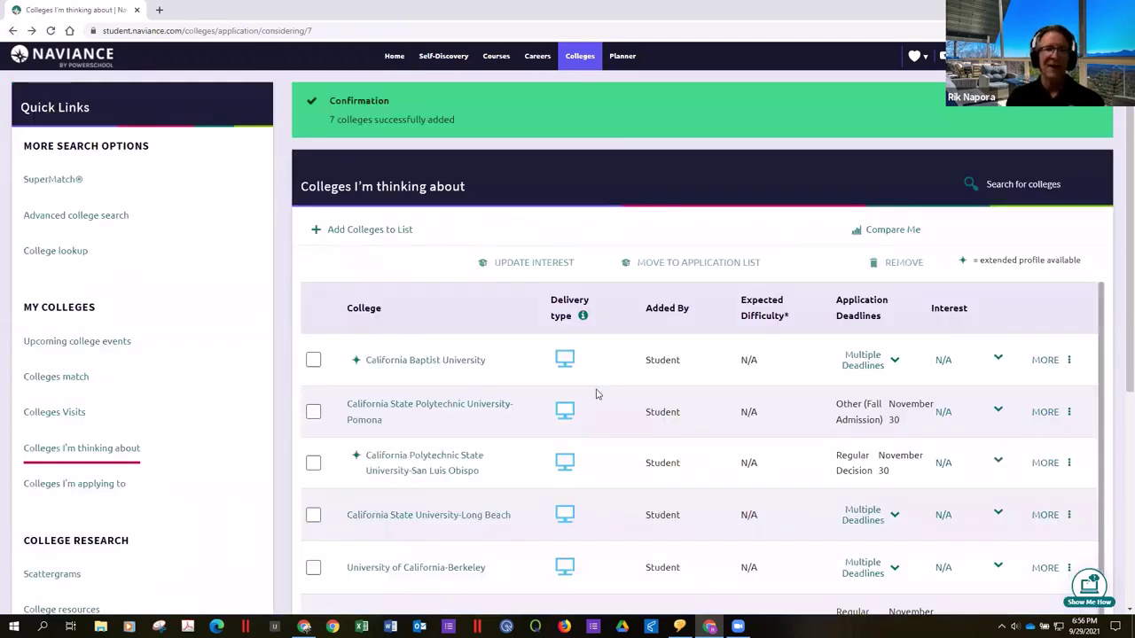
Look through the colleges being considered and open the San Diego State University profile
scroll(597, 398, "down", 3)
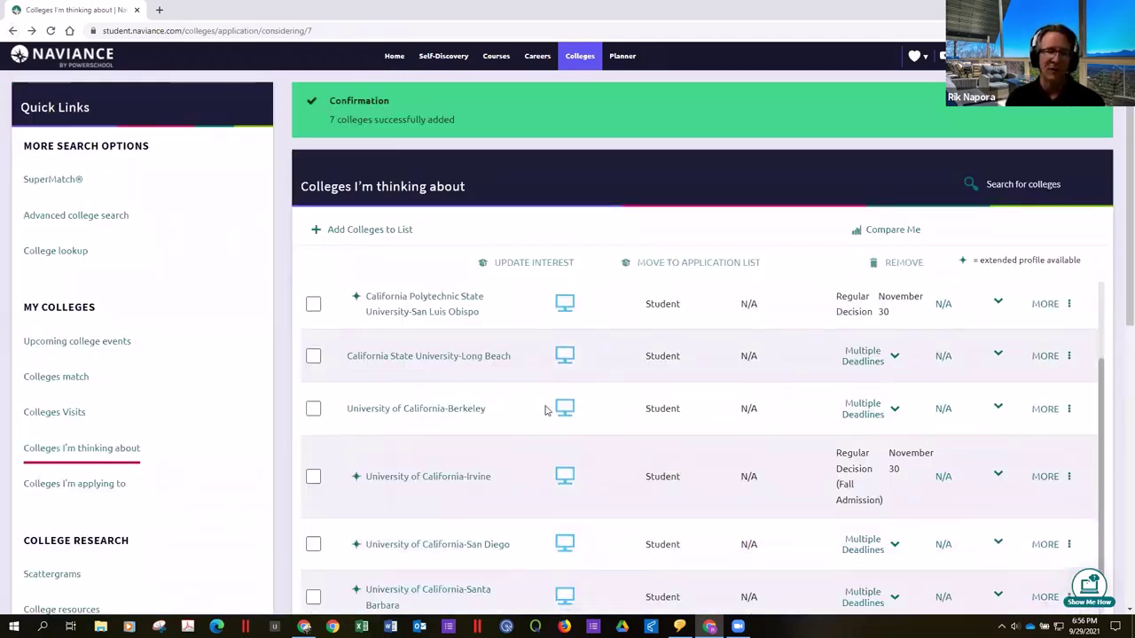
scroll(546, 410, "down", 2)
scroll(546, 410, "down", 3)
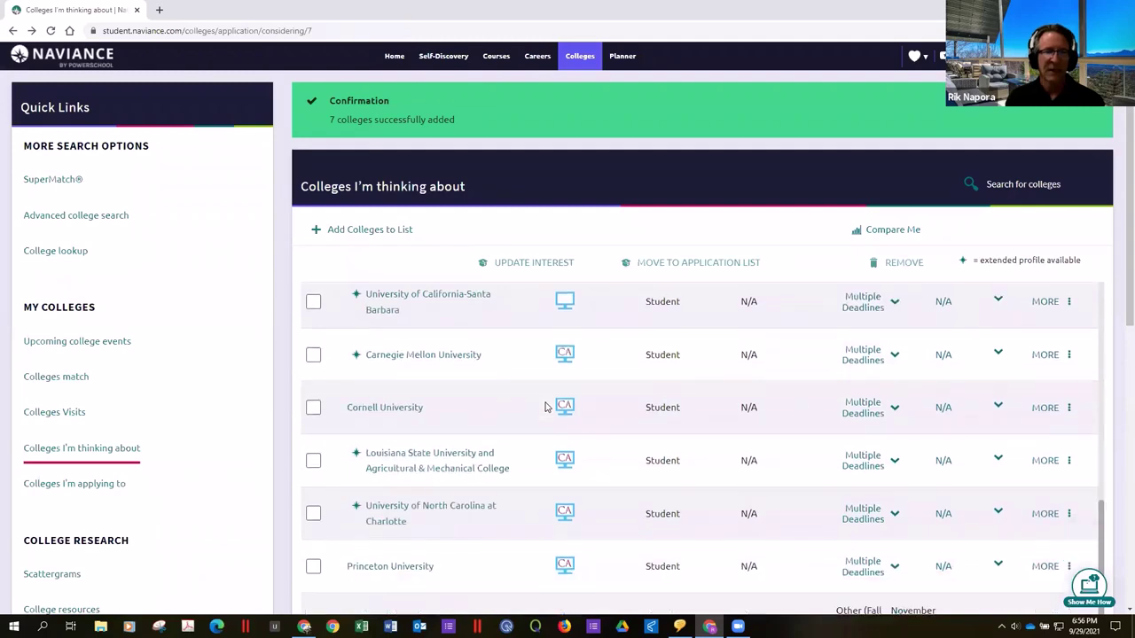
scroll(546, 406, "down", 3)
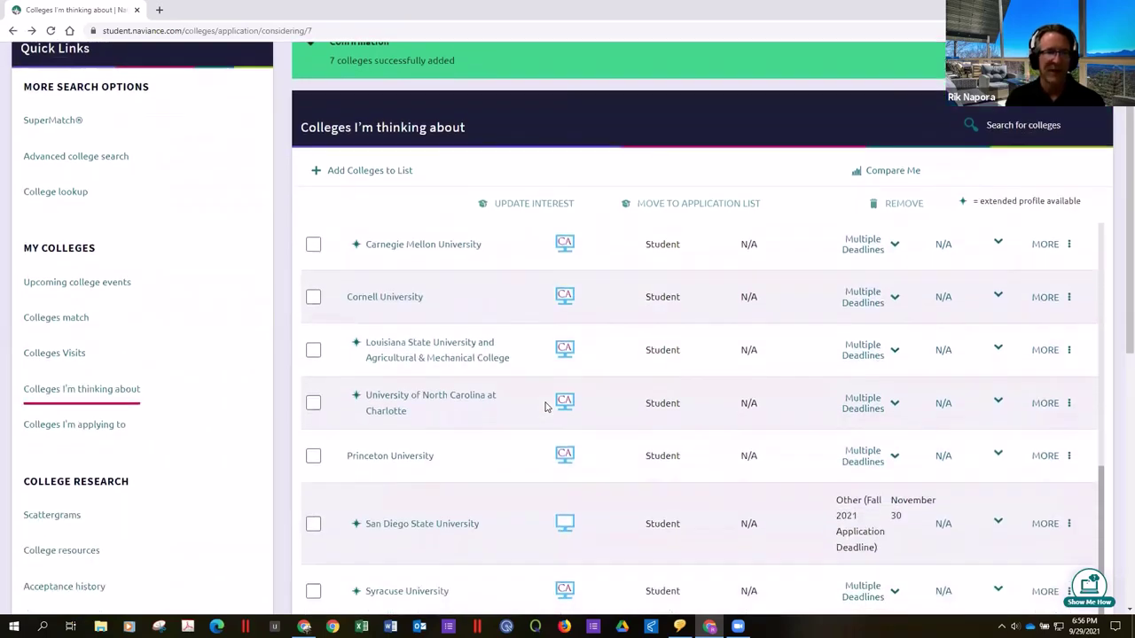
scroll(496, 395, "down", 1)
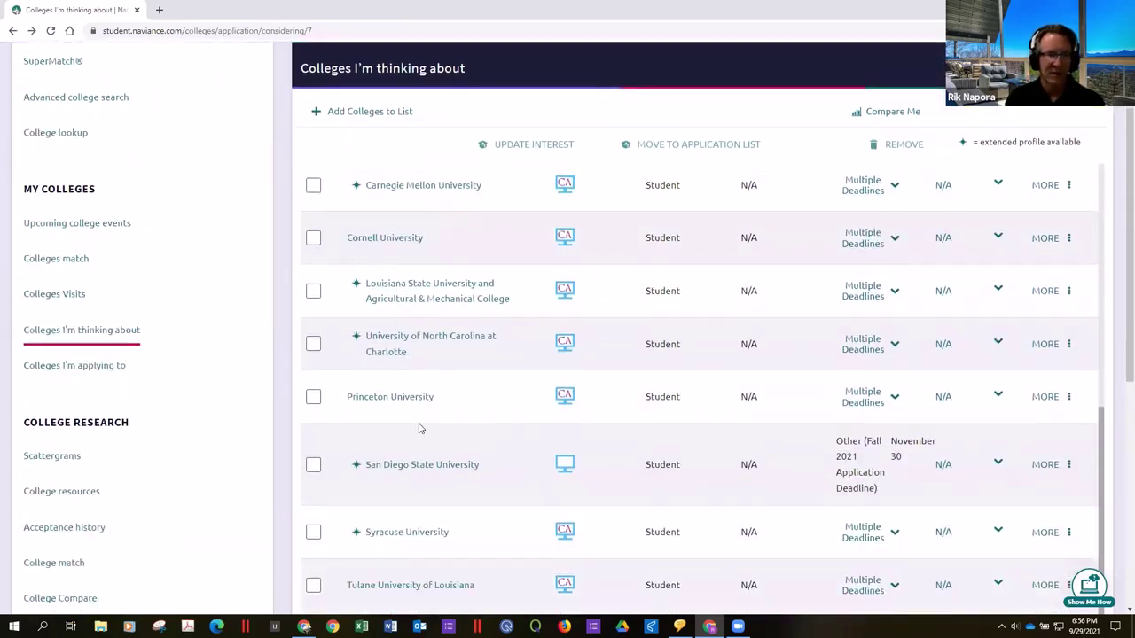
scroll(419, 427, "down", 3)
scroll(431, 383, "up", 2)
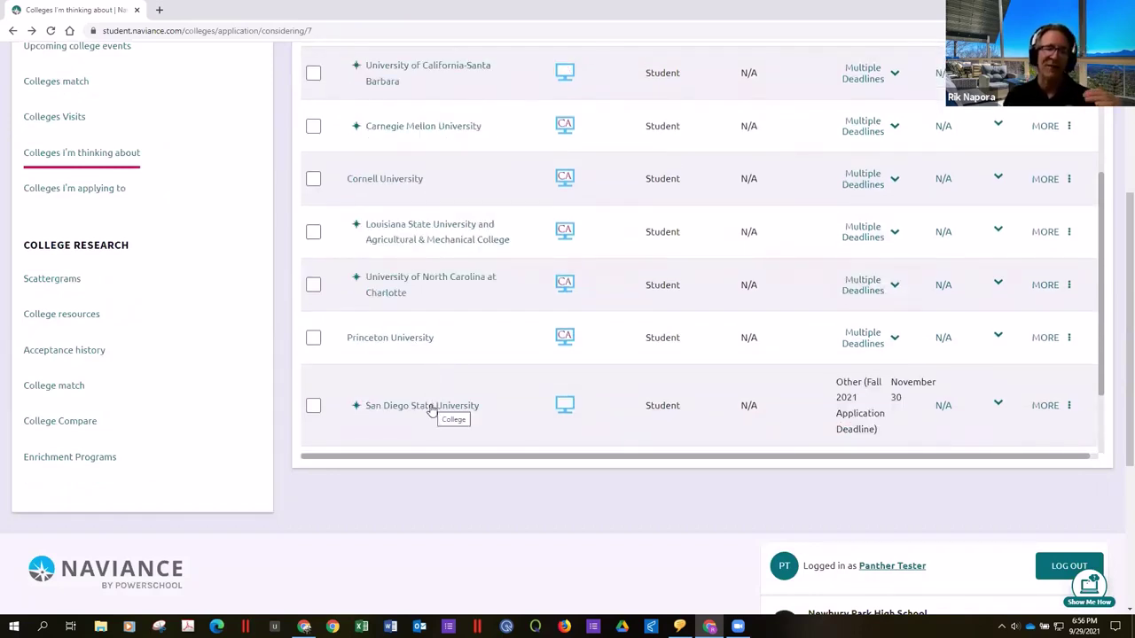
left_click(432, 408)
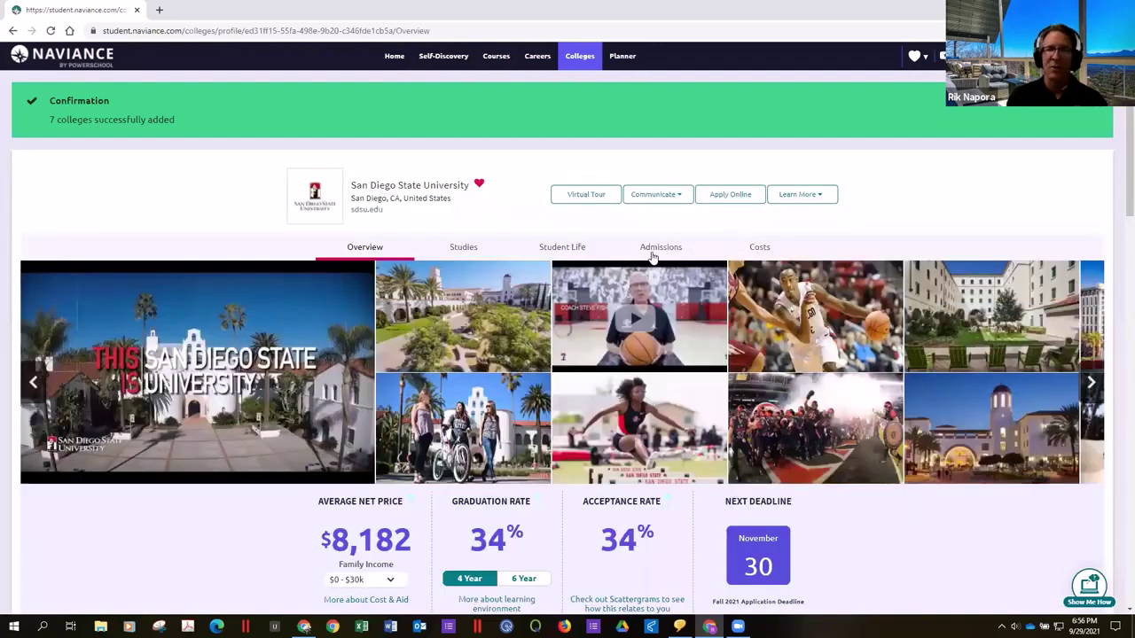
Open San Diego State University's admissions information and examine its application history, scattergram and application requirements
left_click(656, 248)
scroll(707, 333, "down", 3)
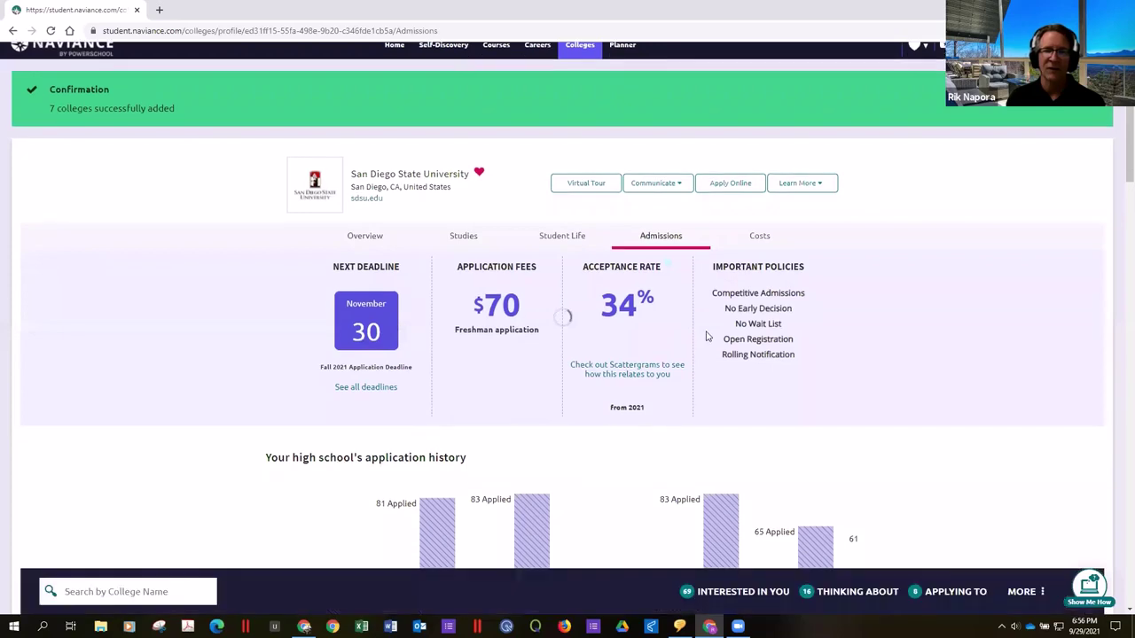
scroll(707, 333, "down", 6)
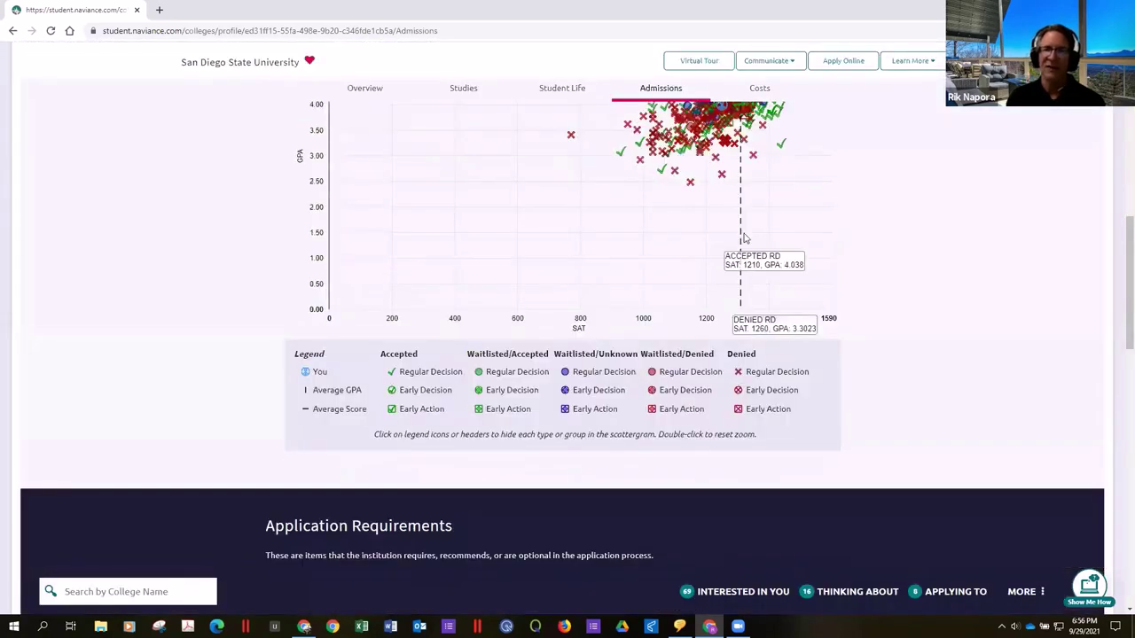
scroll(1081, 260, "down", 2)
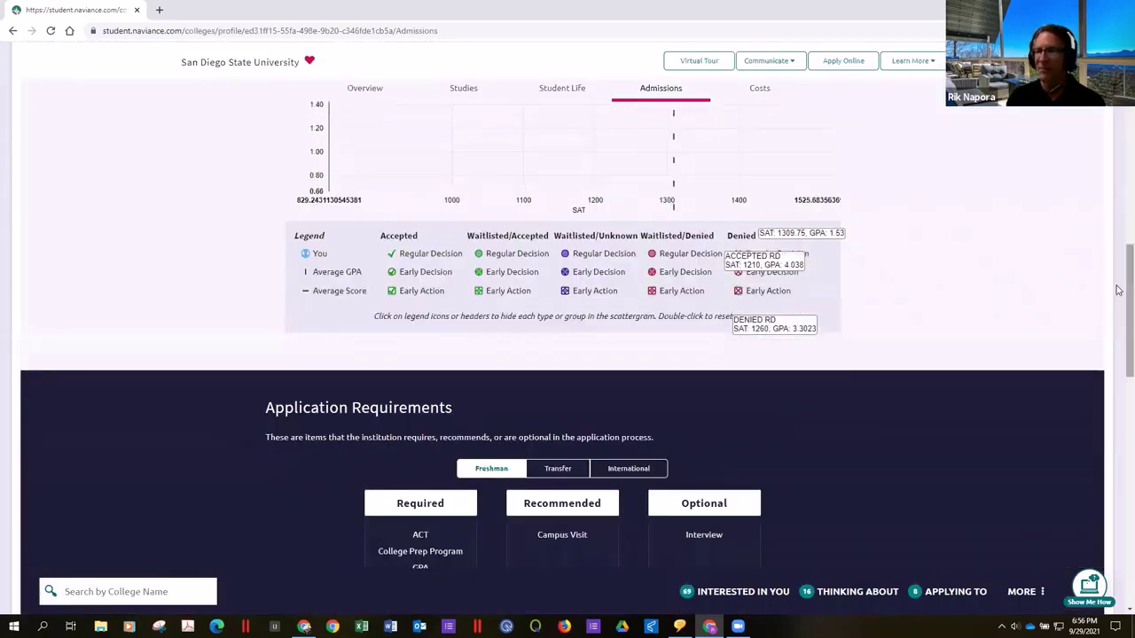
Return from San Diego State University's admissions information to the Colleges I'm thinking about list
scroll(1118, 206, "up", 3)
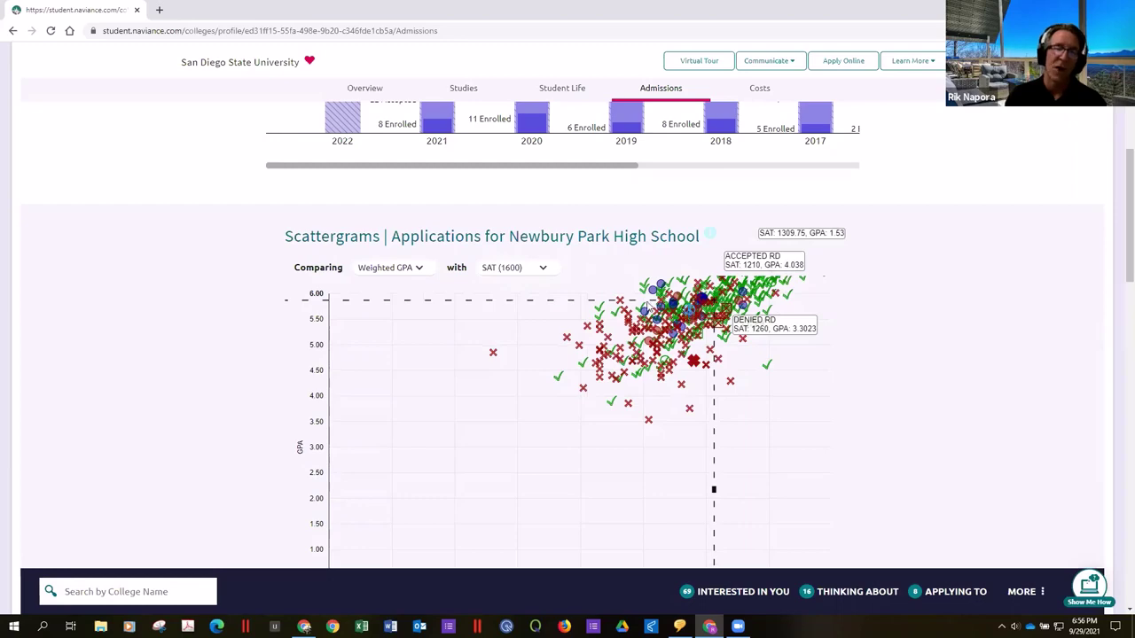
left_click(13, 31)
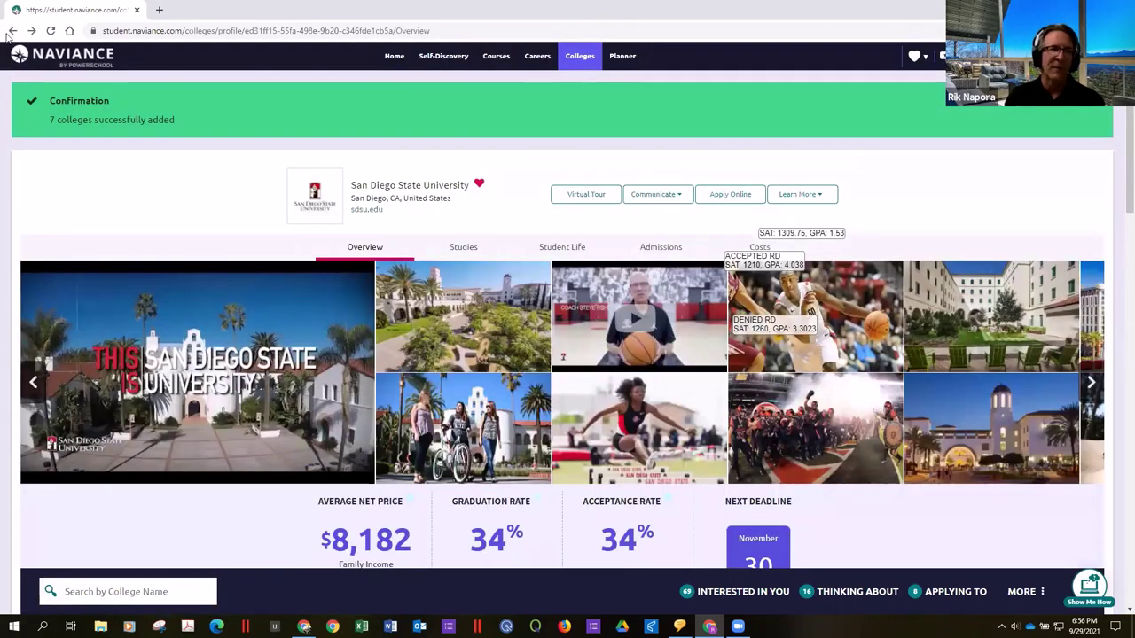
left_click(12, 30)
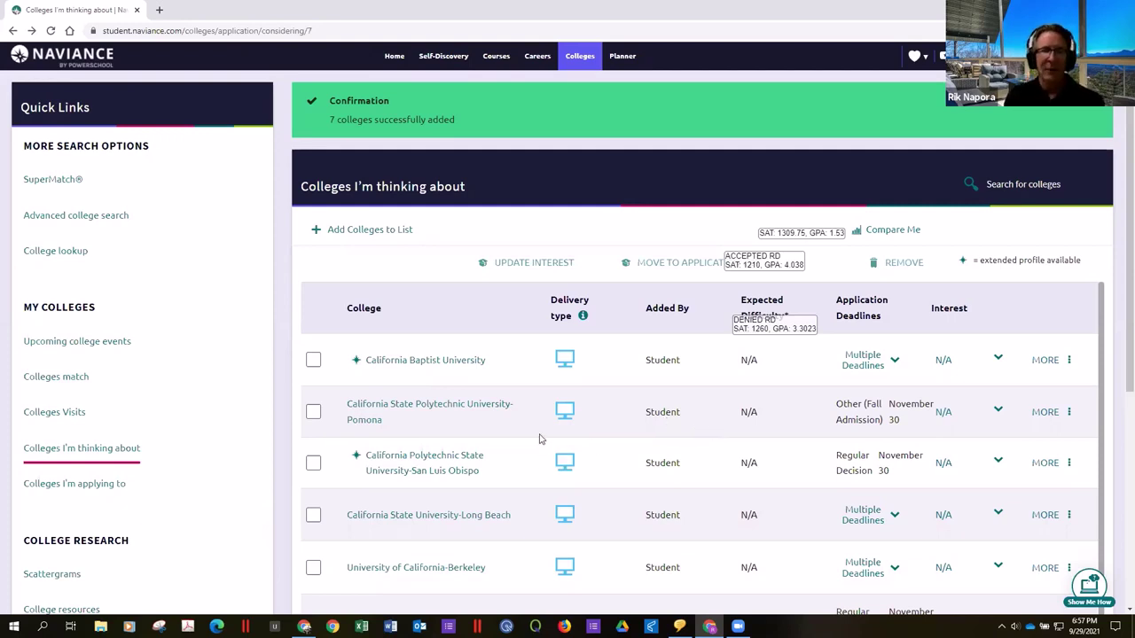
Find Carnegie Mellon University among the colleges being considered and open its profile
scroll(538, 436, "down", 4)
scroll(538, 436, "down", 1)
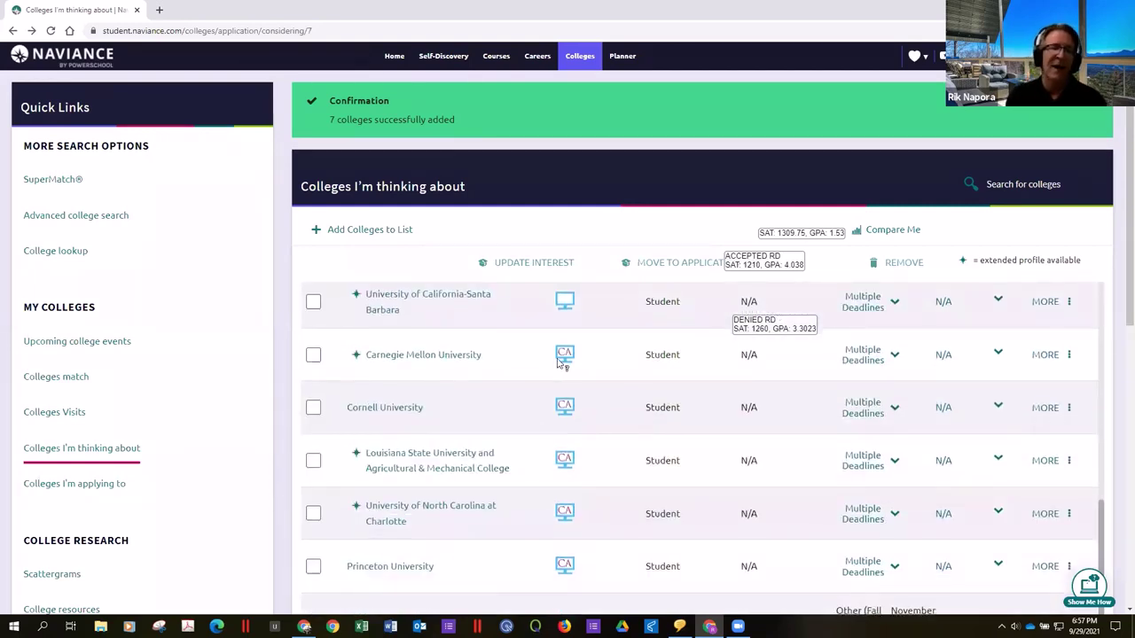
left_click(428, 356)
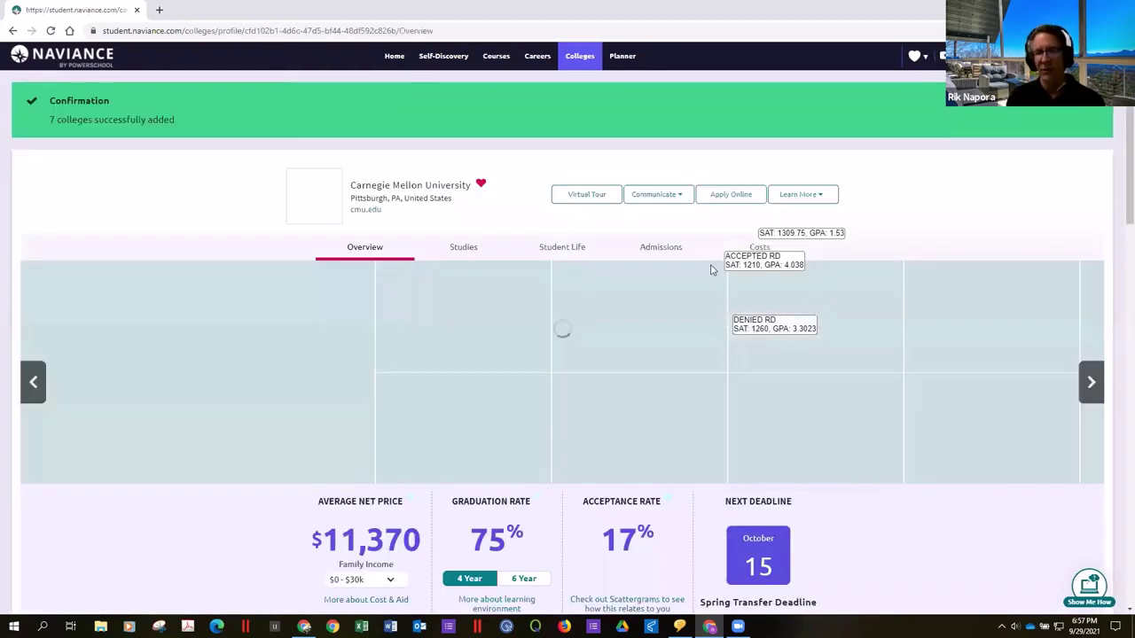
Open Carnegie Mellon University's admissions information and examine the high school's application history and the scattergram
left_click(654, 247)
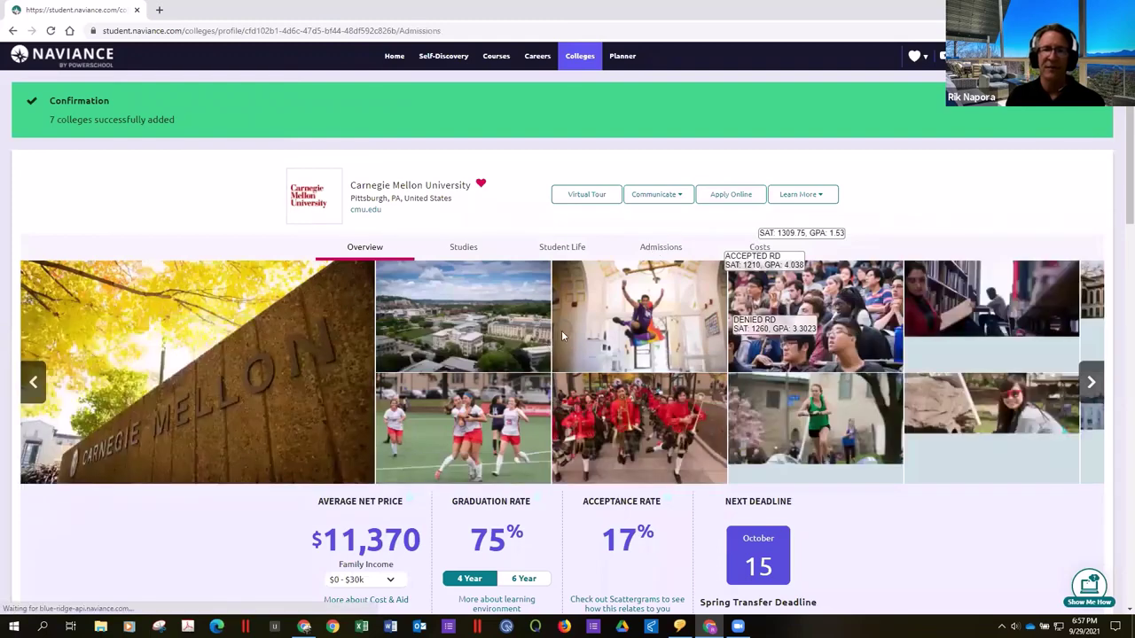
scroll(564, 328, "down", 5)
scroll(571, 325, "up", 4)
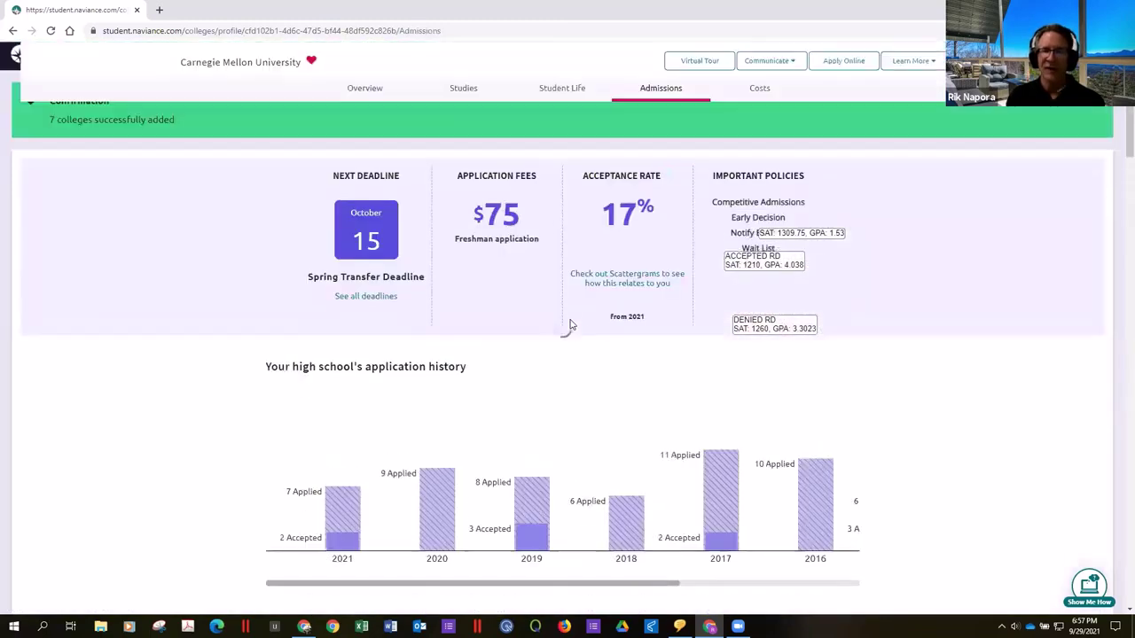
scroll(570, 324, "down", 5)
mouse_move(719, 435)
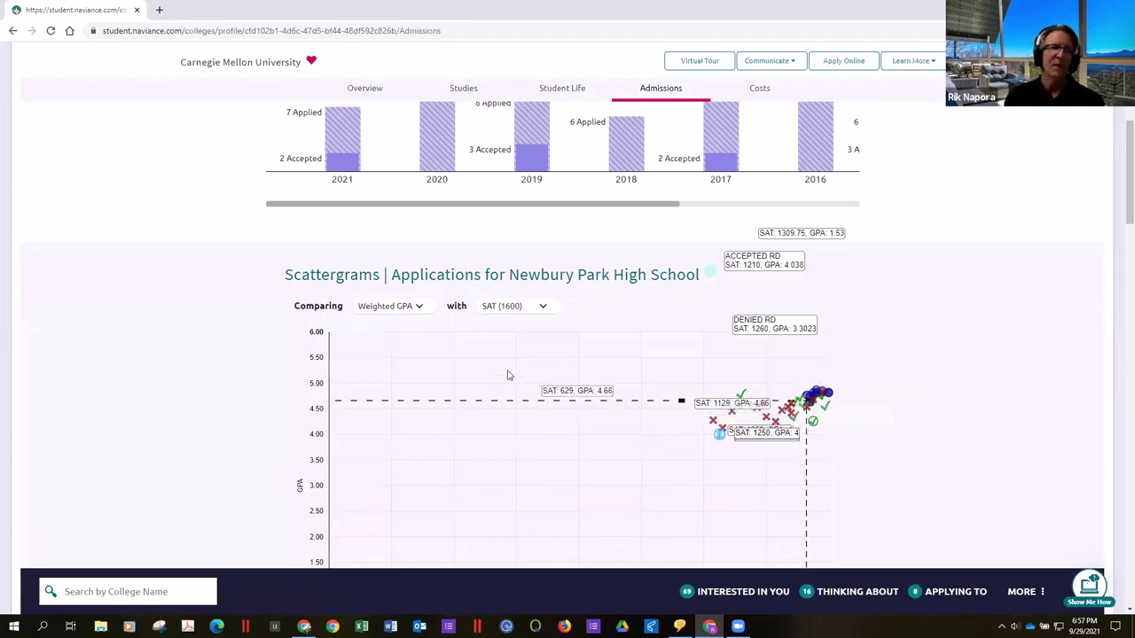
Switch to CollegeVine, open the student profile and examine its persona, preferences, academics, demographics and extracurriculars
mouse_move(304, 626)
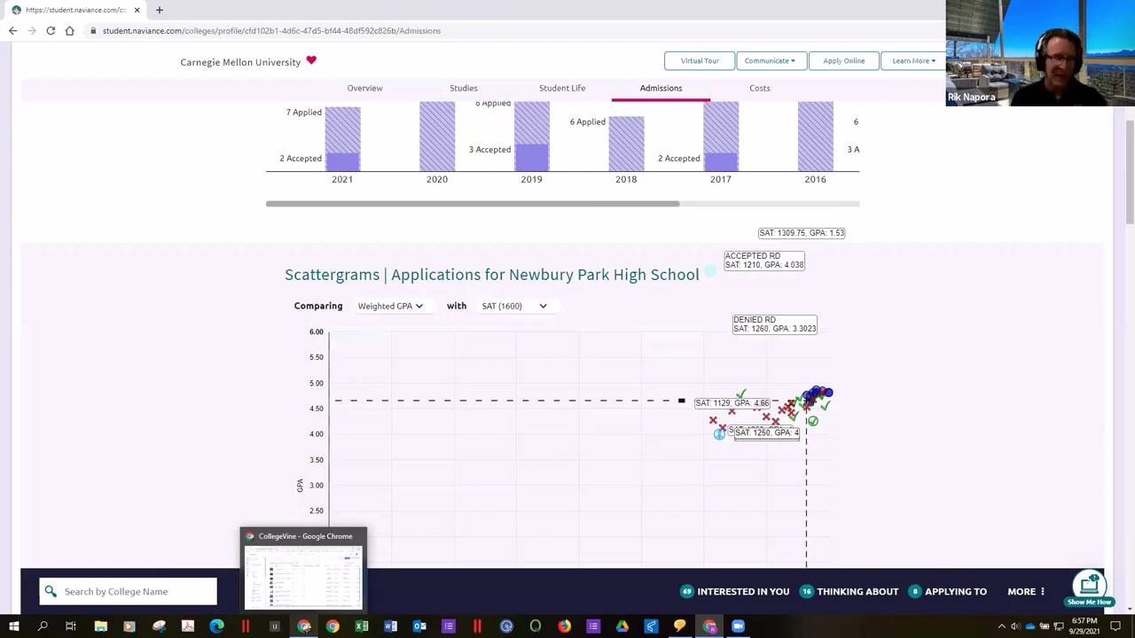
left_click(304, 576)
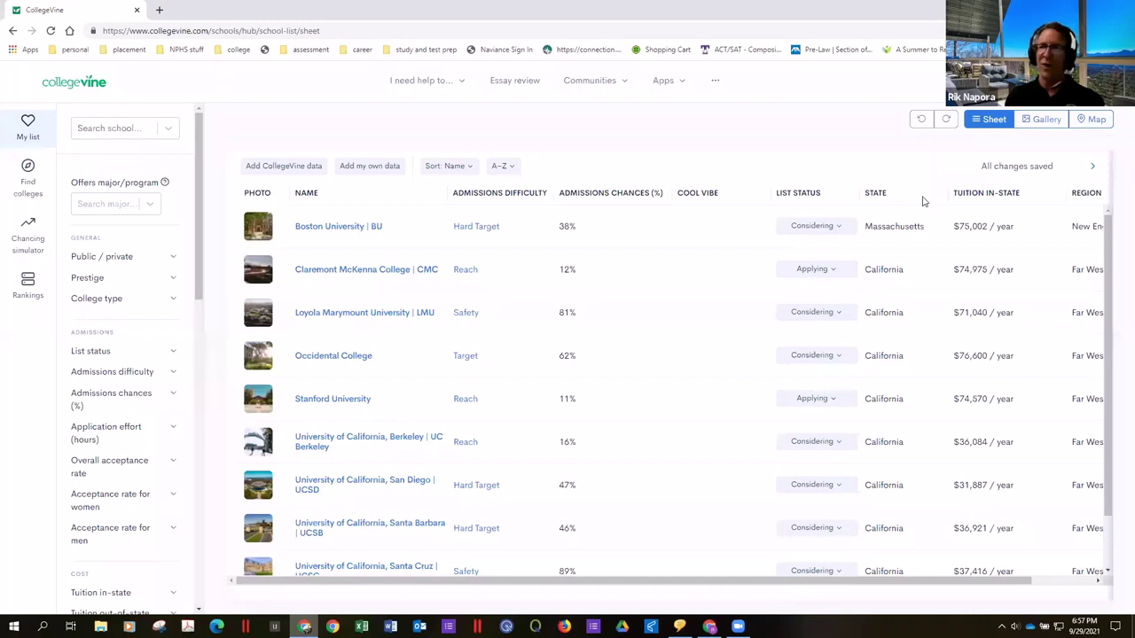
left_click(1090, 81)
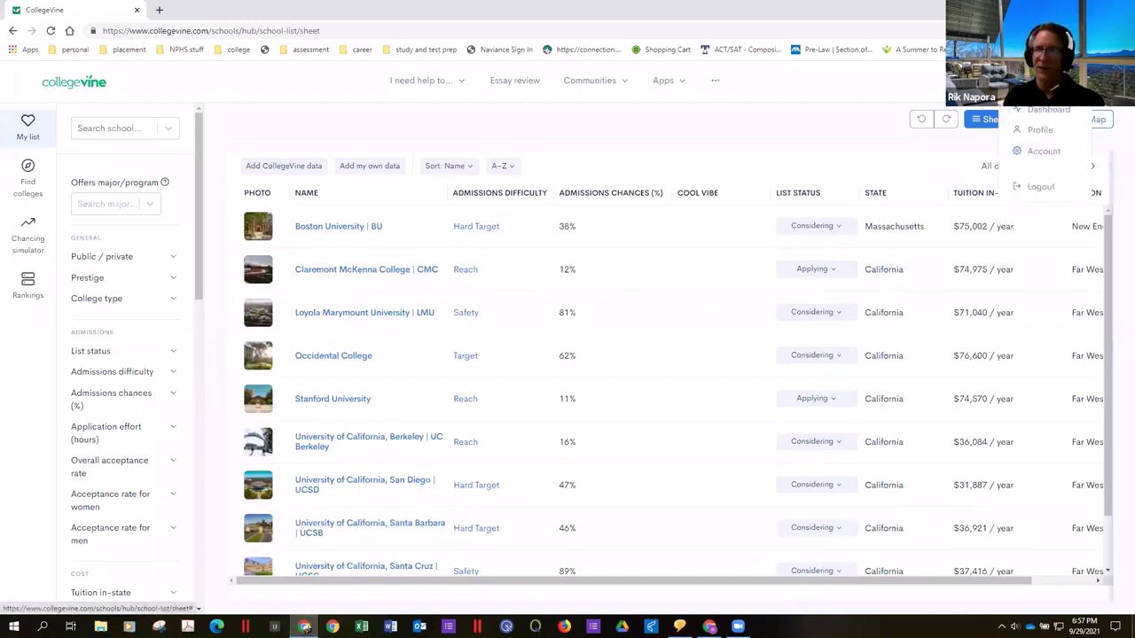
left_click(1037, 130)
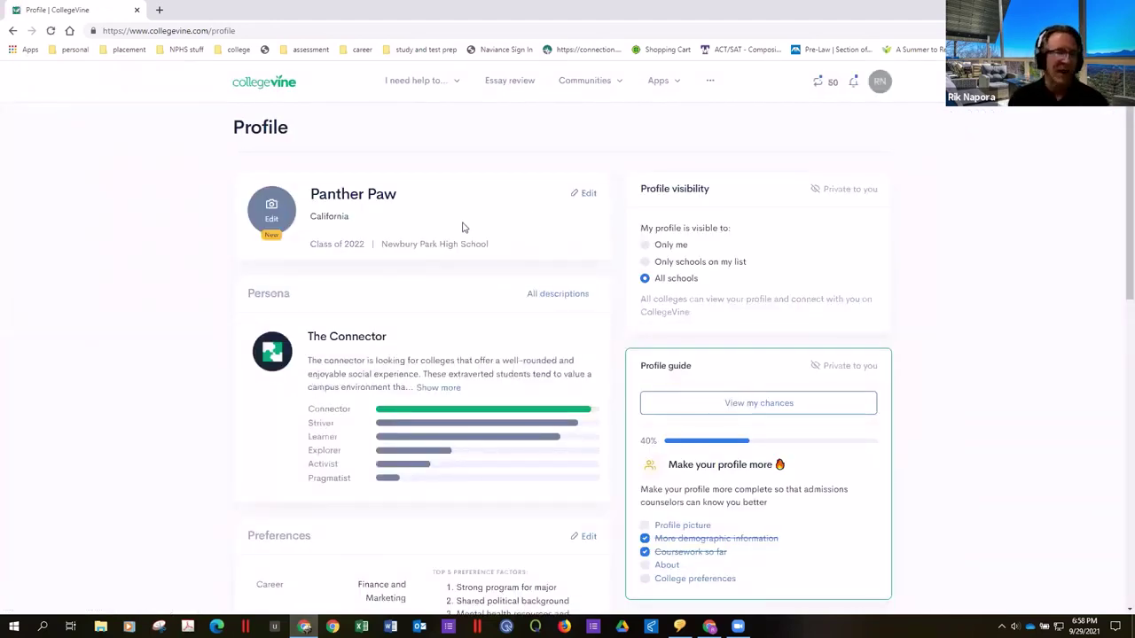
scroll(423, 286, "down", 2)
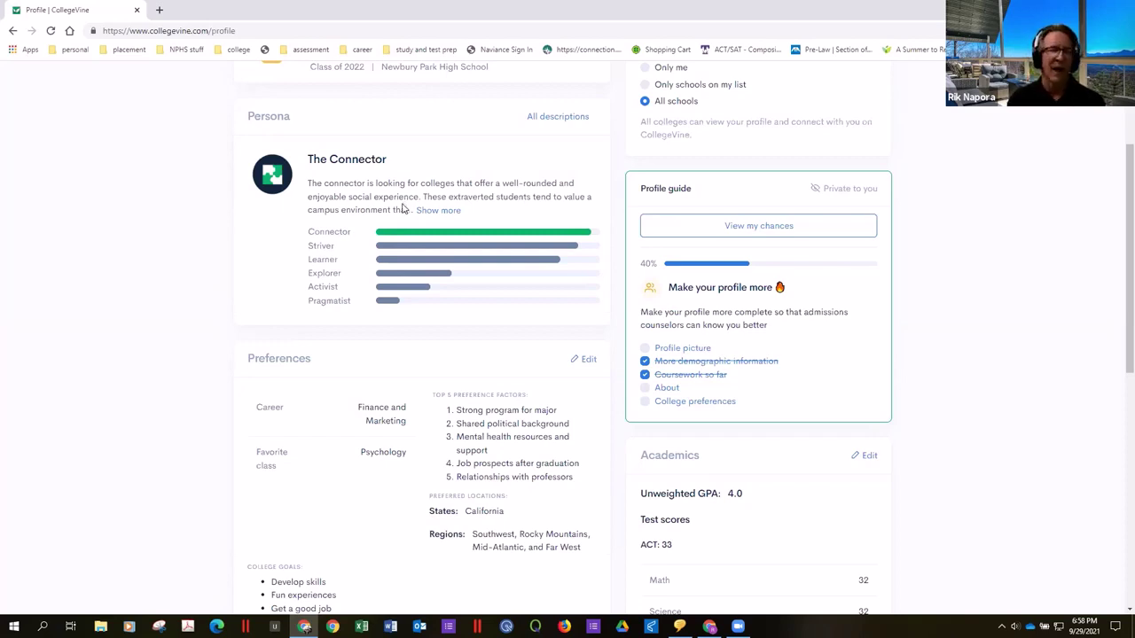
scroll(404, 207, "down", 3)
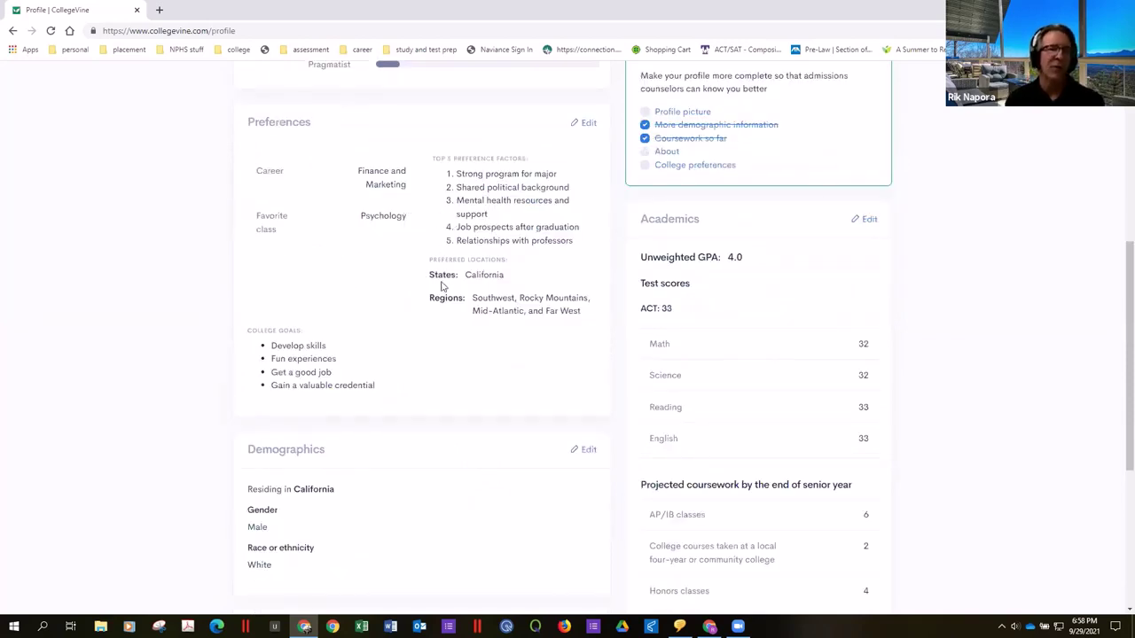
scroll(441, 285, "down", 3)
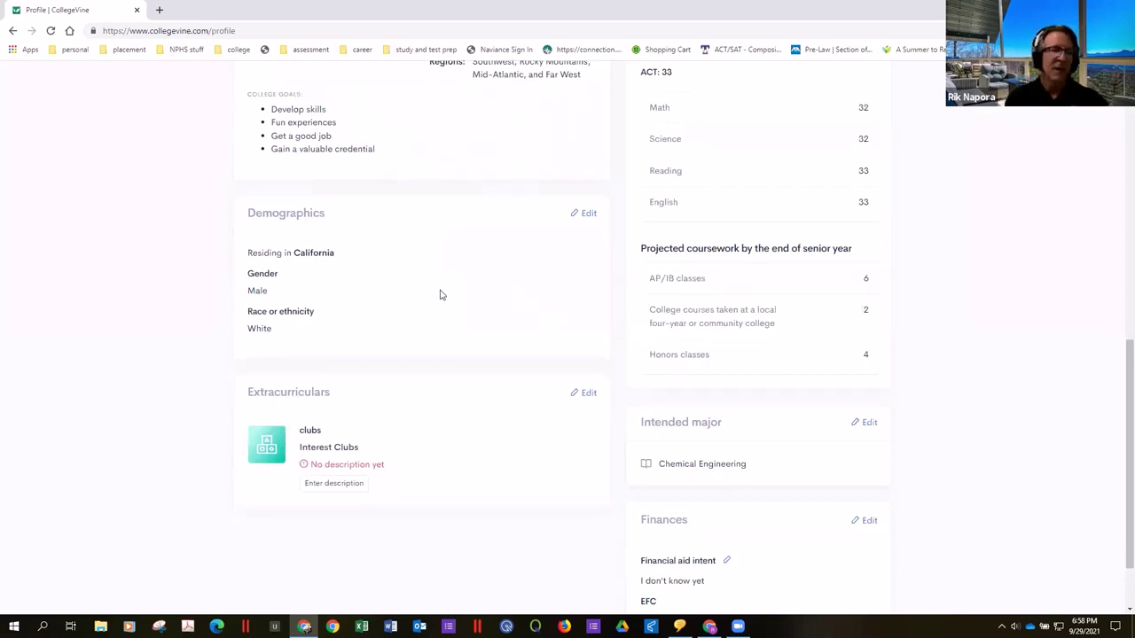
scroll(438, 293, "down", 1)
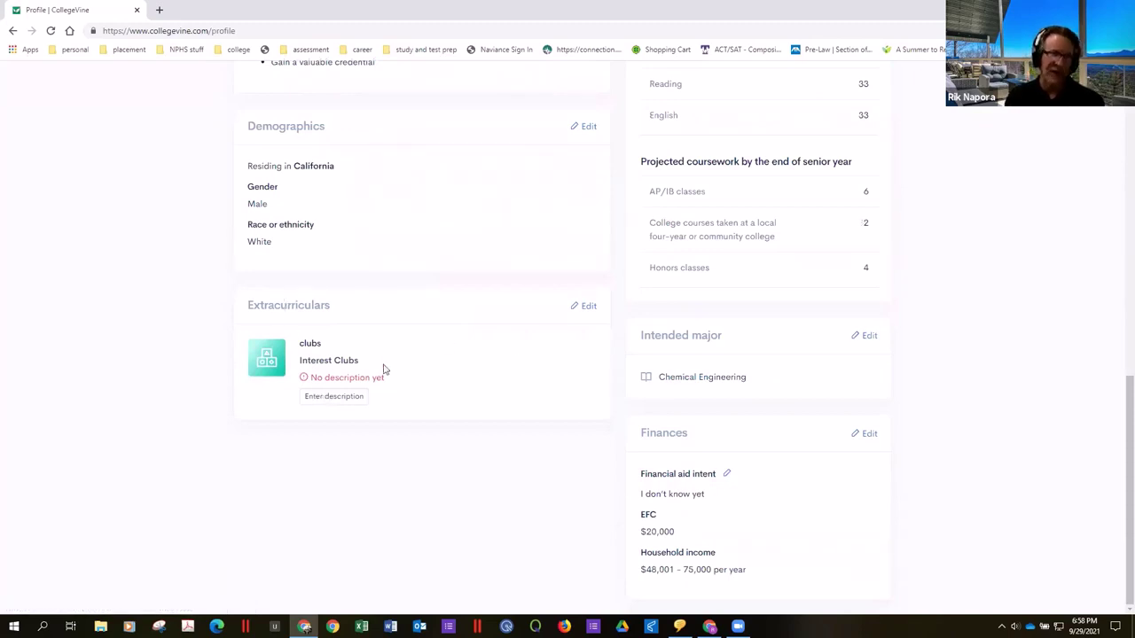
Start a new extracurricular activity in the profile, named Horse riding, in the Hobbies category
left_click(579, 312)
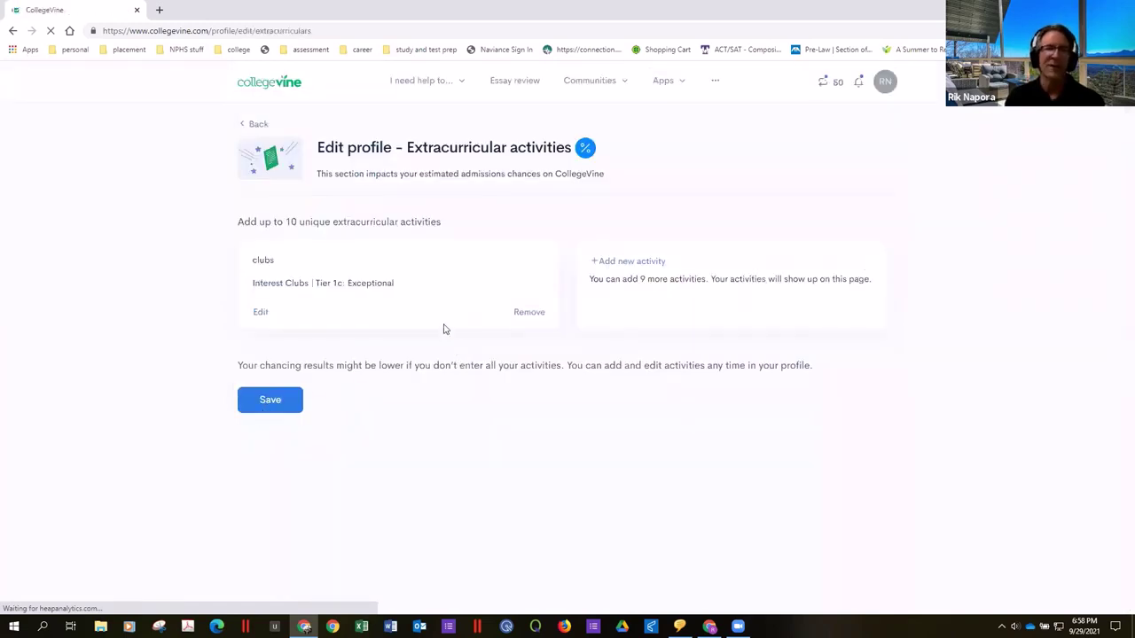
left_click(587, 263)
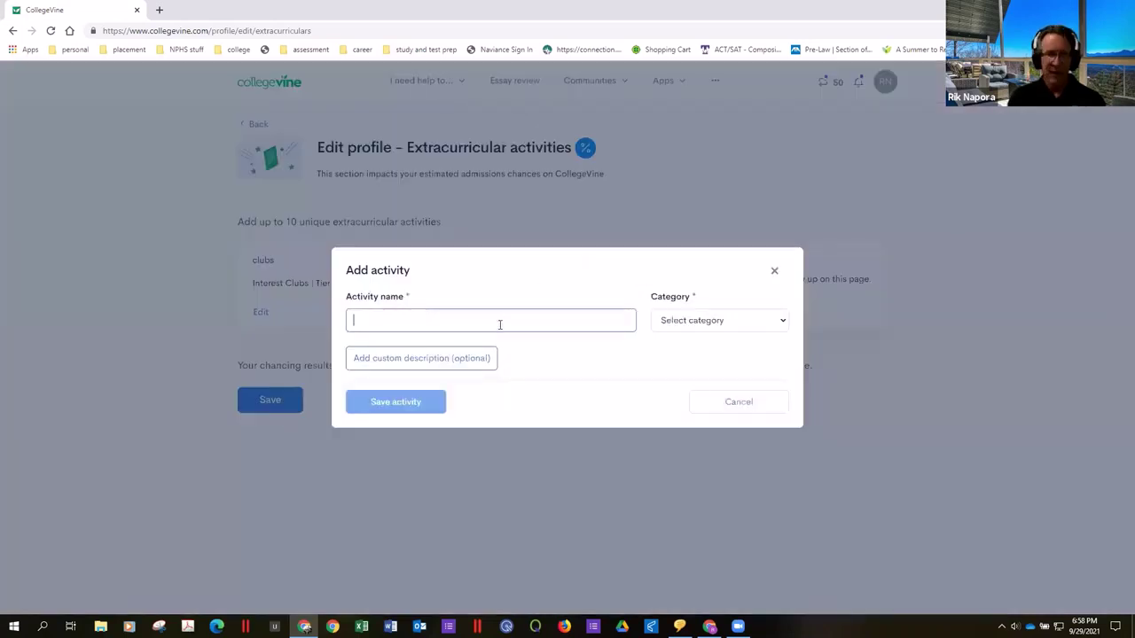
type("Holse riding")
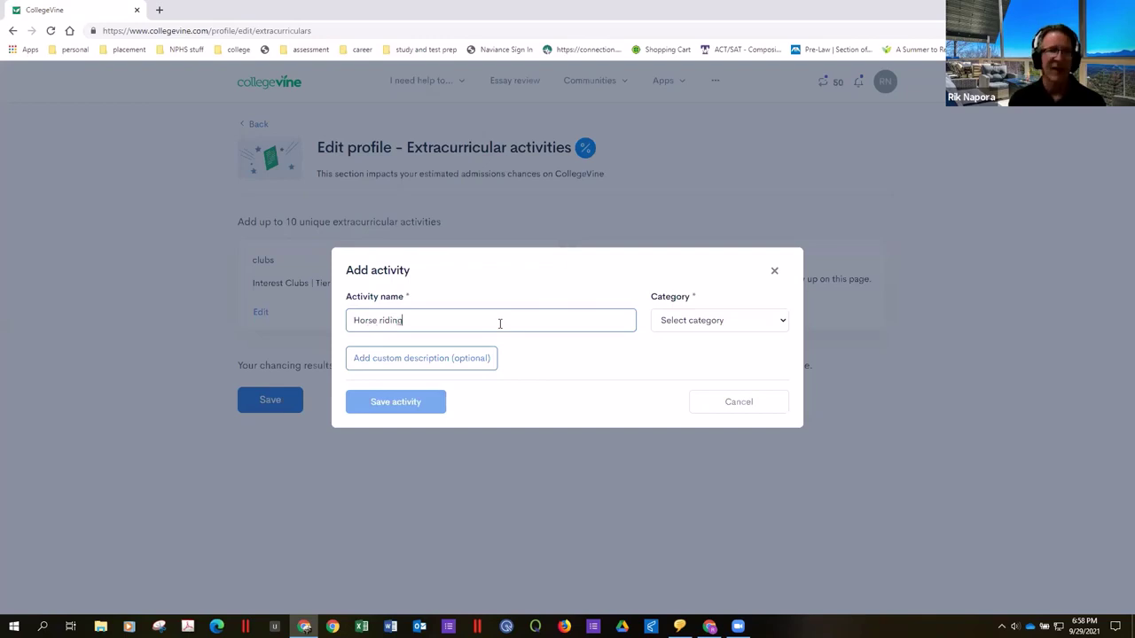
left_click(741, 318)
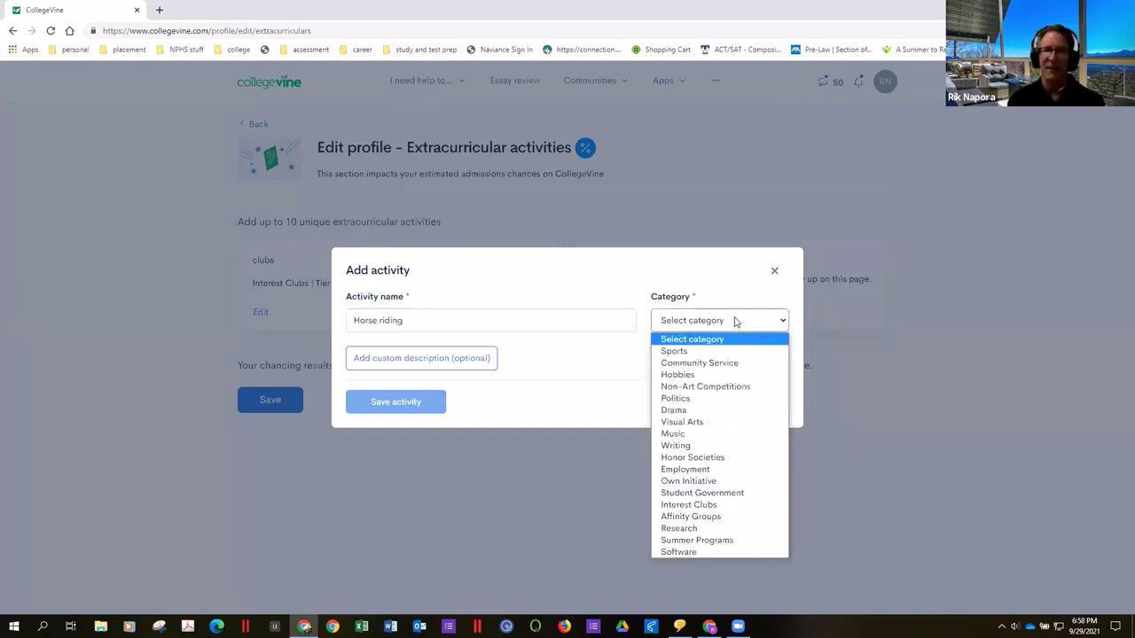
left_click(683, 377)
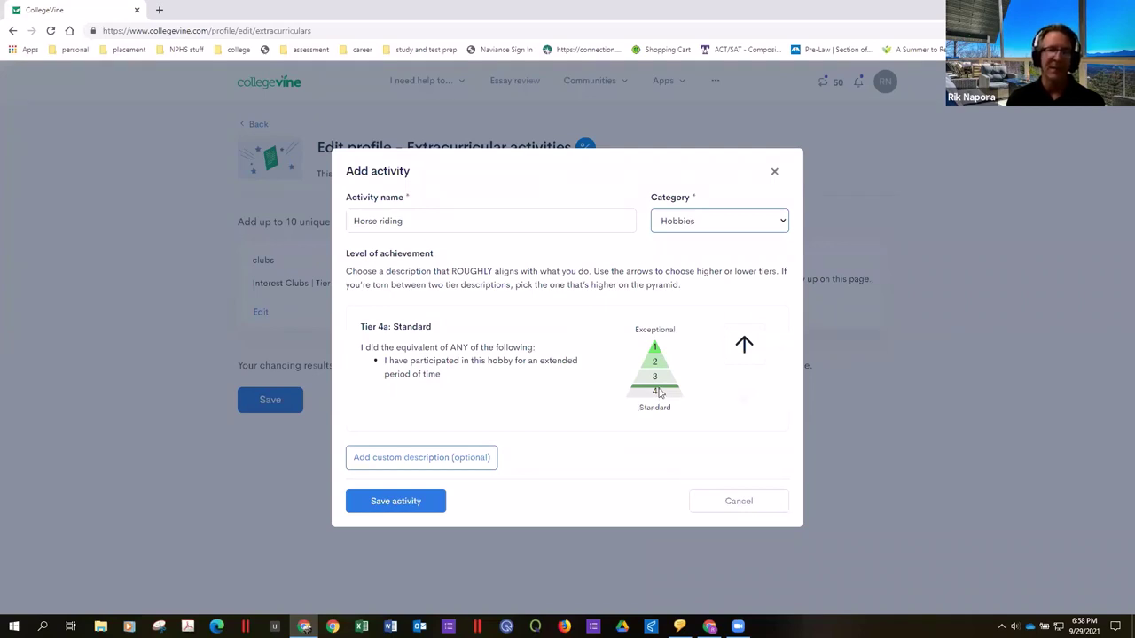
Raise the Horse riding activity's level of achievement to Tier 1c: Exceptional, then save the activity and the extracurriculars
left_click(654, 396)
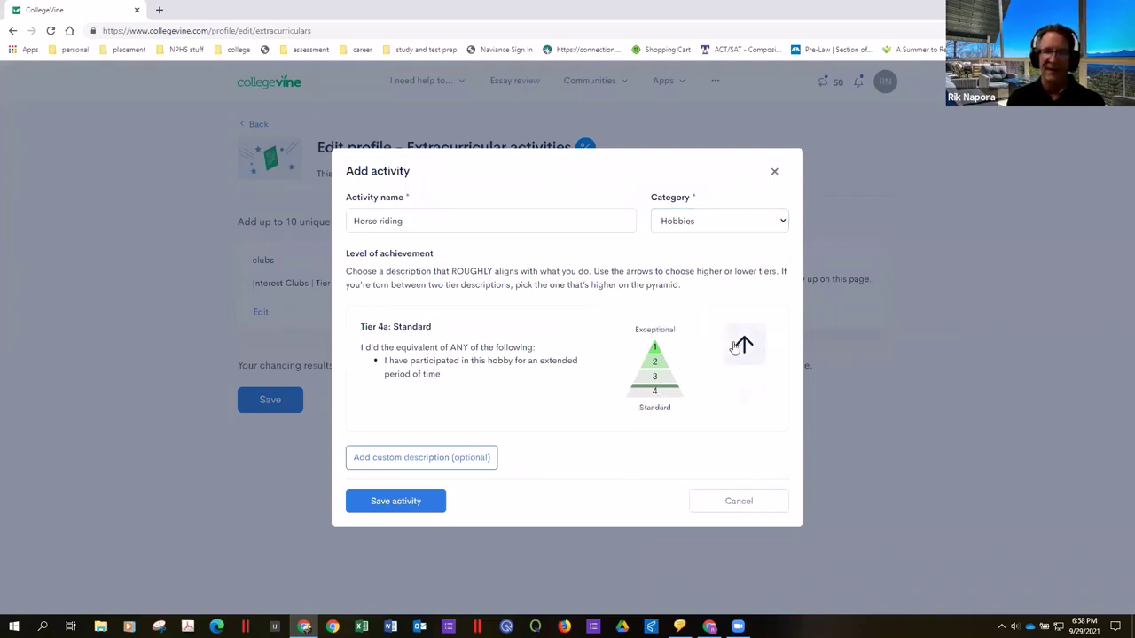
left_click(740, 345)
left_click(744, 380)
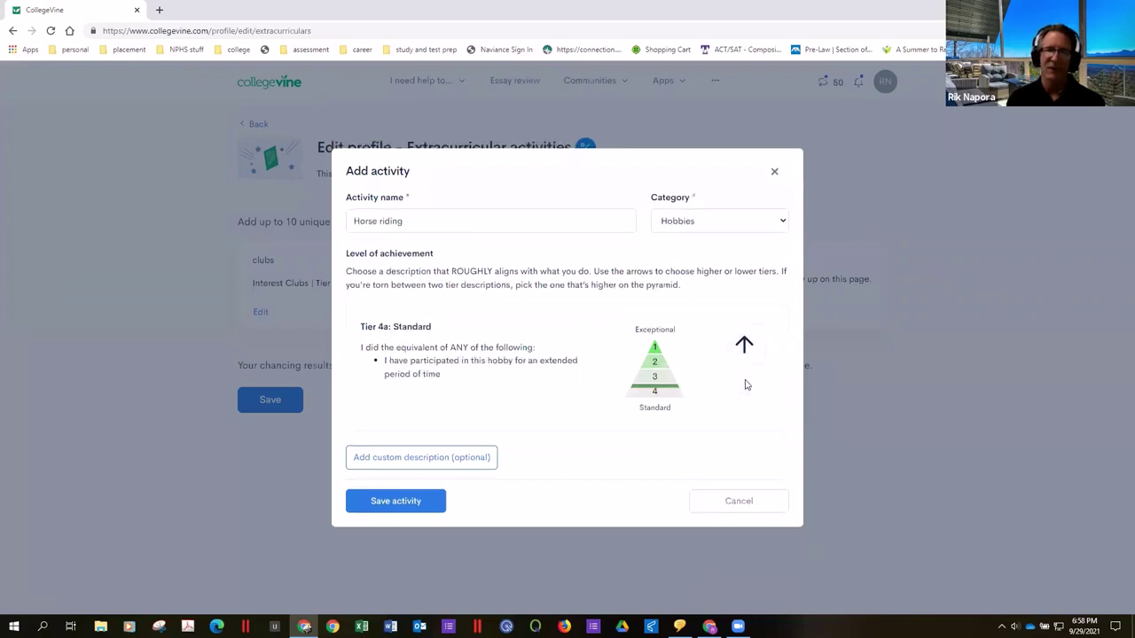
left_click(744, 344)
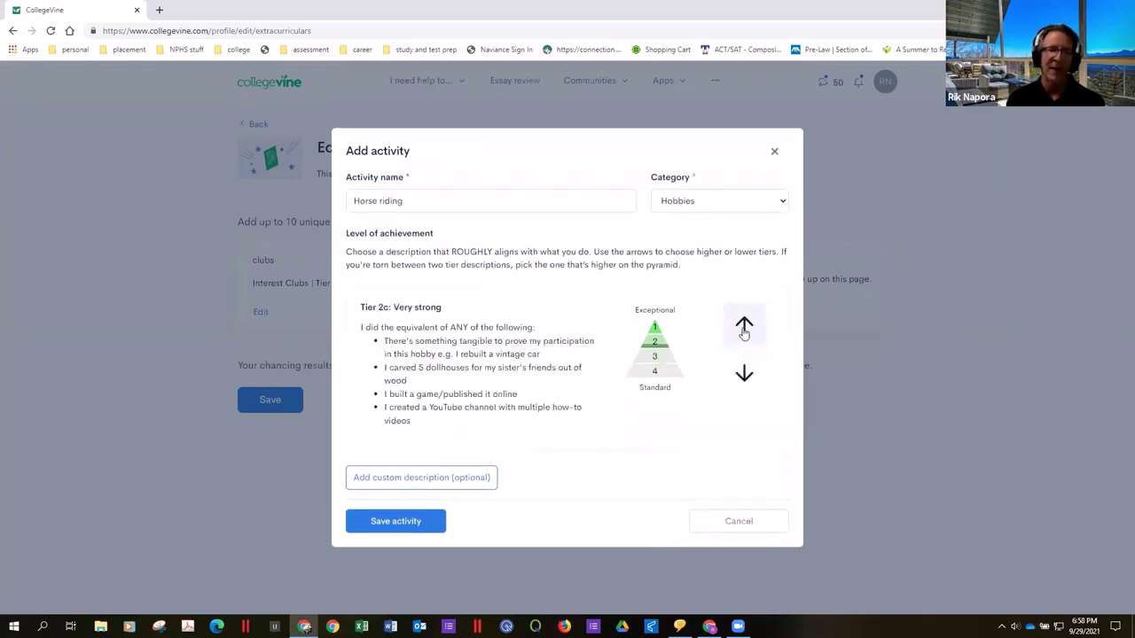
left_click(744, 328)
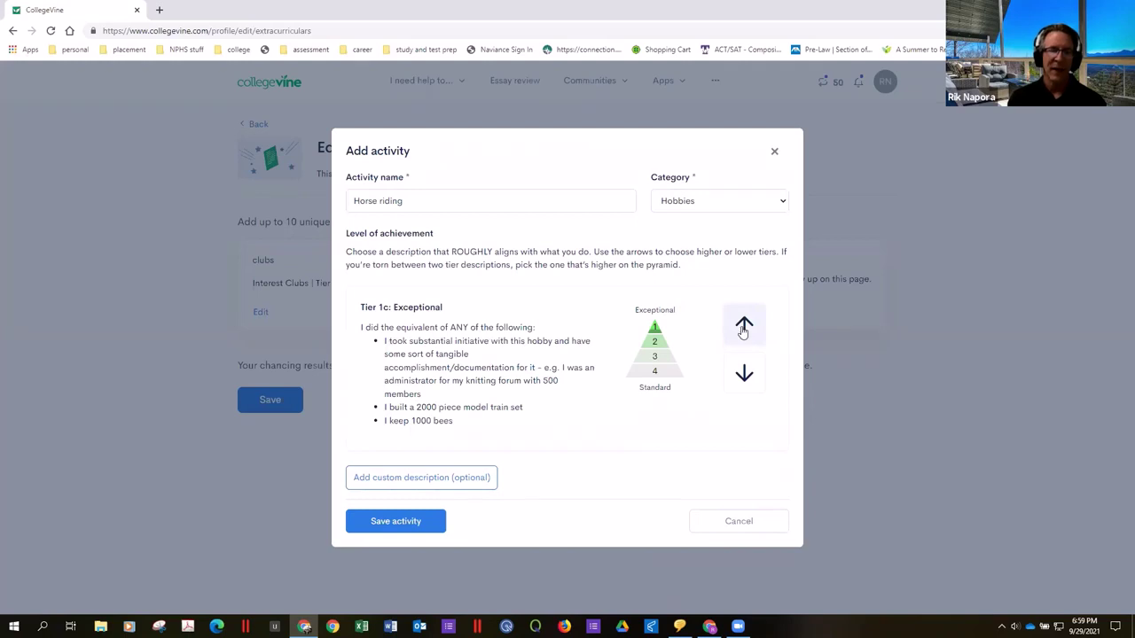
left_click(394, 530)
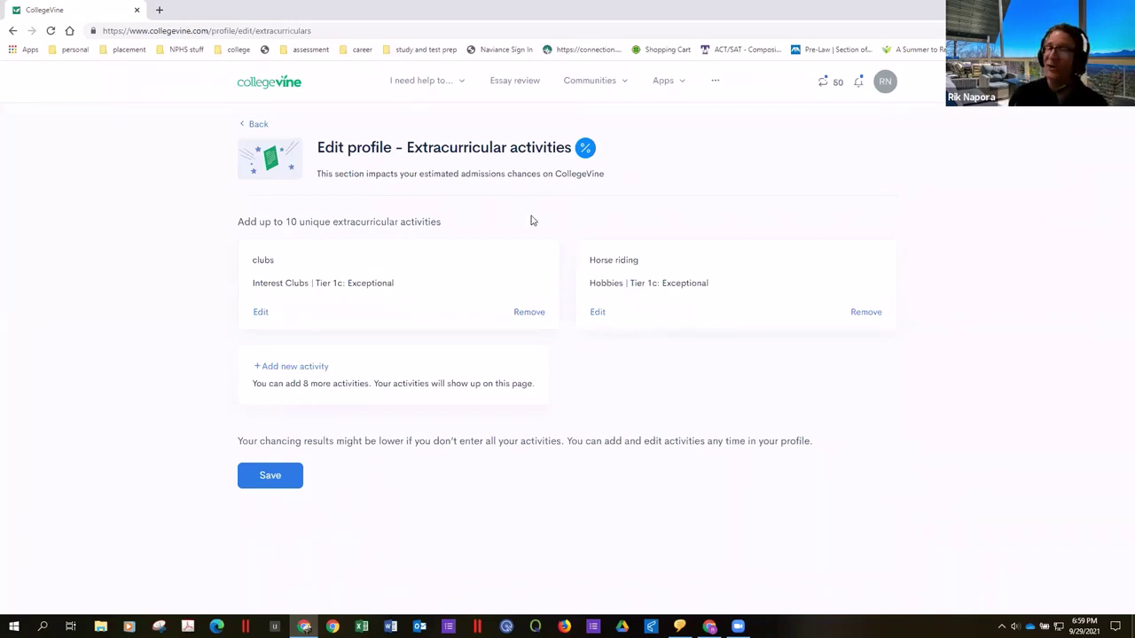
left_click(268, 471)
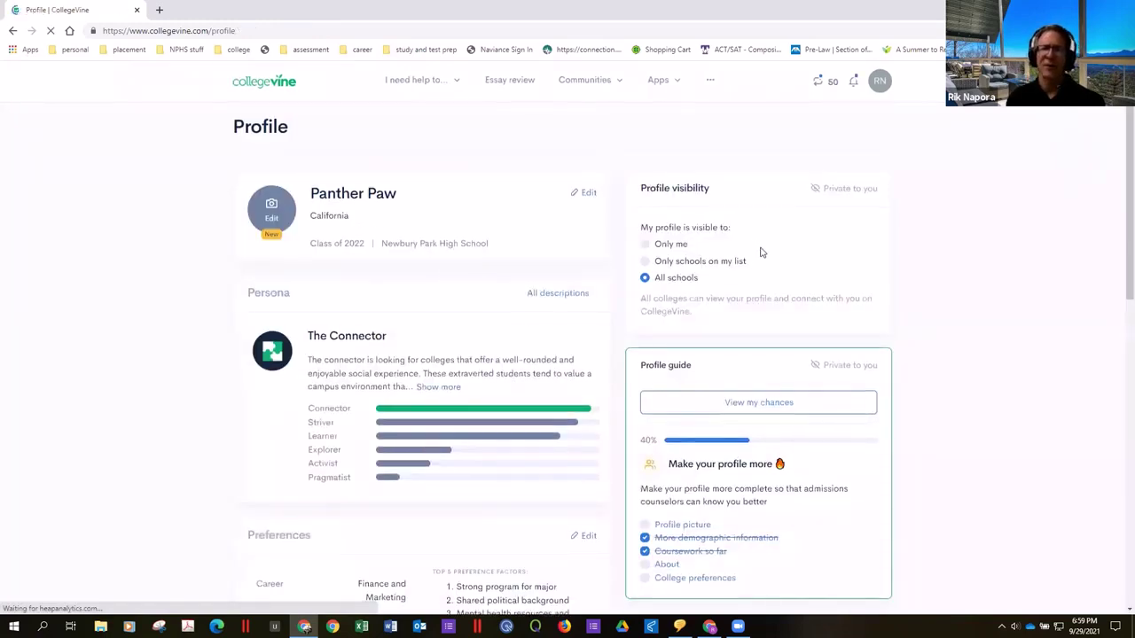
Look through the profile's academics, projected coursework, extracurriculars, intended major and finances
scroll(760, 254, "down", 6)
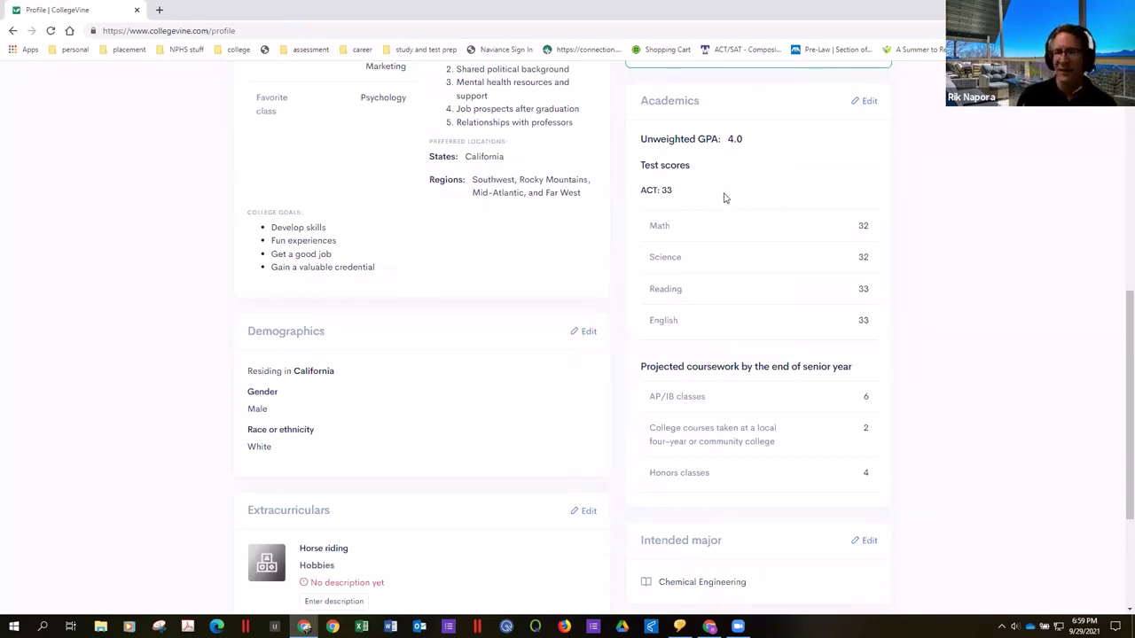
scroll(749, 226, "down", 2)
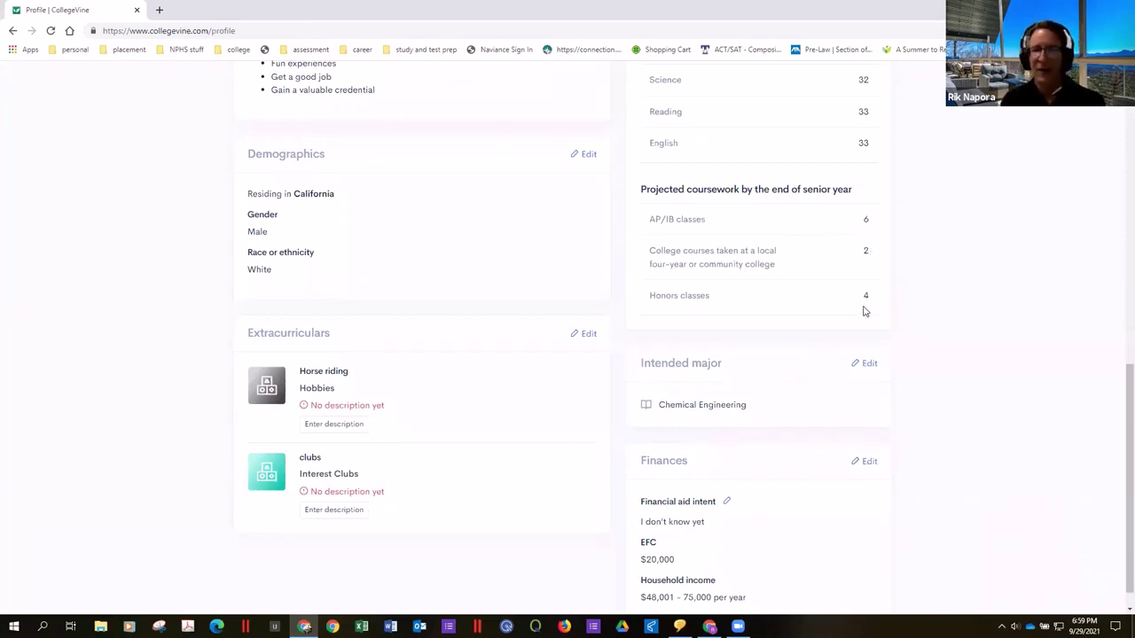
scroll(864, 302, "down", 1)
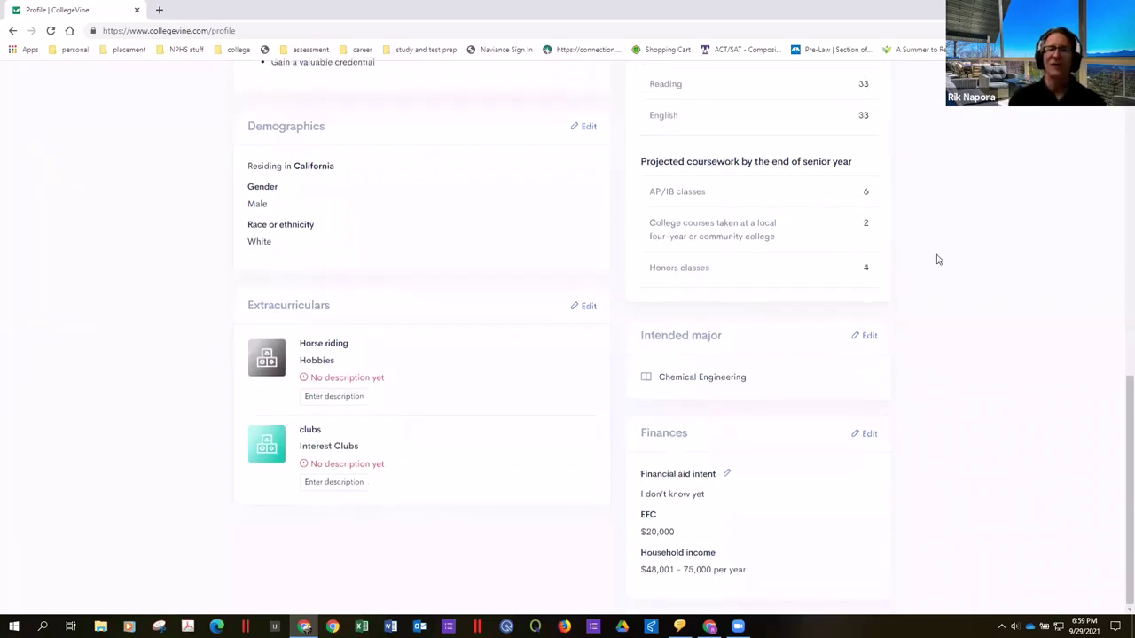
scroll(940, 248, "up", 1)
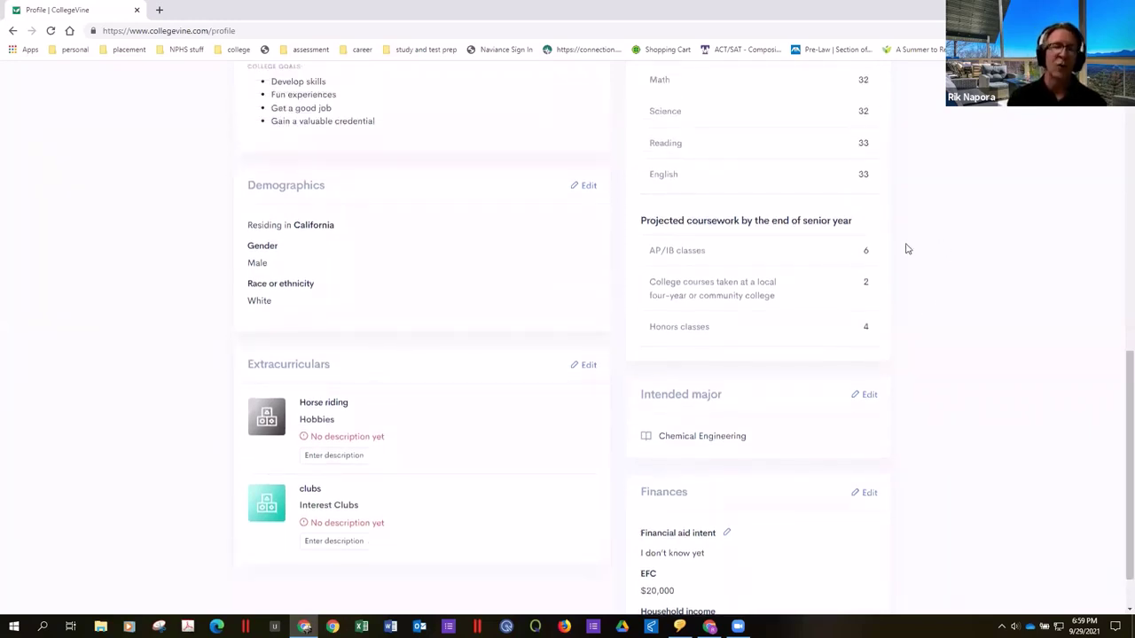
scroll(905, 246, "up", 3)
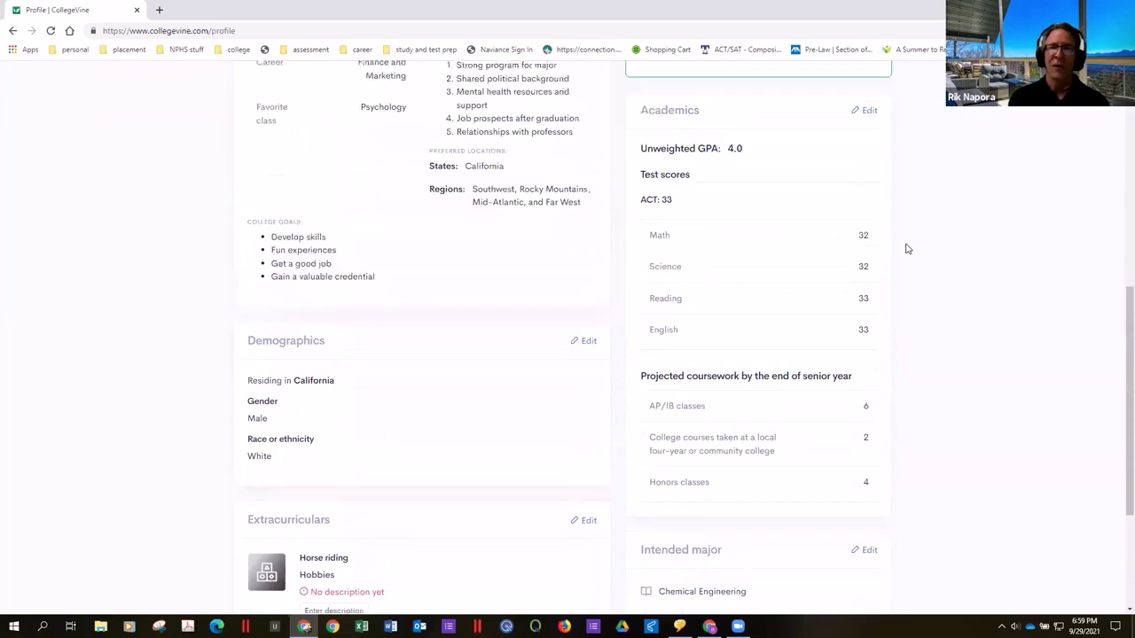
Open the academics section for editing and switch the option for a high school without class rank off and back on
left_click(656, 280)
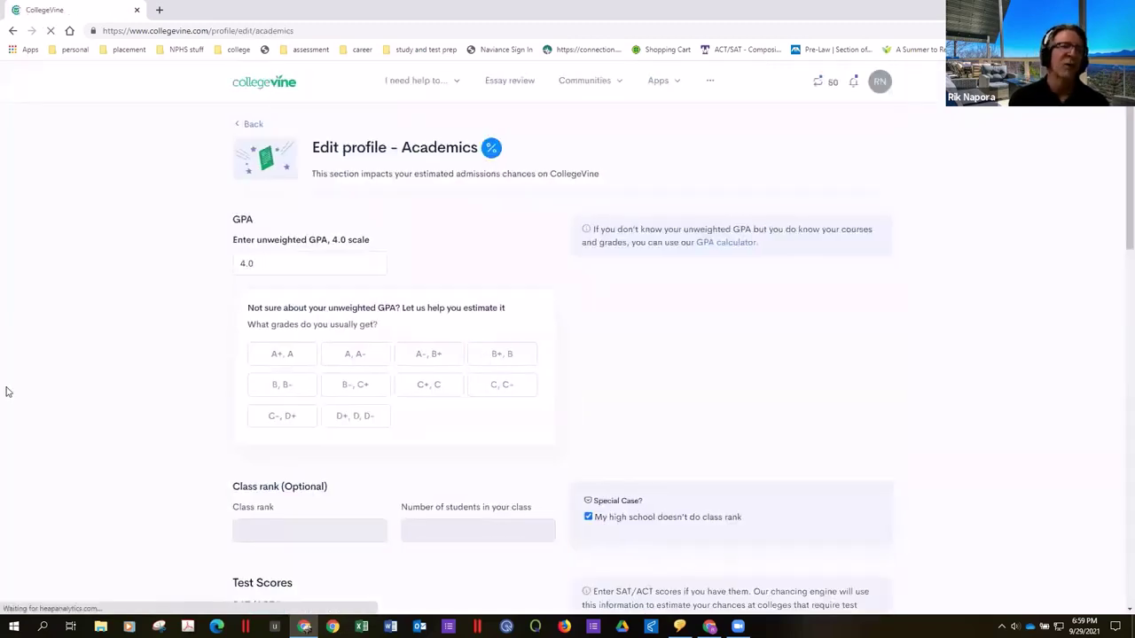
scroll(7, 355, "down", 1)
scroll(7, 355, "down", 1)
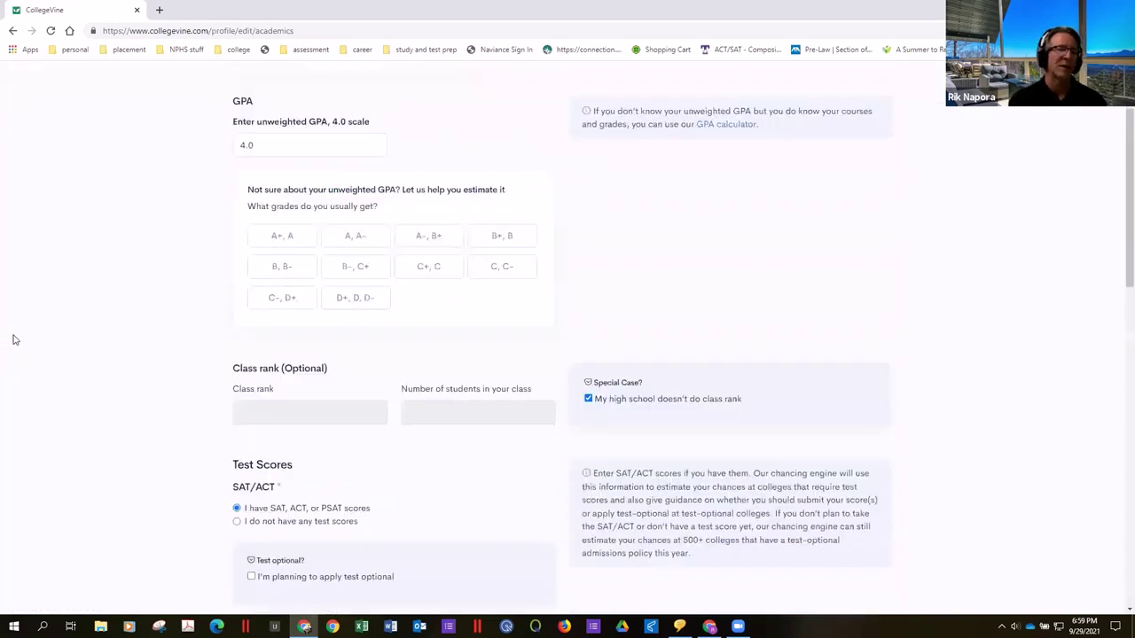
scroll(18, 332, "down", 3)
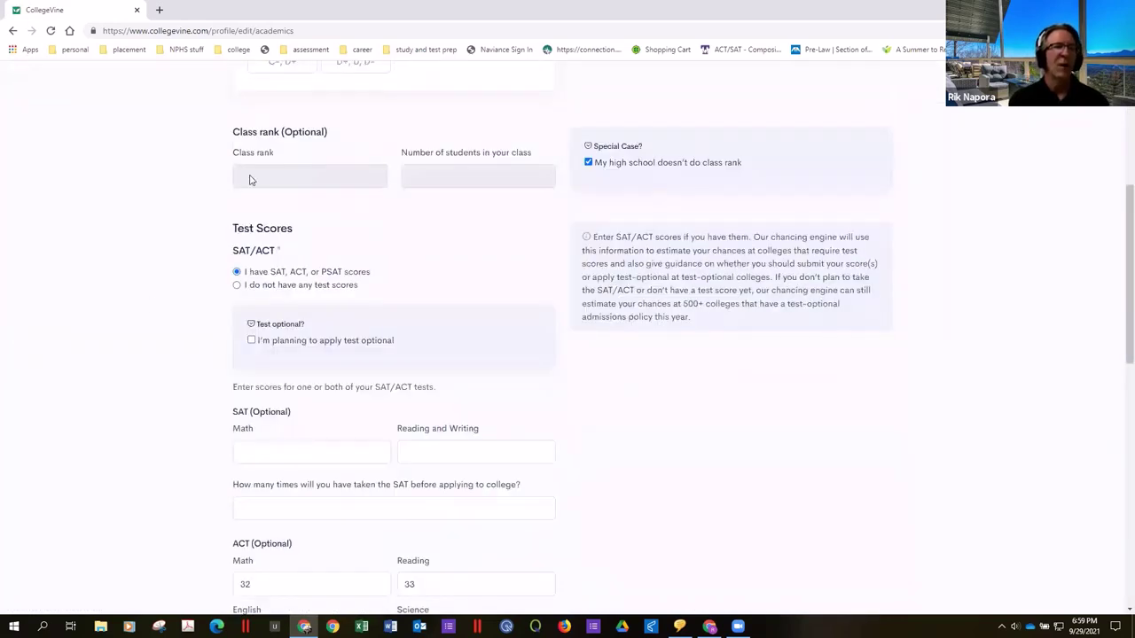
left_click(587, 165)
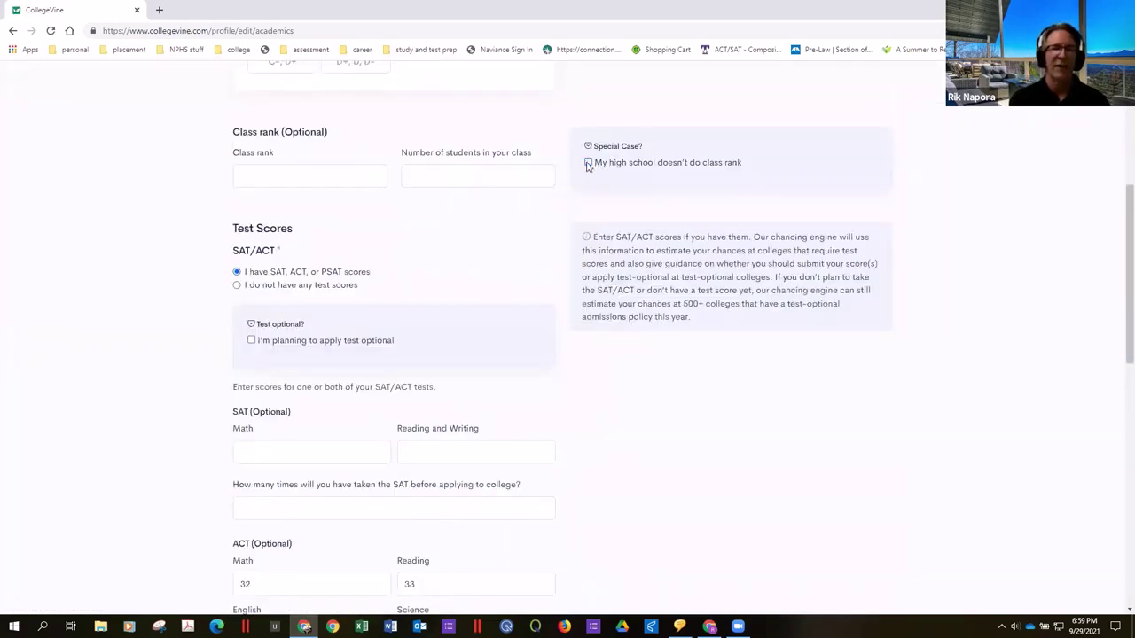
left_click(589, 164)
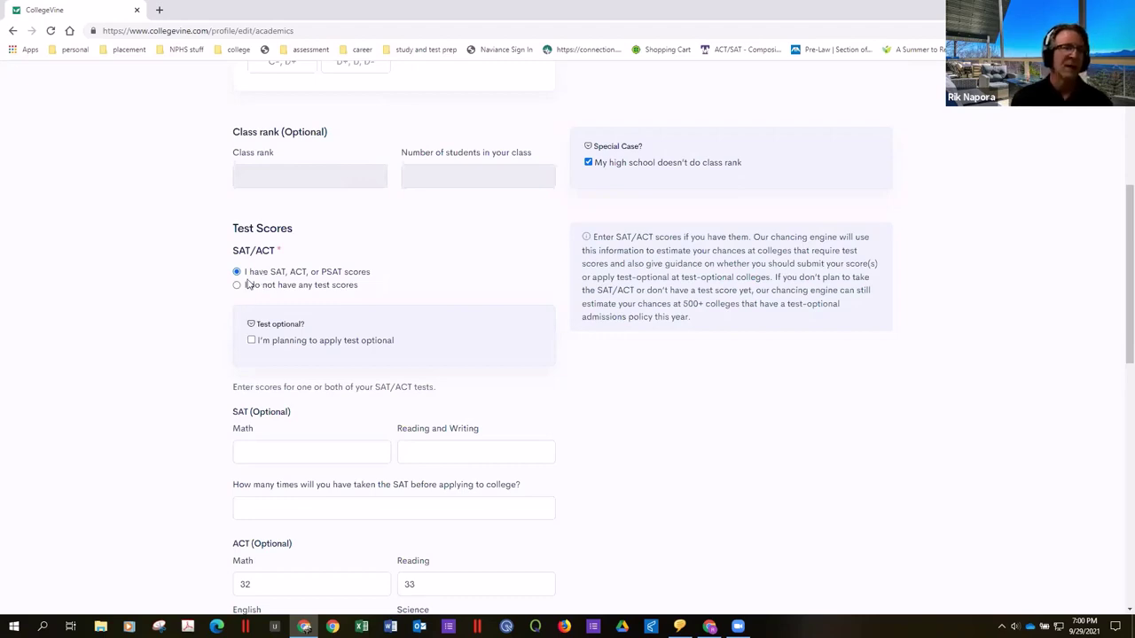
Check the ACT Math, Reading, English and Science scores in the academics section
scroll(392, 253, "down", 3)
double_click(278, 228)
left_click_drag(411, 229, 405, 229)
double_click(435, 278)
key("shift+Tab")
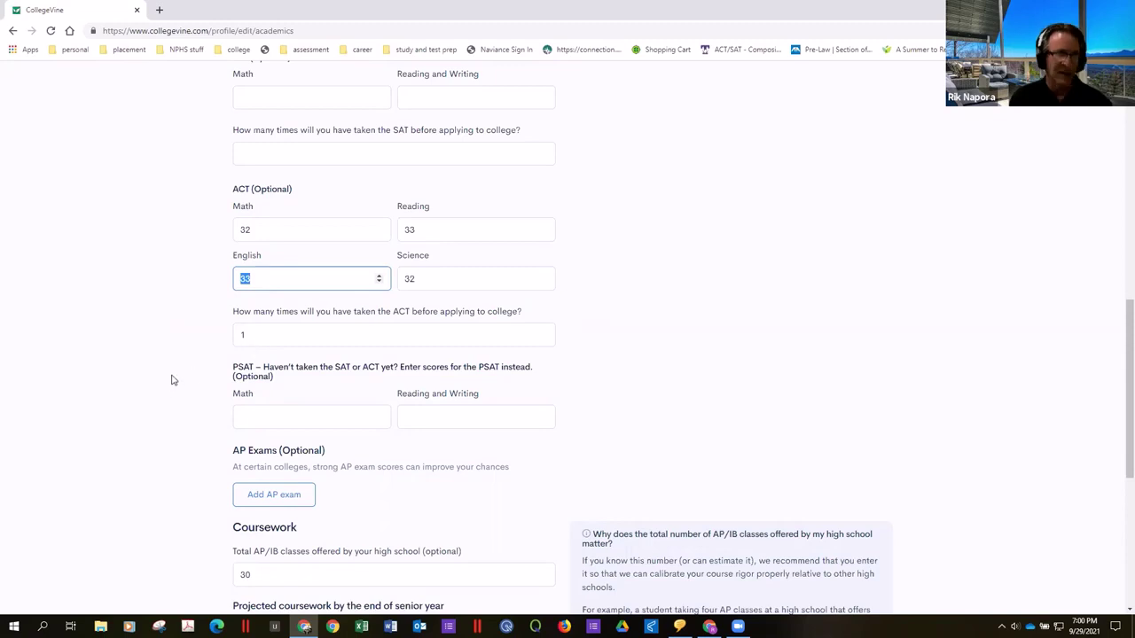
Review the PSAT, AP exam, projected and completed coursework fields, then save the academics section
scroll(183, 354, "down", 1)
scroll(183, 355, "down", 2)
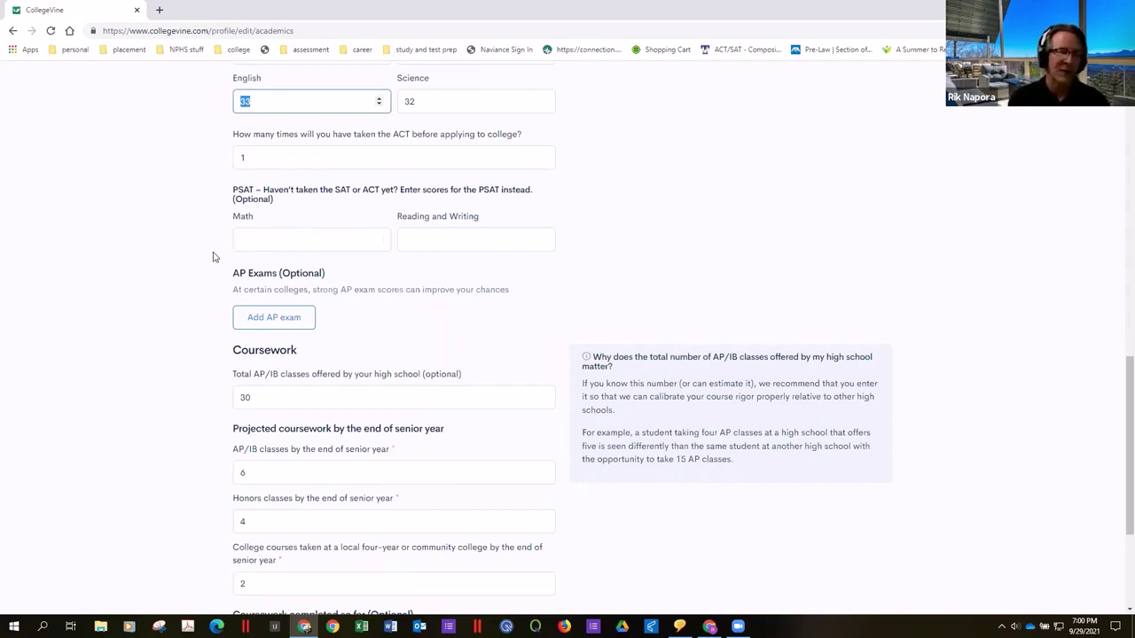
scroll(233, 268, "down", 3)
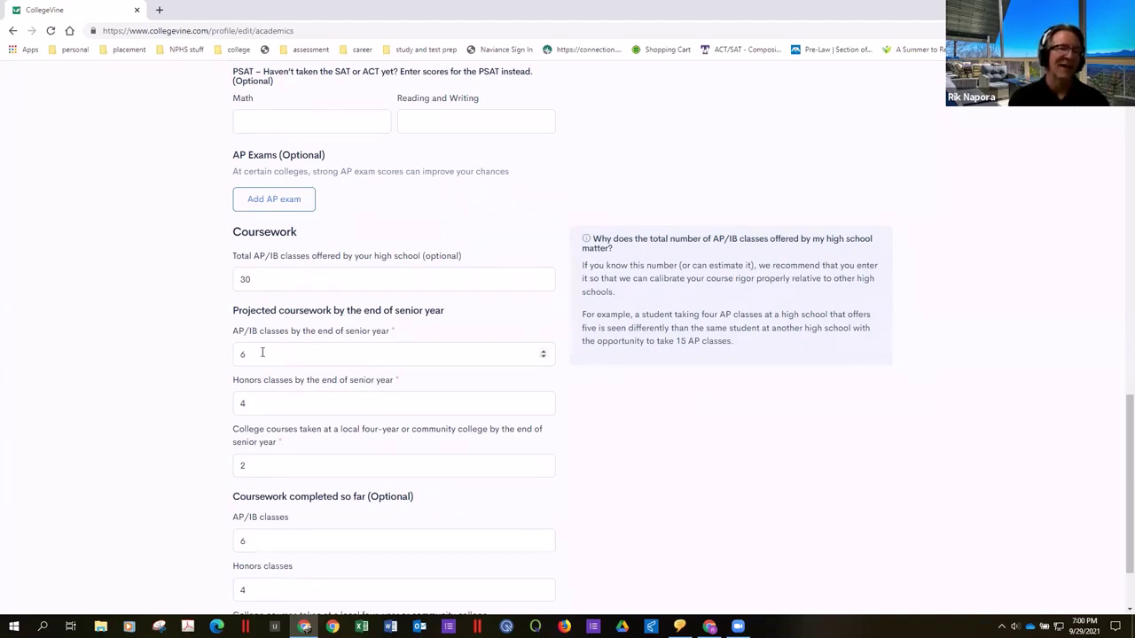
scroll(155, 371, "down", 1)
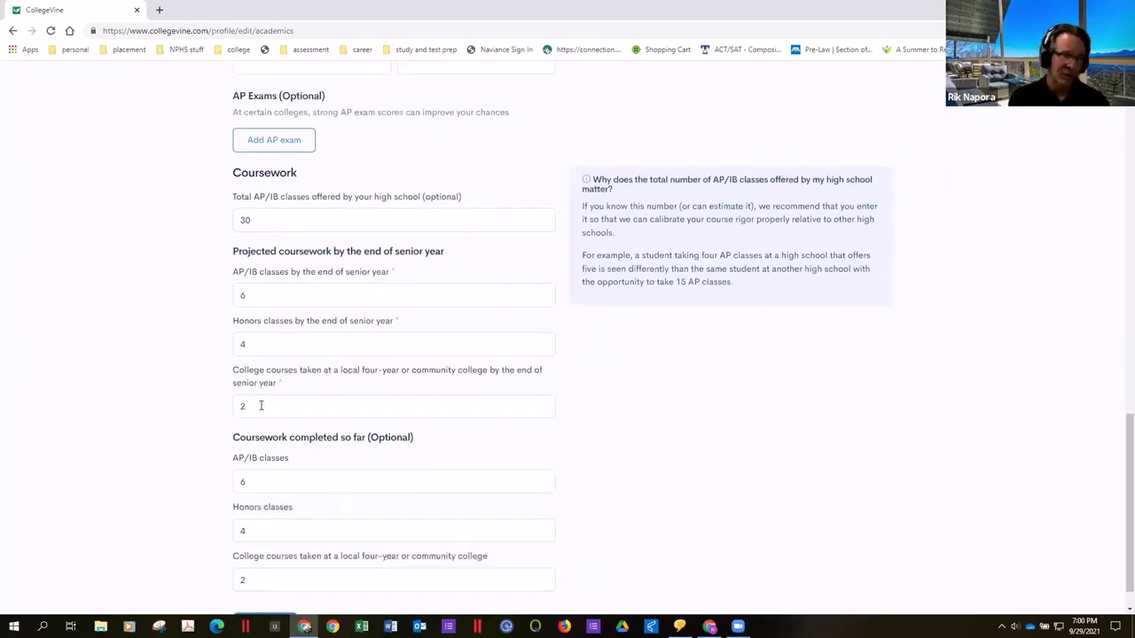
scroll(312, 397, "down", 1)
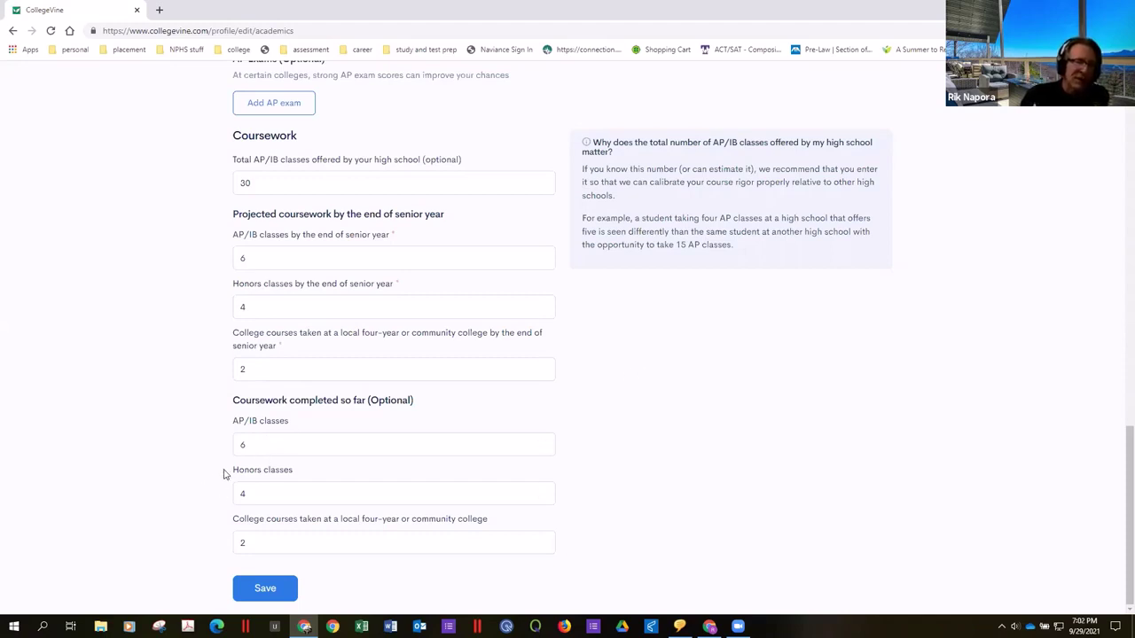
left_click(267, 588)
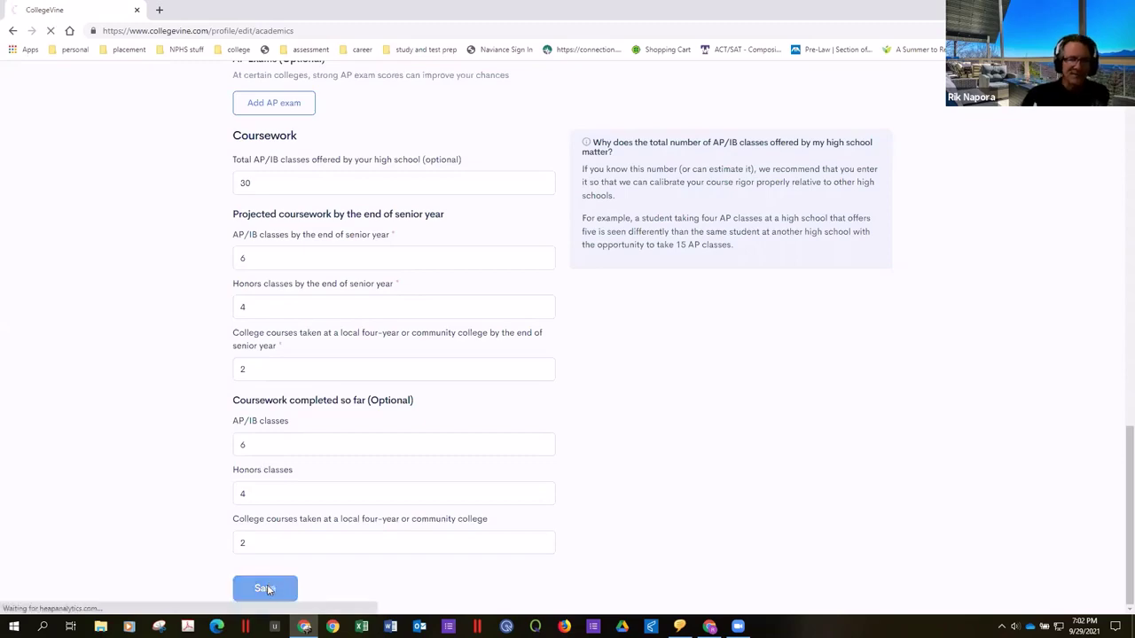
Look over the saved profile and open the tool for building a school list
scroll(748, 288, "down", 6)
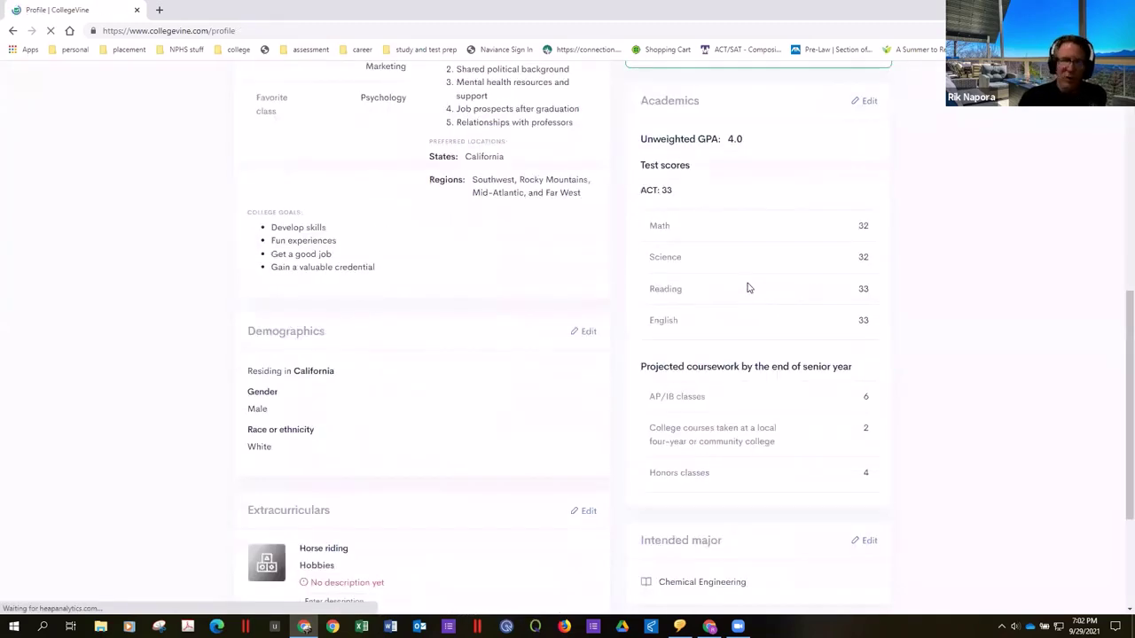
scroll(747, 283, "down", 3)
scroll(656, 302, "up", 8)
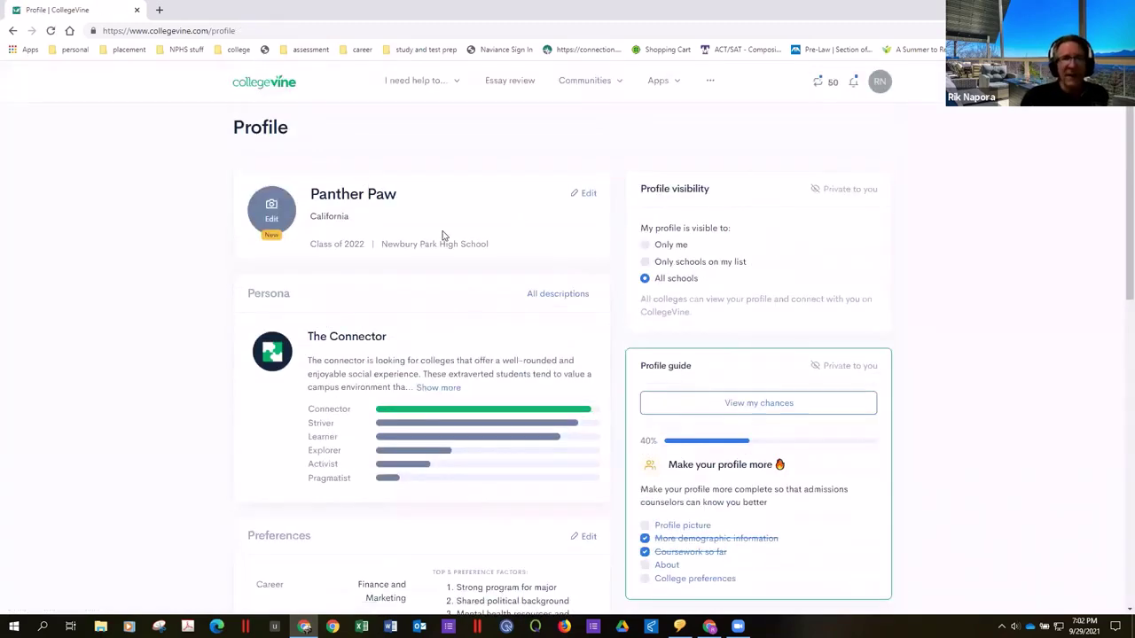
mouse_move(407, 81)
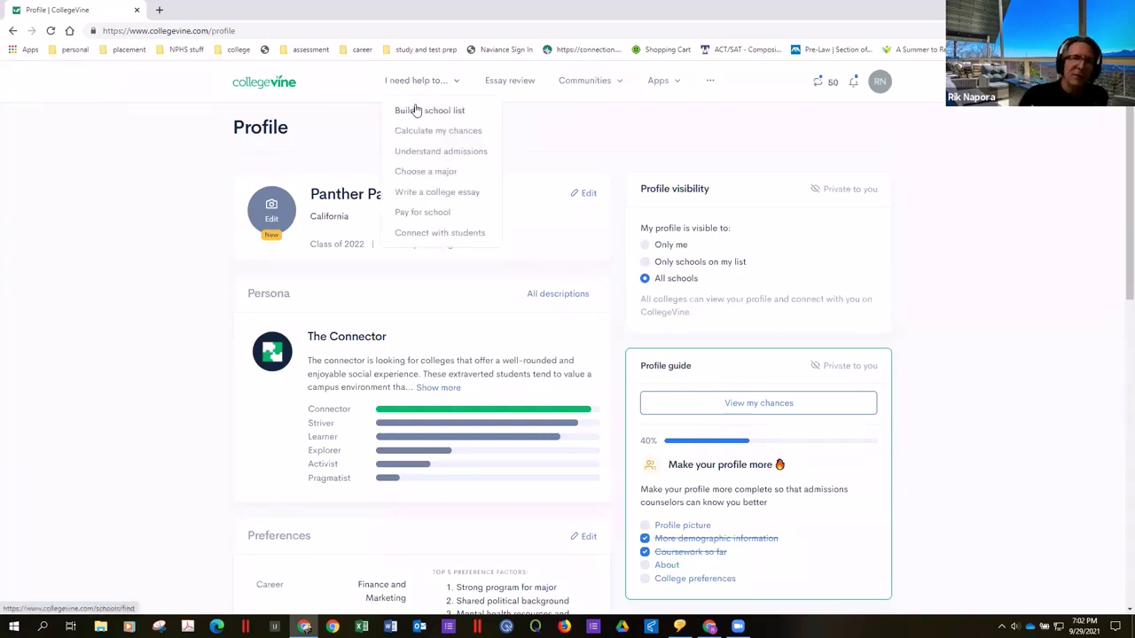
left_click(415, 110)
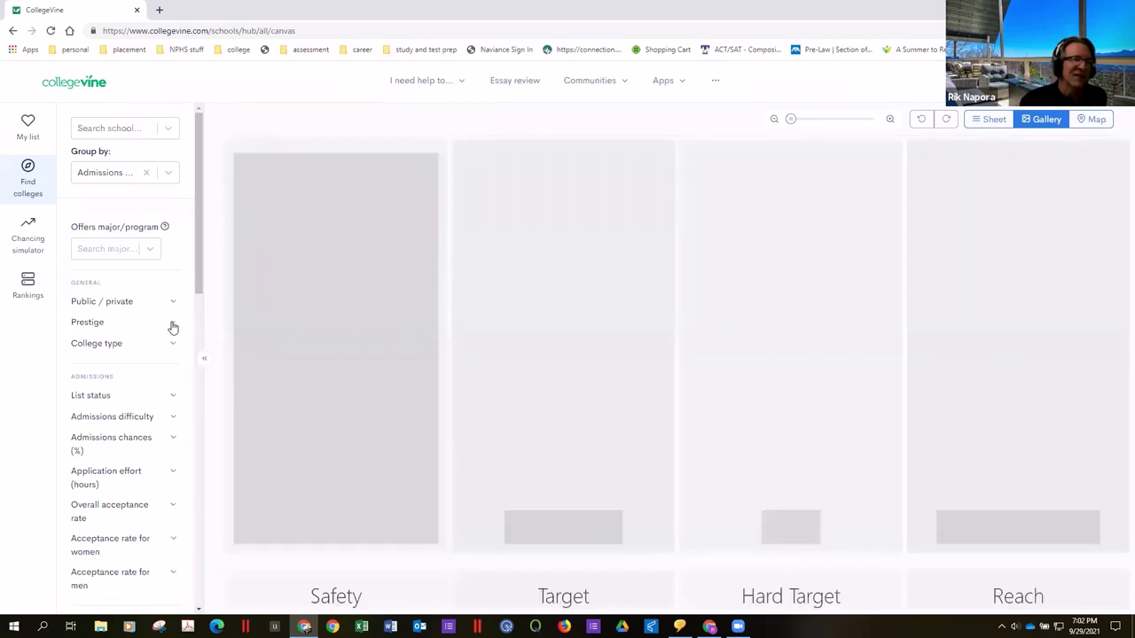
Expand the Prestige and Application effort (hours) filters and examine the college search filters for admissions, cost and location
left_click(173, 324)
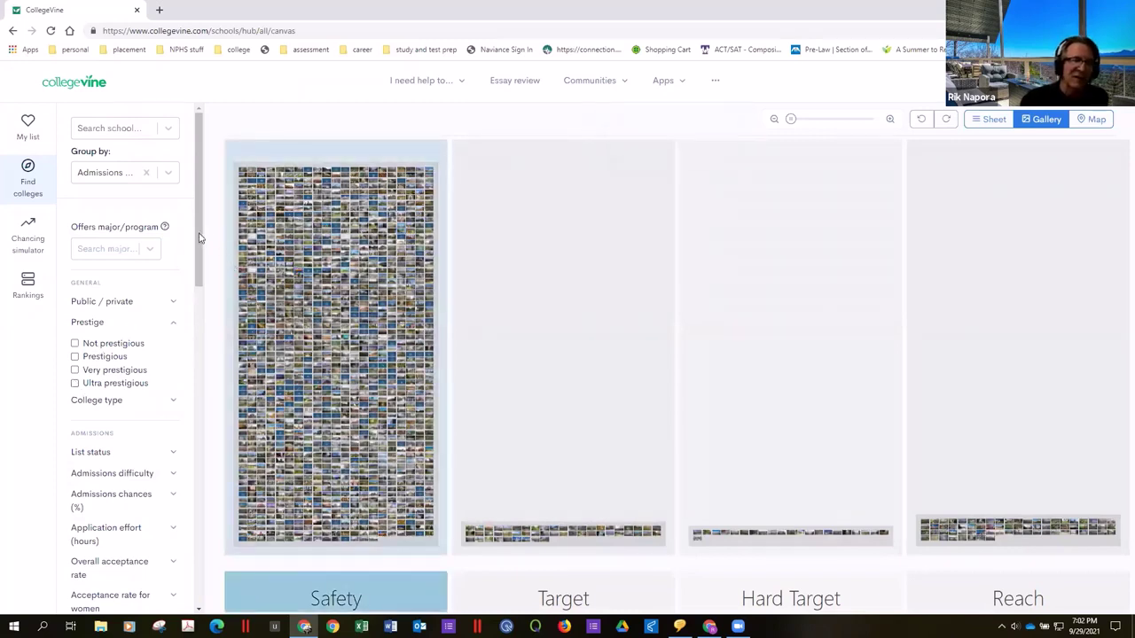
scroll(192, 277, "down", 3)
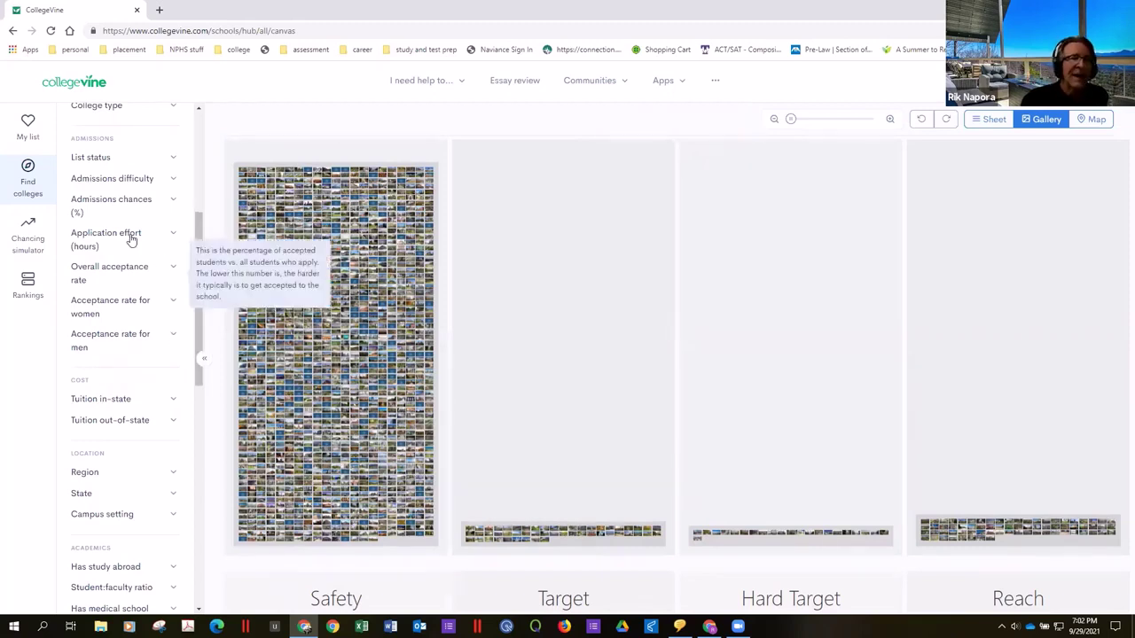
left_click(173, 235)
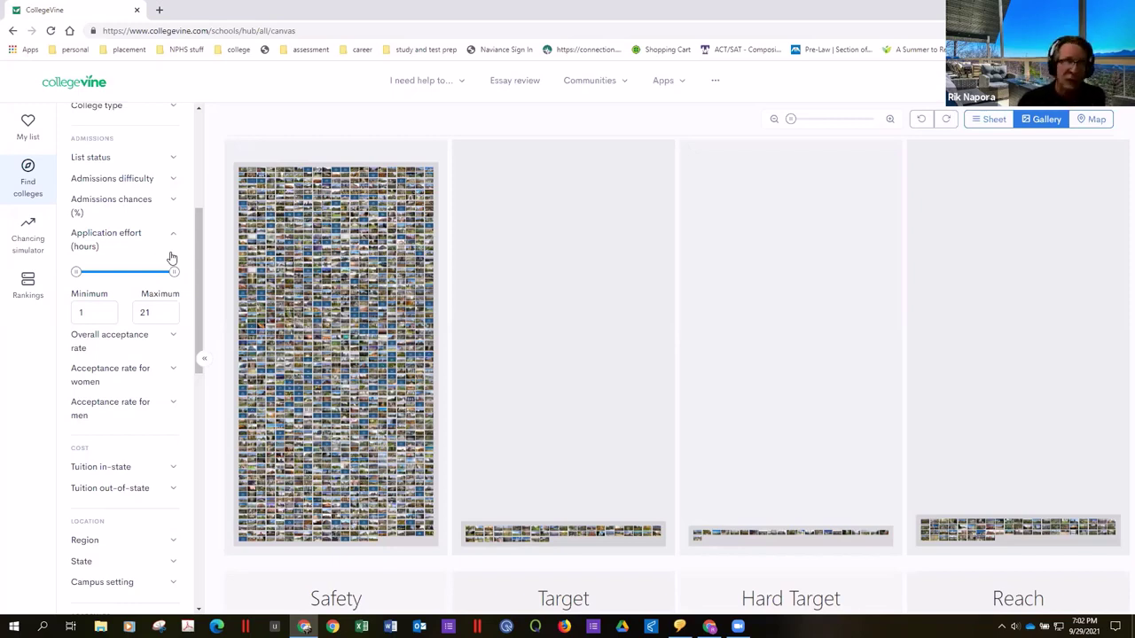
mouse_move(187, 332)
scroll(199, 345, "down", 2)
scroll(214, 383, "down", 2)
scroll(215, 390, "down", 1)
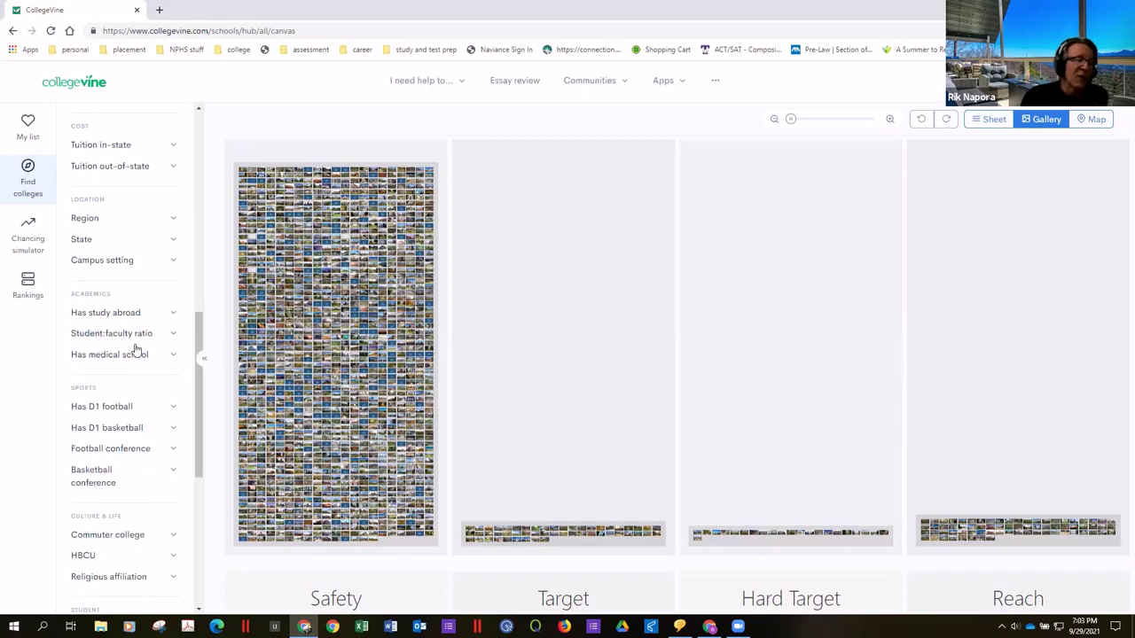
Examine the remaining college search filters for academics, sports, culture and life, students and application requirements
mouse_move(138, 337)
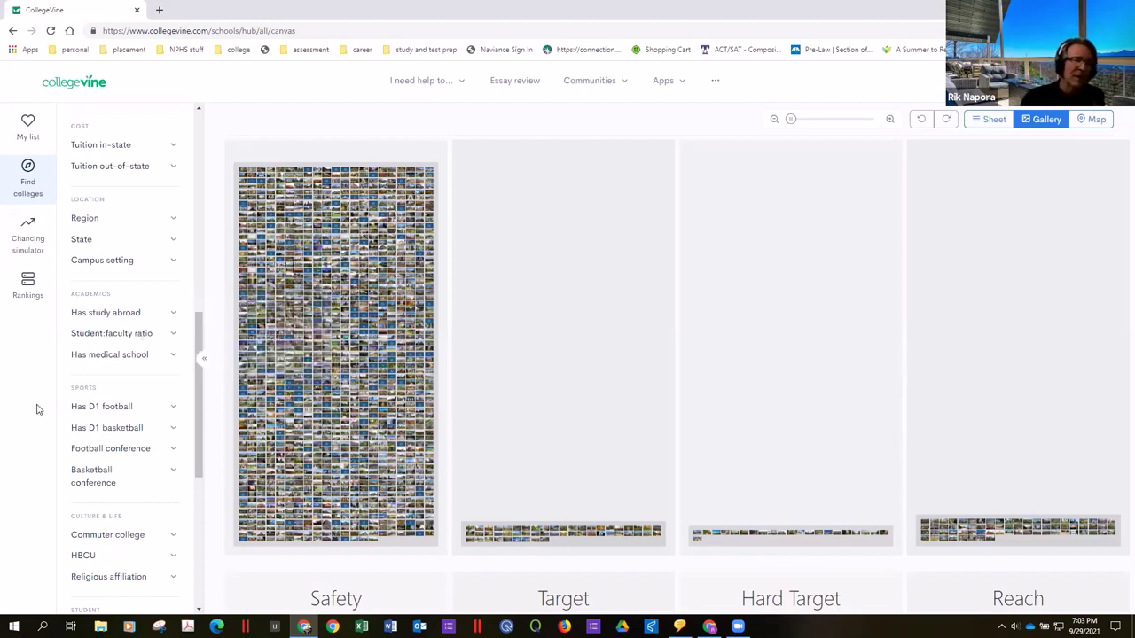
scroll(199, 346, "down", 1)
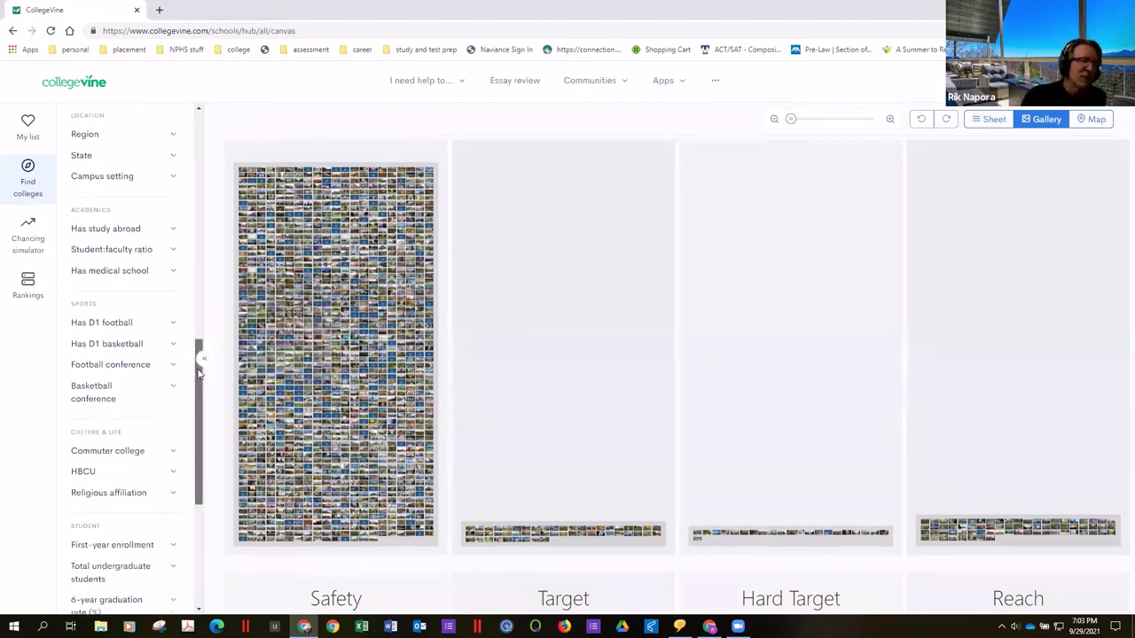
left_click_drag(199, 458, 202, 518)
mouse_move(90, 352)
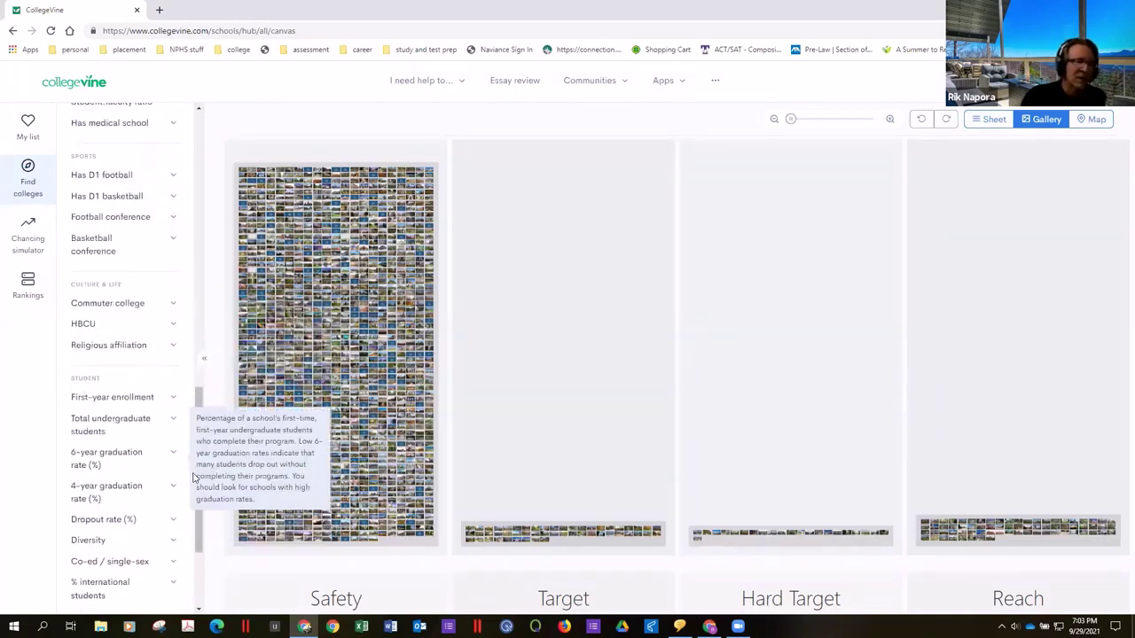
left_click_drag(197, 533, 191, 592)
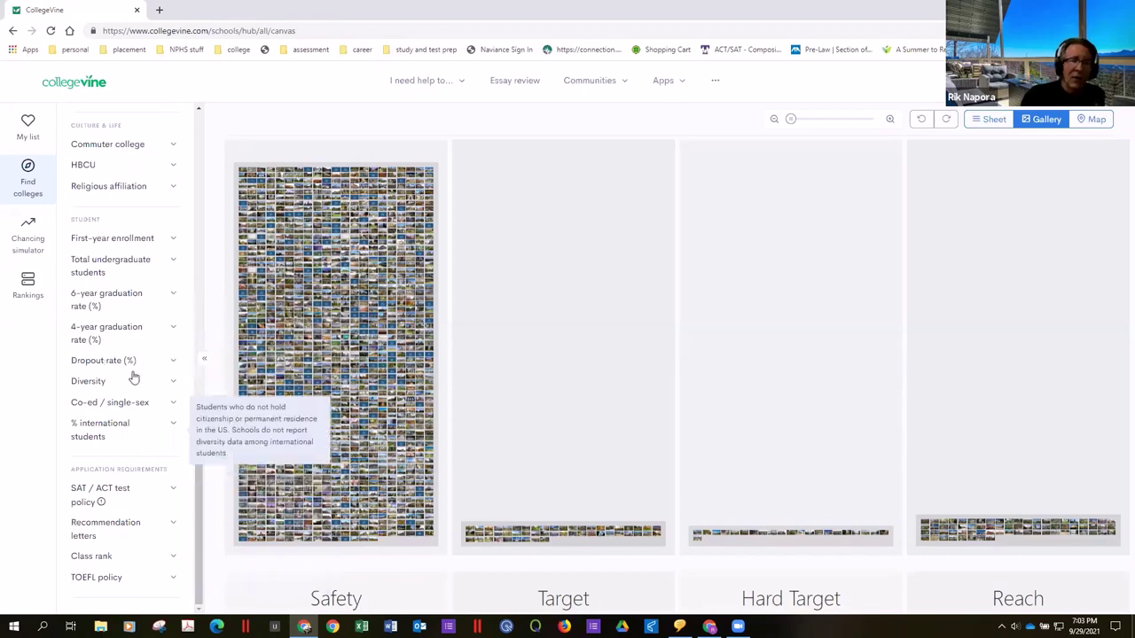
scroll(132, 375, "up", 15)
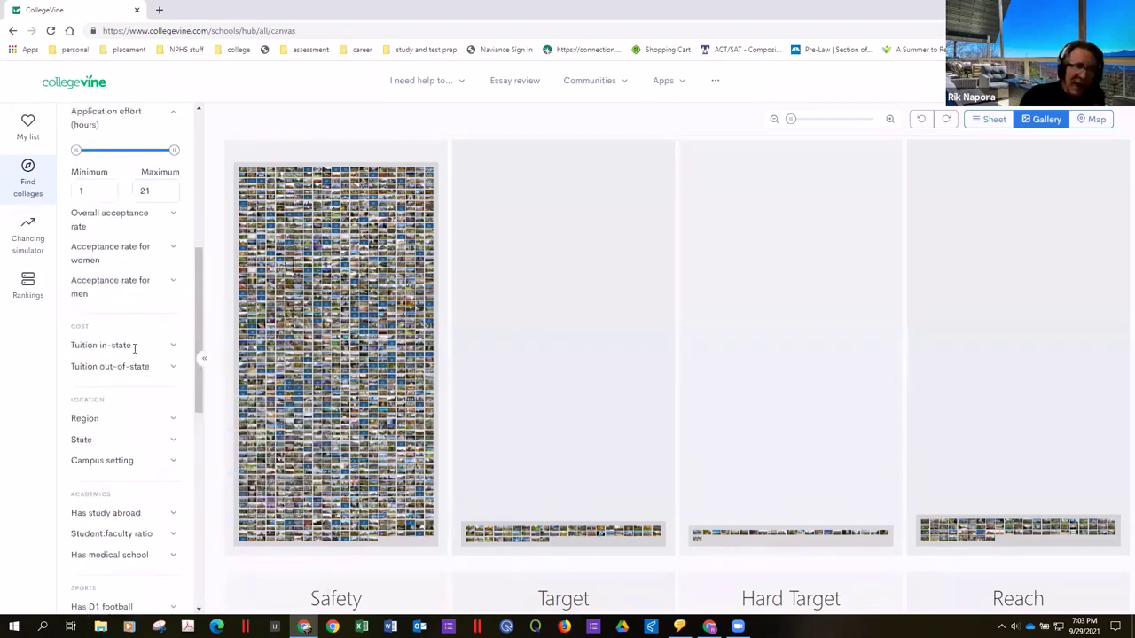
Open the saved college list as a sheet and examine each school's admissions difficulty and chances, including Stanford University's
left_click(26, 131)
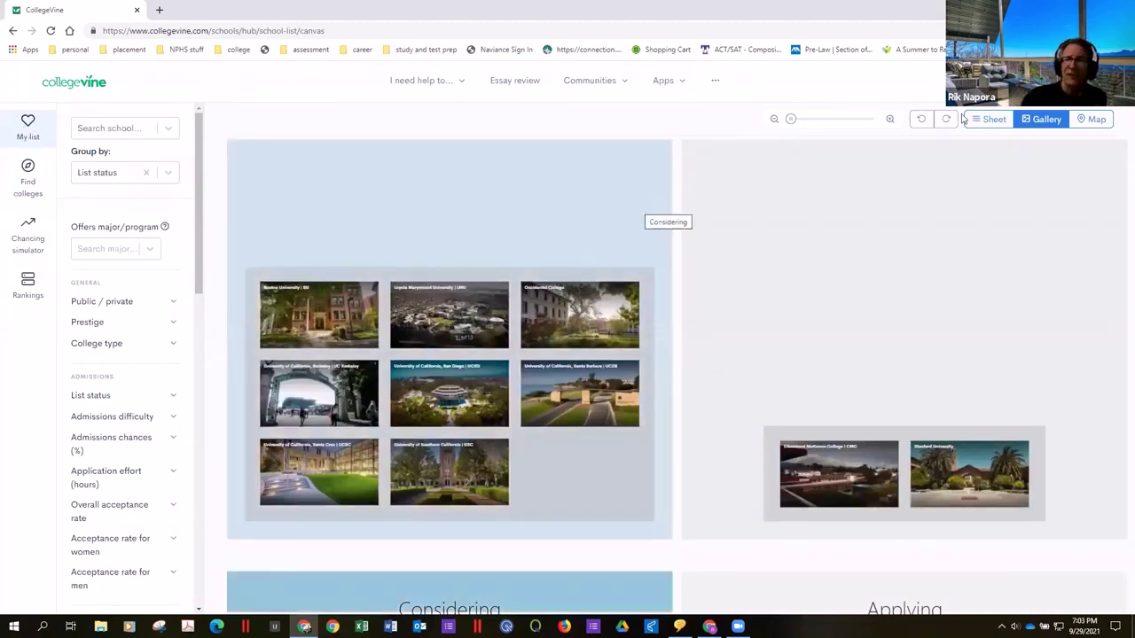
left_click(993, 120)
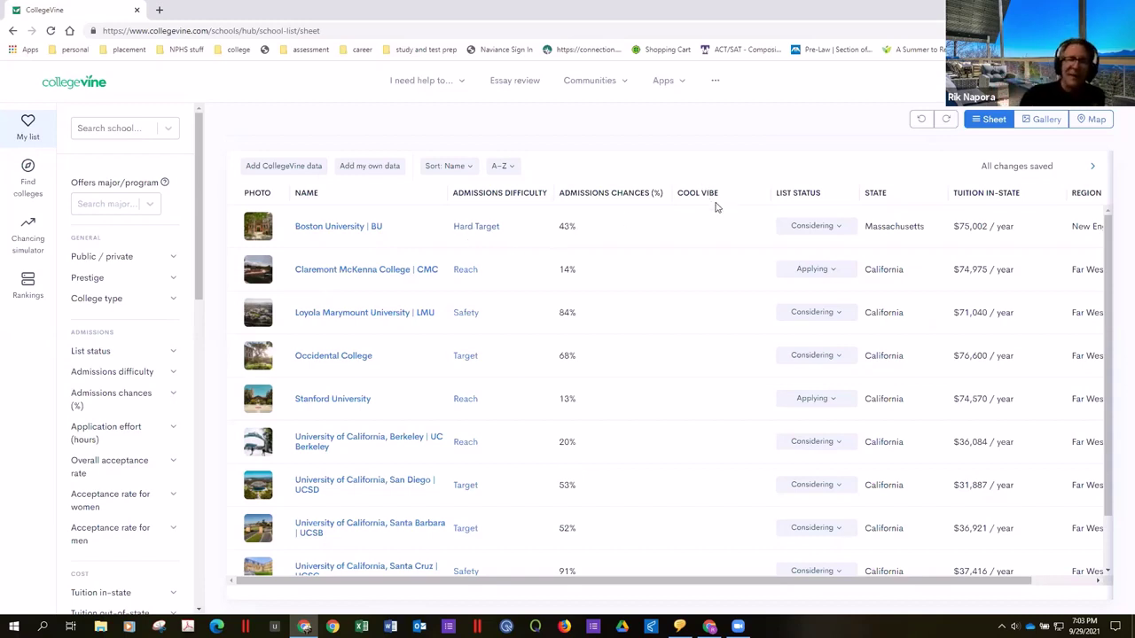
left_click(710, 232)
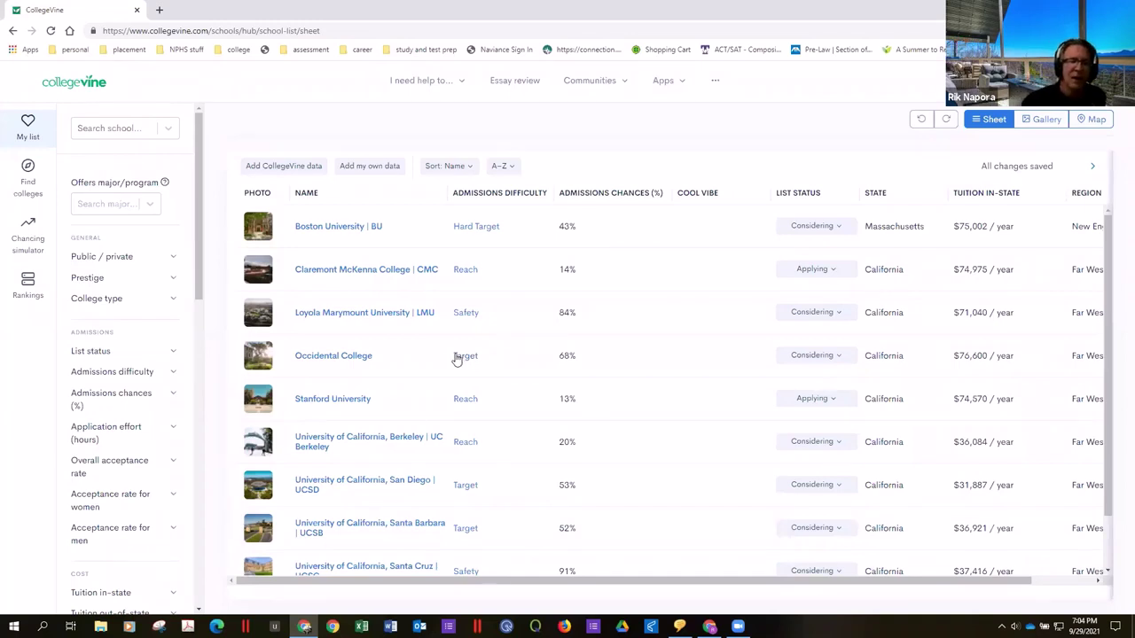
scroll(397, 322, "down", 1)
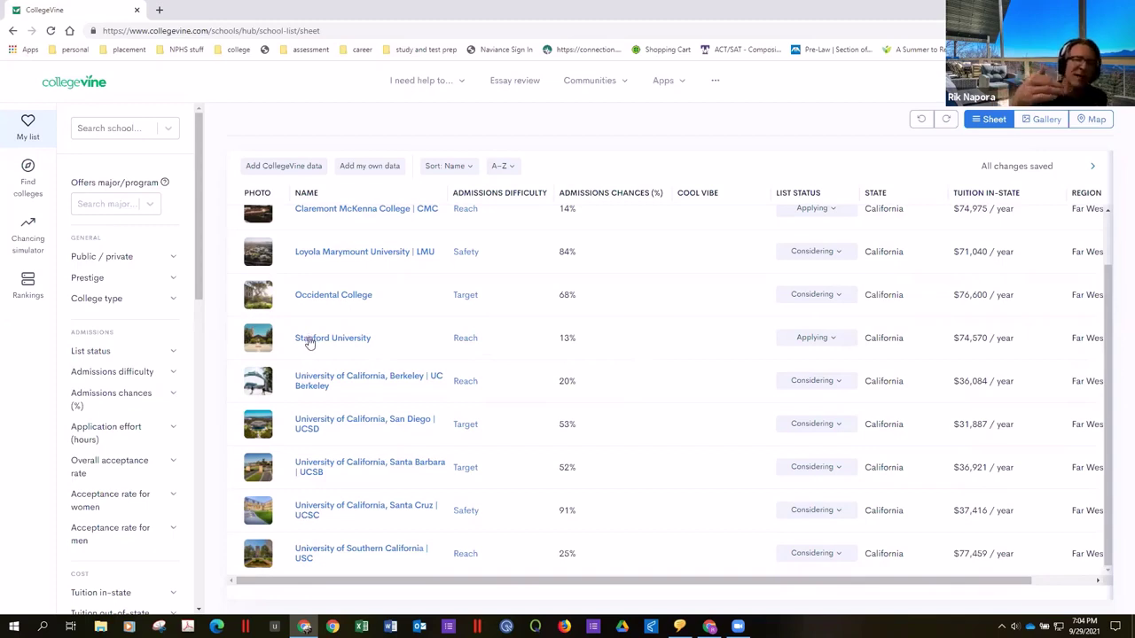
left_click_drag(559, 341, 592, 337)
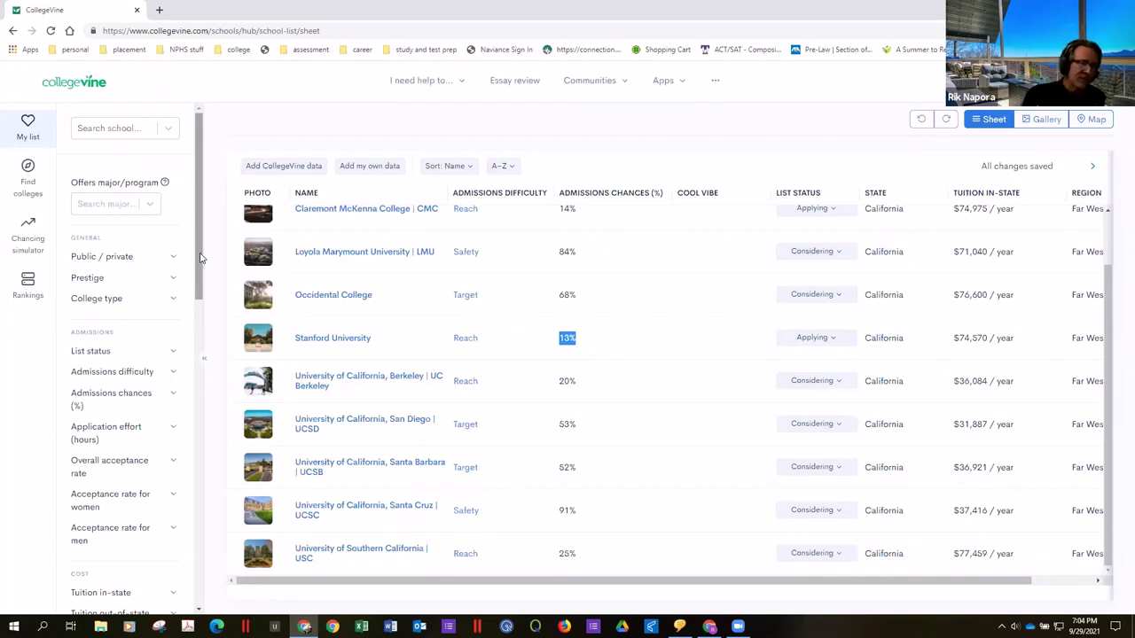
left_click_drag(200, 254, 200, 293)
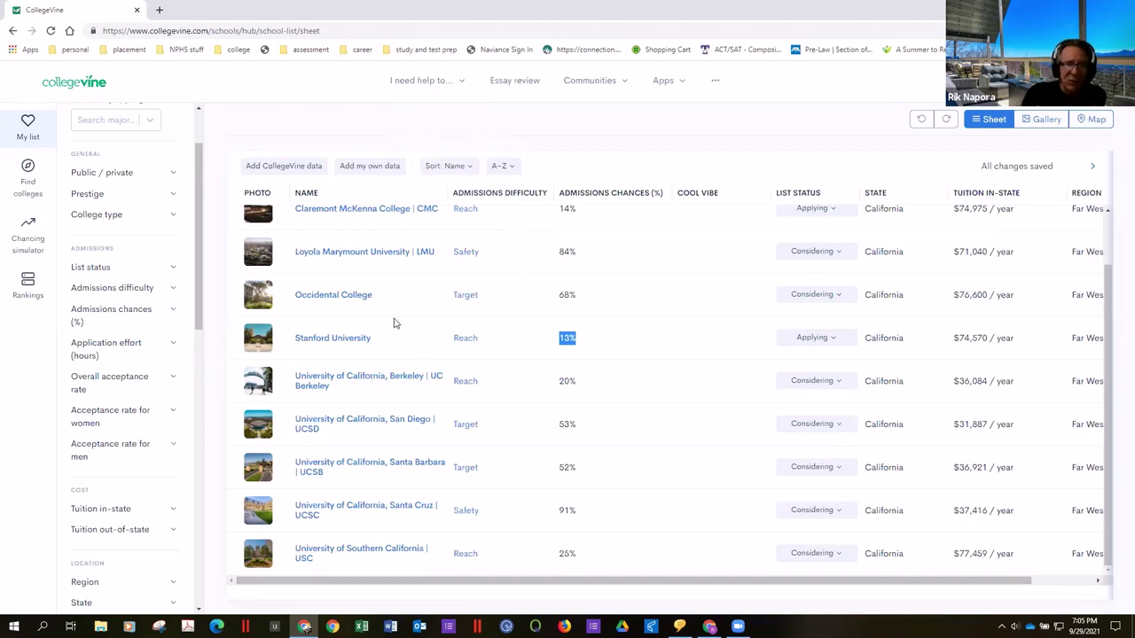
Display the college list as a gallery and then as a map
left_click(1033, 130)
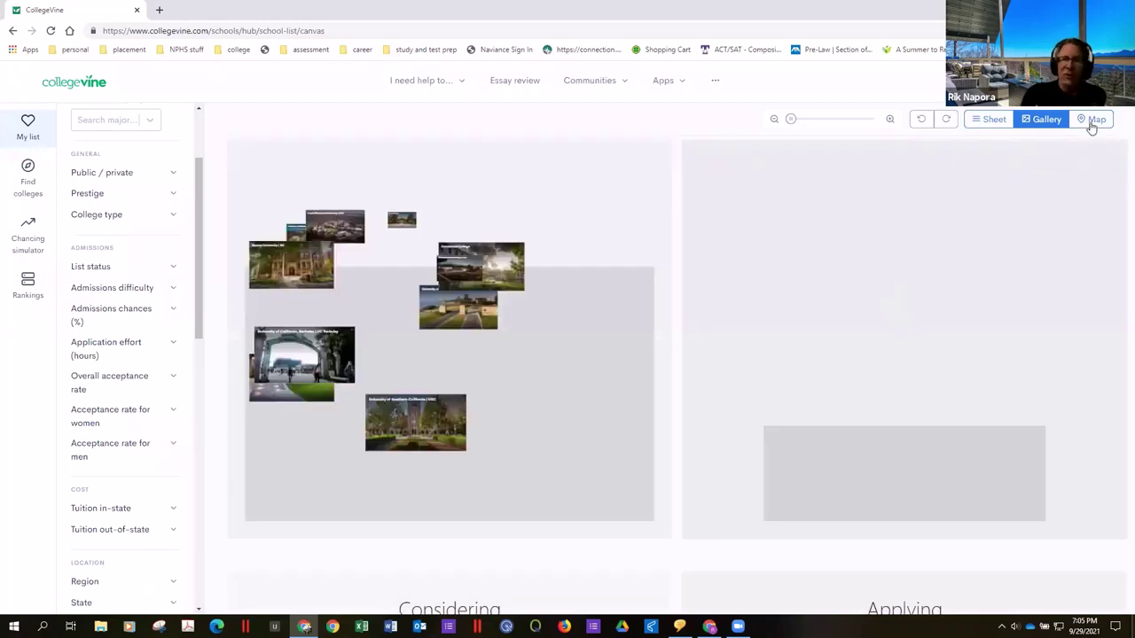
left_click(1092, 124)
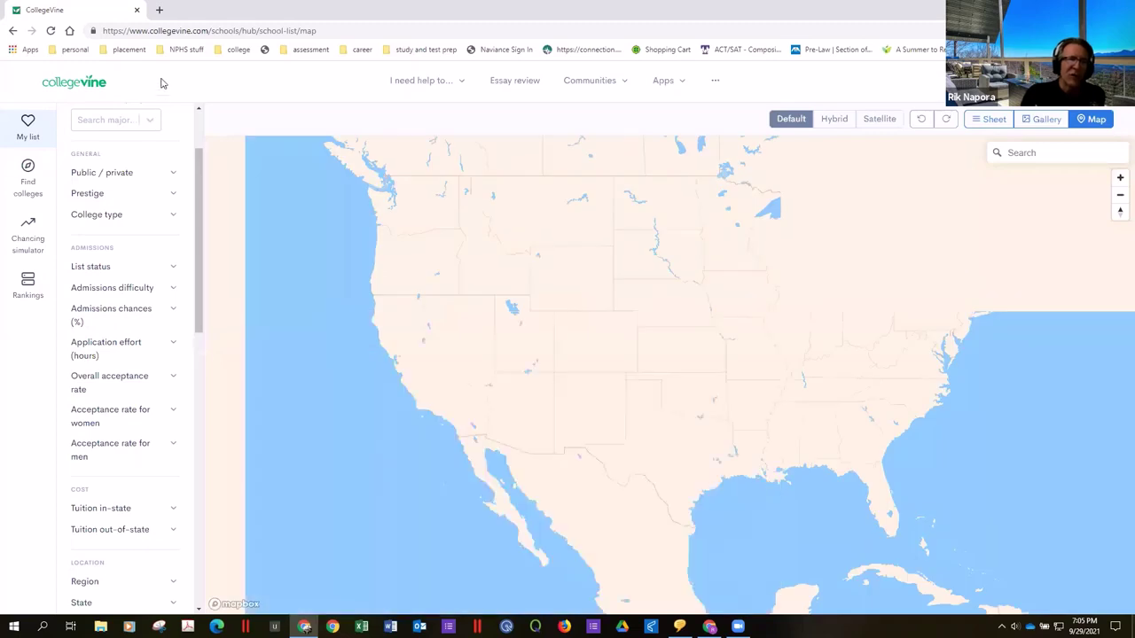
Close CollegeVine, return to Naviance and examine Carnegie Mellon University's admissions data and the high school's application history
left_click(136, 13)
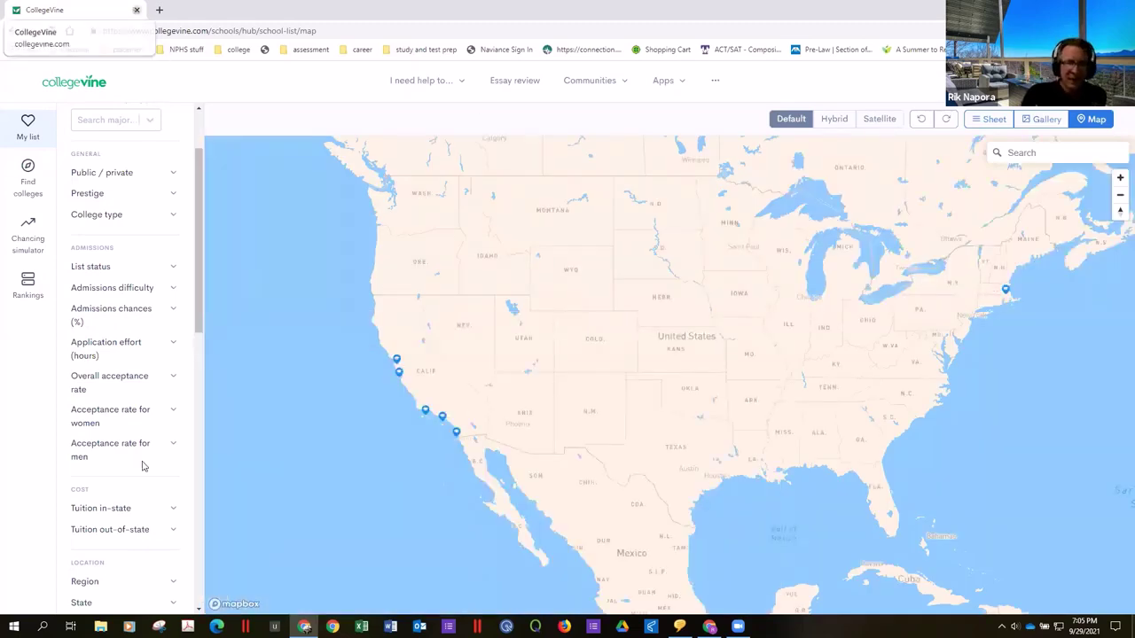
scroll(177, 376, "up", 5)
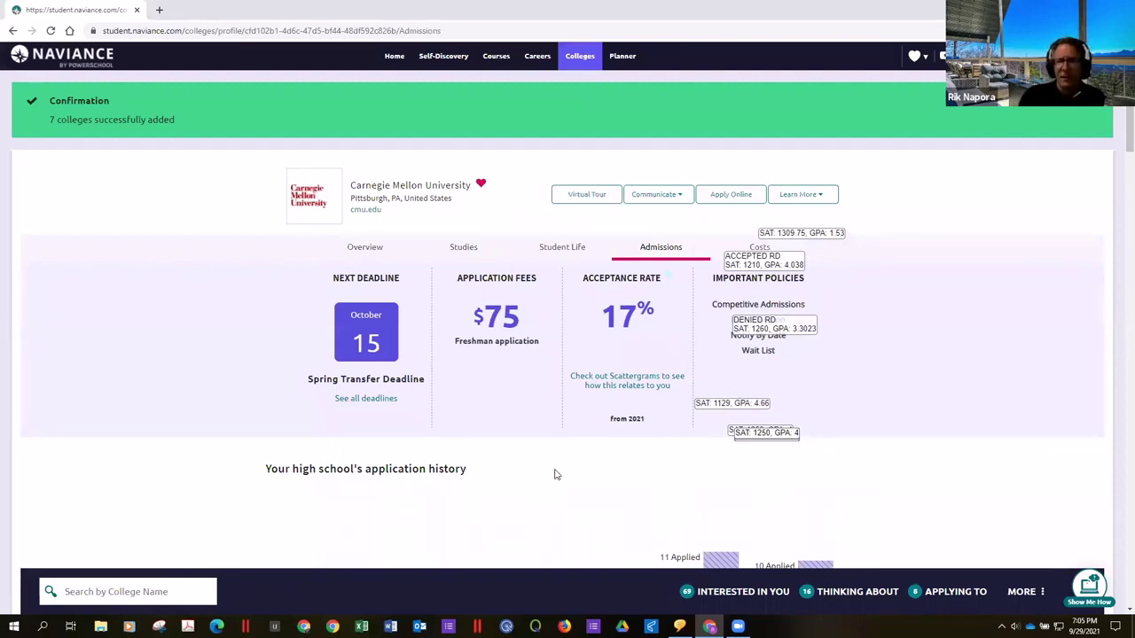
scroll(586, 460, "down", 4)
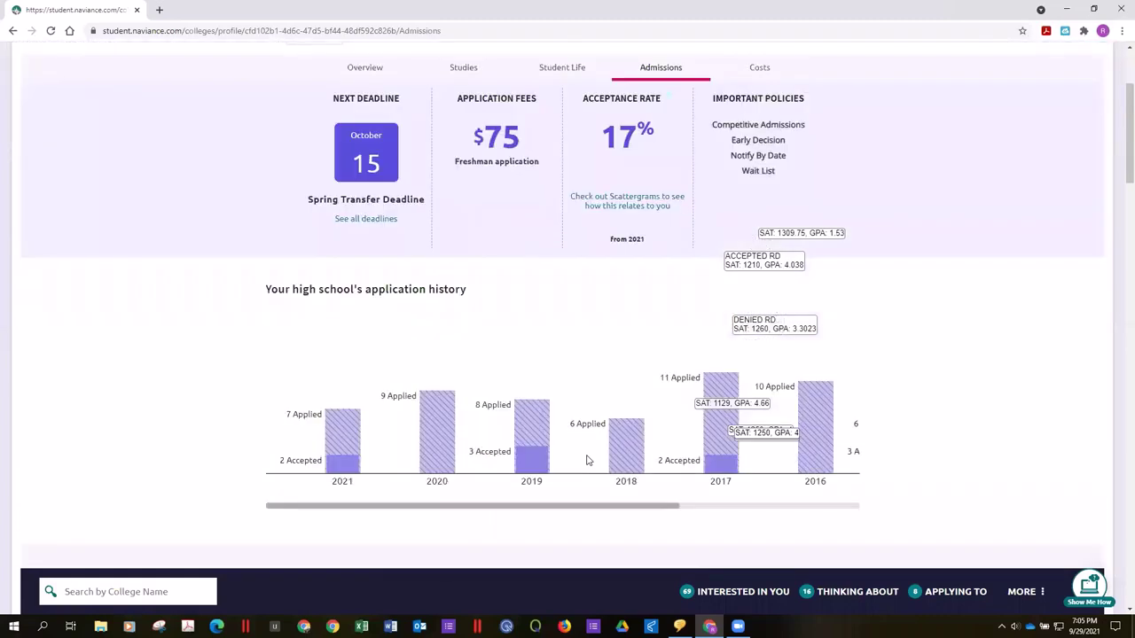
scroll(538, 411, "up", 4)
scroll(294, 305, "down", 1)
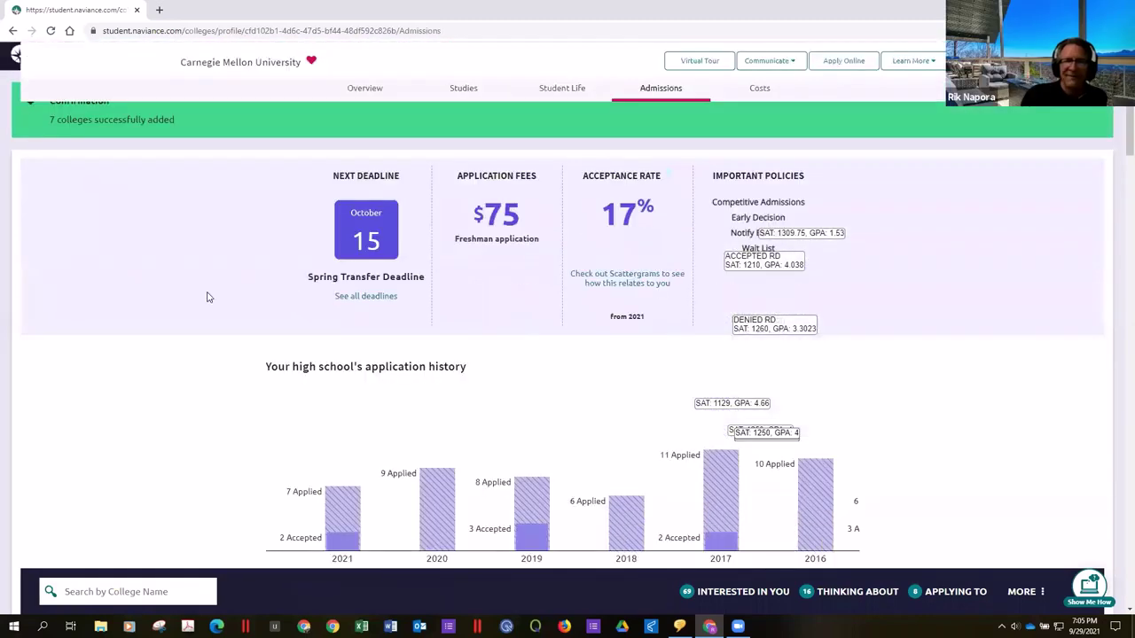
scroll(209, 292, "up", 1)
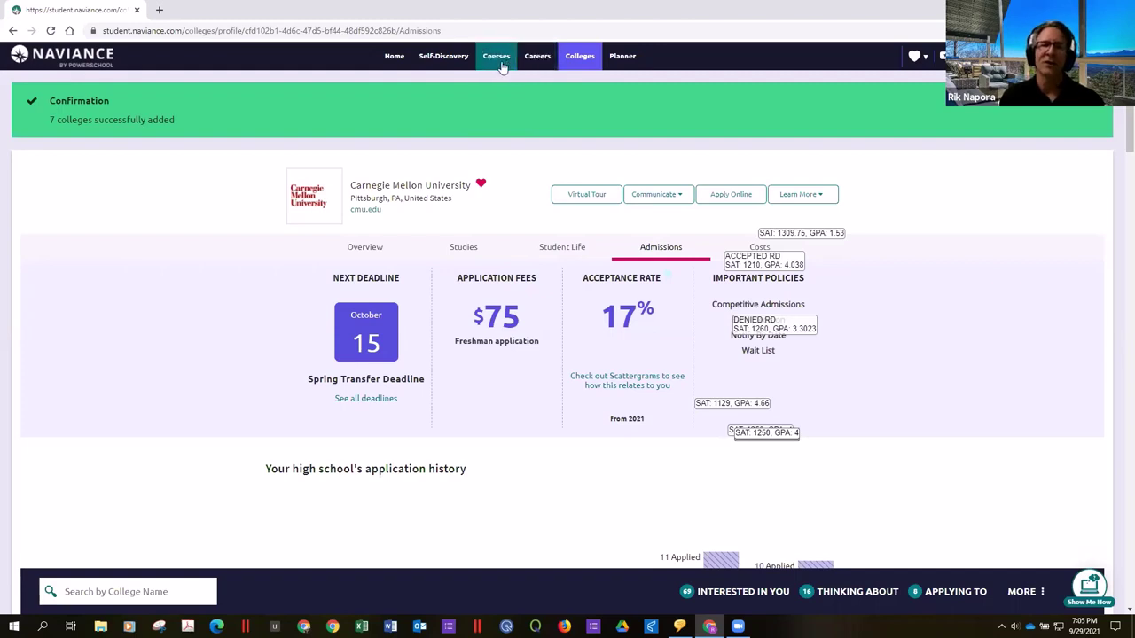
left_click(396, 57)
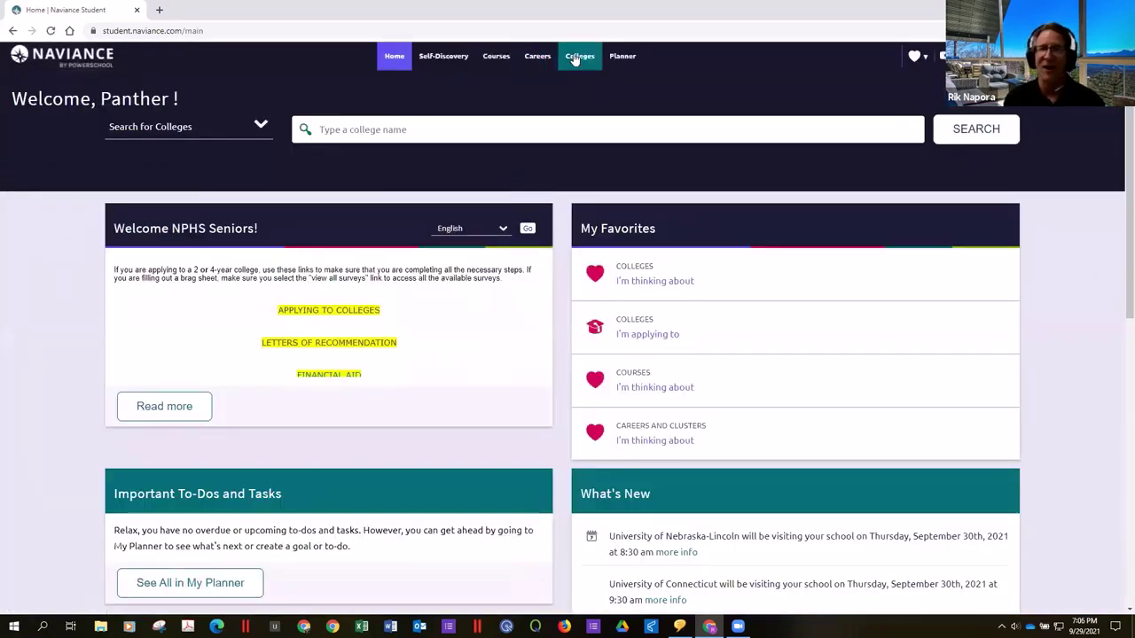
left_click(574, 59)
left_click(457, 117)
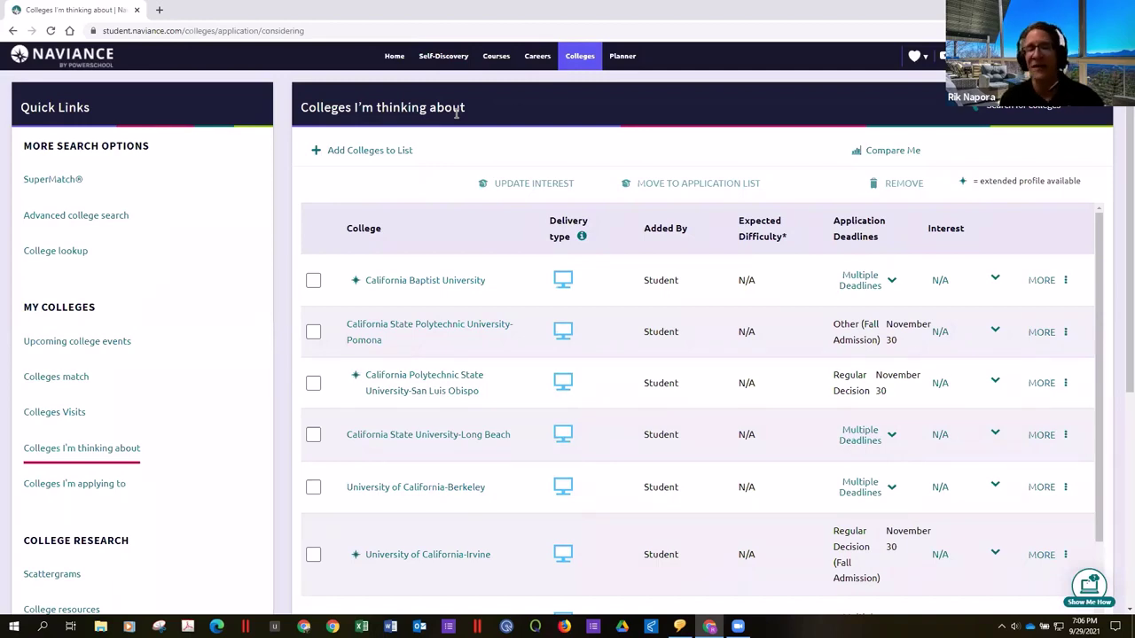
Select University of California-Berkeley, University of California-Irvine, University of California-San Diego and Carnegie Mellon University in the list
scroll(522, 304, "down", 1)
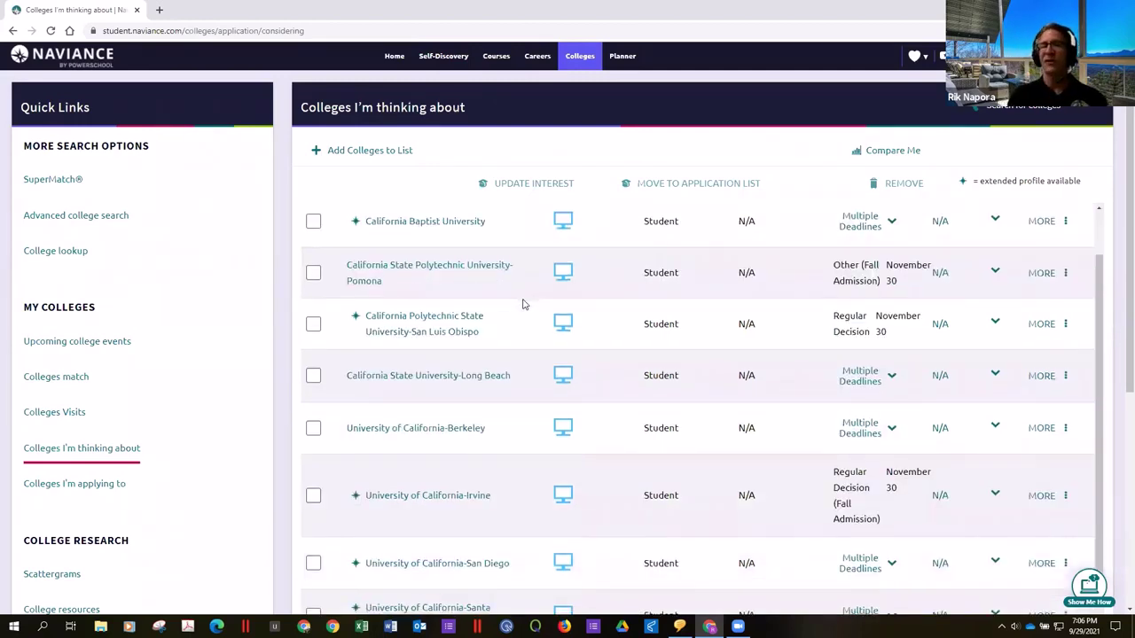
scroll(382, 330, "down", 1)
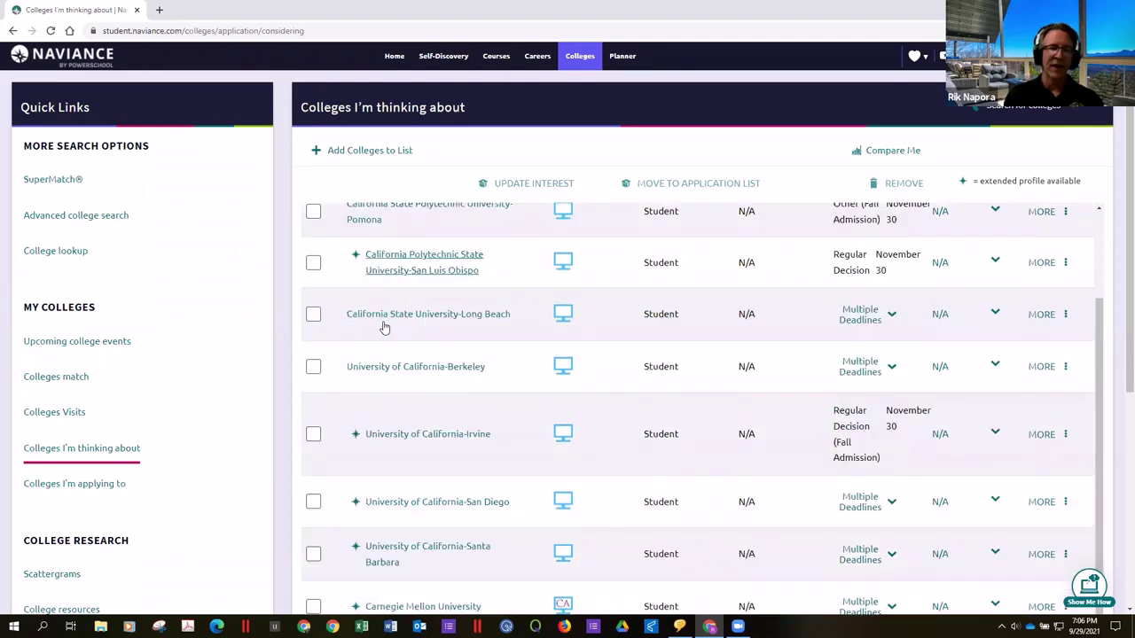
scroll(384, 328, "down", 1)
left_click(313, 330)
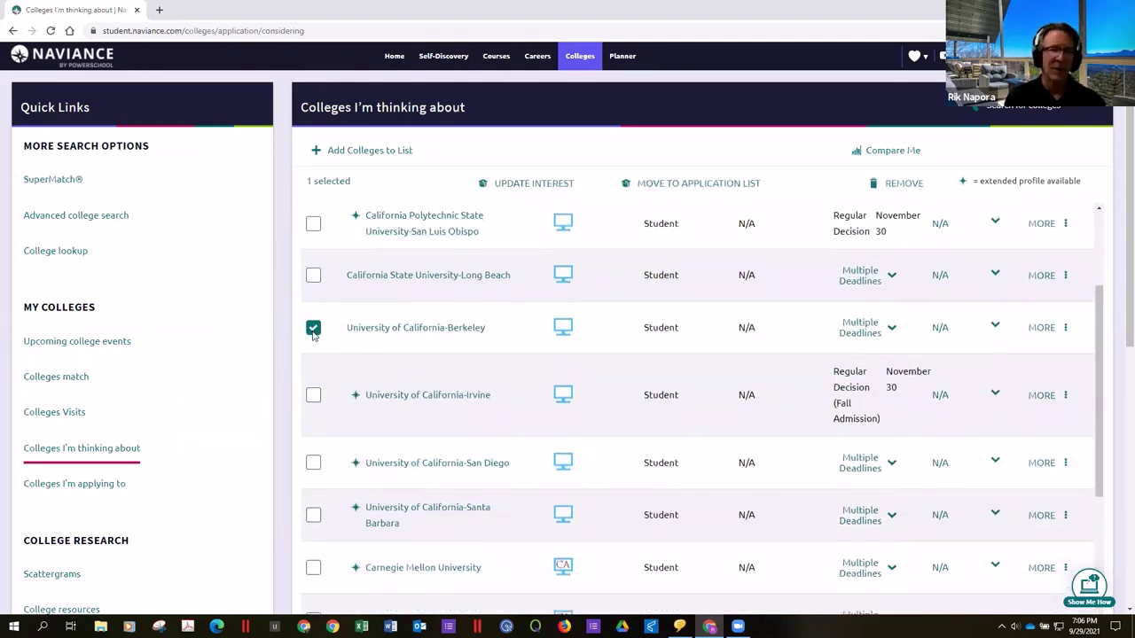
left_click(314, 396)
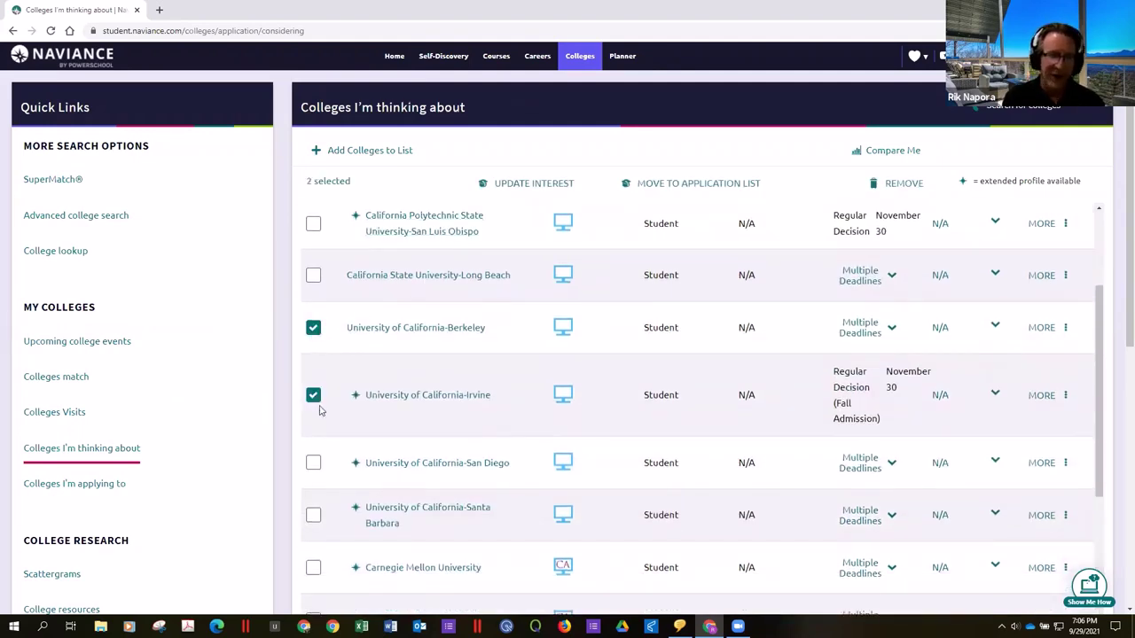
left_click(315, 464)
scroll(461, 345, "down", 3)
left_click(313, 390)
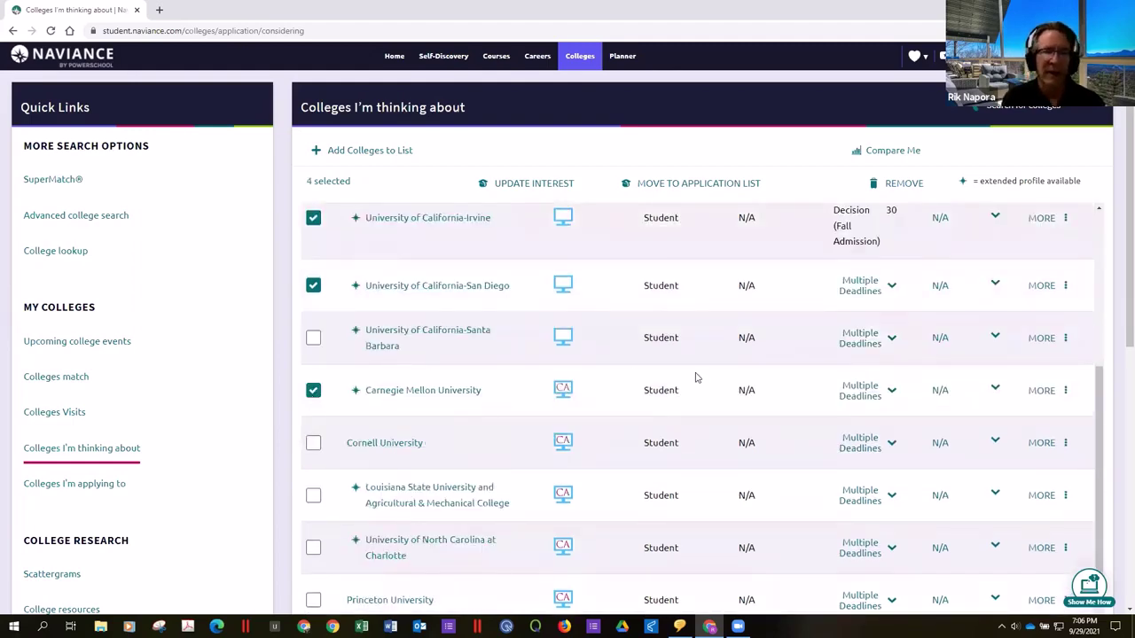
Start moving the selected colleges to the application list and set Carnegie Mellon University's deadline to Early Decision November 1
scroll(697, 375, "up", 5)
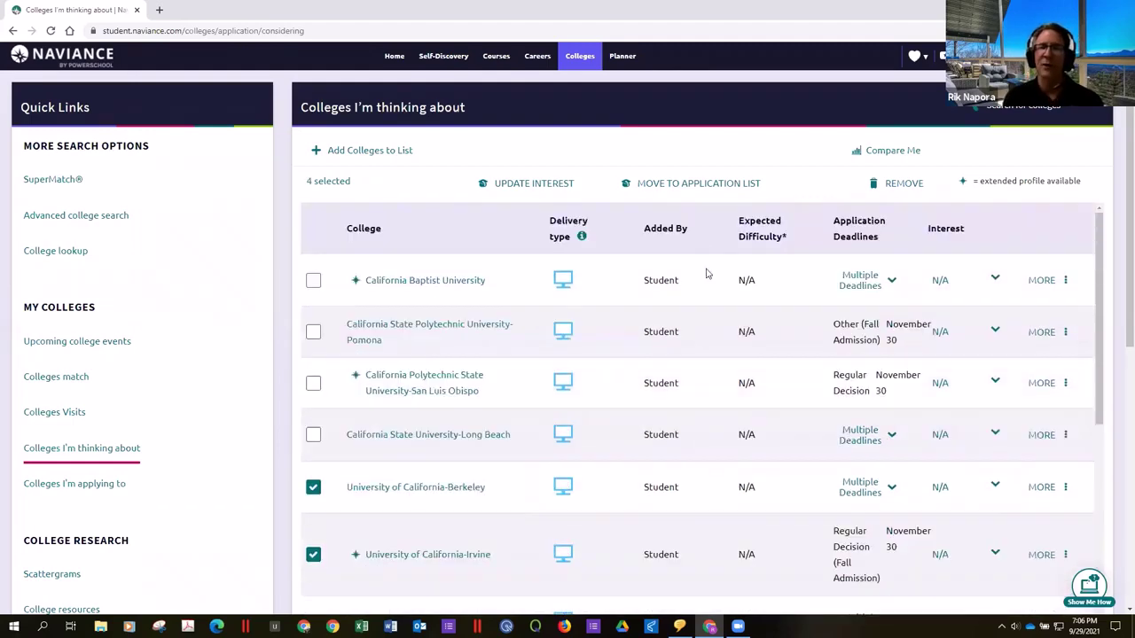
left_click(696, 183)
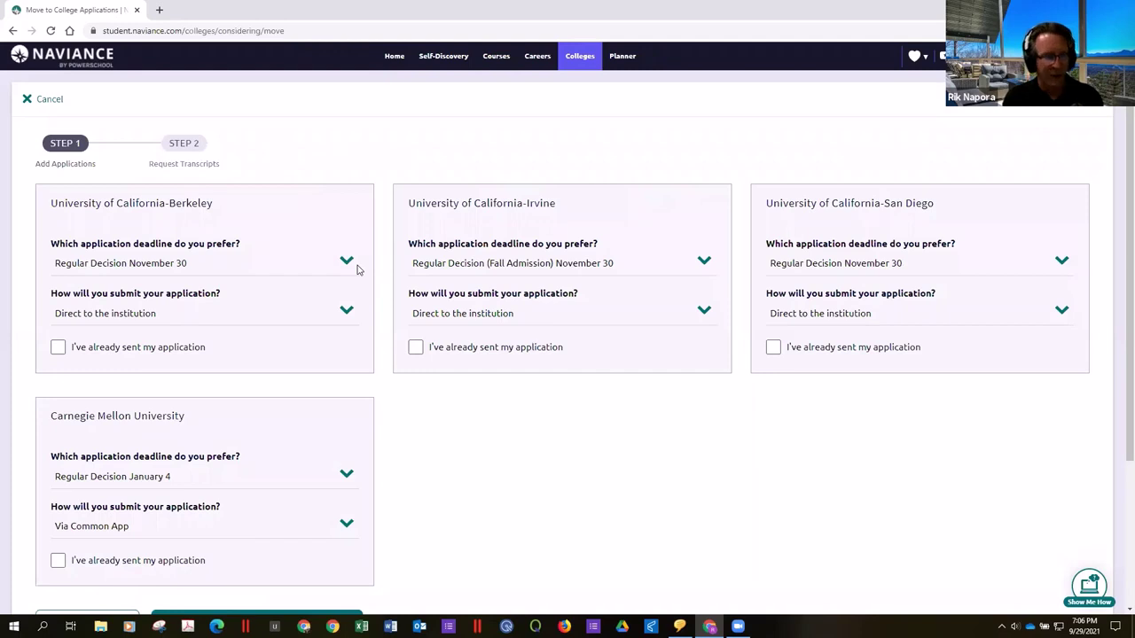
left_click(347, 476)
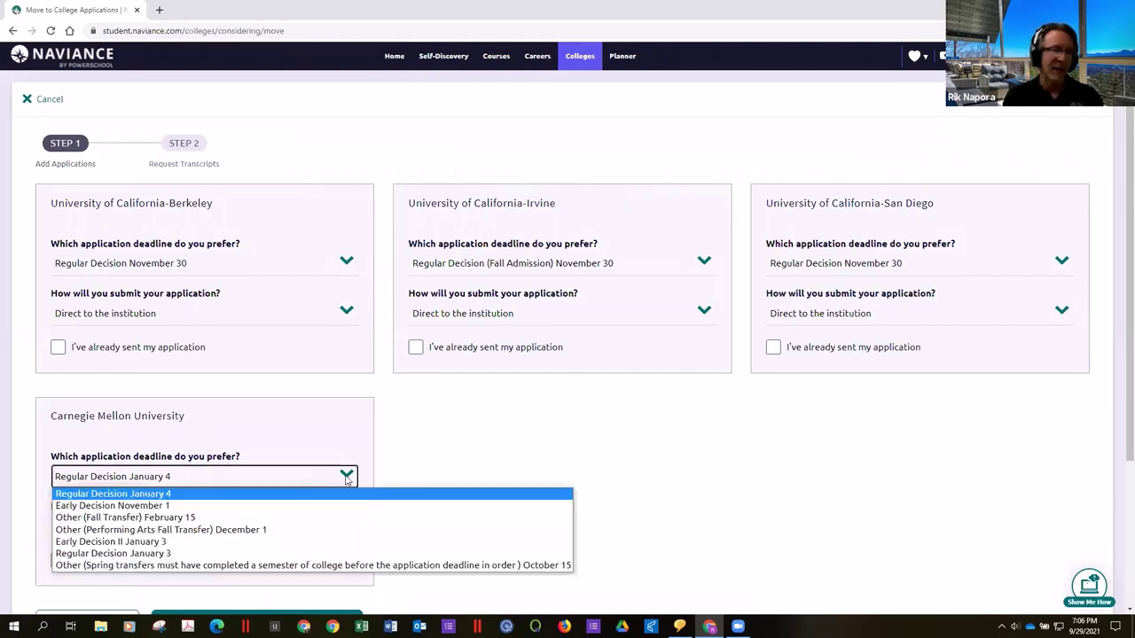
left_click(221, 507)
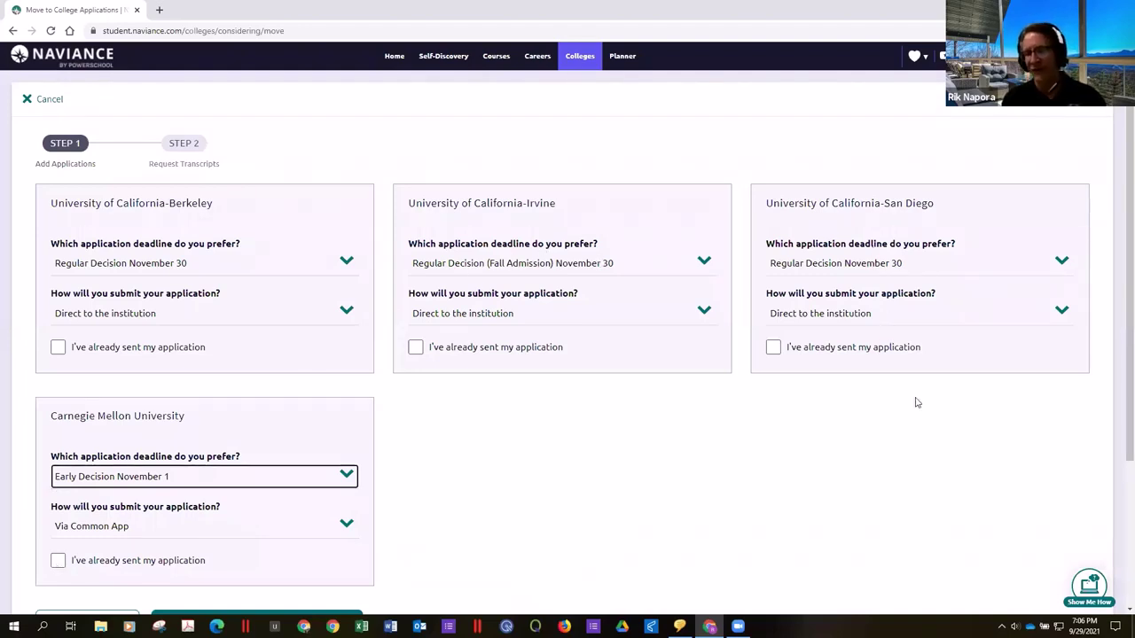
Review the four colleges' deadlines and submission methods, and add the applications without requesting transcripts
scroll(504, 408, "down", 2)
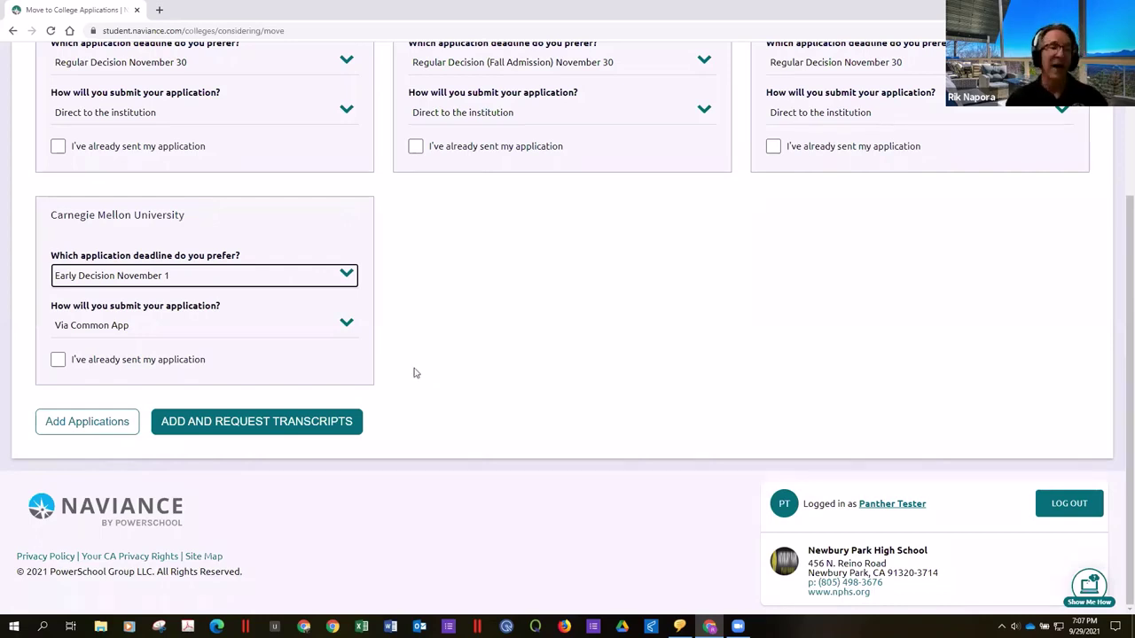
scroll(239, 458, "up", 3)
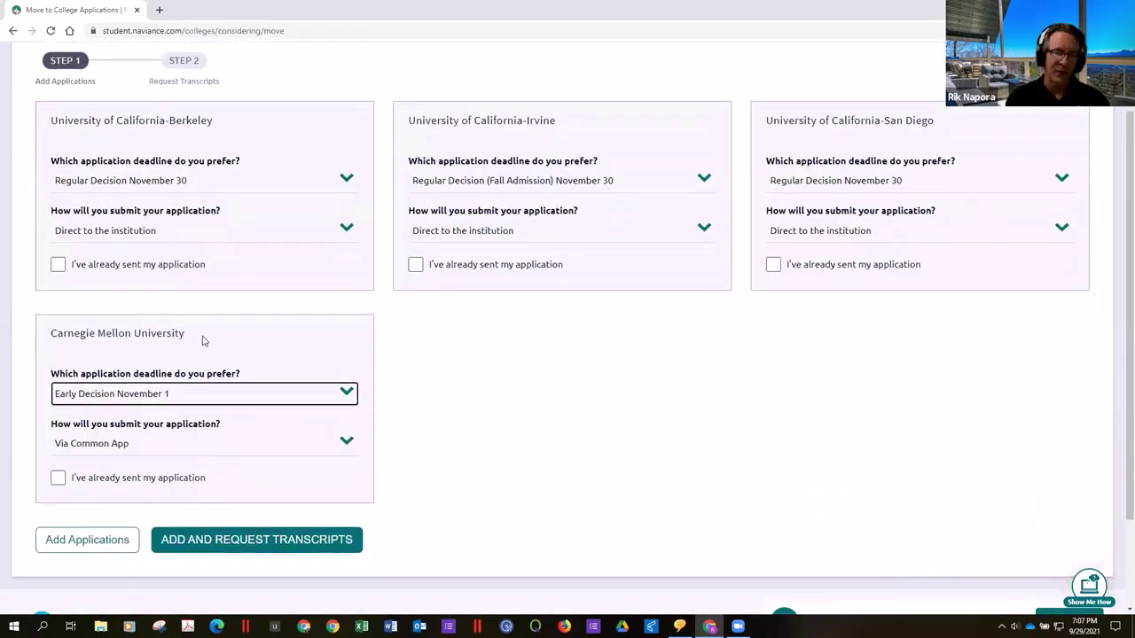
scroll(204, 337, "down", 3)
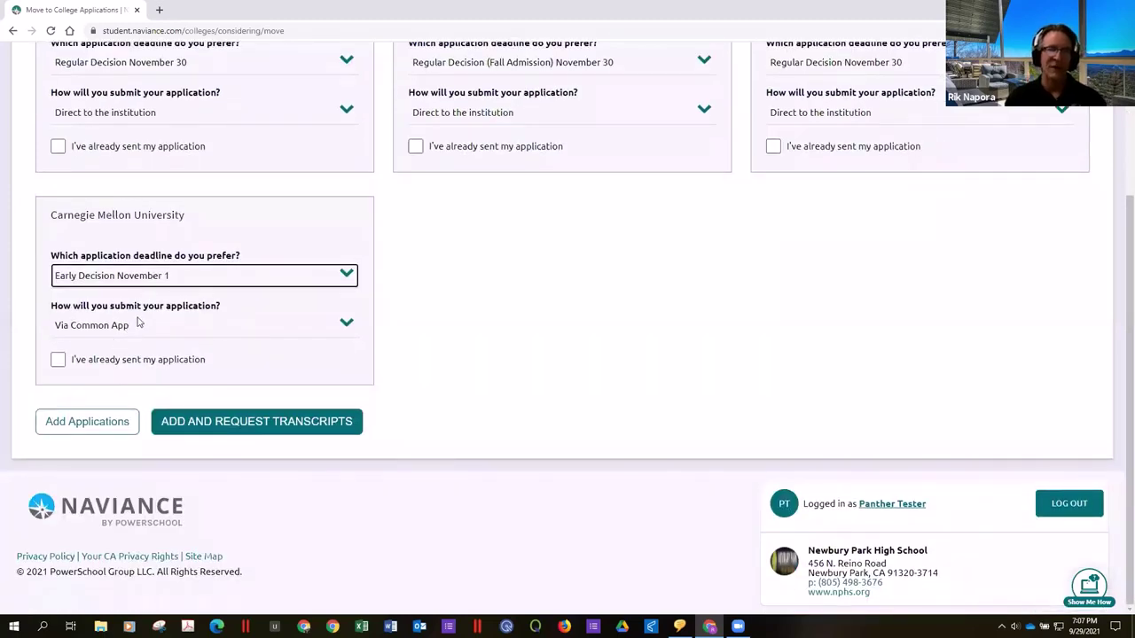
left_click(83, 423)
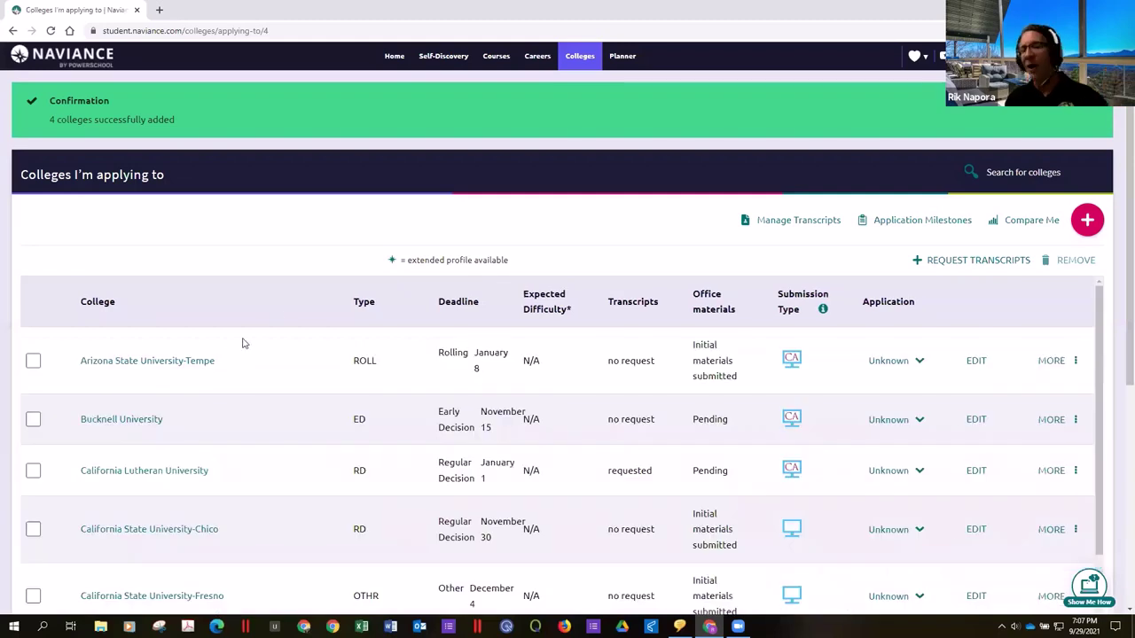
Return to the Naviance home page and open the list of colleges being applied to
left_click(390, 59)
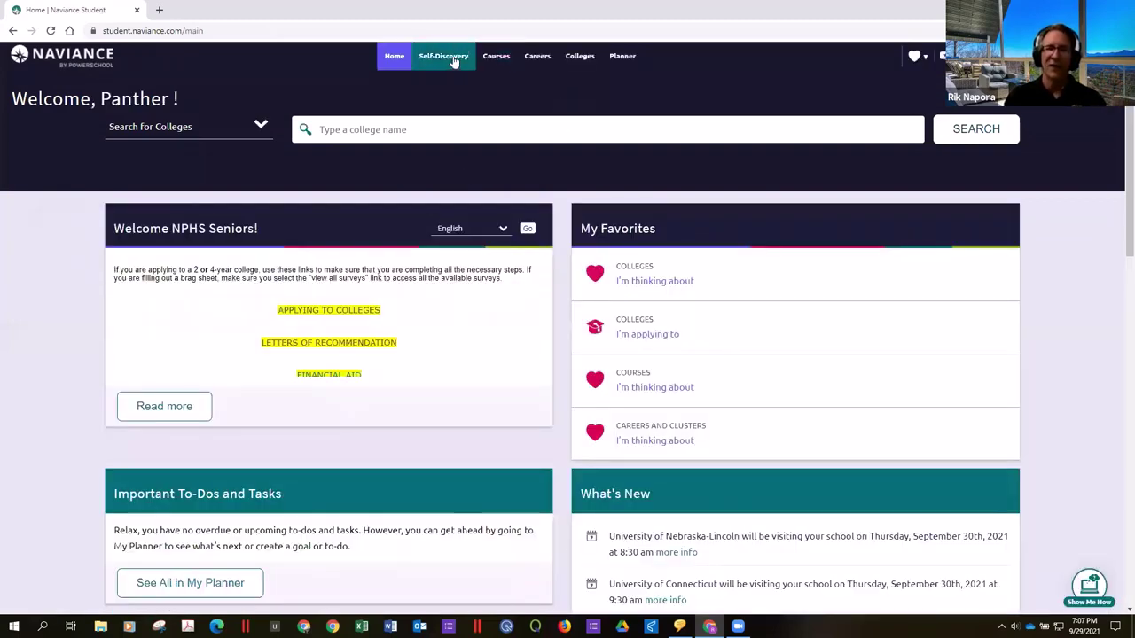
left_click(576, 62)
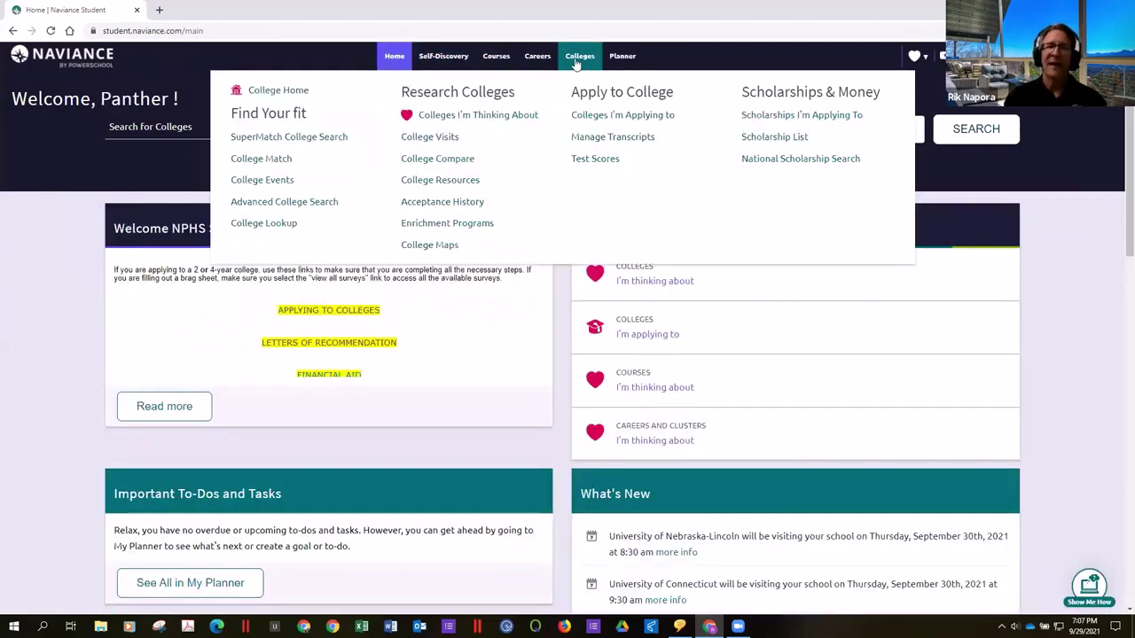
left_click(596, 118)
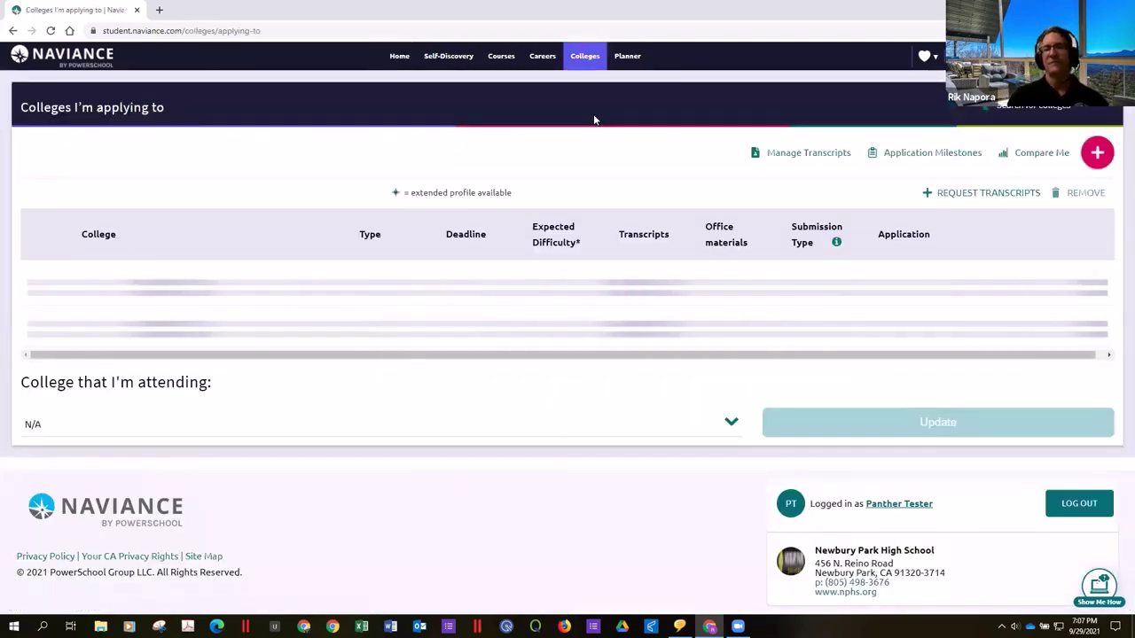
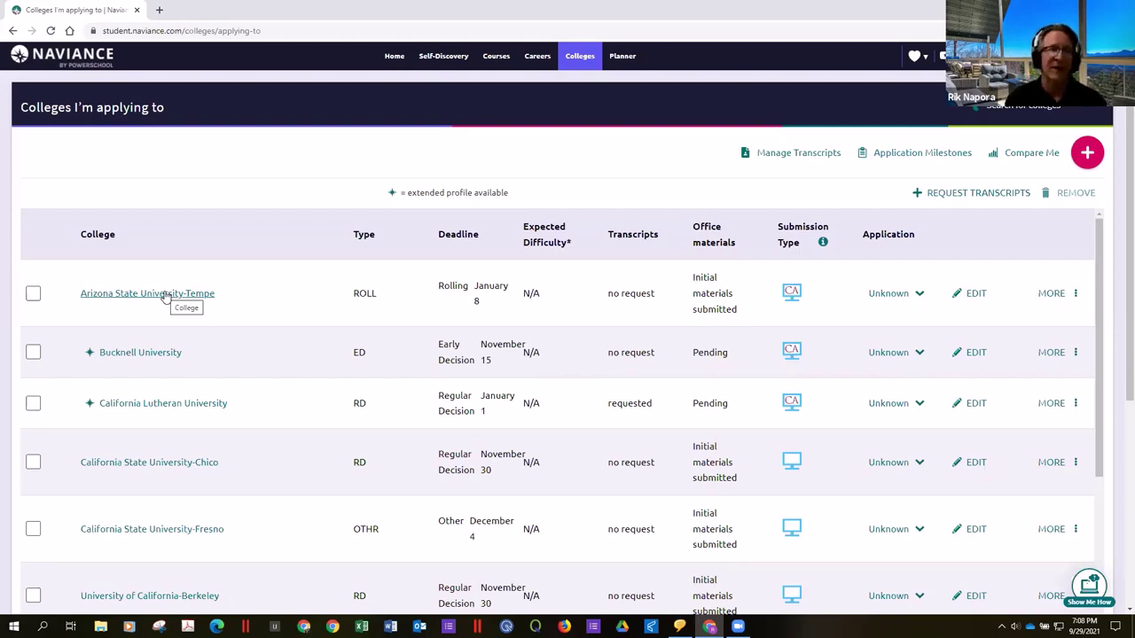
Open csrankings.org in a new browser tab
left_click(159, 10)
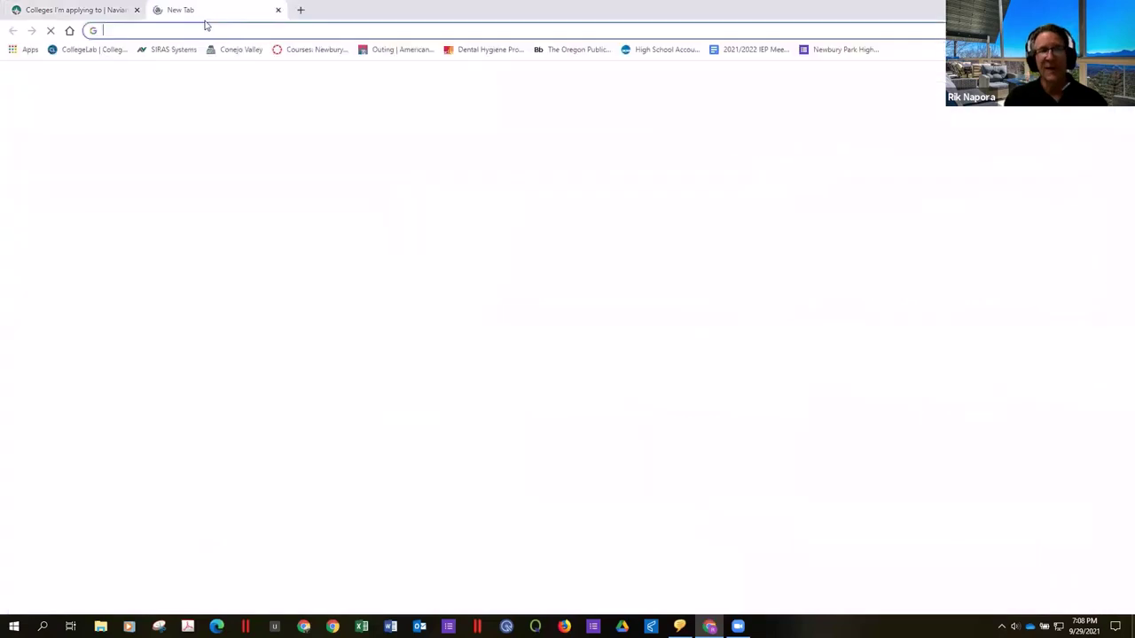
left_click(199, 29)
type("c")
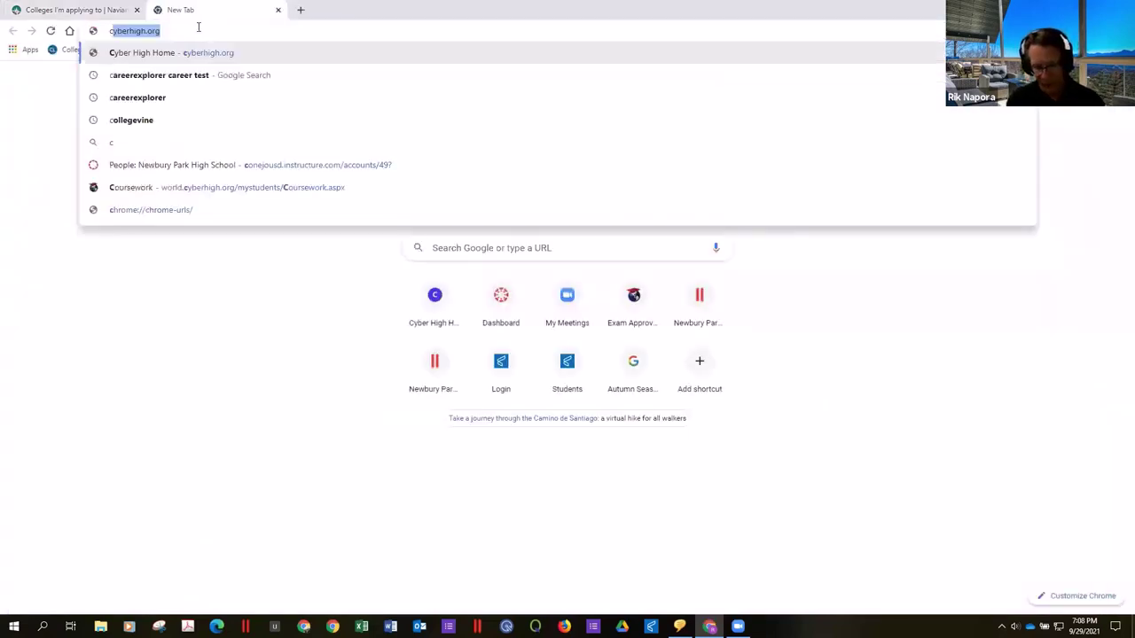
type("sranking")
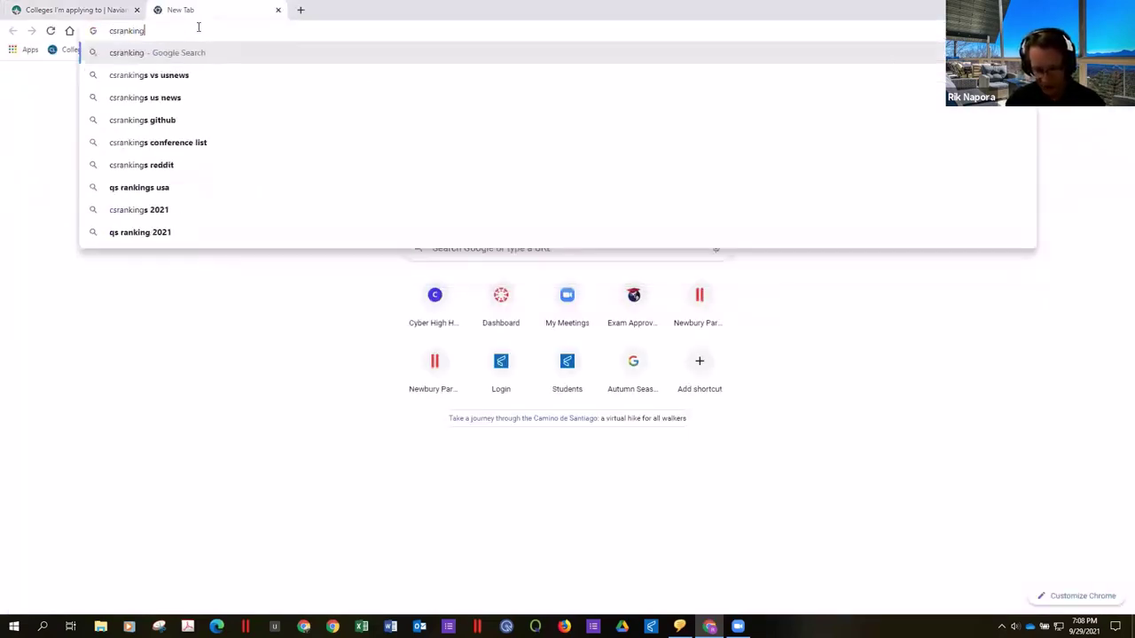
type("s.org")
key("Return")
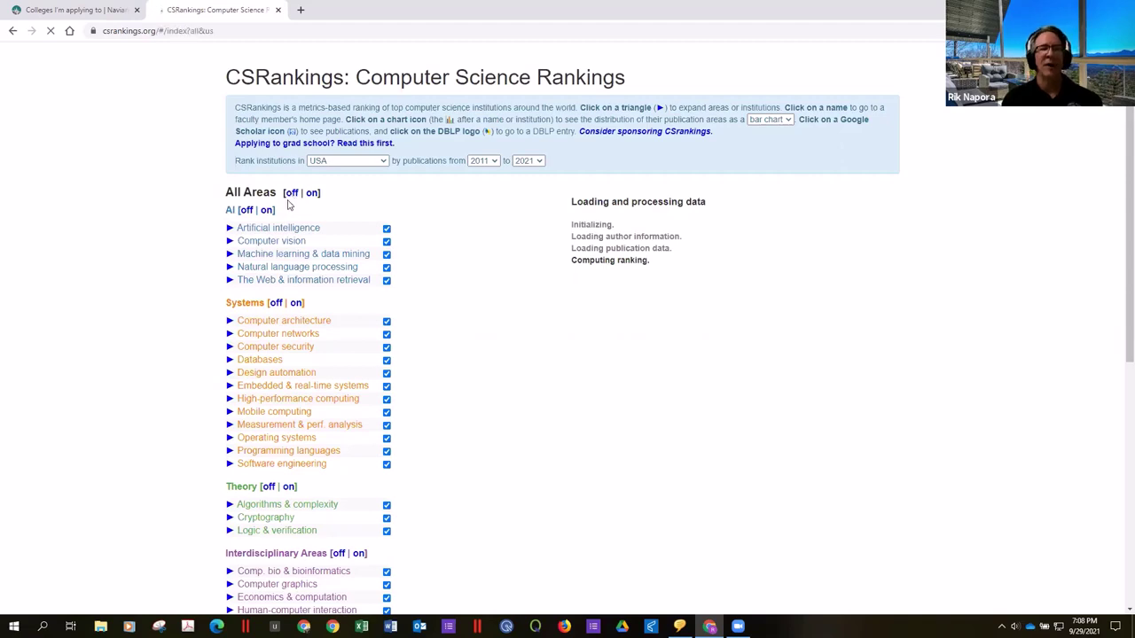
Turn off all ranking areas, select only Artificial intelligence and block the site's location access
left_click(291, 194)
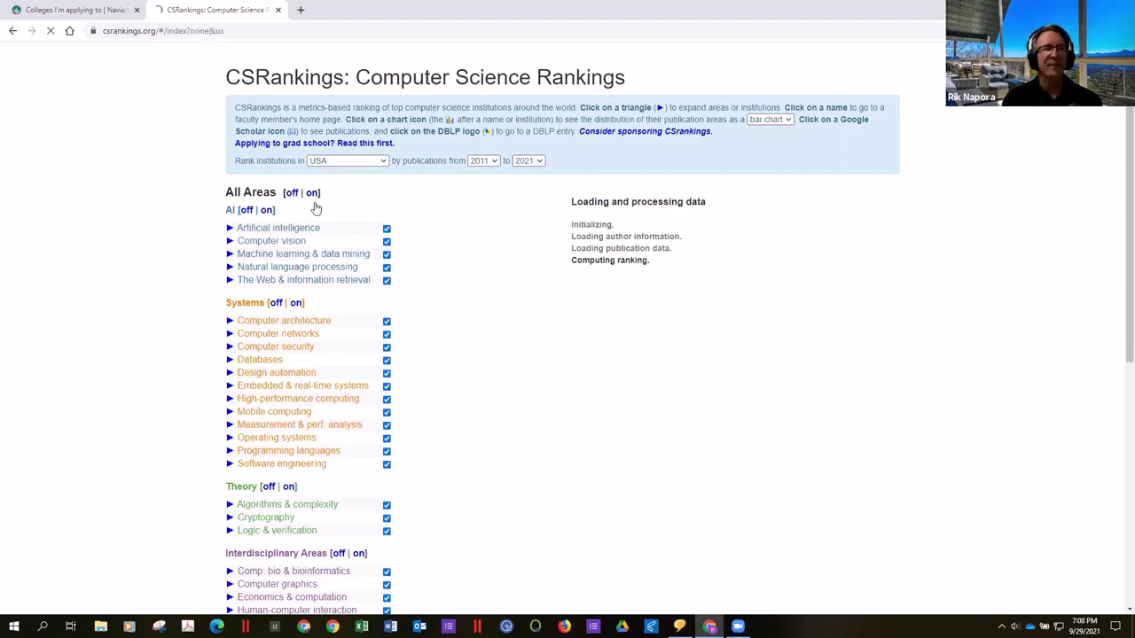
left_click(387, 230)
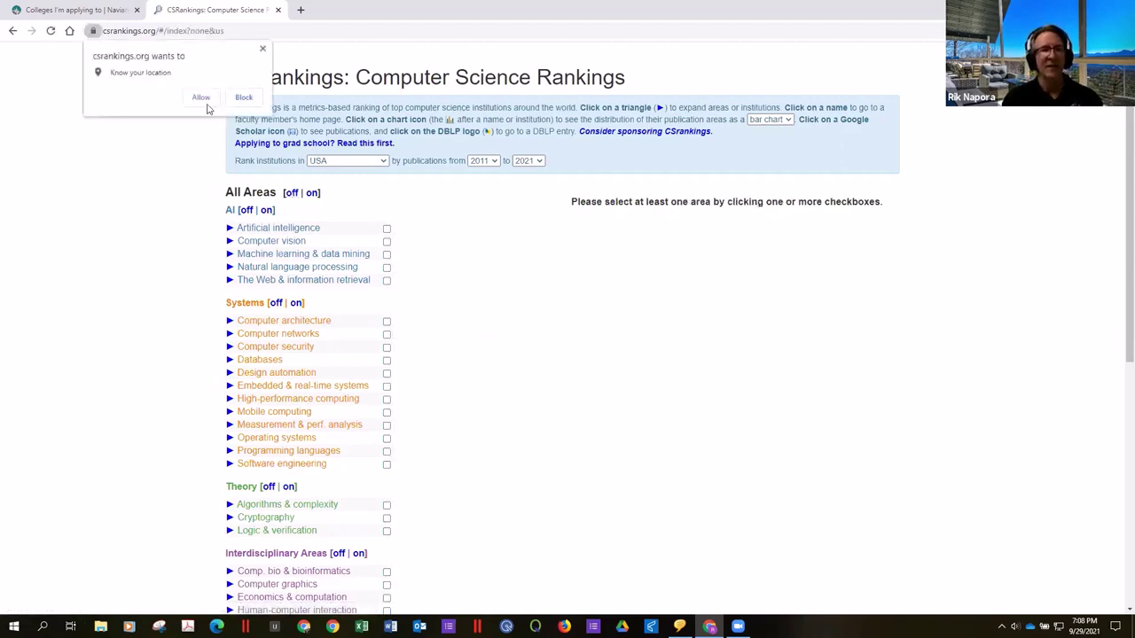
left_click(243, 97)
Expand Arizona State University's faculty list, view a faculty member's home page, close it and collapse the list
scroll(562, 296, "down", 1)
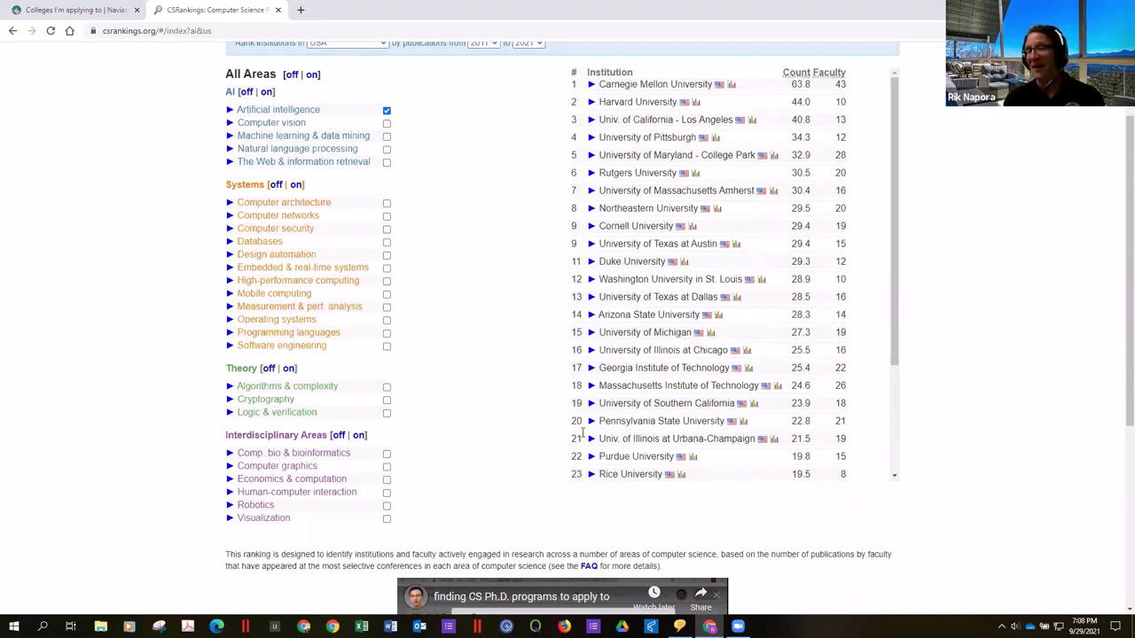
left_click(590, 315)
scroll(601, 248, "down", 2)
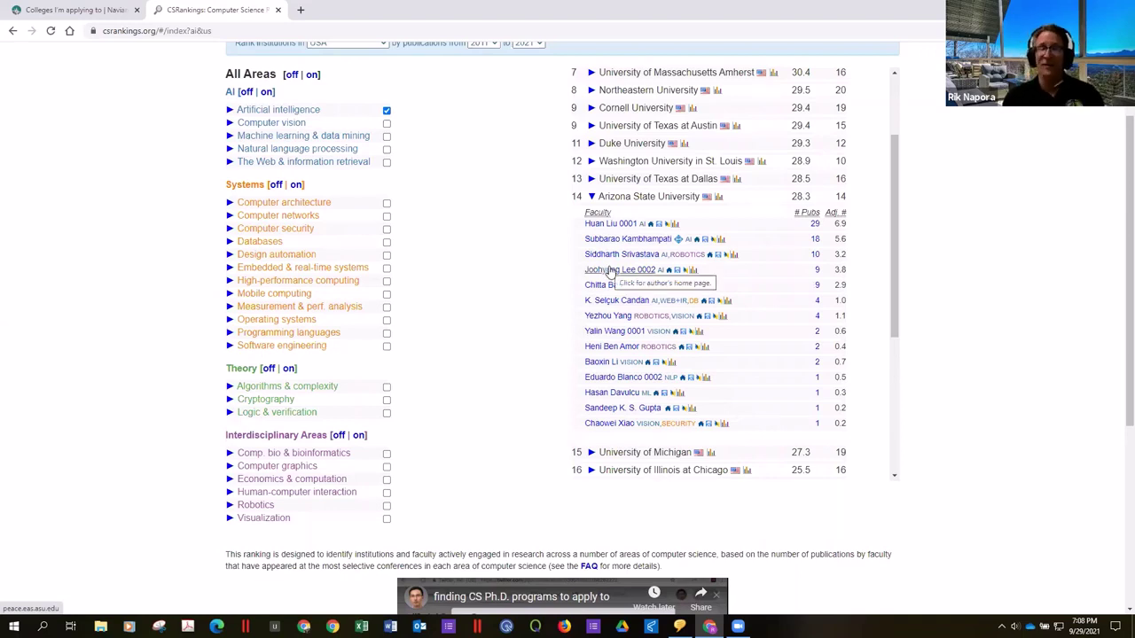
left_click(610, 270)
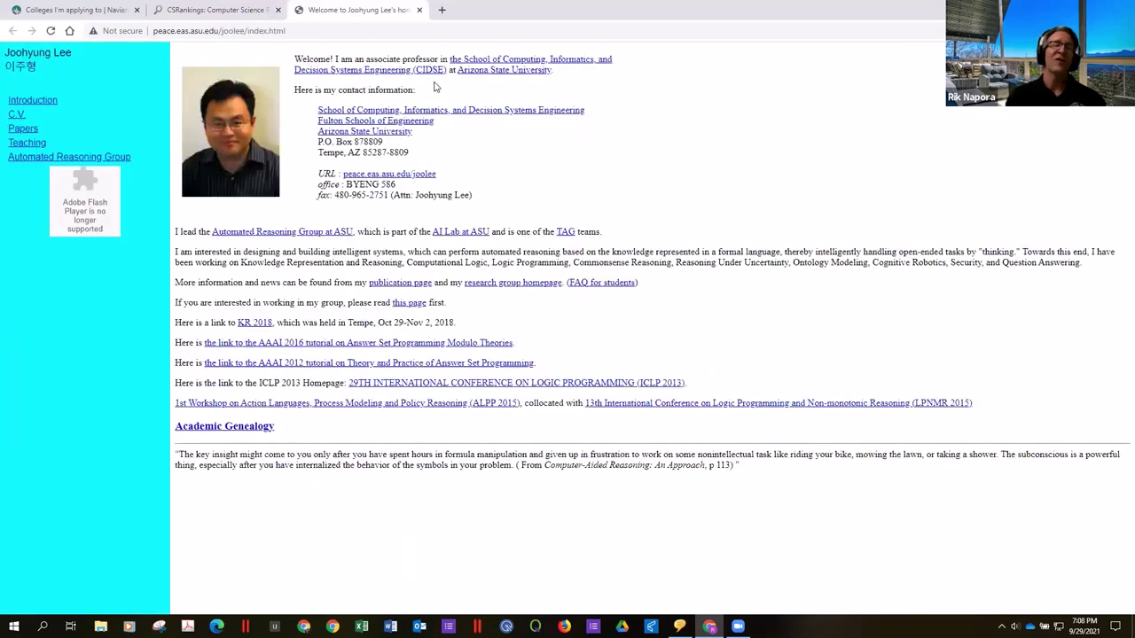
left_click(420, 11)
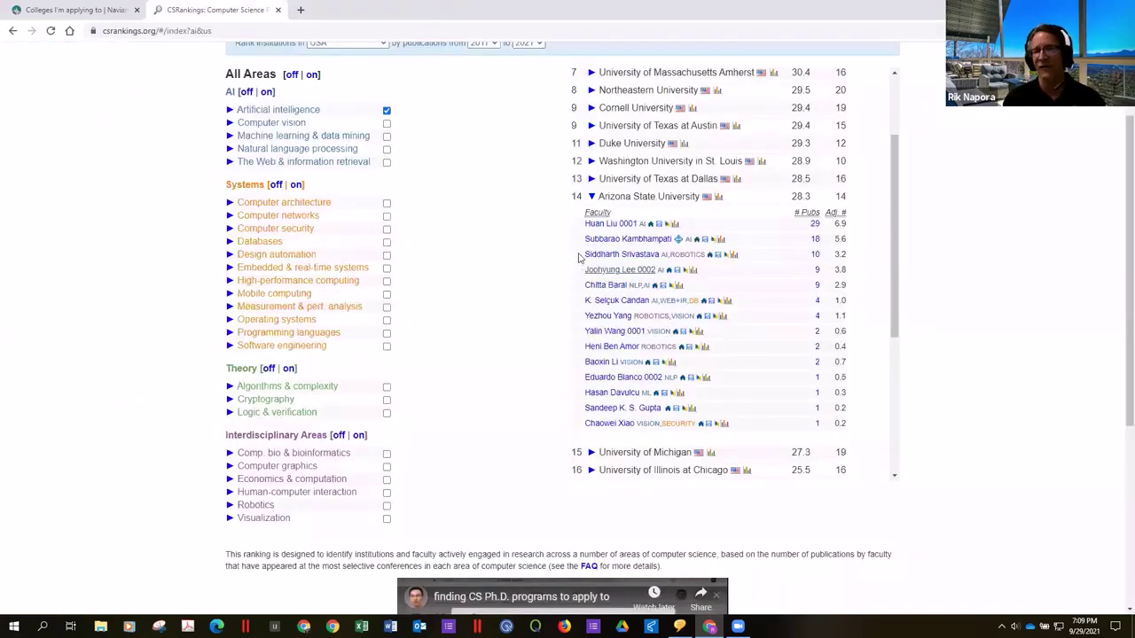
left_click(592, 200)
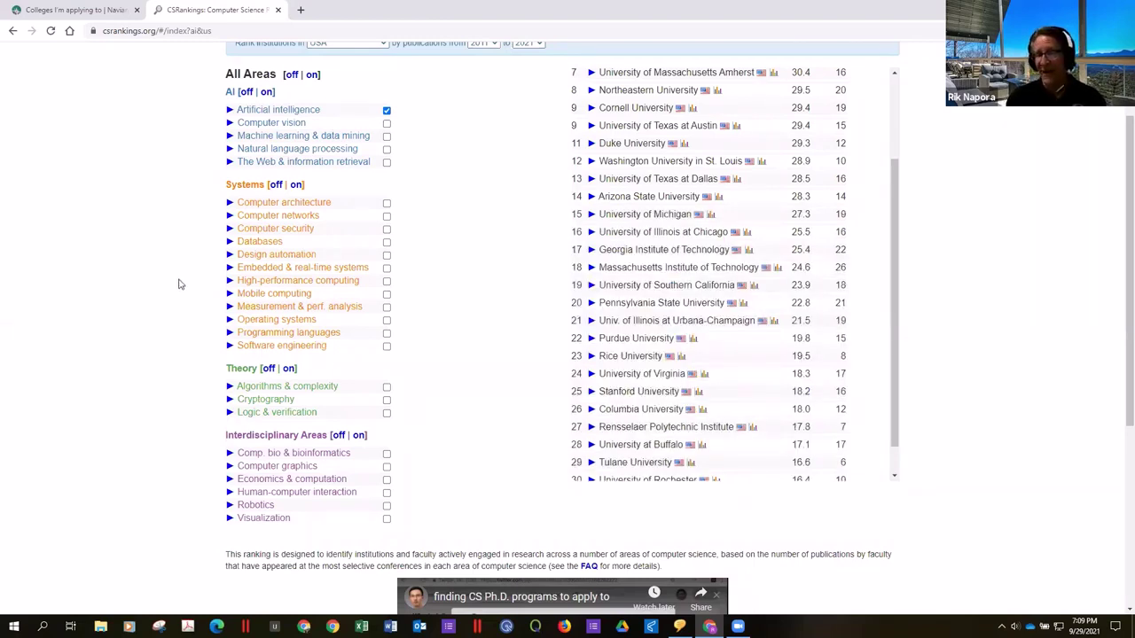
Search the web for "asu scholarship estimator" and open the ASU First-year Student Scholarship Estimator
scroll(466, 240, "up", 3)
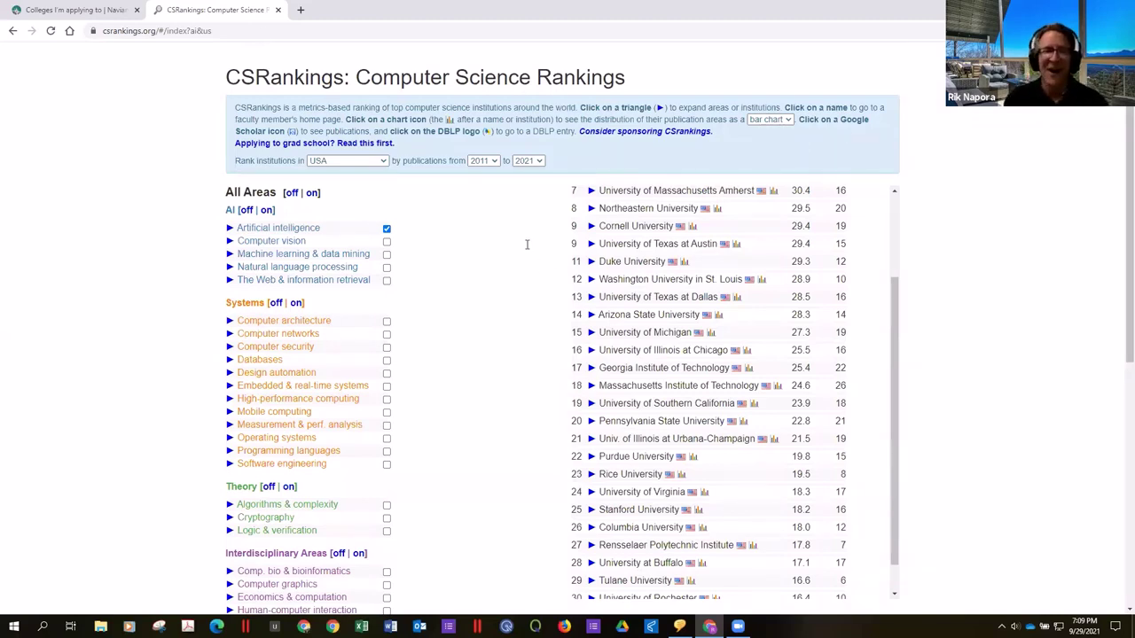
left_click(298, 30)
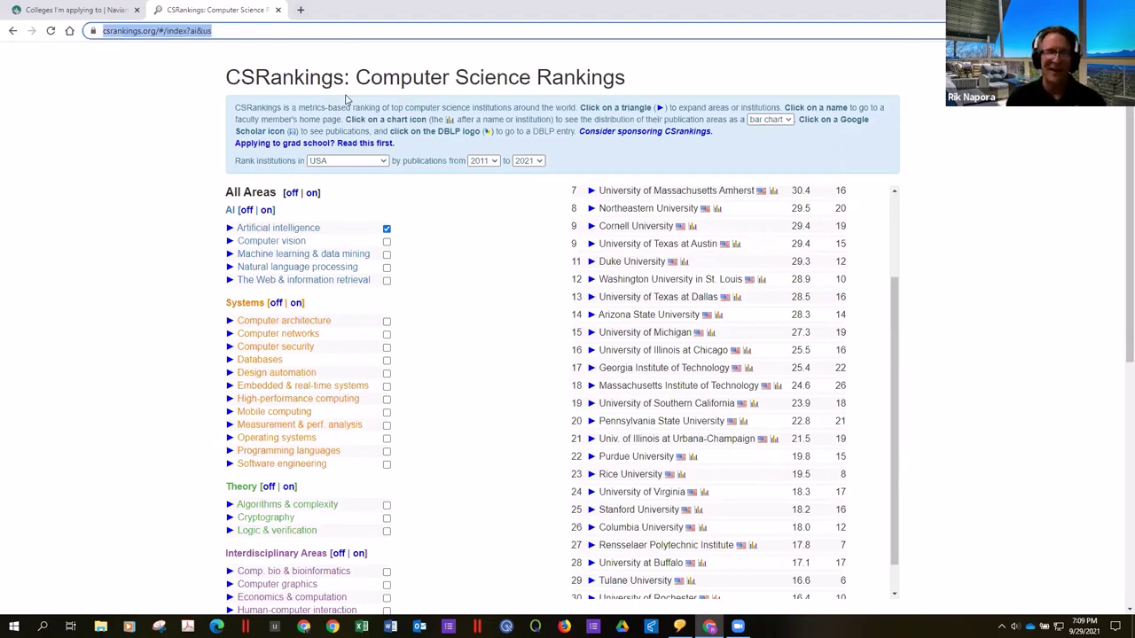
type("asu ")
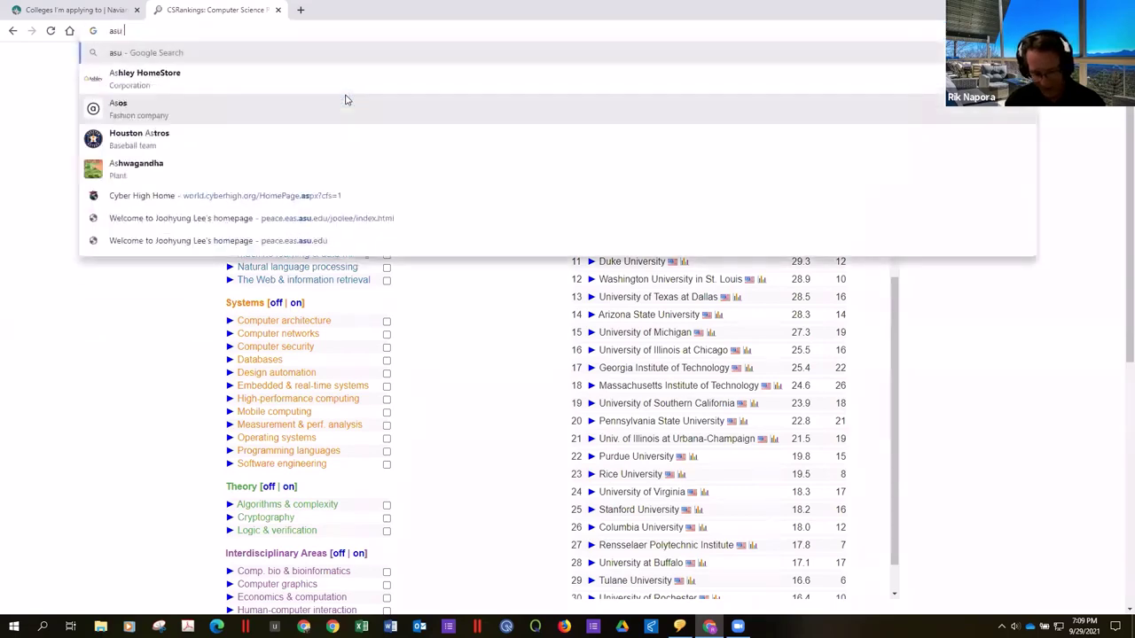
type("scholarship")
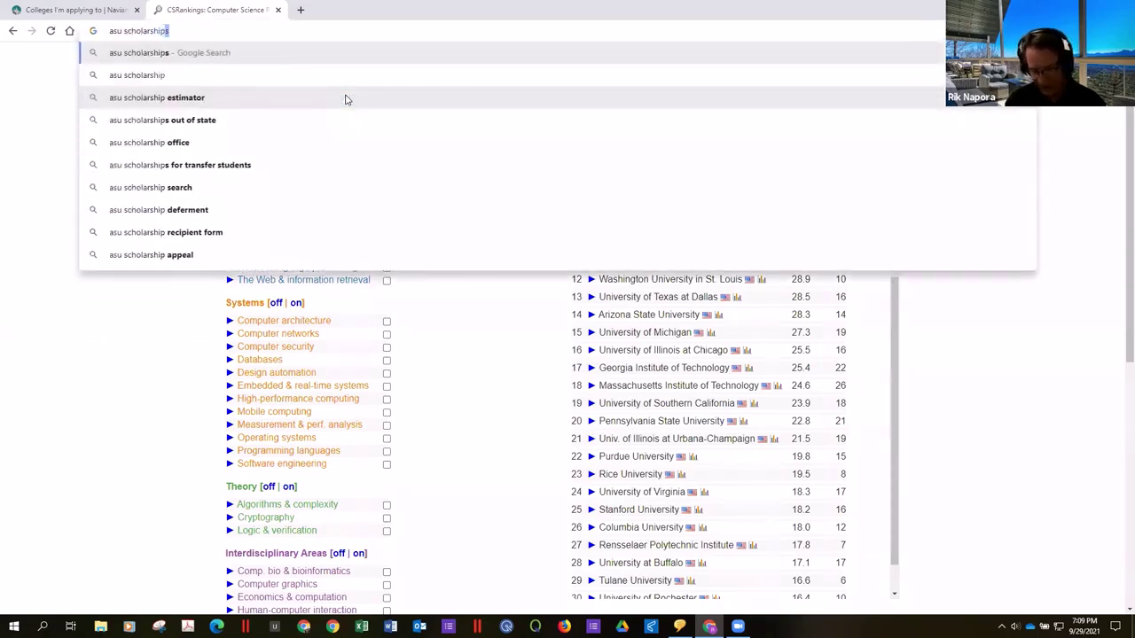
left_click(248, 80)
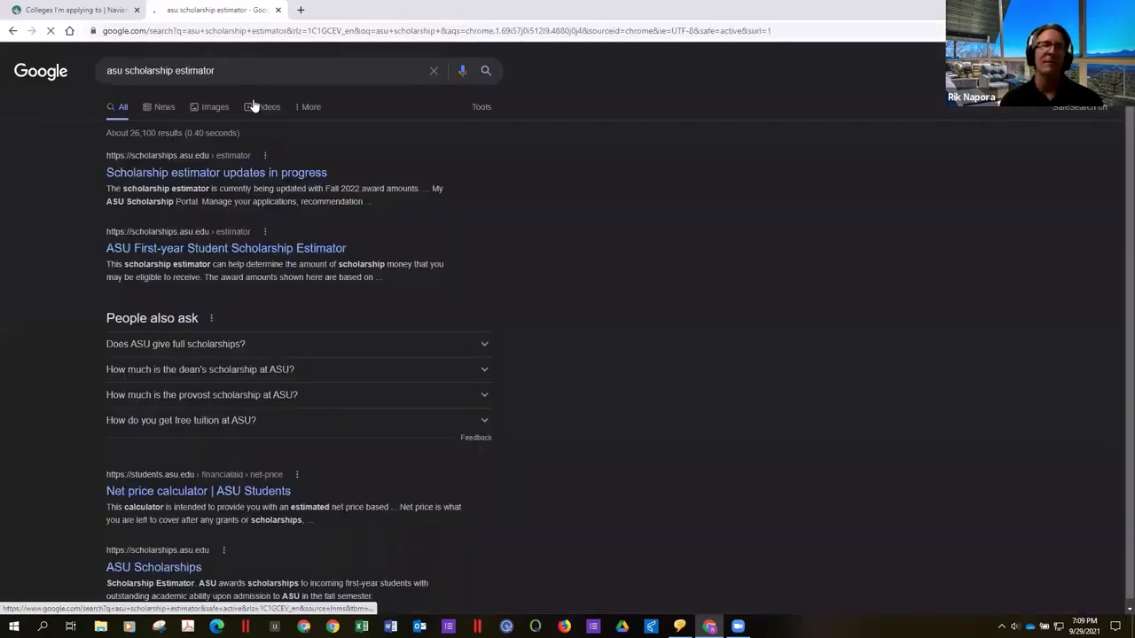
left_click(193, 248)
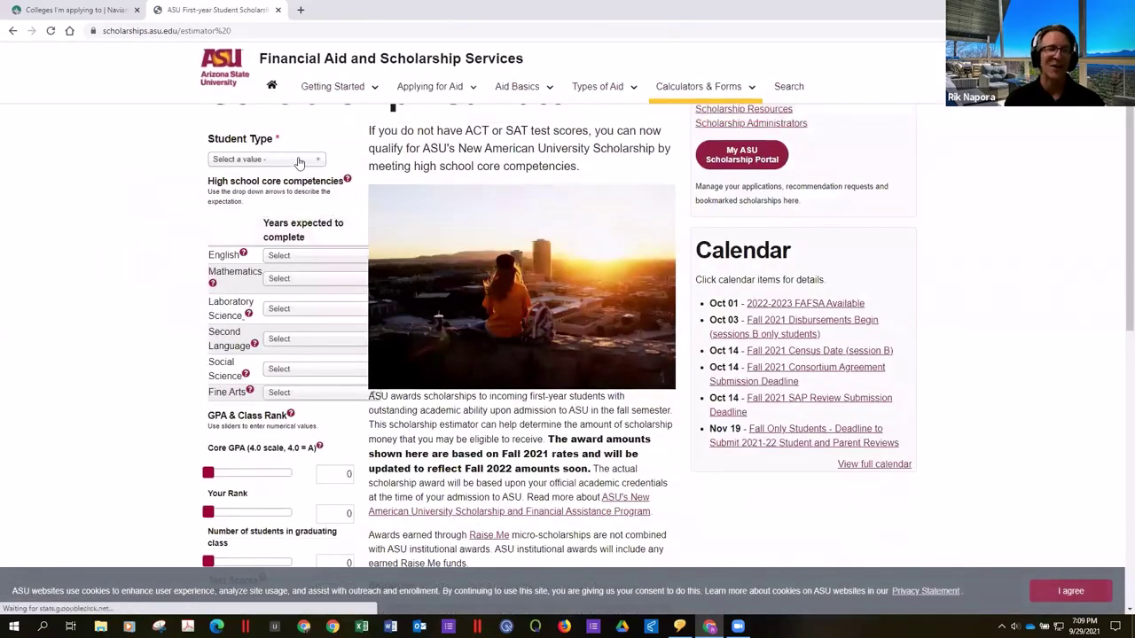
Set the student type to High school and choose 4 or more years for both English and Mathematics
left_click(299, 160)
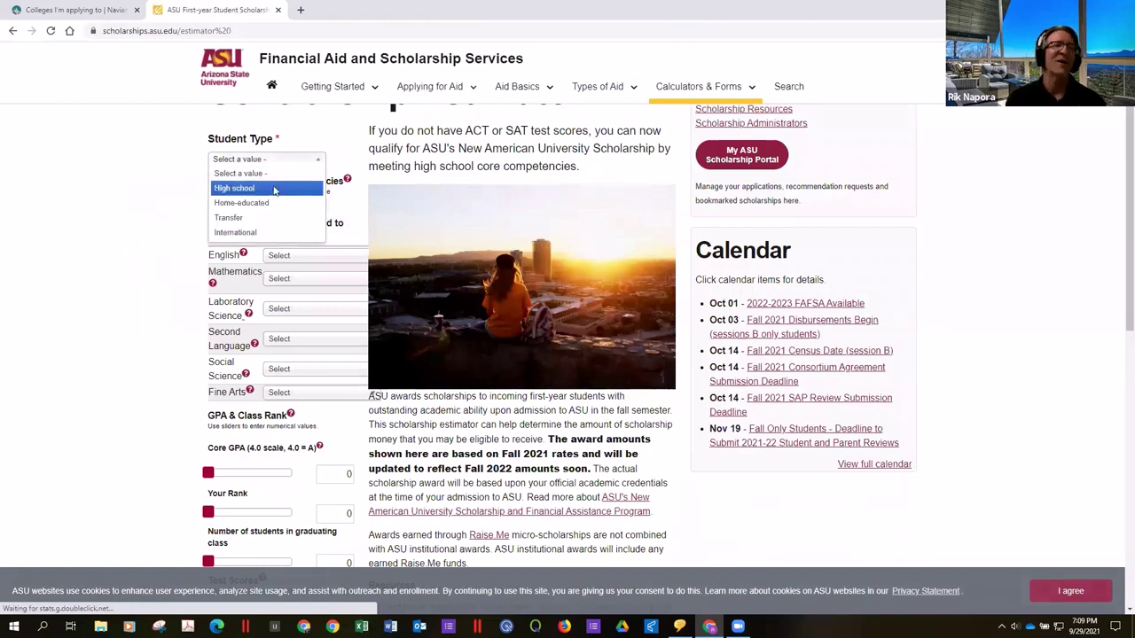
left_click(274, 188)
left_click(318, 257)
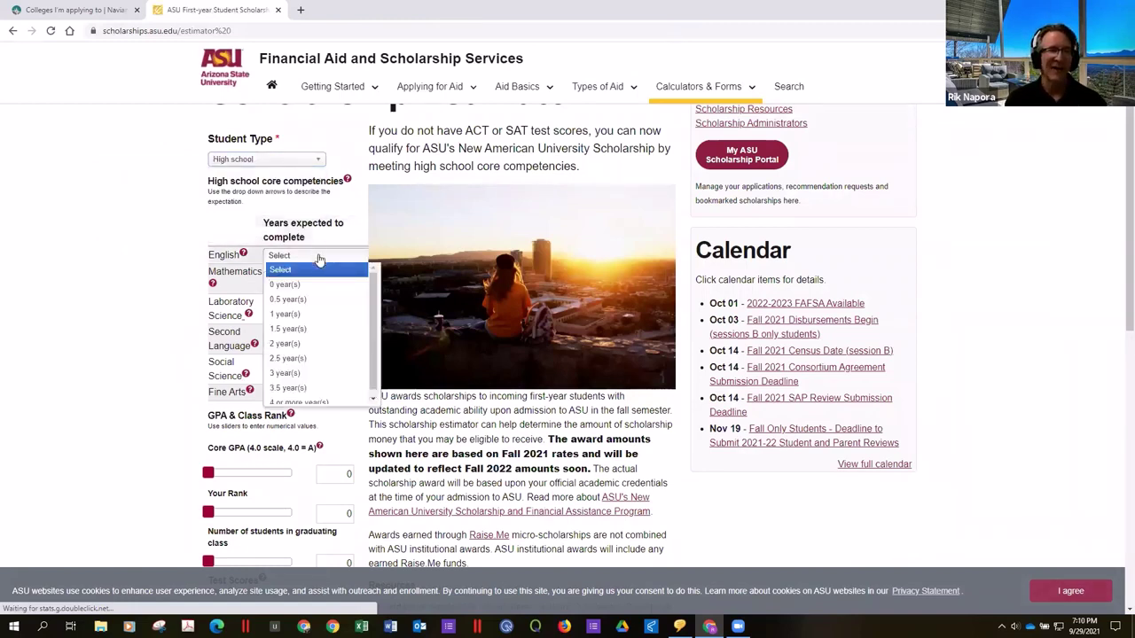
left_click(296, 401)
left_click(295, 278)
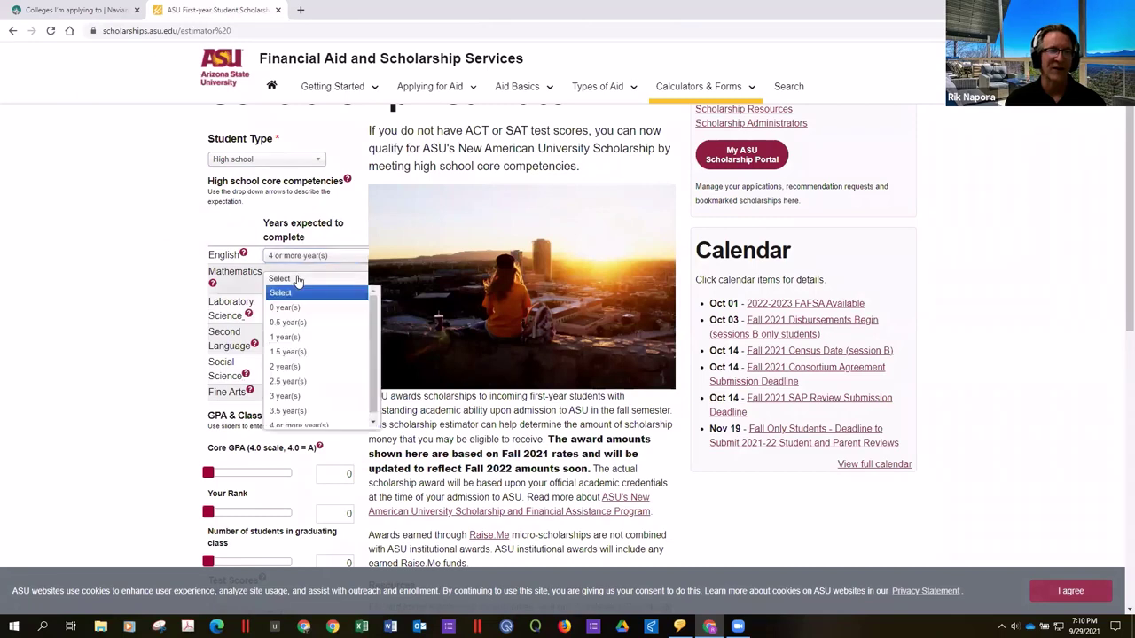
left_click(299, 418)
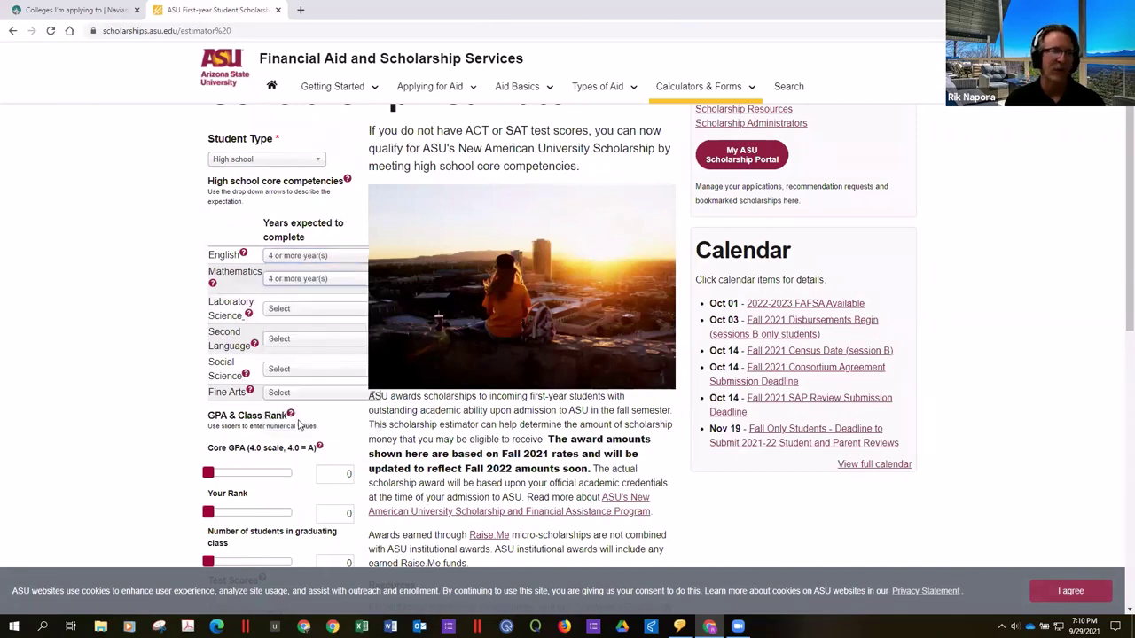
Choose 3 or more years of Laboratory Science, 2 or more of Second Language and Social Science, and 1 or more of Fine Arts
left_click(294, 308)
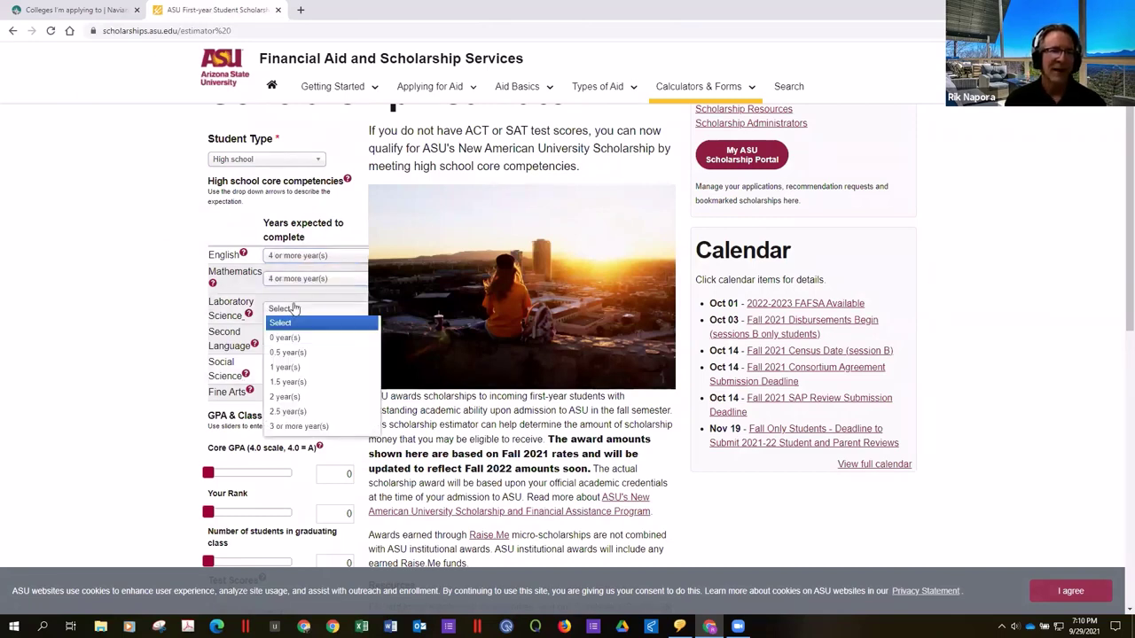
left_click(287, 426)
left_click(278, 339)
left_click(293, 427)
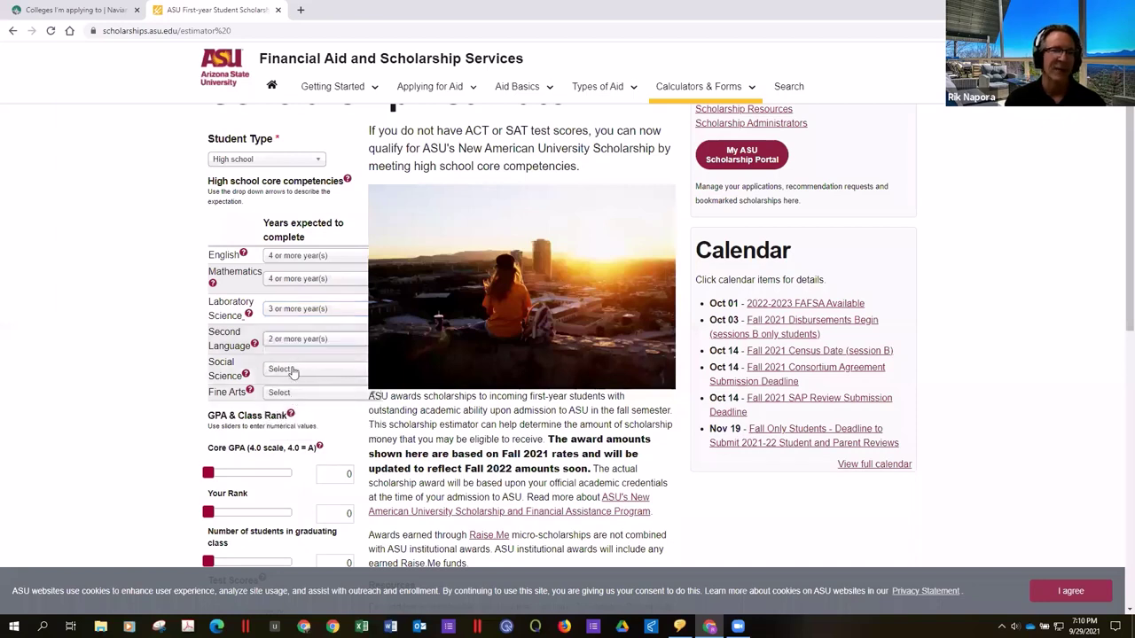
left_click(291, 369)
left_click(291, 457)
left_click(289, 395)
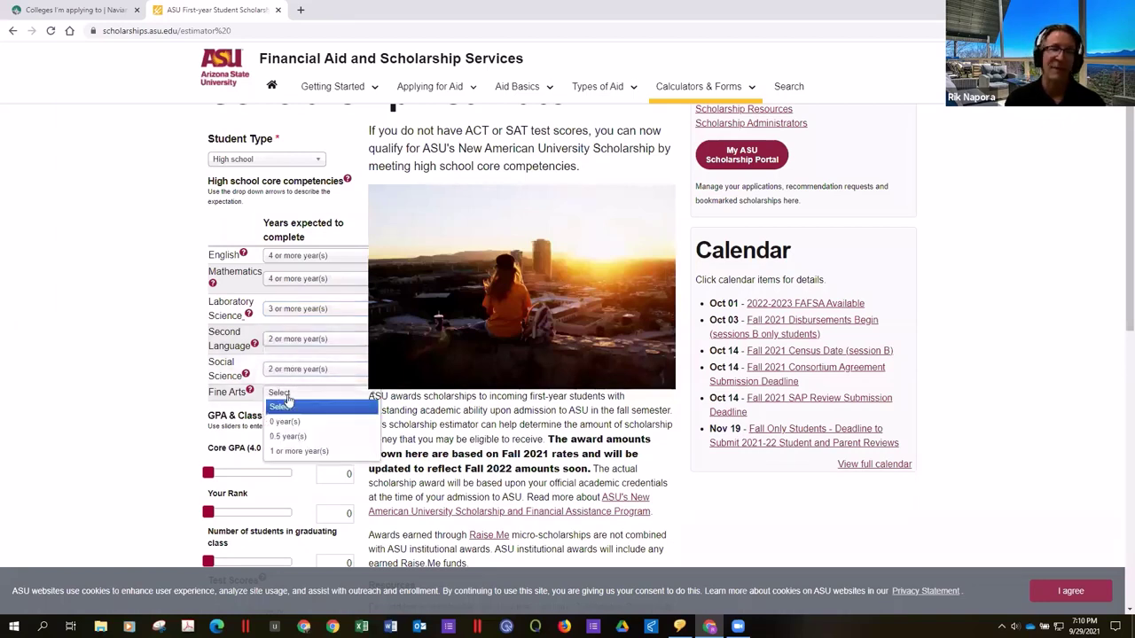
left_click(285, 454)
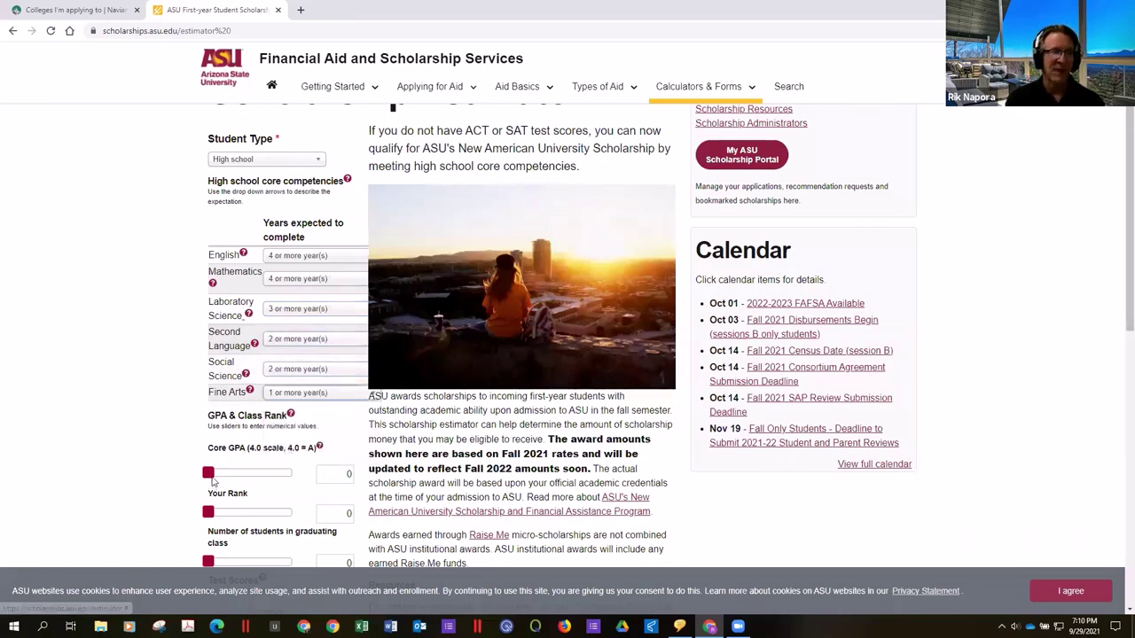
Set the core GPA to 4, class rank to 184, graduating class size to 617 and ACT score to 34
left_click_drag(209, 472, 306, 471)
scroll(162, 428, "down", 3)
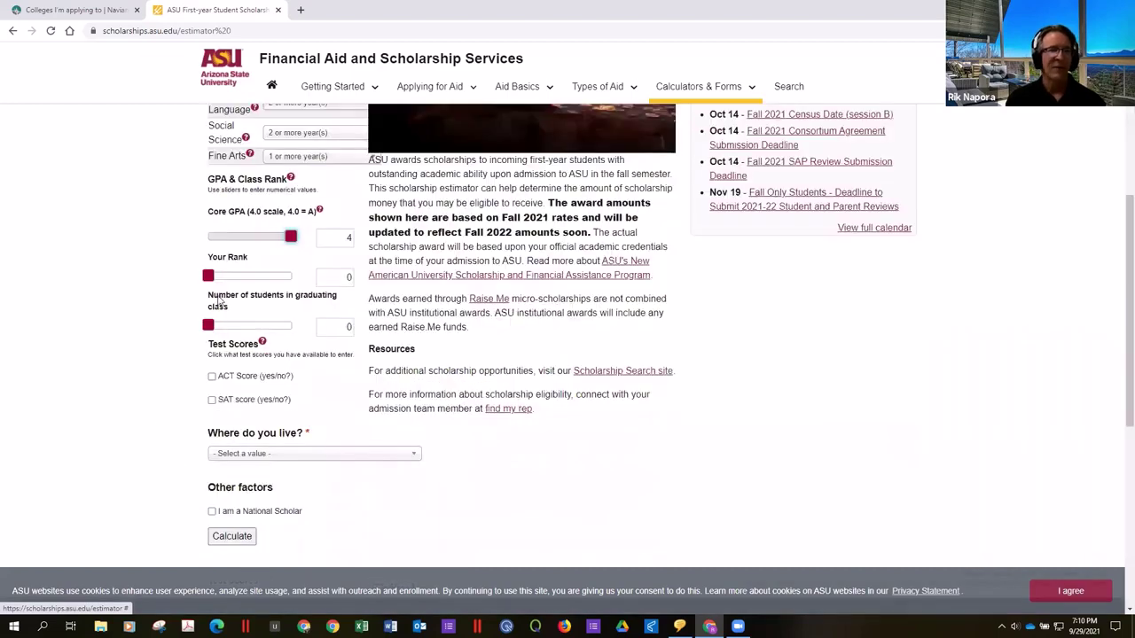
left_click_drag(209, 277, 218, 283)
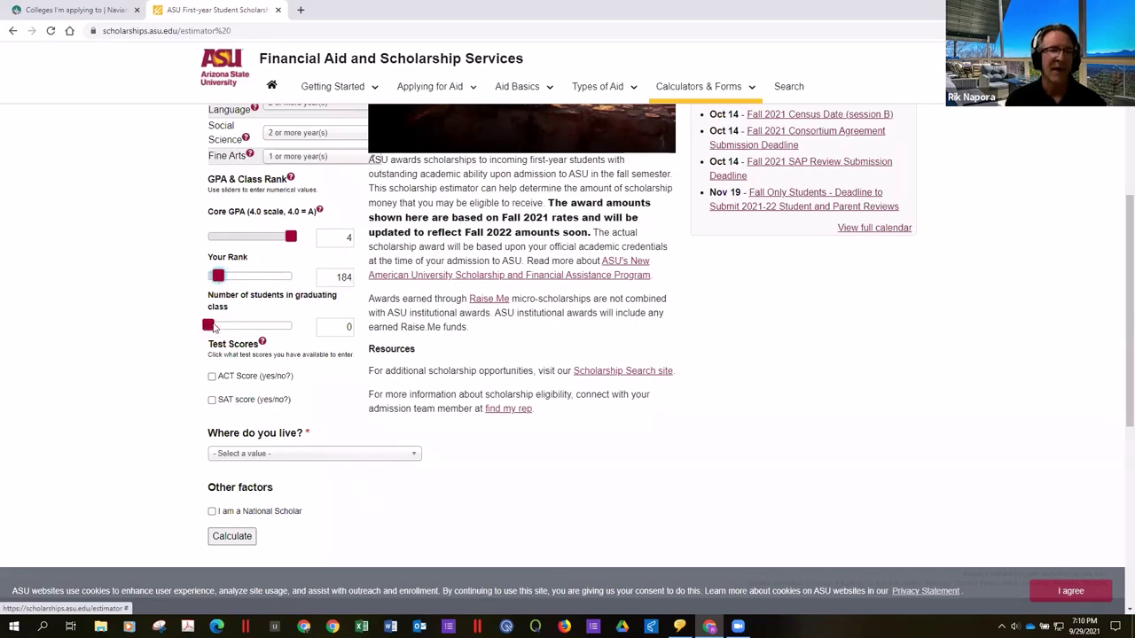
left_click_drag(210, 326, 244, 328)
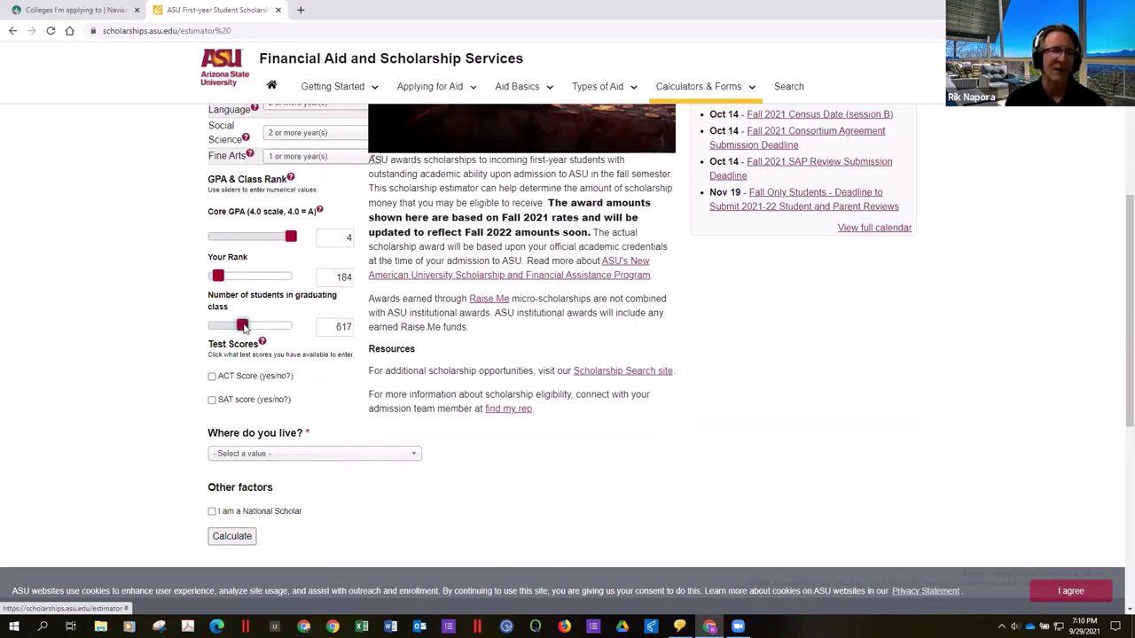
left_click(212, 376)
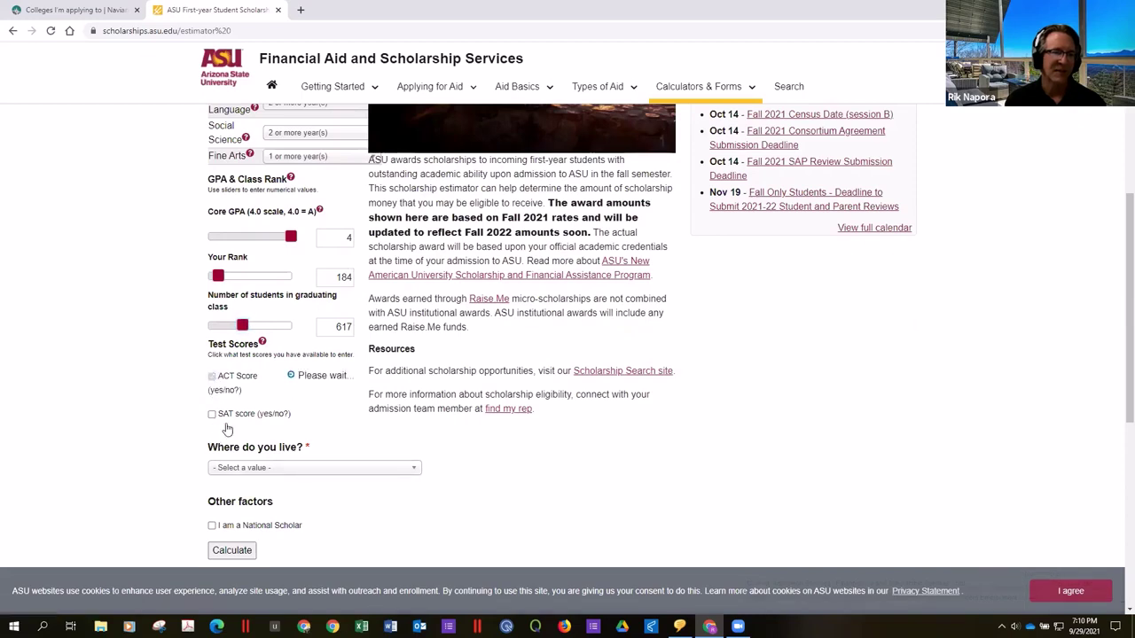
left_click_drag(211, 396, 286, 397)
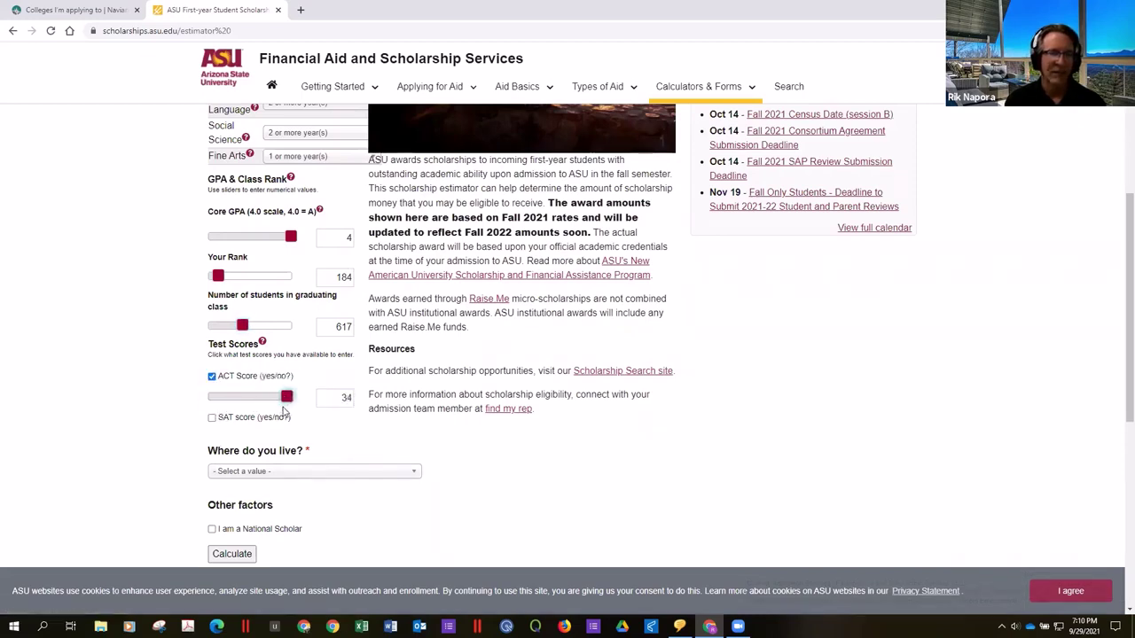
Select California as the place of residence and calculate the potential scholarship awards
left_click(240, 471)
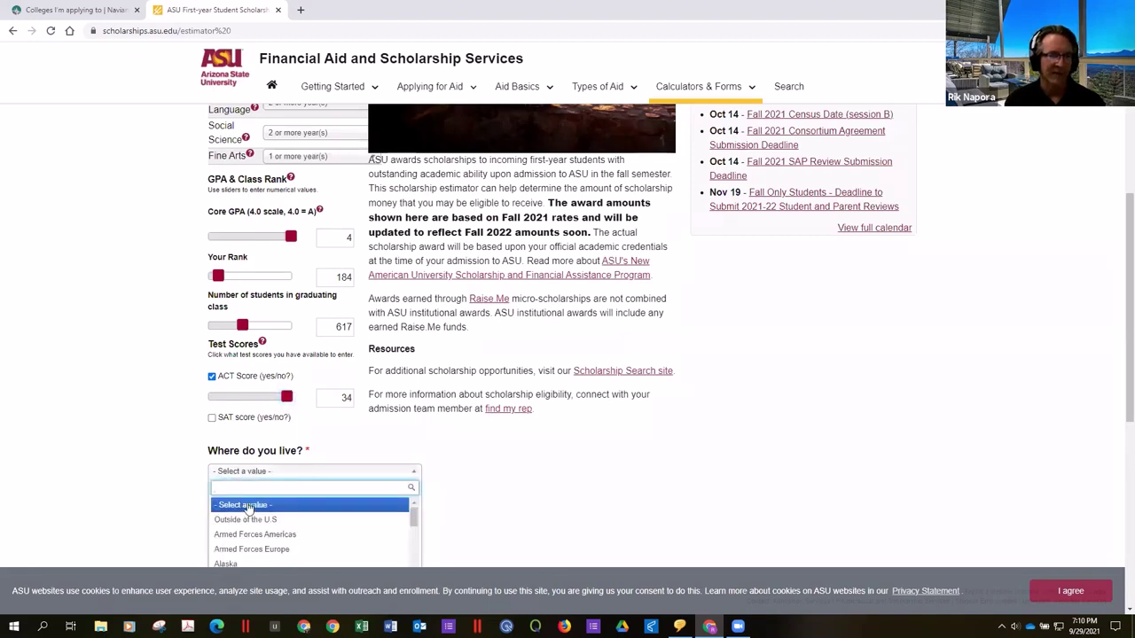
scroll(242, 518, "down", 2)
left_click(231, 532)
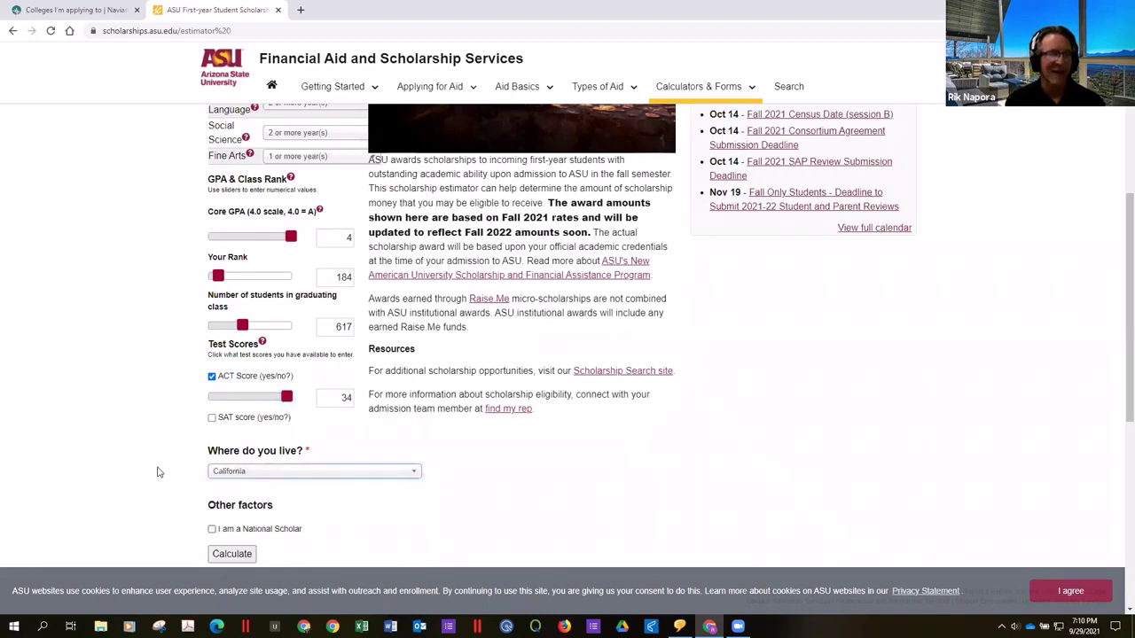
left_click(225, 555)
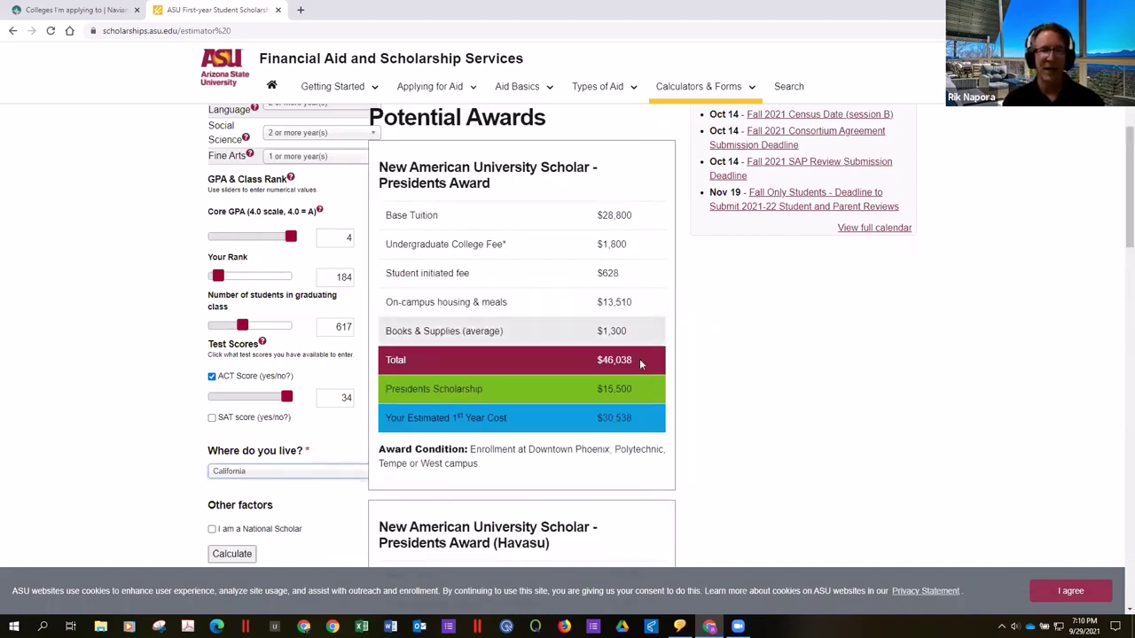
Examine the Presidents Award cost breakdown, highlighting the Presidents Scholarship amount
left_click_drag(636, 388, 585, 393)
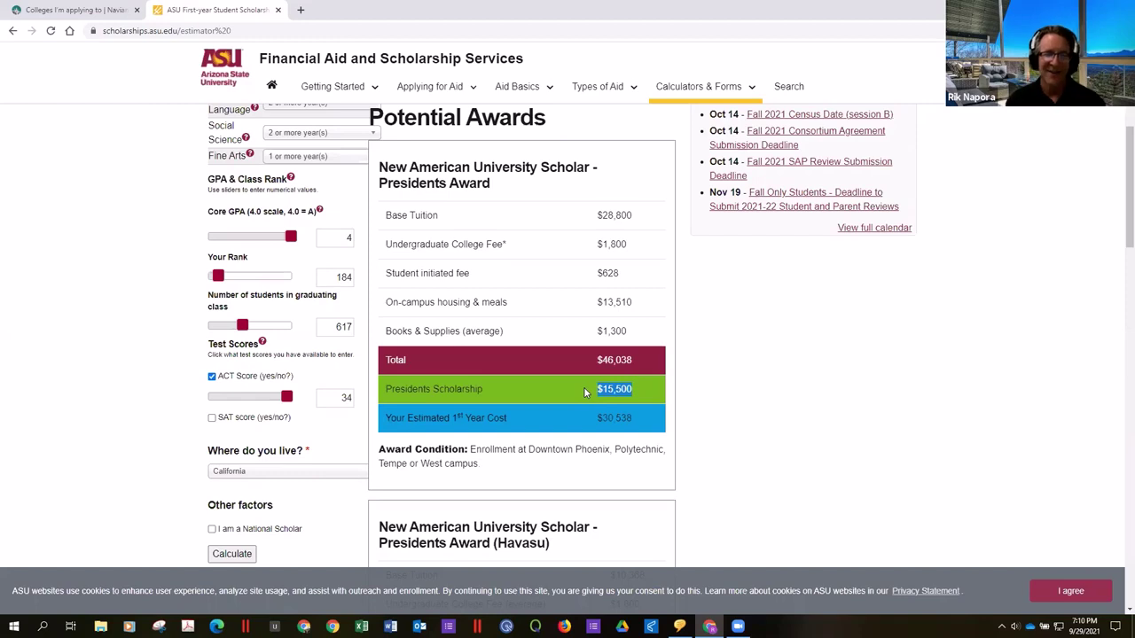
left_click(722, 396)
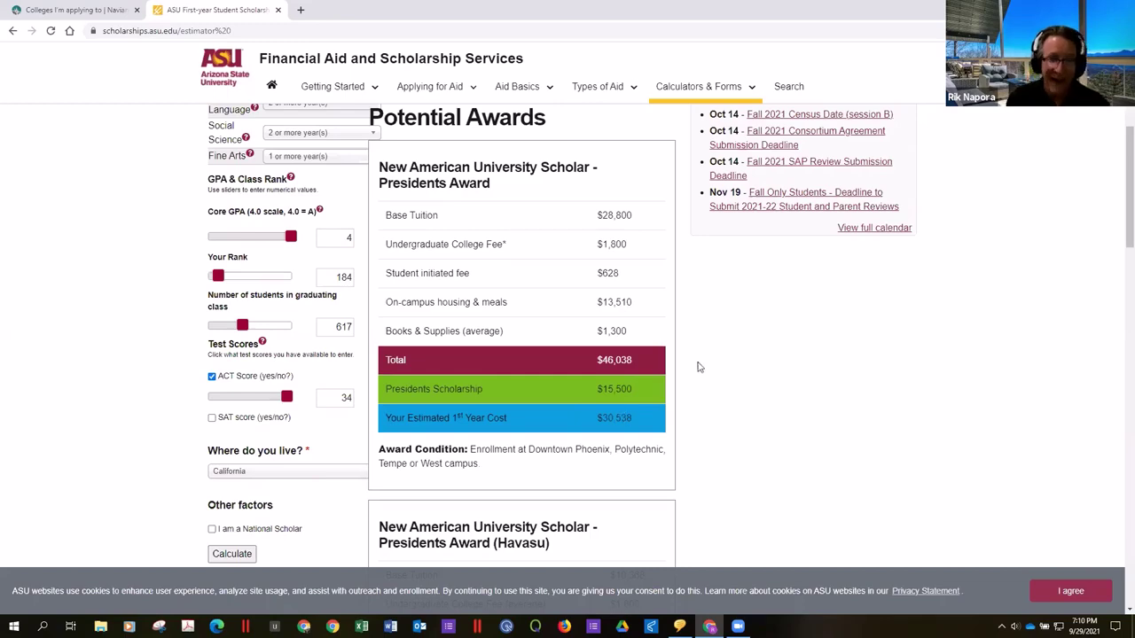
scroll(507, 318, "up", 1)
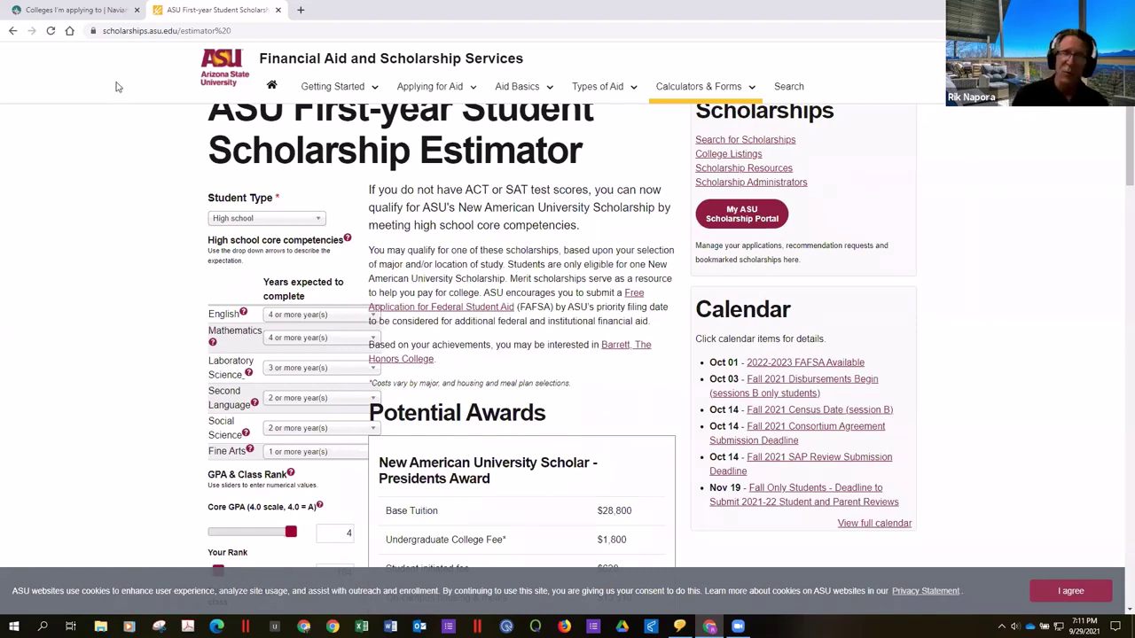
Close the scholarship estimator tab and open the full Welcome NPHS Seniors message from the Naviance home page
left_click(13, 33)
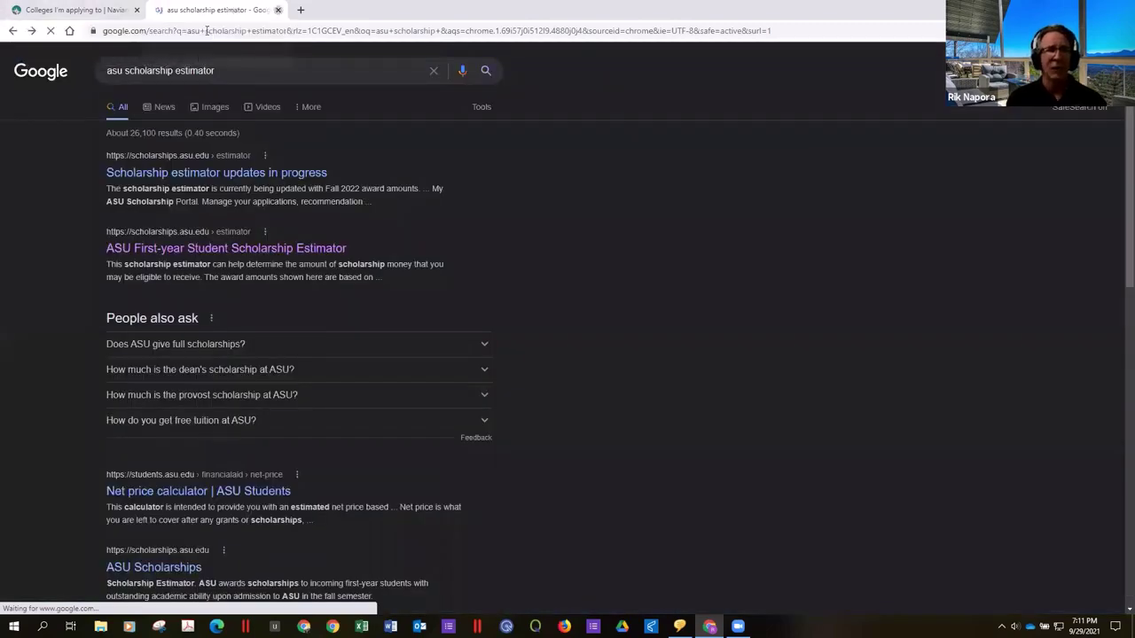
left_click(278, 9)
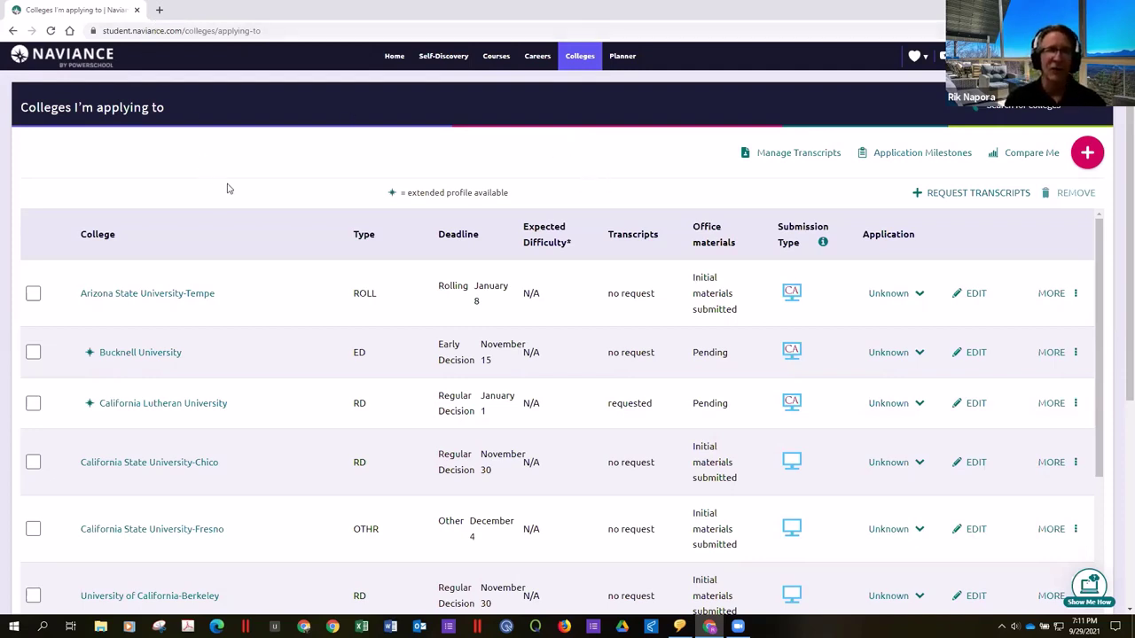
left_click(394, 58)
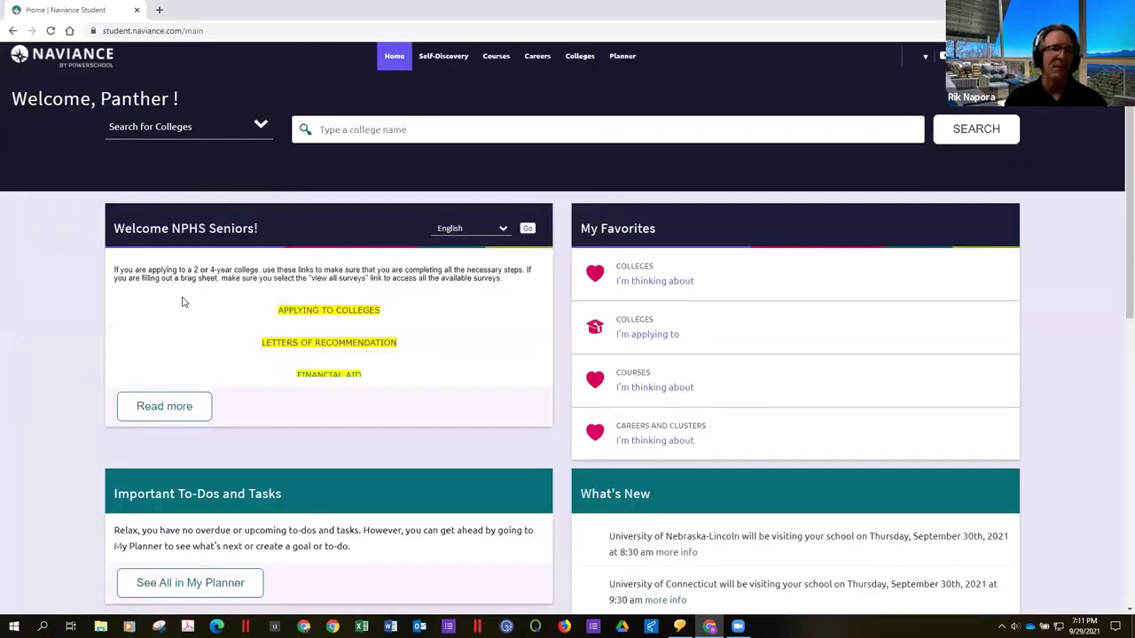
left_click(164, 406)
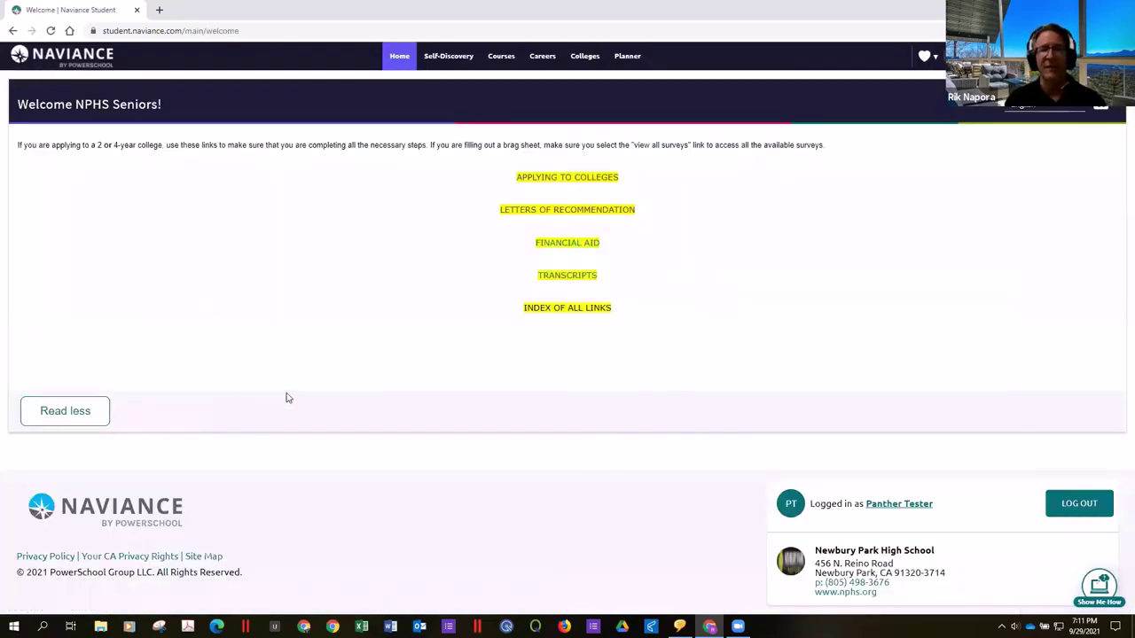
Open the school's index of all links and go to its Career Resources page
left_click(536, 311)
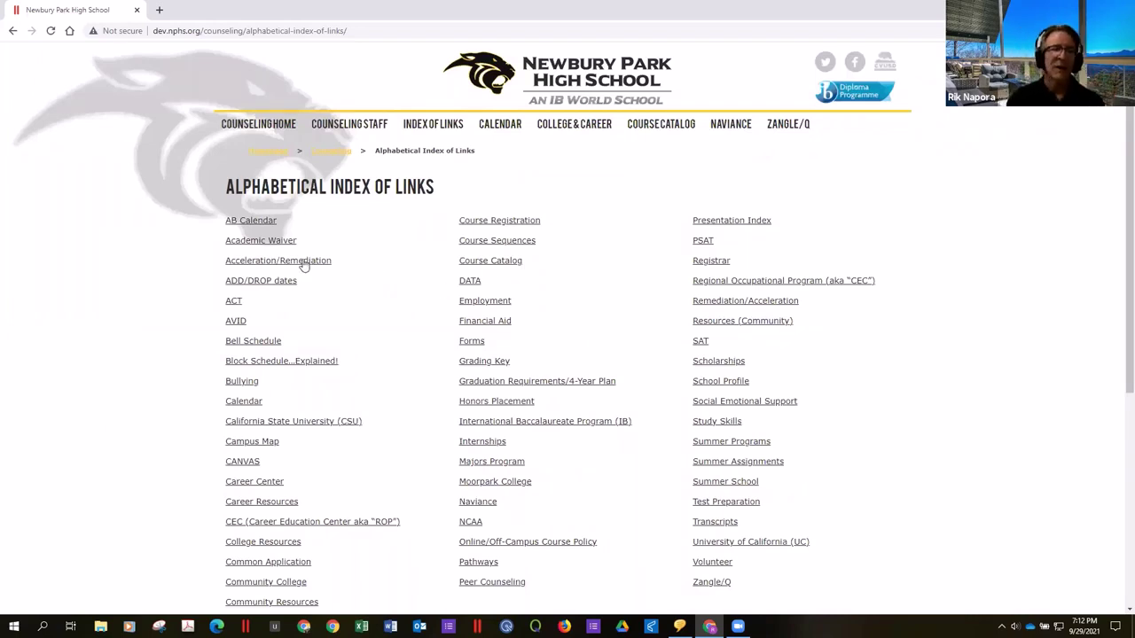
scroll(293, 252, "down", 3)
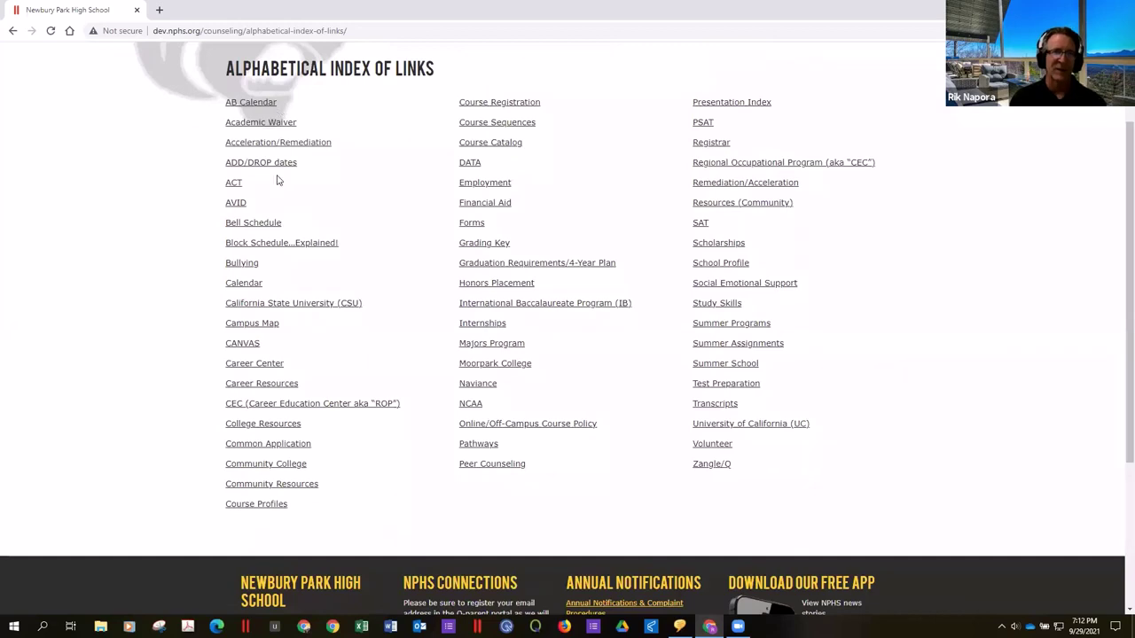
left_click(260, 386)
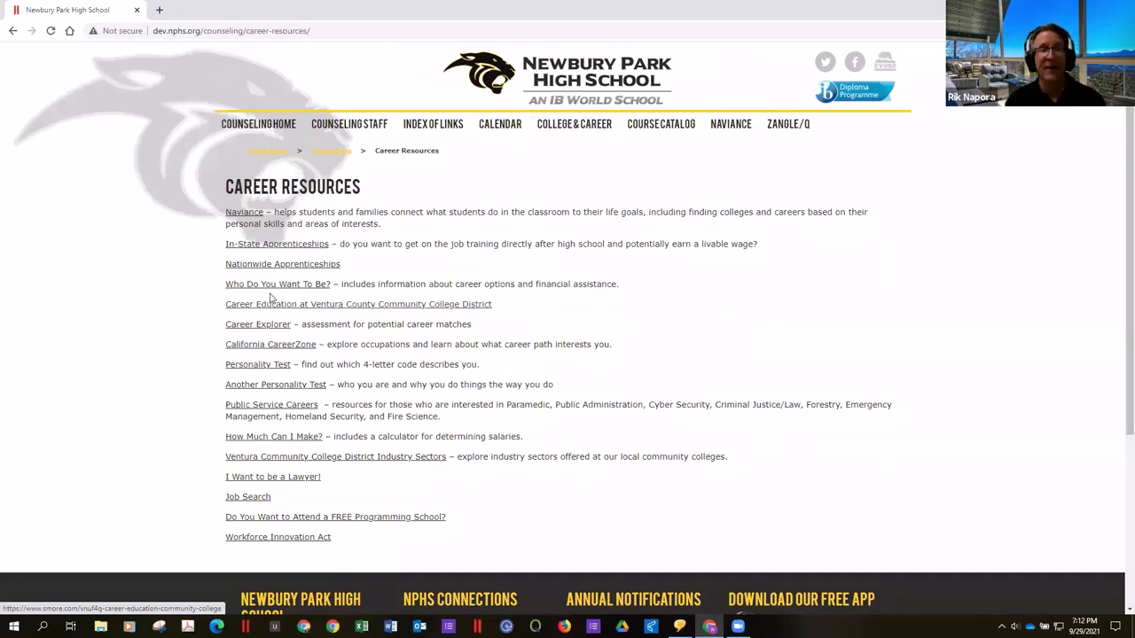
Open the In-State Apprenticeships site and look through the list of available occupations to its end
left_click(286, 248)
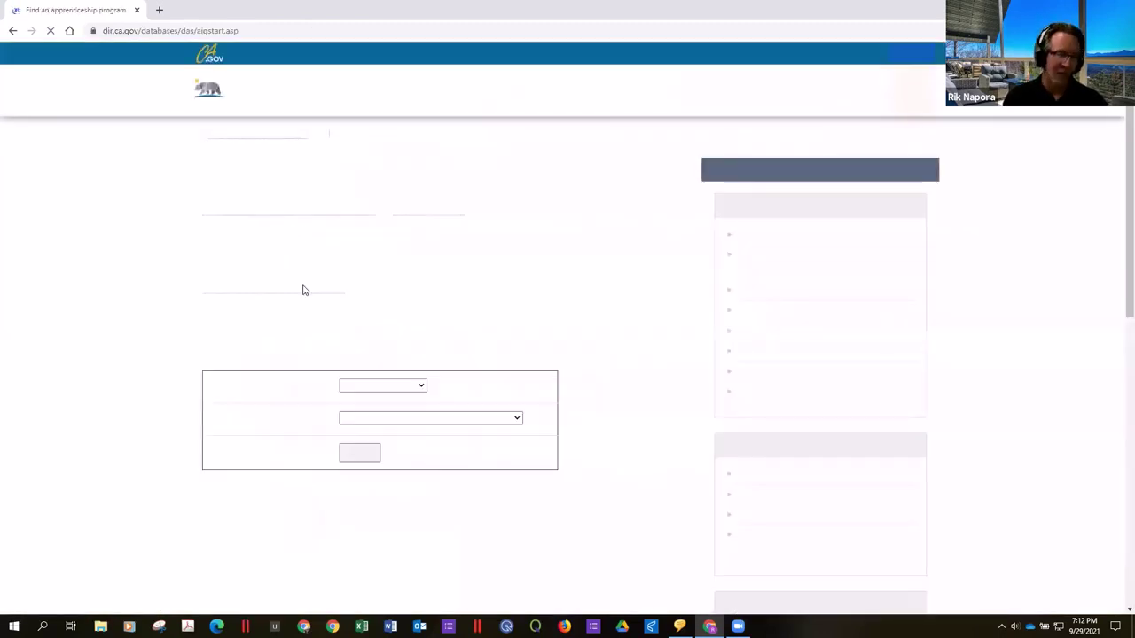
left_click(437, 420)
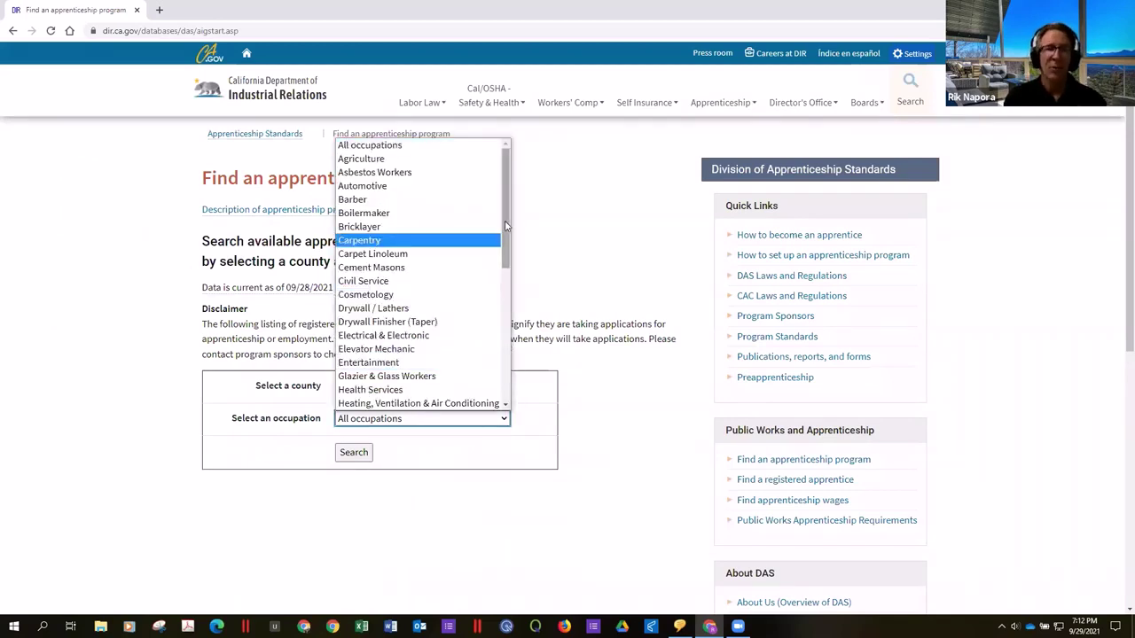
left_click_drag(505, 226, 531, 384)
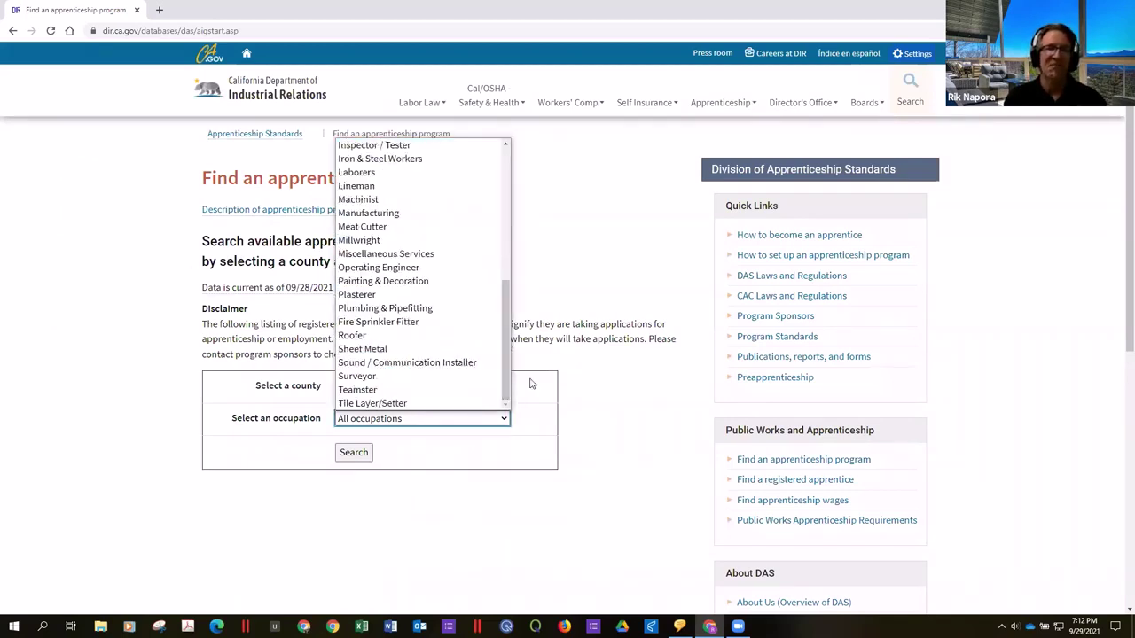
Search apprenticeship programs in all counties for the Surveyor occupation and open the Southern California Surveyors J.A.C. Chief Of Party program
left_click(388, 385)
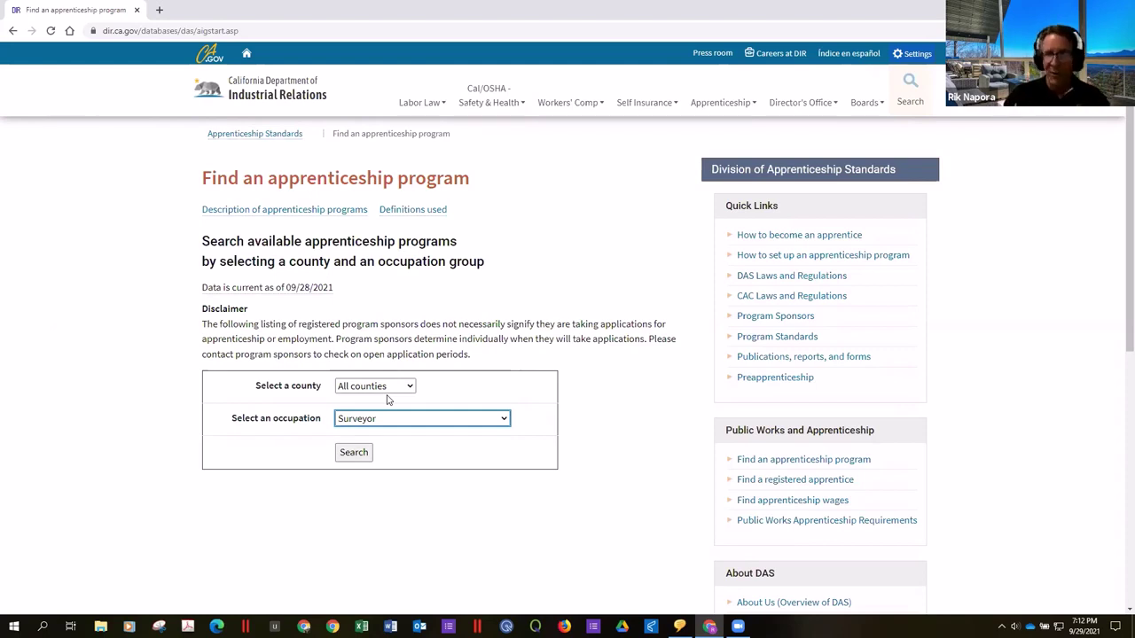
left_click(355, 454)
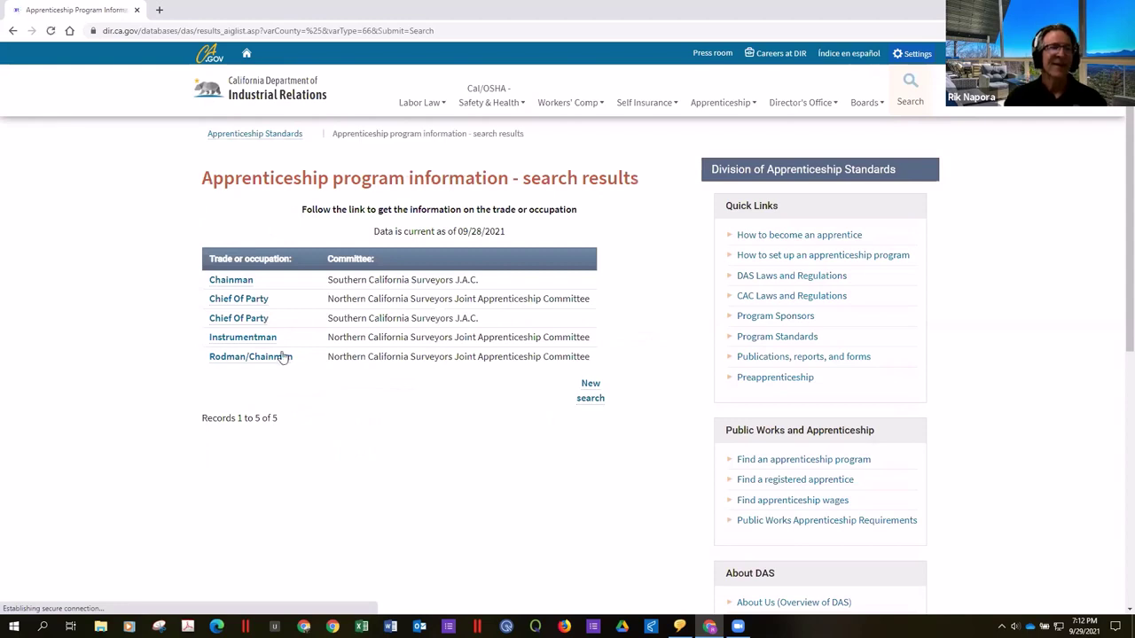
left_click(240, 324)
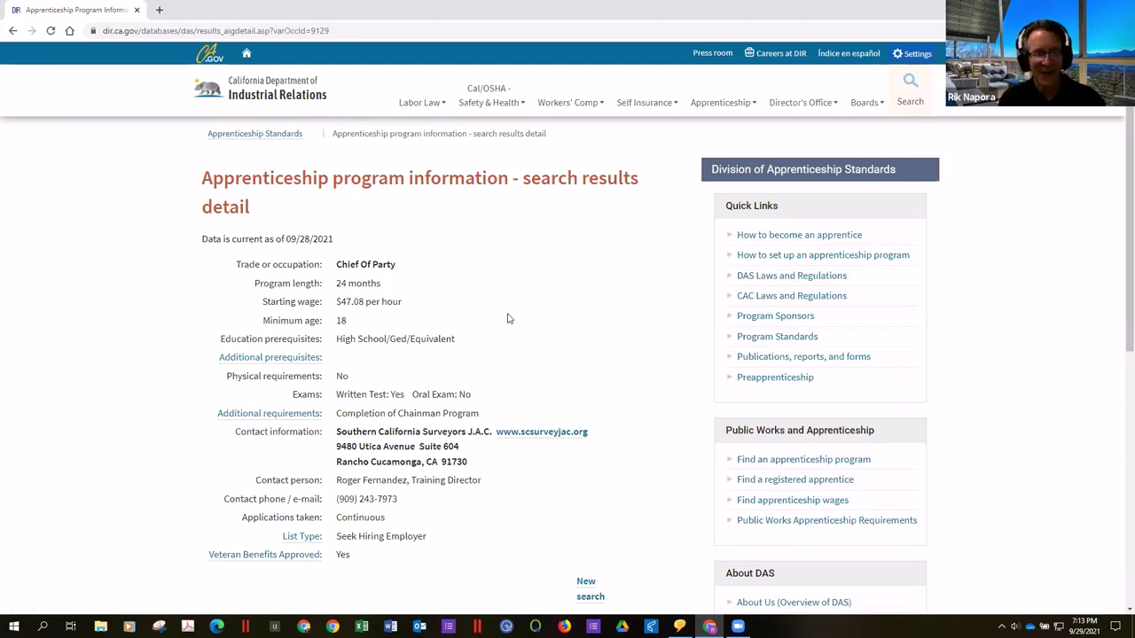
Examine the Chief Of Party program details, highlighting the starting wage, program length, education prerequisites and exams
left_click_drag(404, 307, 334, 302)
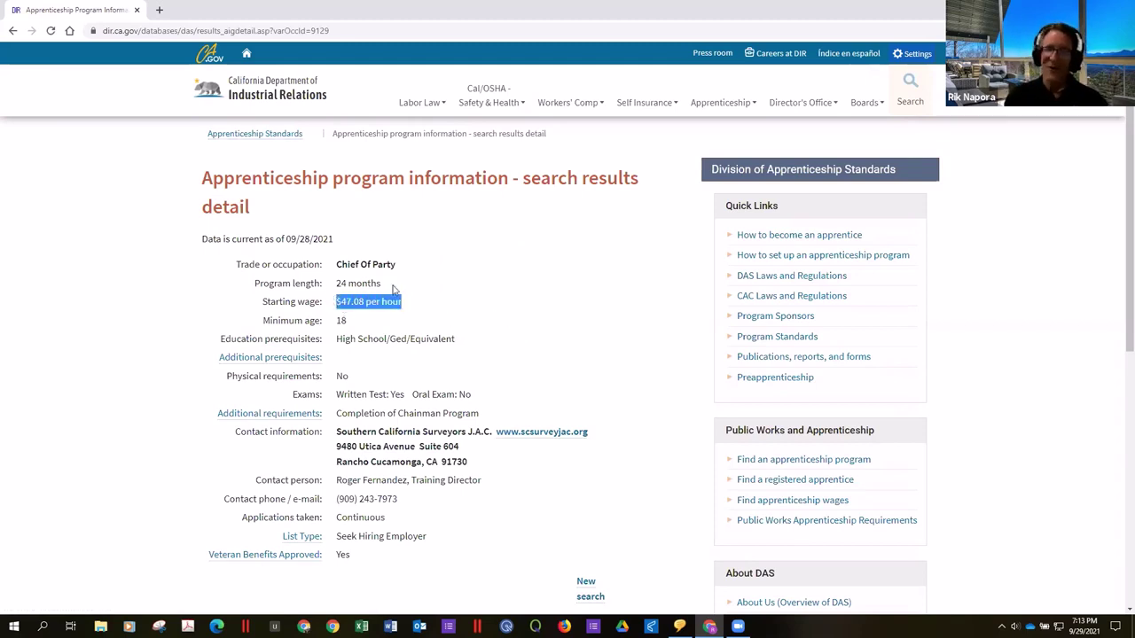
left_click_drag(384, 284, 334, 284)
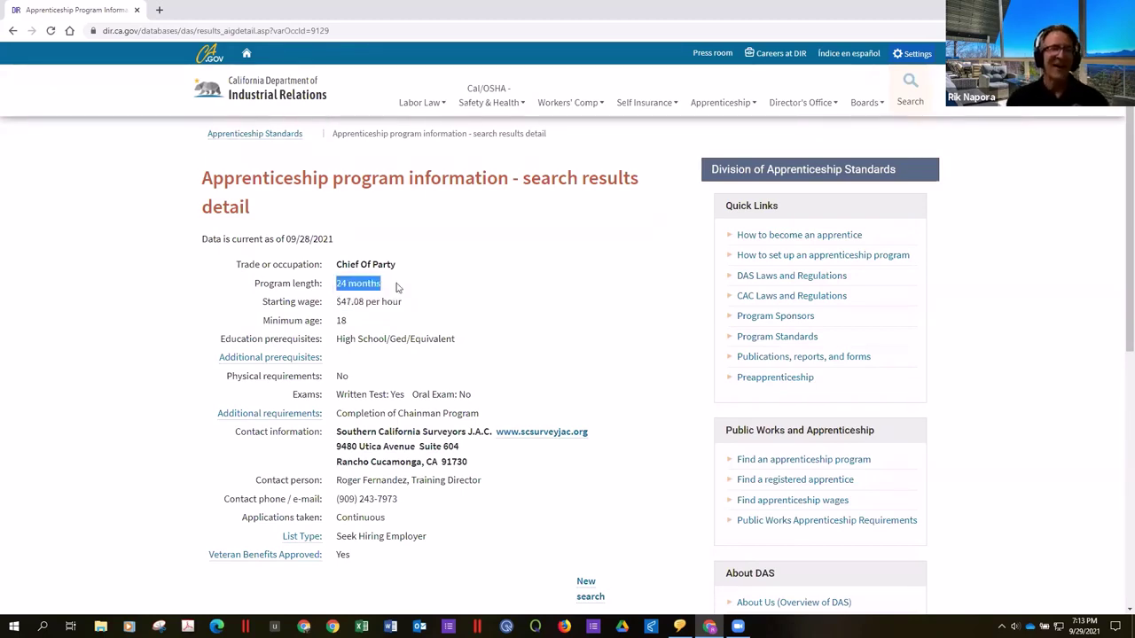
left_click_drag(403, 303, 336, 308)
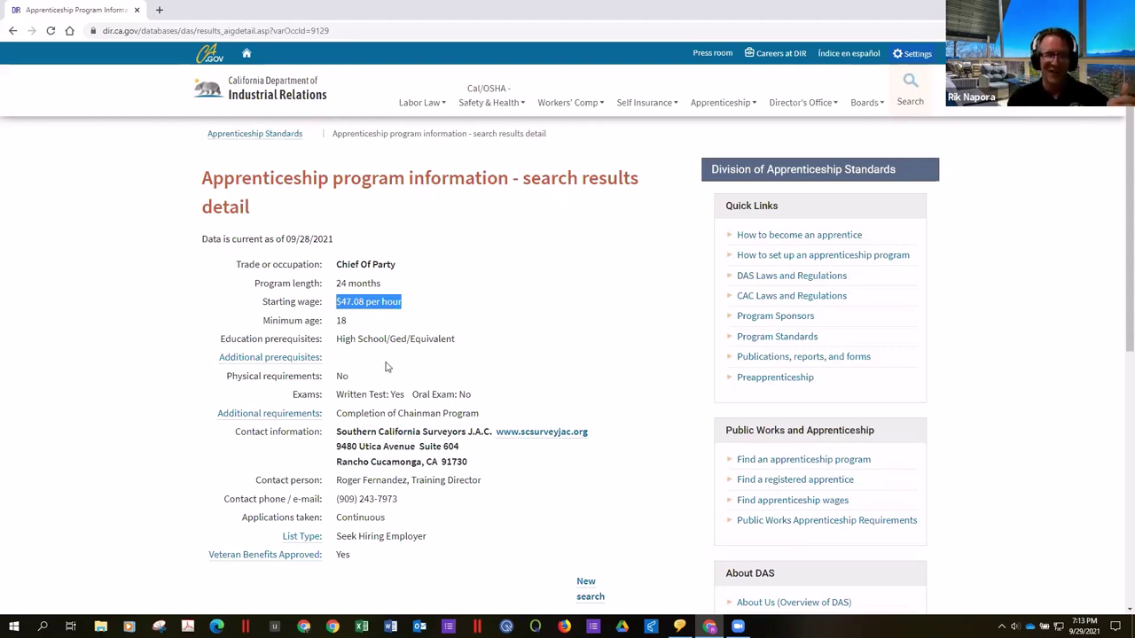
left_click_drag(455, 343, 335, 353)
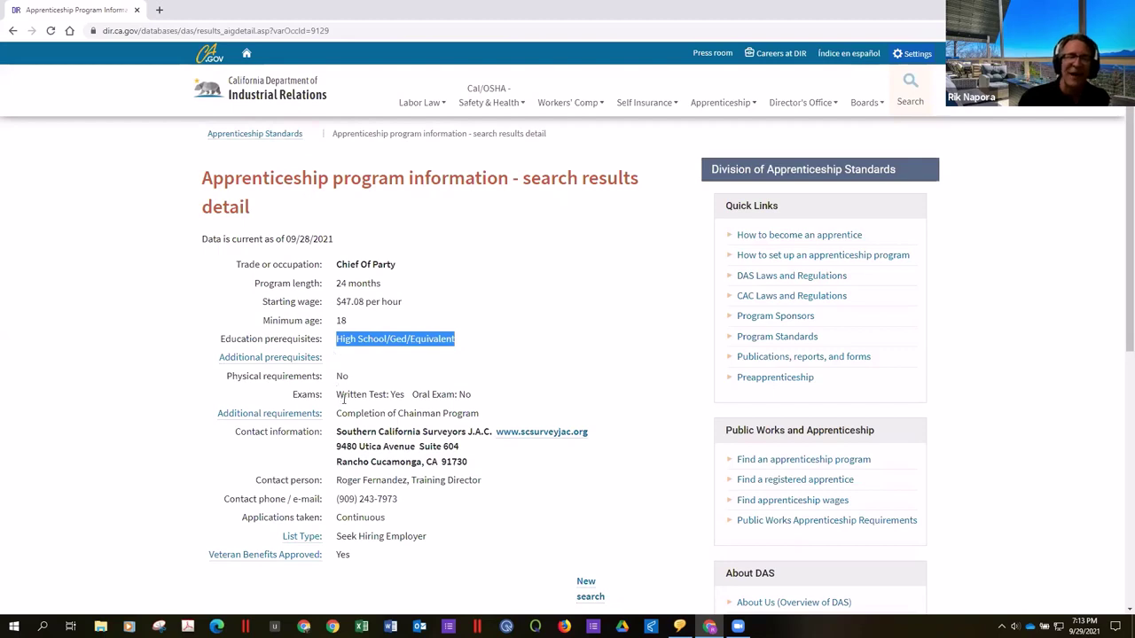
left_click_drag(336, 395, 479, 397)
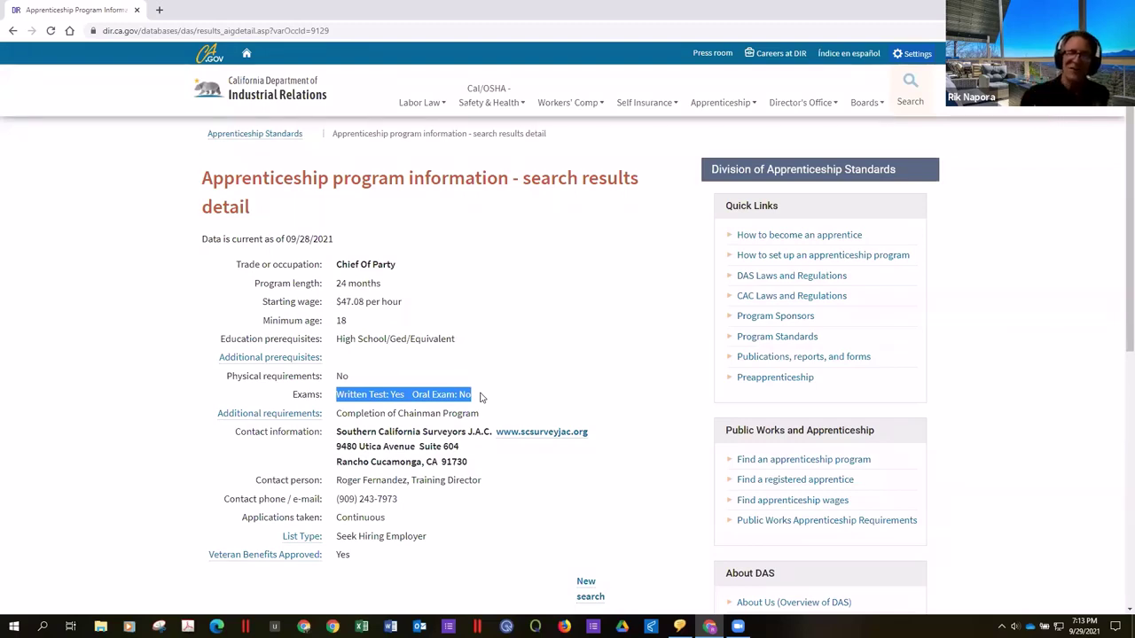
Go back through the apprenticeship search, Career Resources and index of links pages to the Welcome NPHS Seniors message in Naviance
left_click(13, 31)
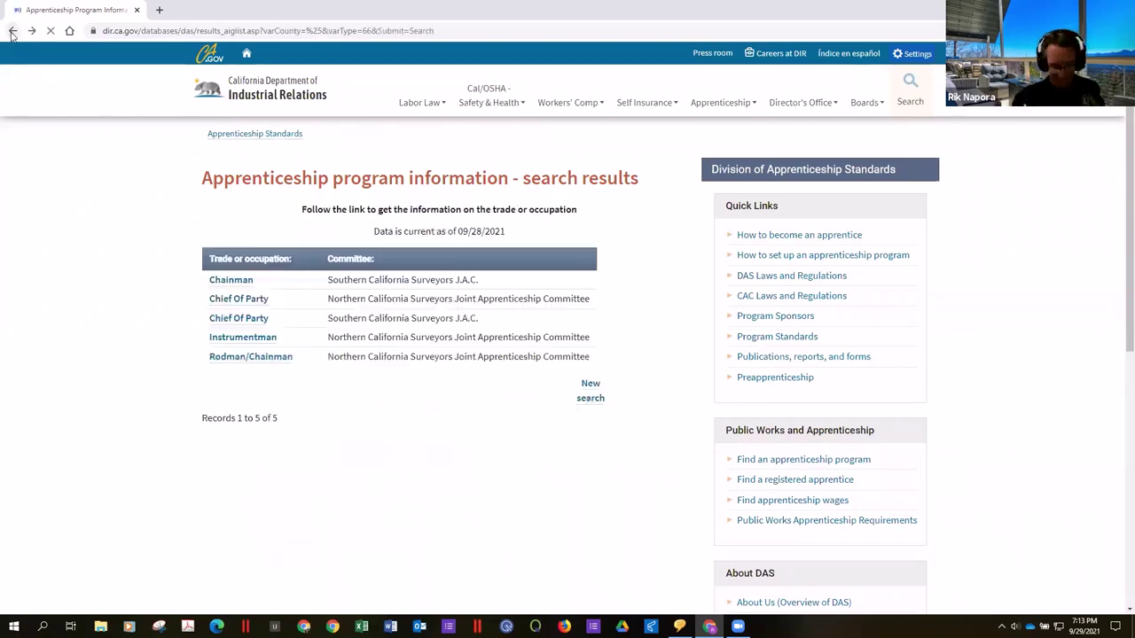
left_click(13, 32)
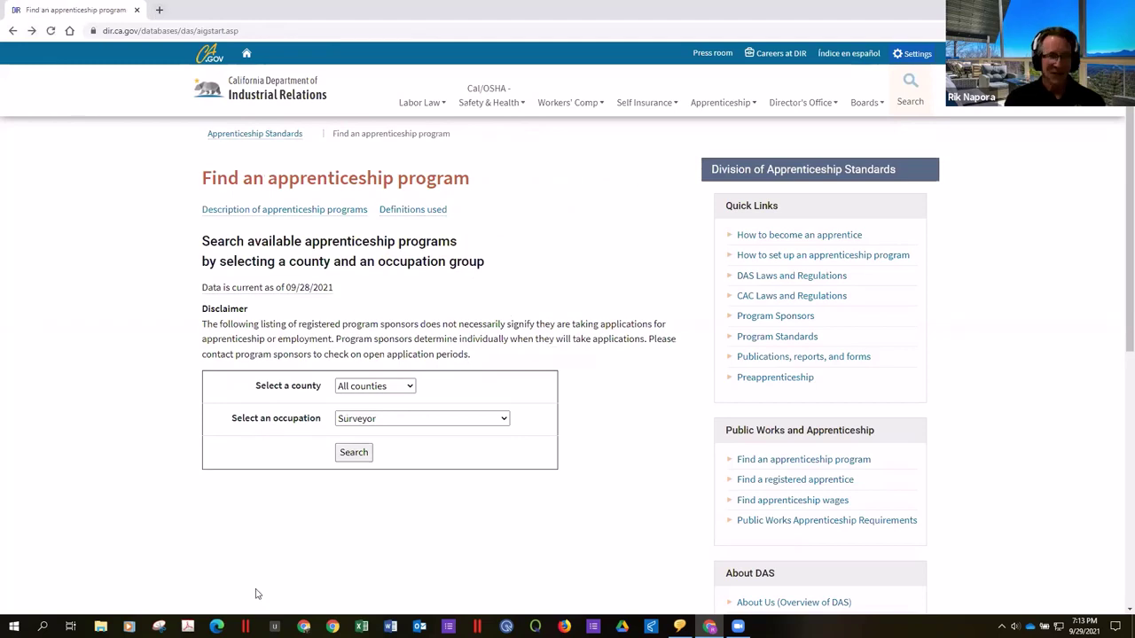
left_click(303, 626)
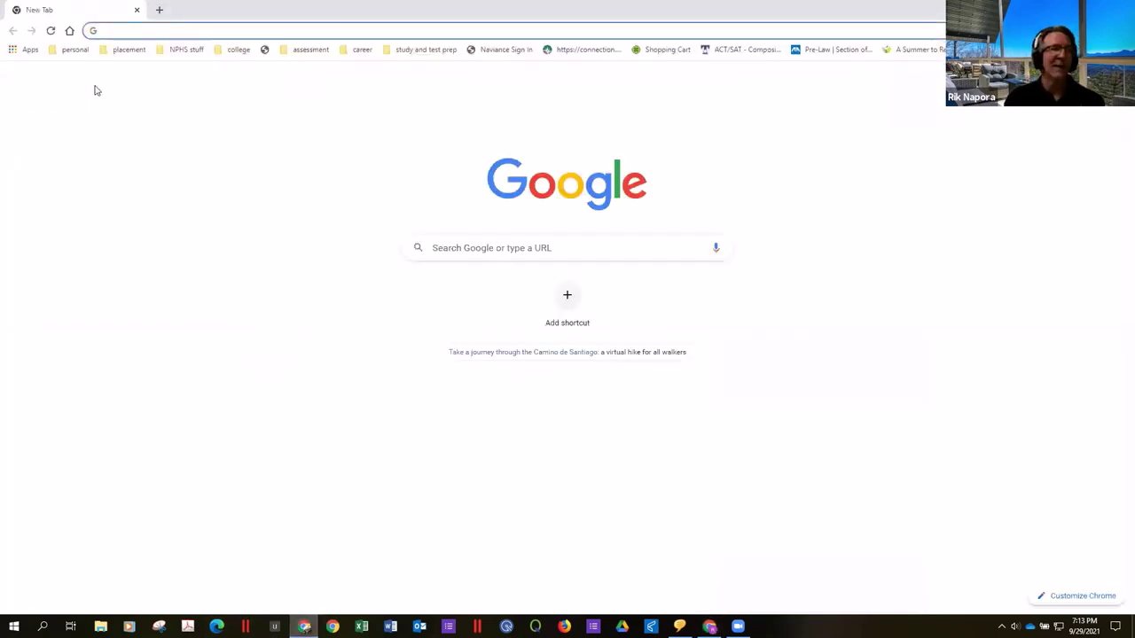
left_click(137, 11)
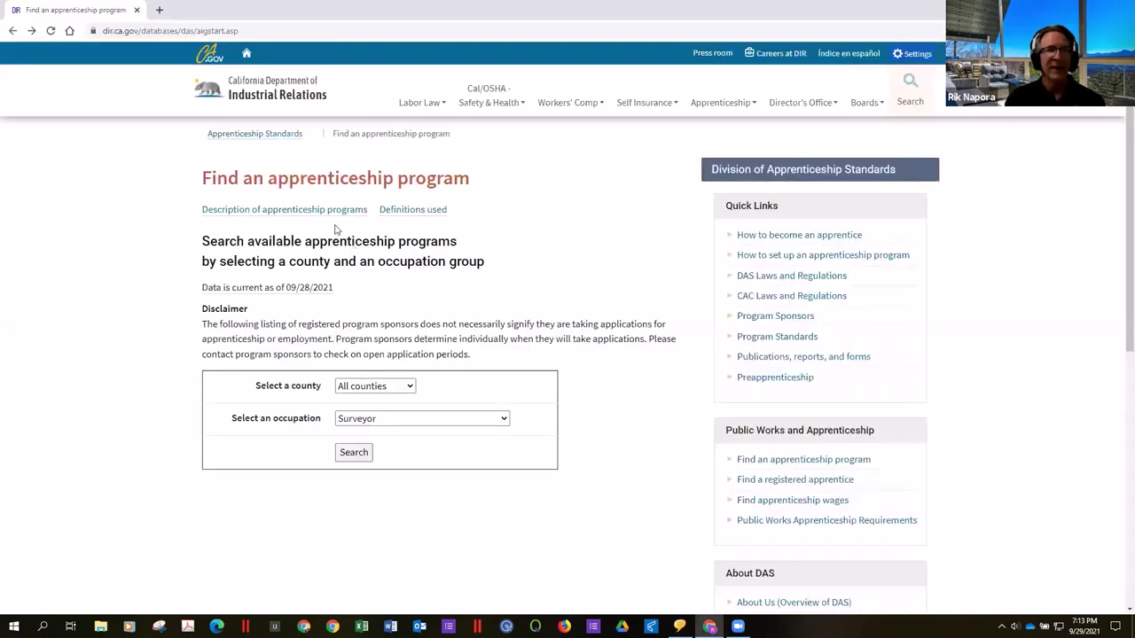
left_click(11, 32)
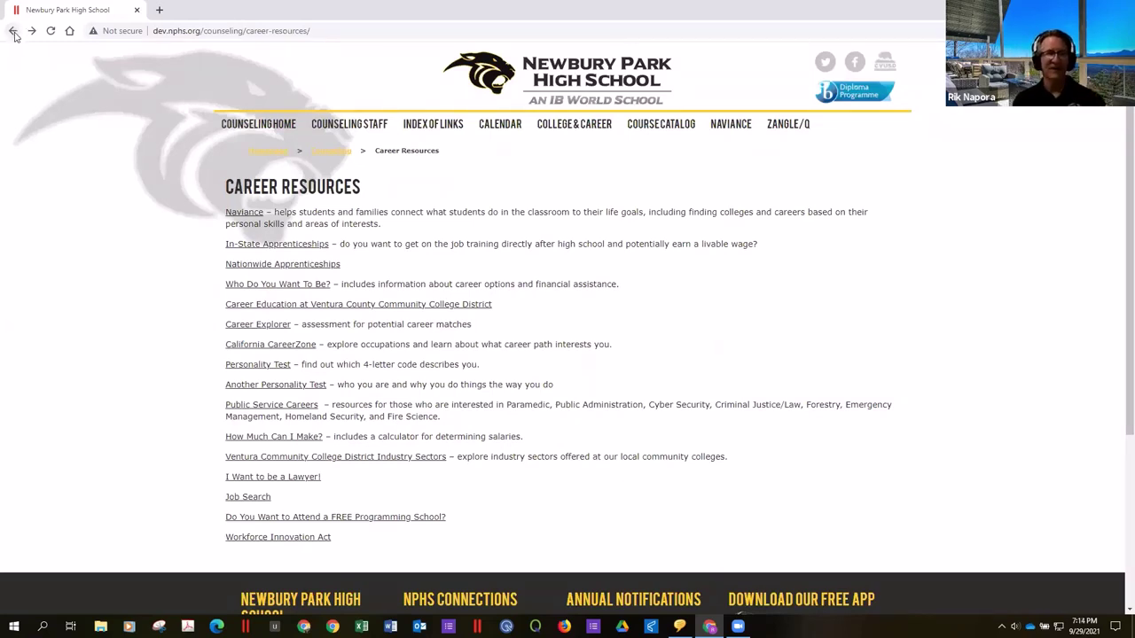
left_click(14, 31)
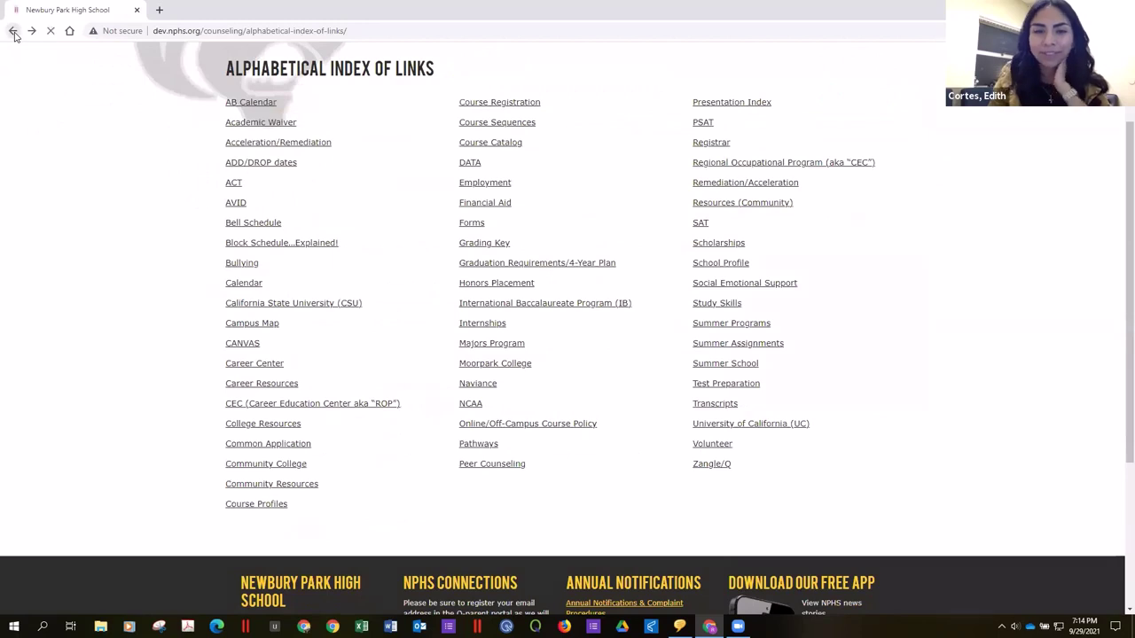
left_click(14, 32)
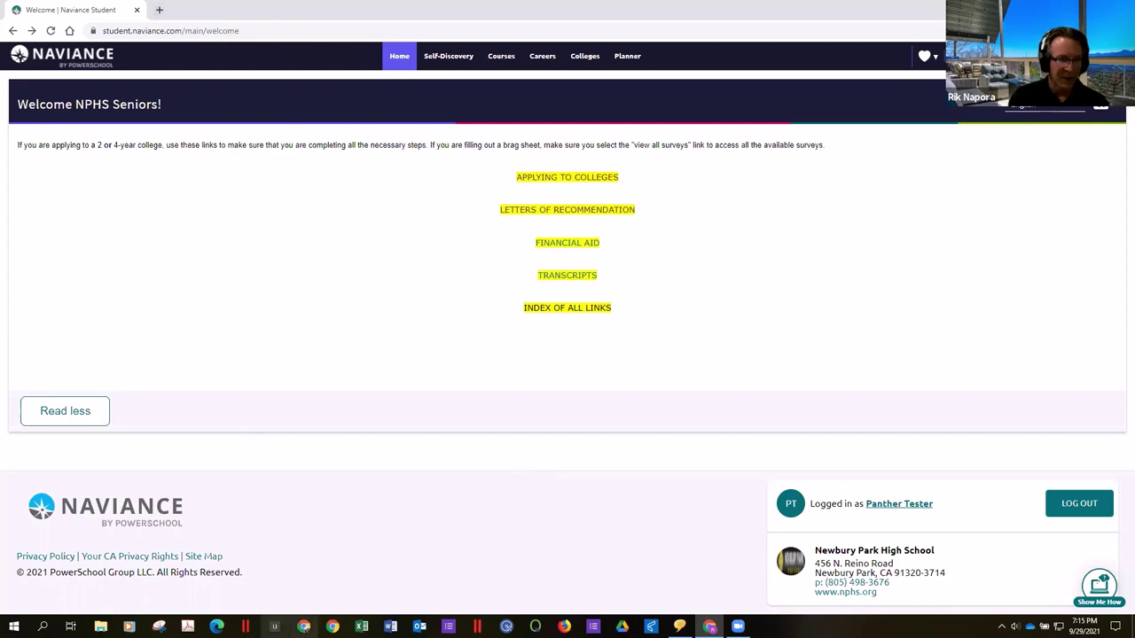
Open the CollegeVine school list sheet at collegevine.com/schools/hub/school-list/sheet in a blank browser page
left_click(160, 12)
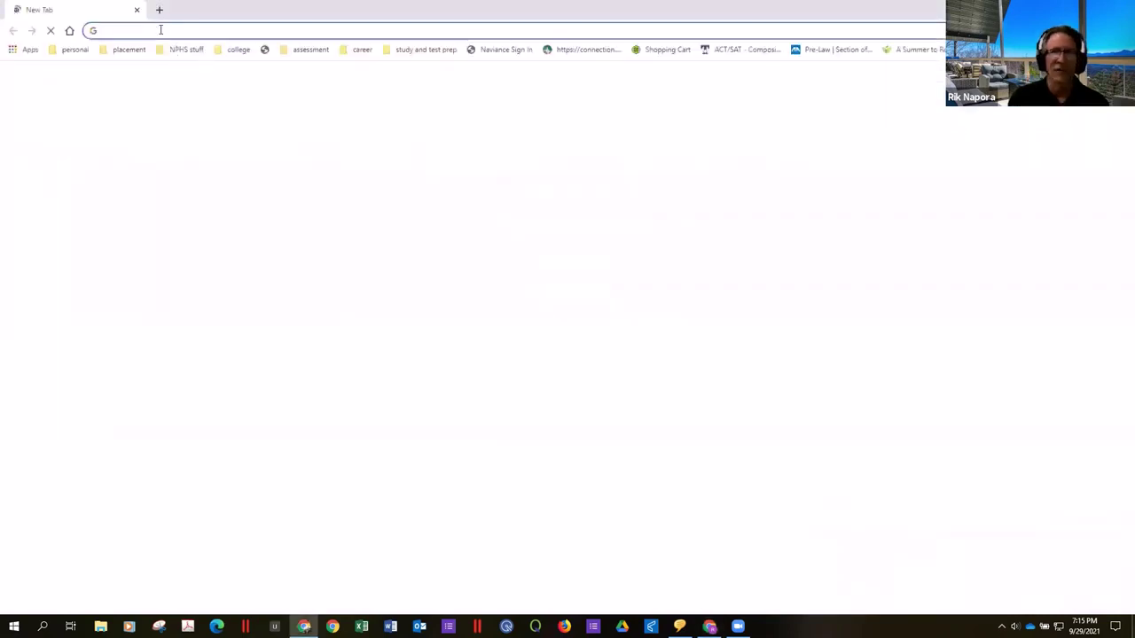
left_click(158, 31)
type("collegevine.com/schools/hub/school-list/sheet")
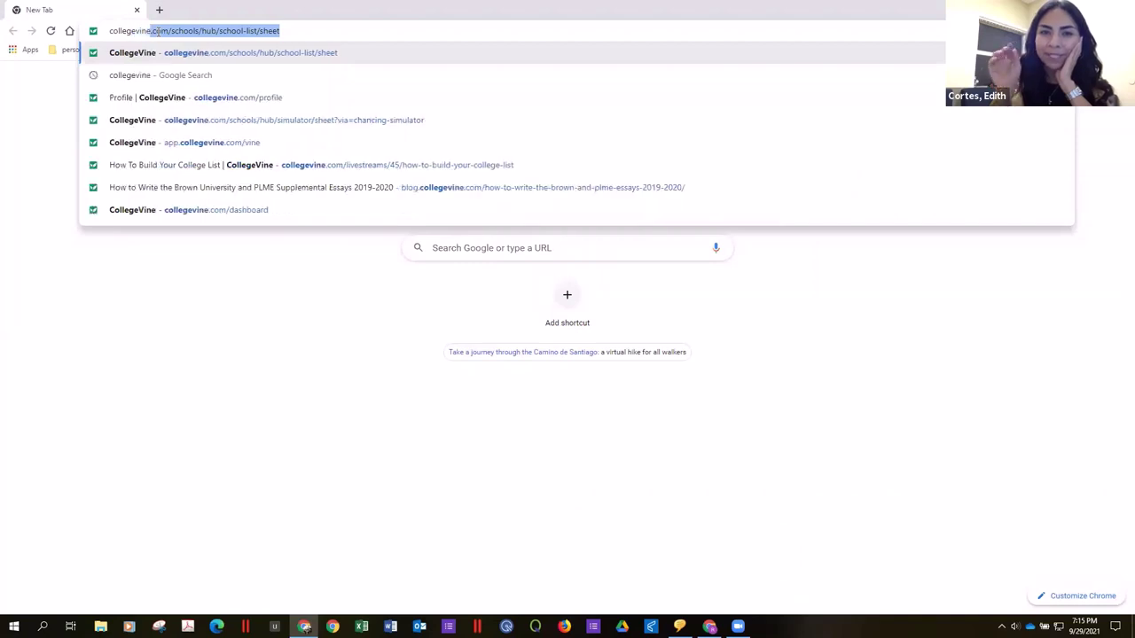
left_click(246, 53)
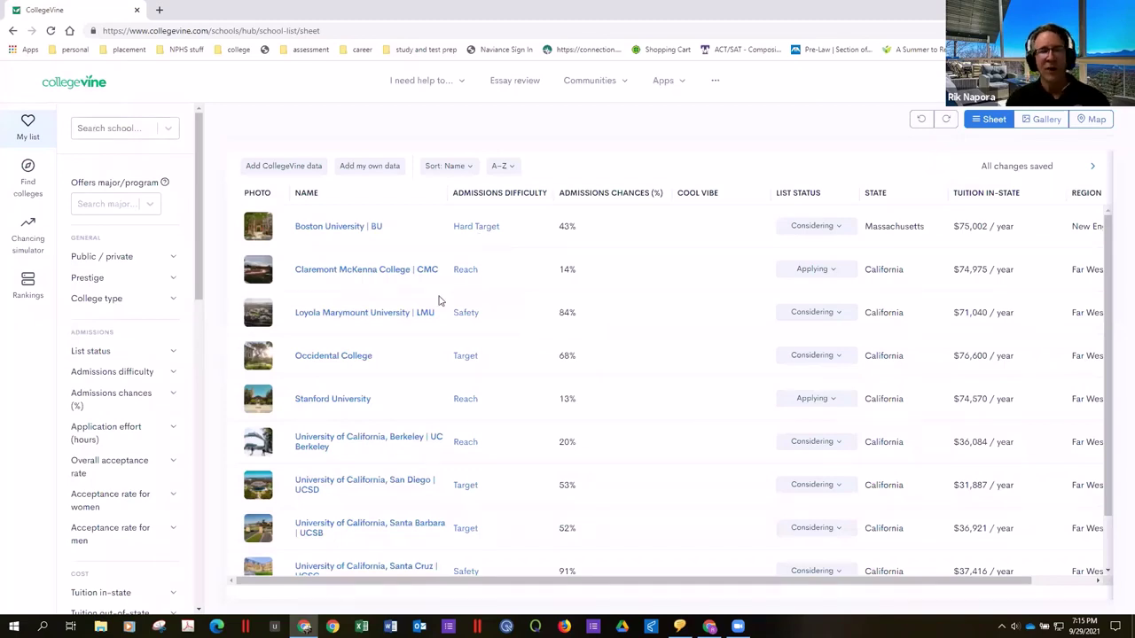
Open the chancing details for Loyola Marymount University and show the explanation of its admissions chances
left_click(395, 316)
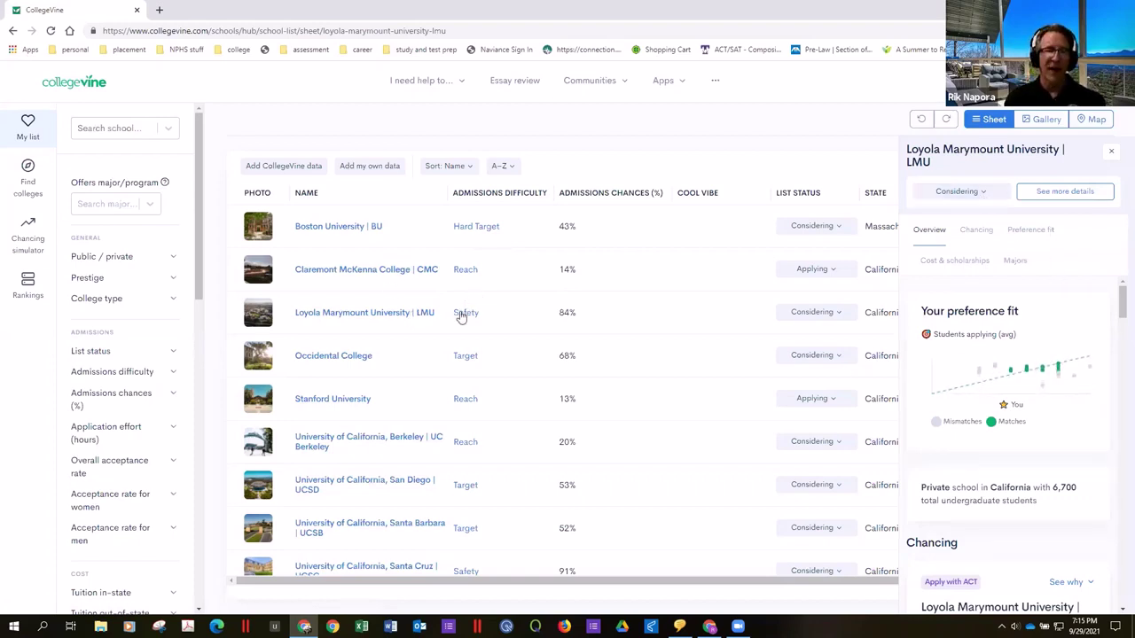
left_click(492, 310)
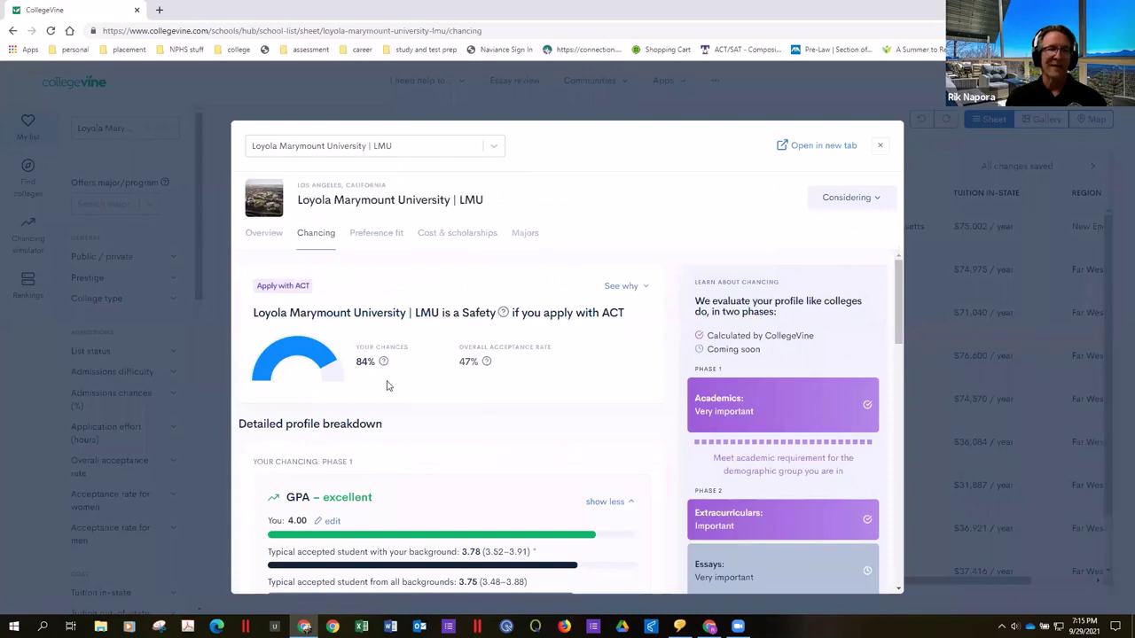
mouse_move(384, 364)
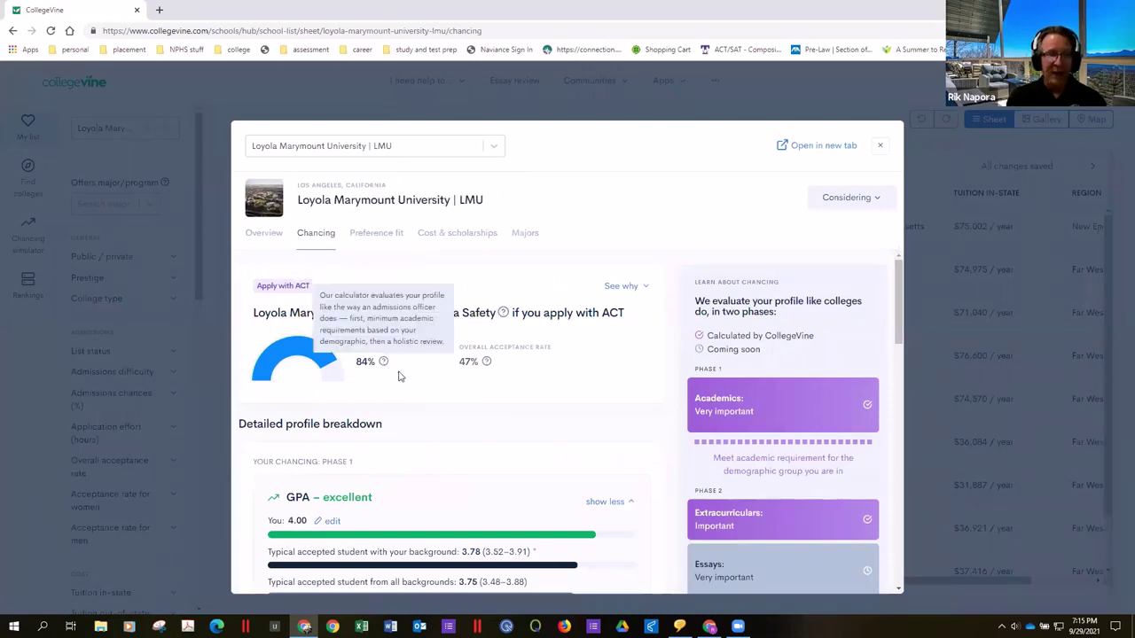
Review Loyola Marymount University's chancing breakdown for GPA, coursework, ACT, extracurriculars and recommendation letters, then return to the school list
scroll(443, 370, "down", 2)
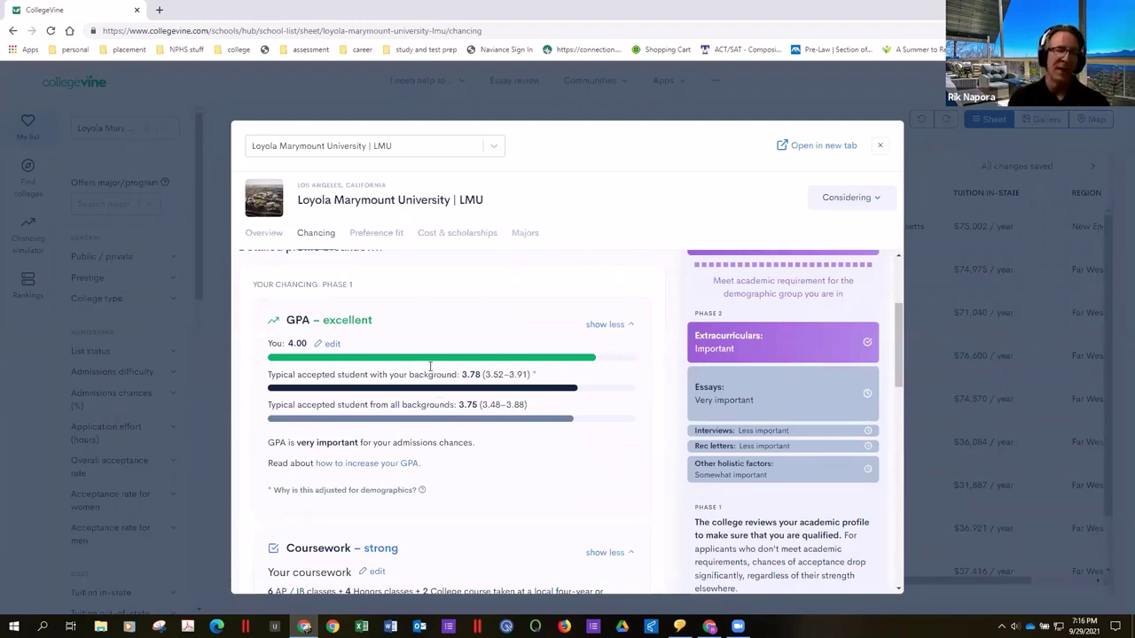
scroll(399, 377, "down", 3)
scroll(368, 376, "down", 3)
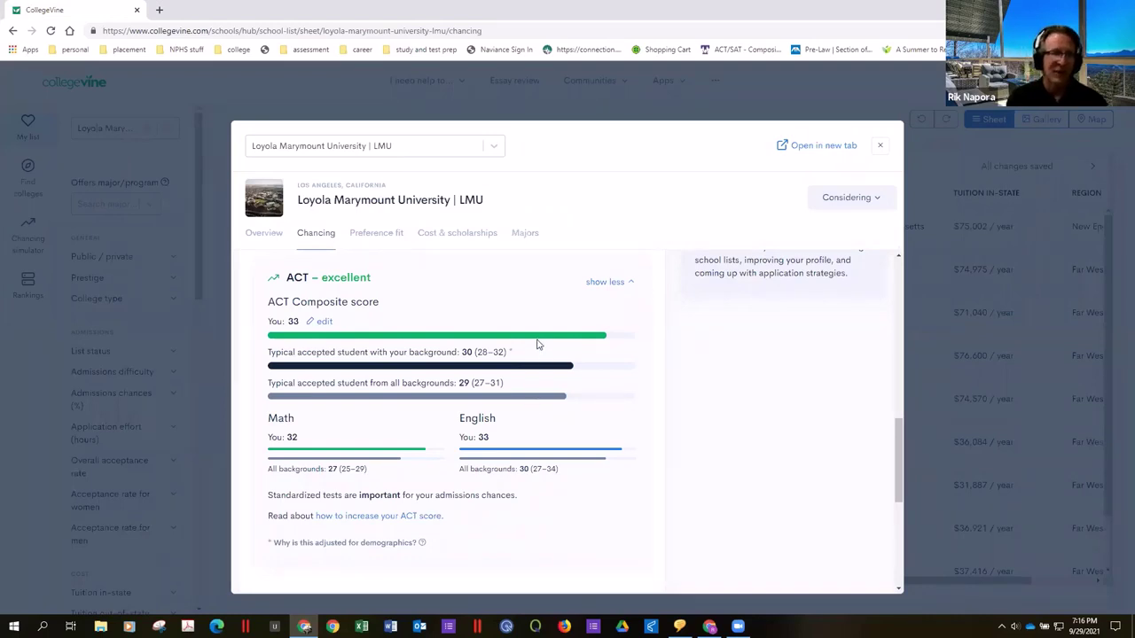
scroll(539, 345, "down", 2)
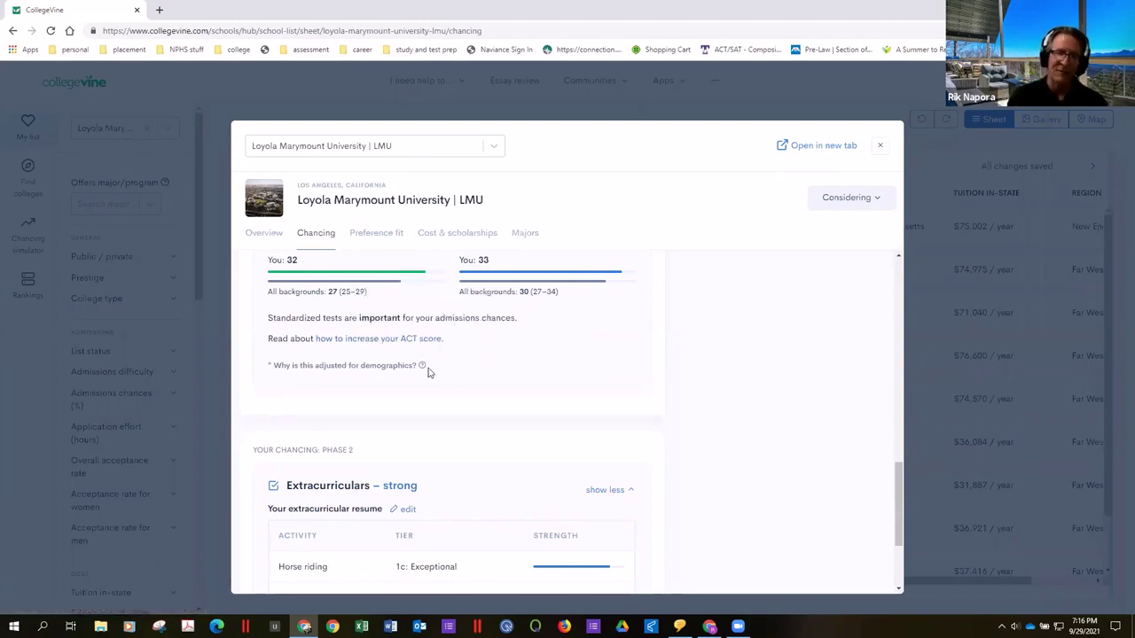
scroll(473, 385, "down", 1)
scroll(473, 385, "down", 3)
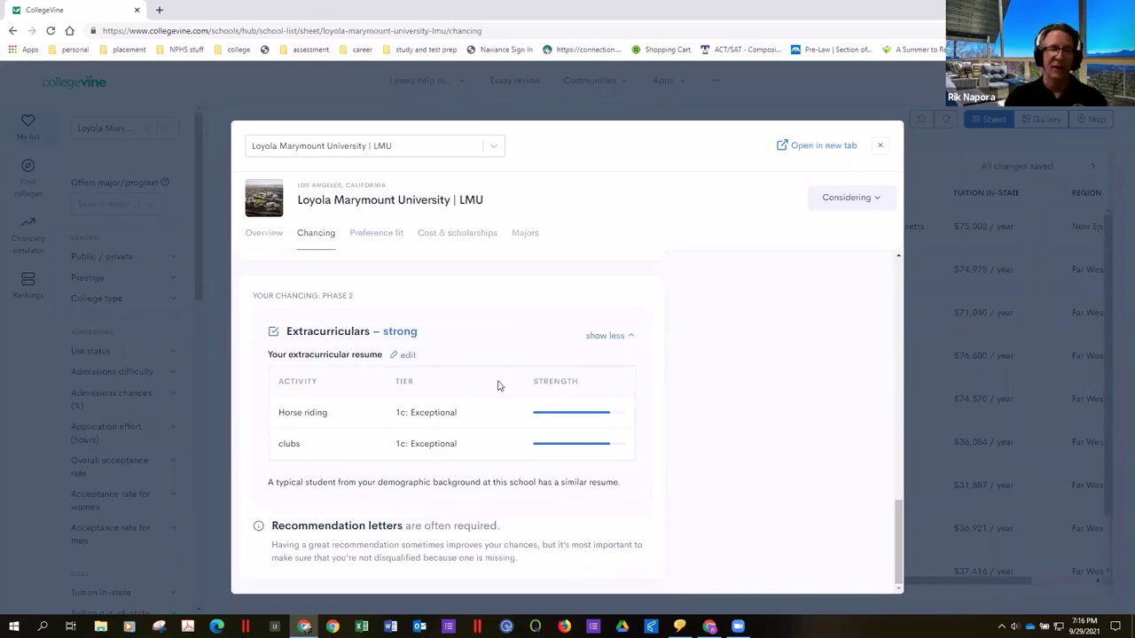
scroll(499, 385, "up", 10)
scroll(521, 363, "up", 2)
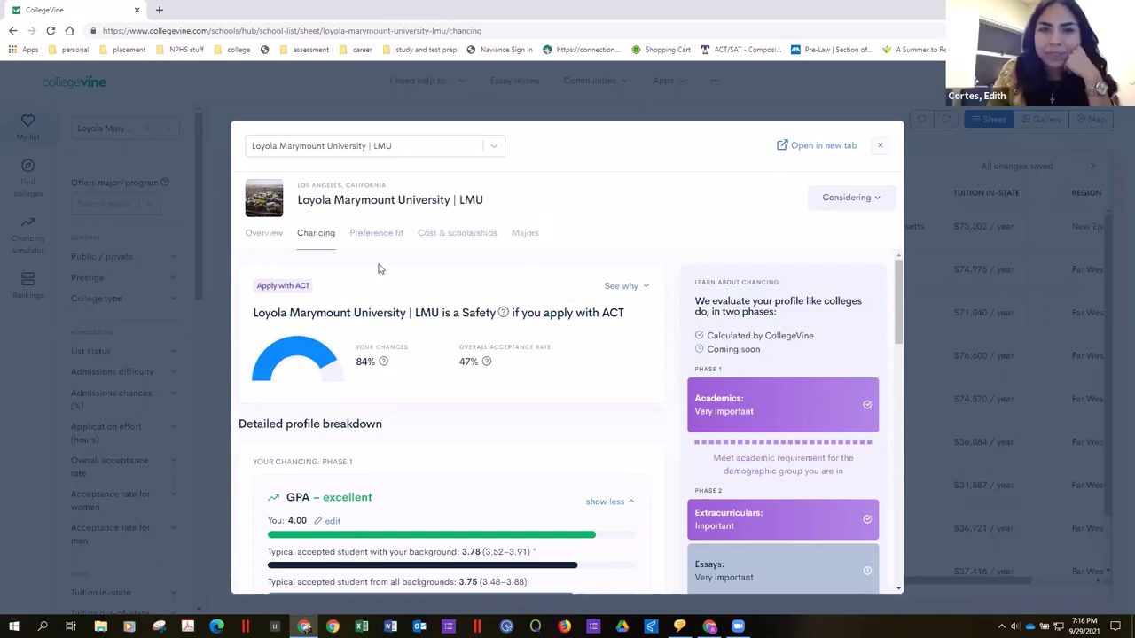
key("Escape")
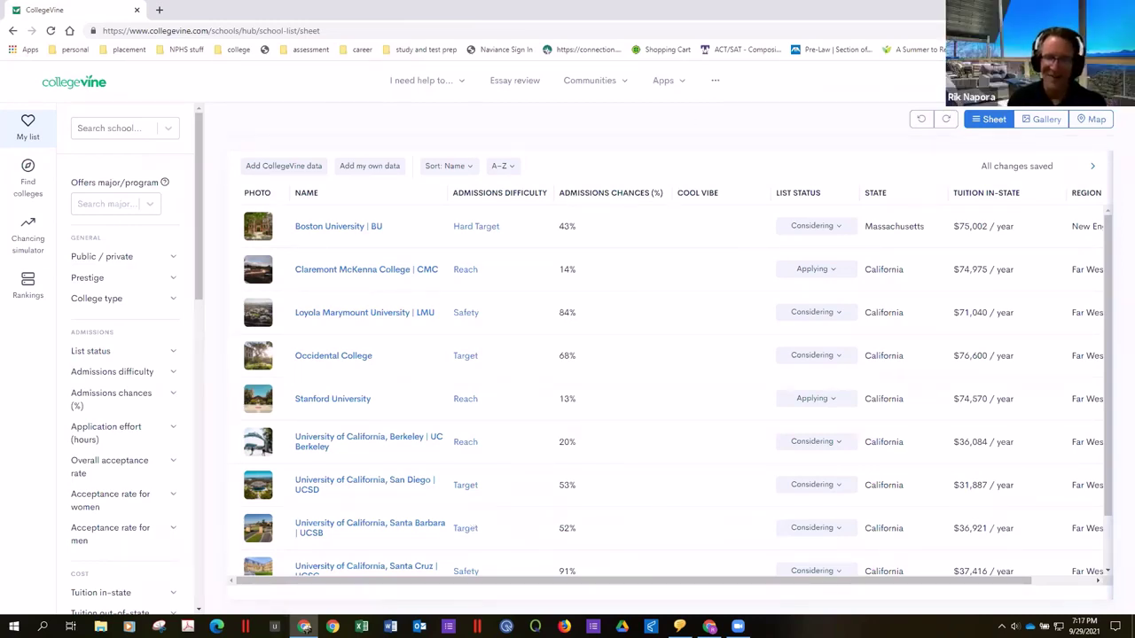
Switch to the Naviance window and open Surveys from Your School in the About Me options
mouse_move(304, 627)
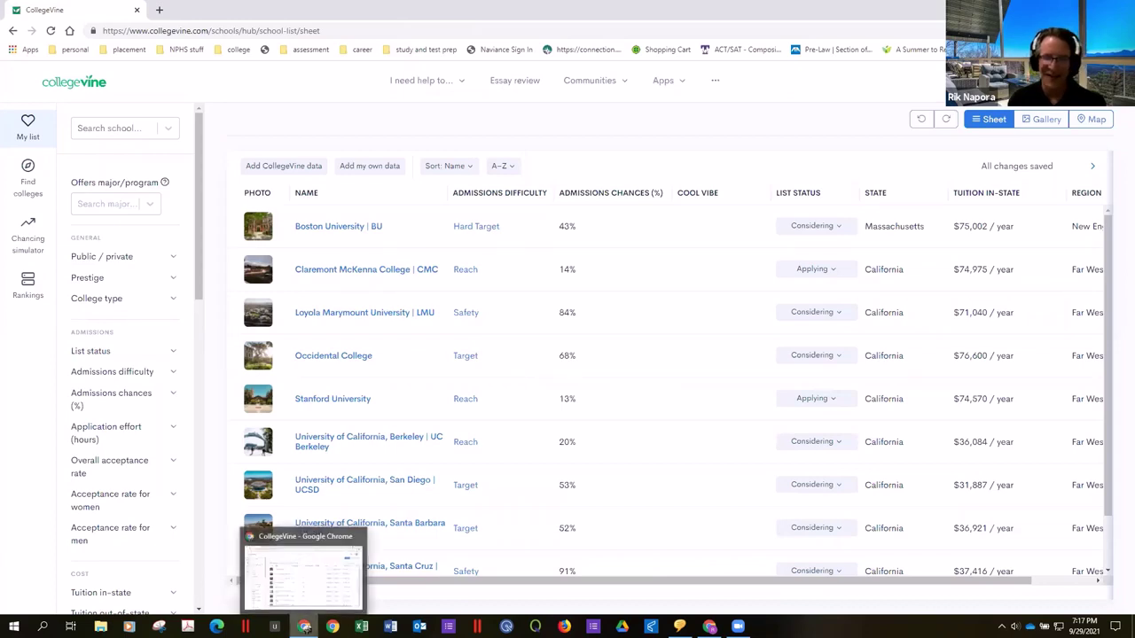
mouse_move(710, 626)
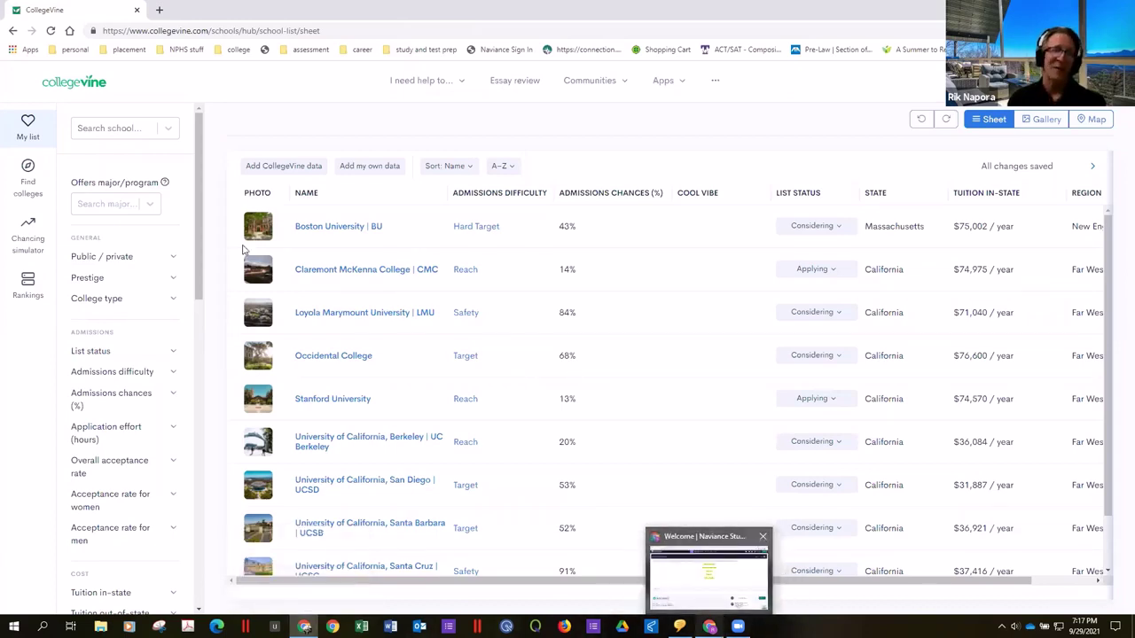
left_click(699, 604)
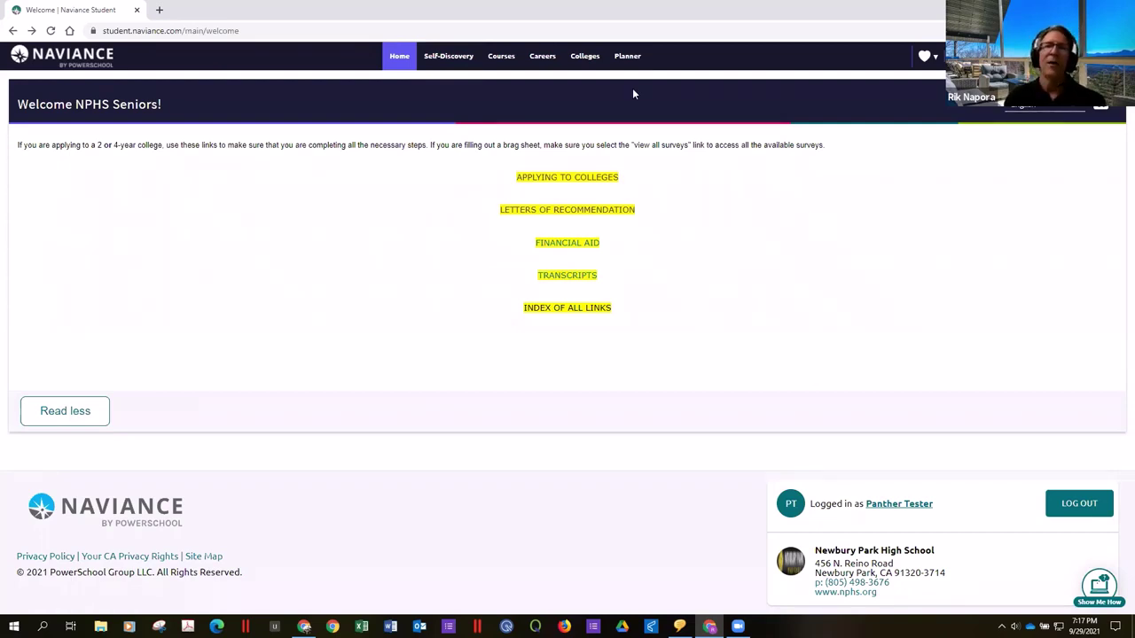
left_click(927, 56)
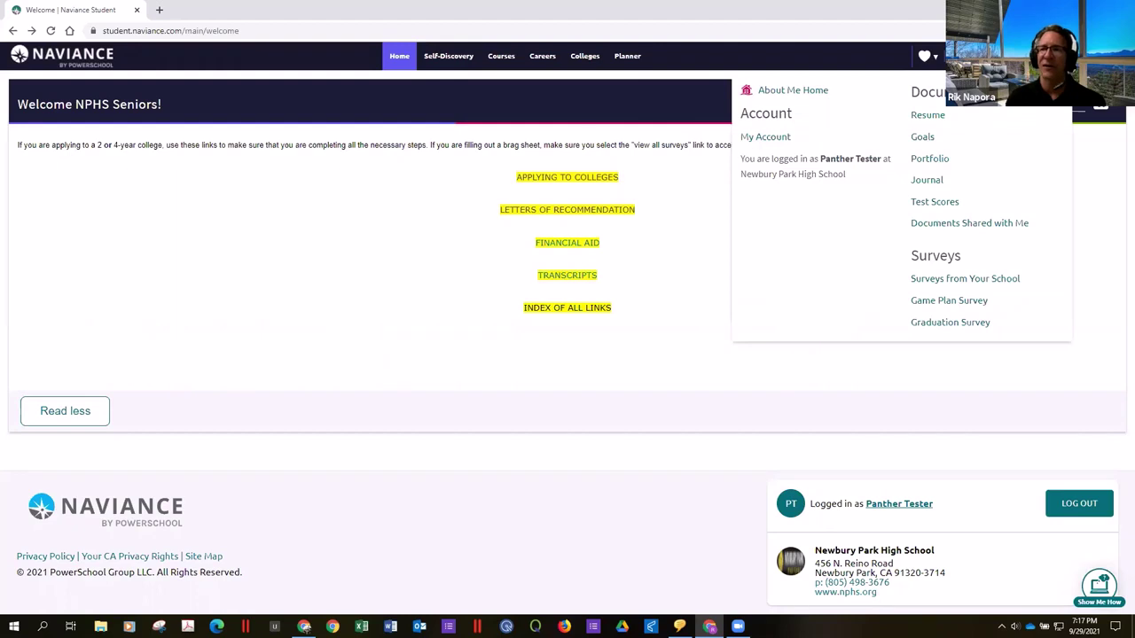
left_click(945, 280)
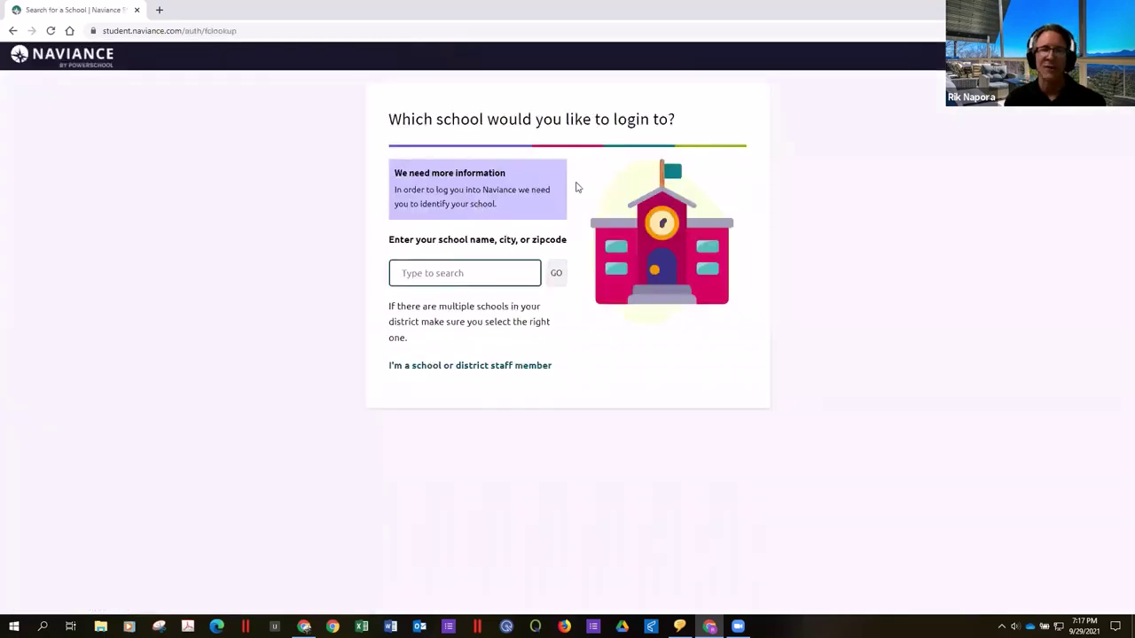
Search for the school by ZIP code 91320 and open the Newbury Park High School login page
left_click(447, 277)
type("91320")
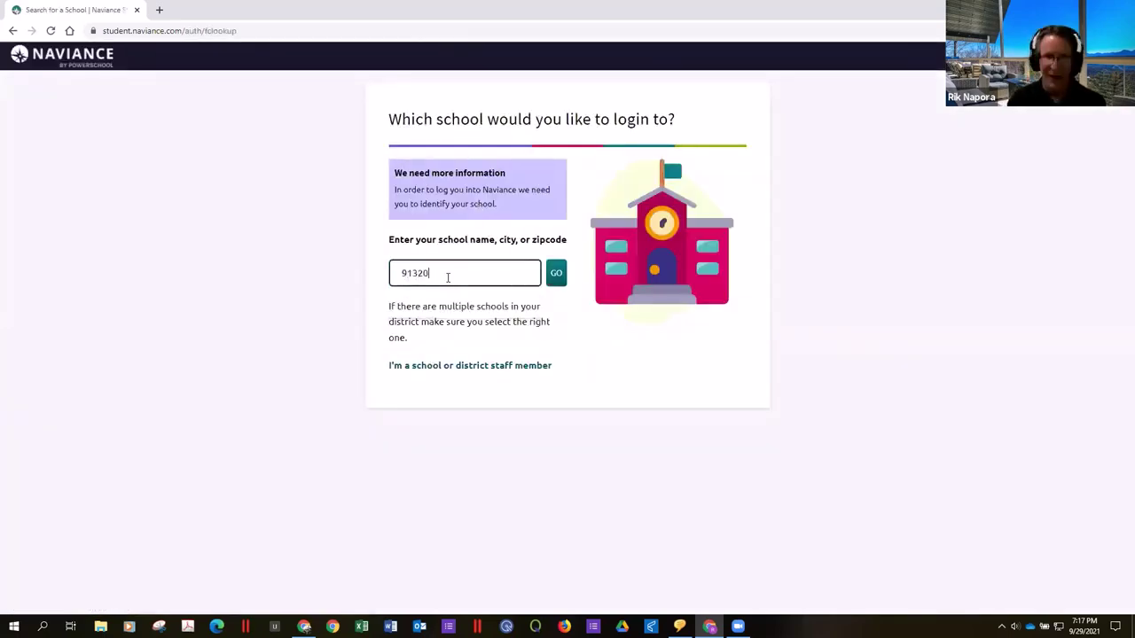
key("Return")
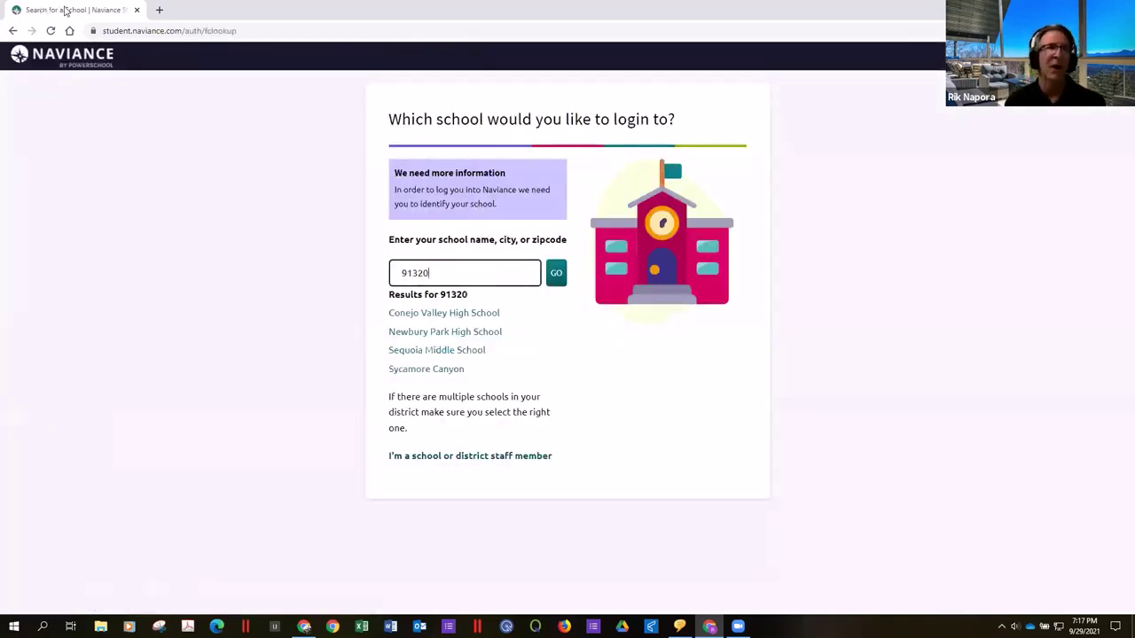
left_click(434, 332)
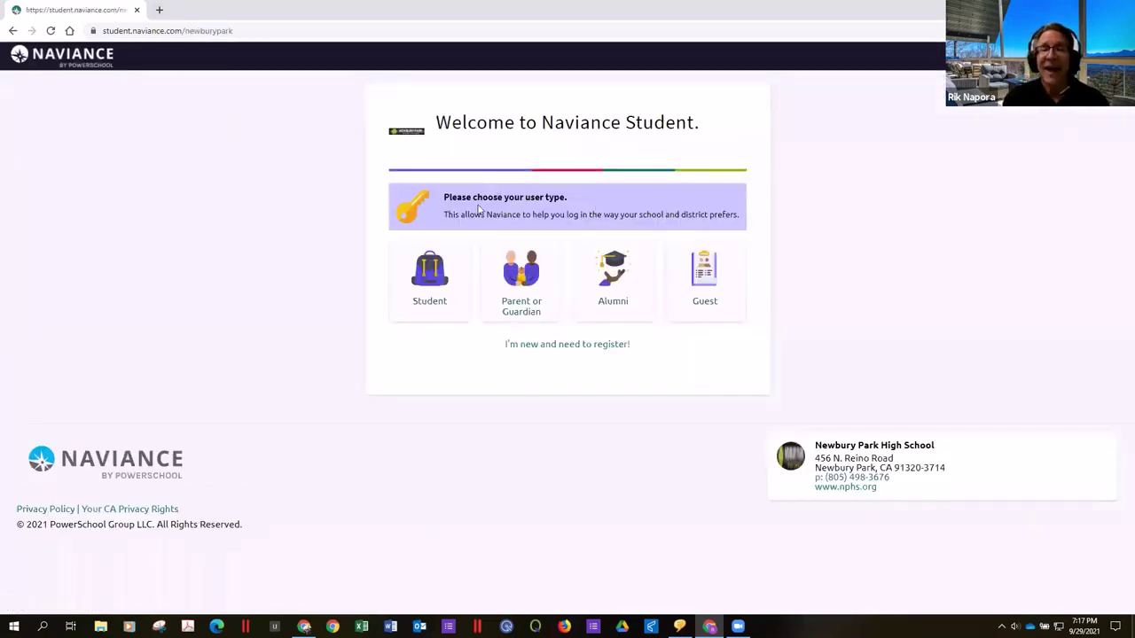
Enter Naviance with the Student user type and open Surveys from Your School in the About Me options
left_click(470, 261)
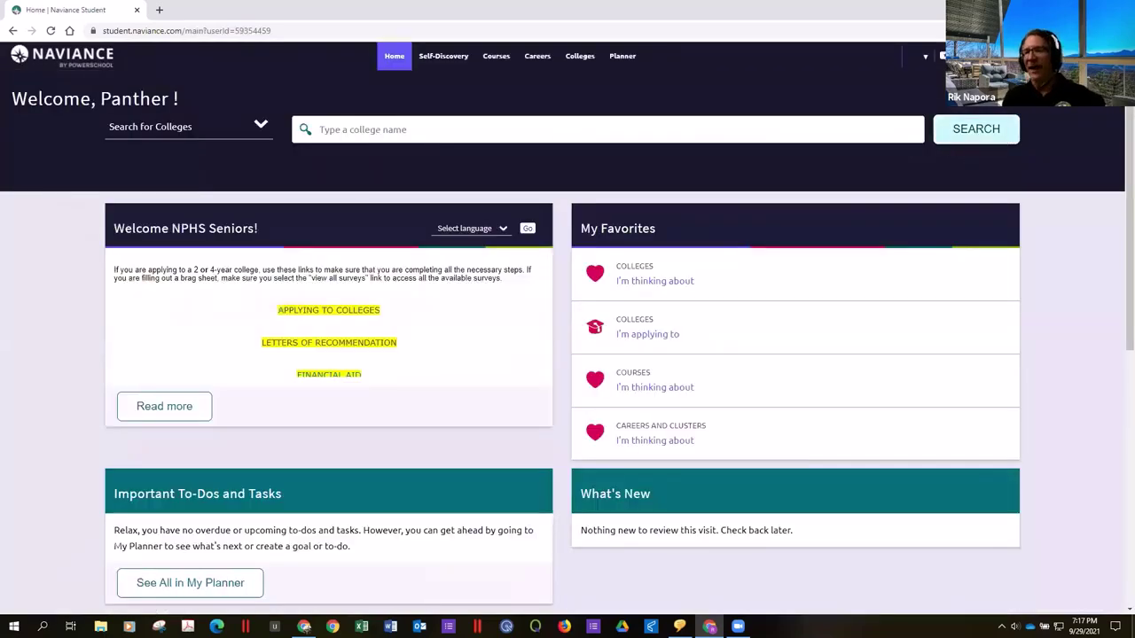
left_click(922, 56)
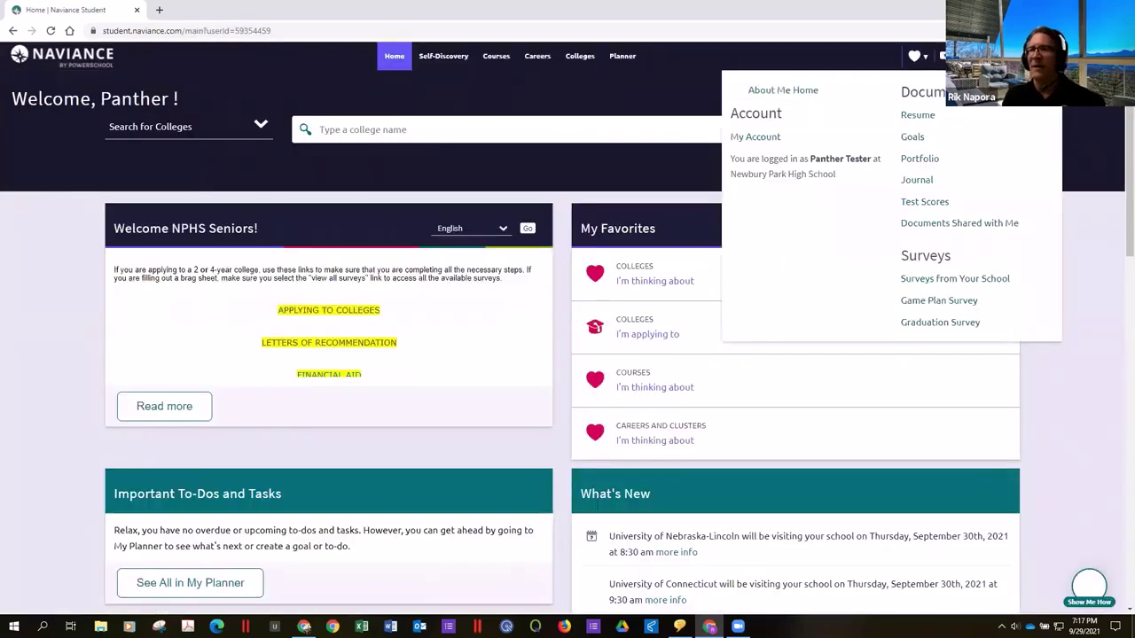
left_click(908, 281)
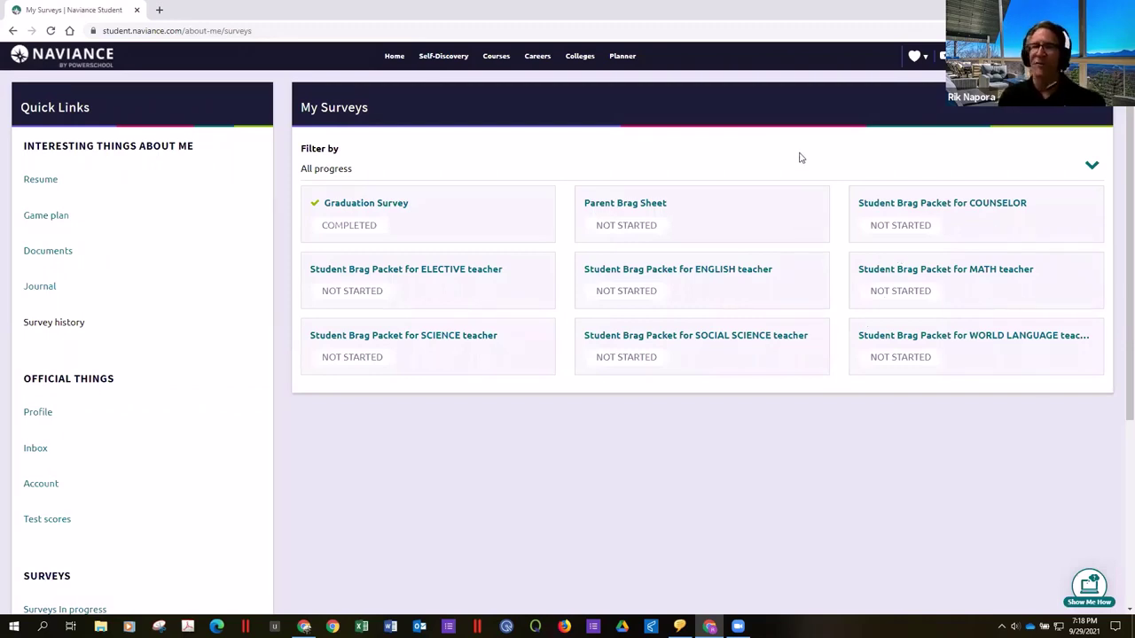
Open the Student Brag Packet for COUNSELOR, review all of its questions, and return to the survey list
left_click(889, 205)
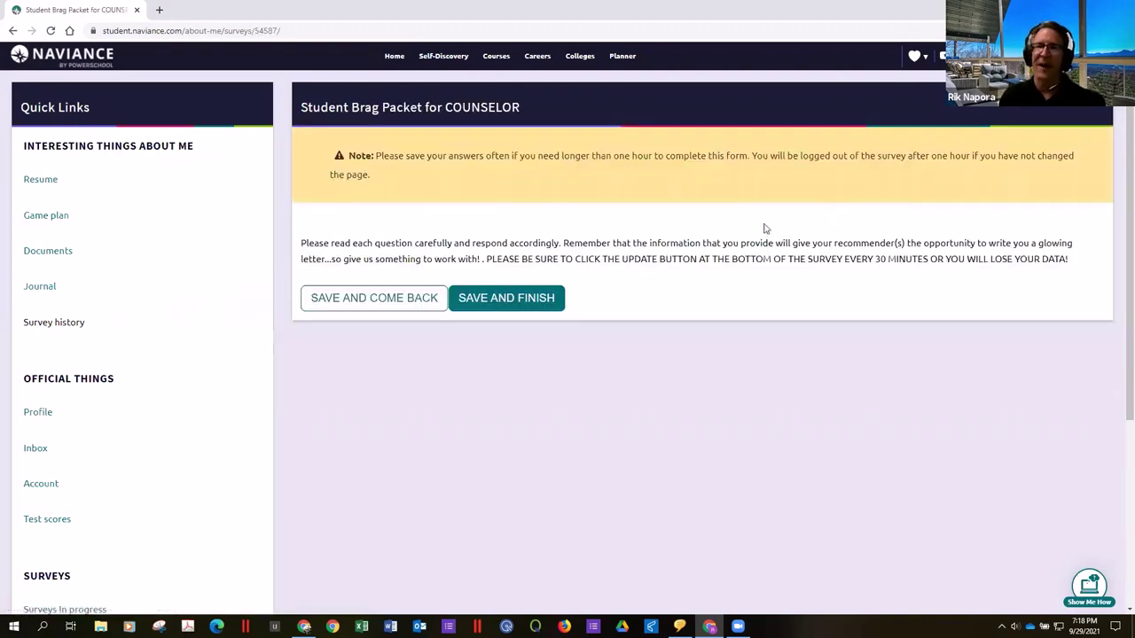
scroll(567, 284, "down", 1)
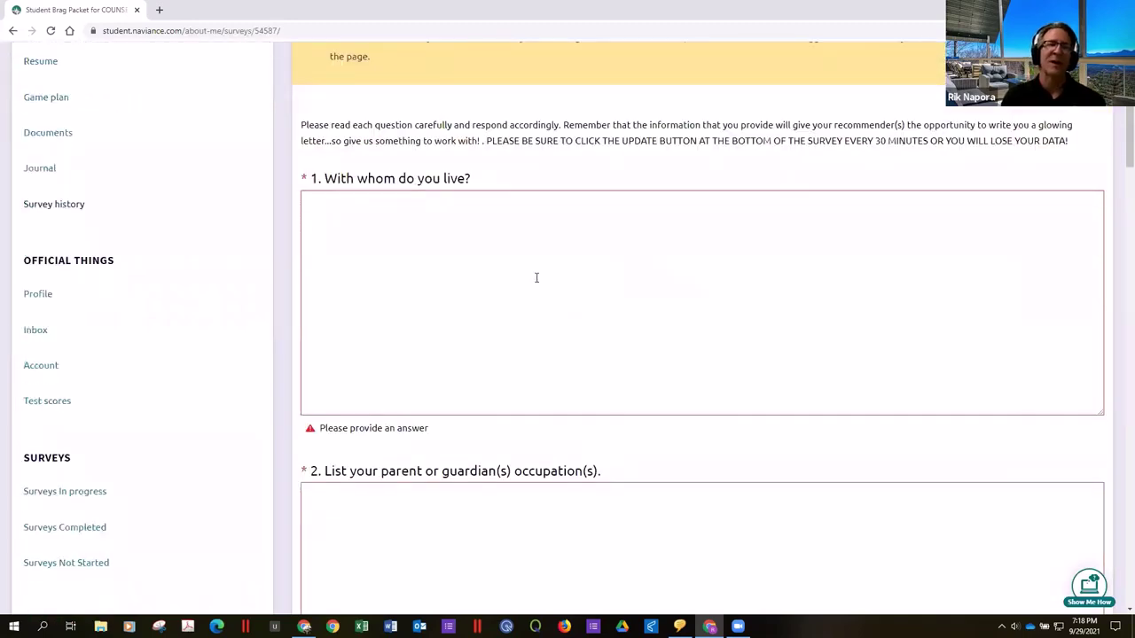
scroll(535, 277, "down", 5)
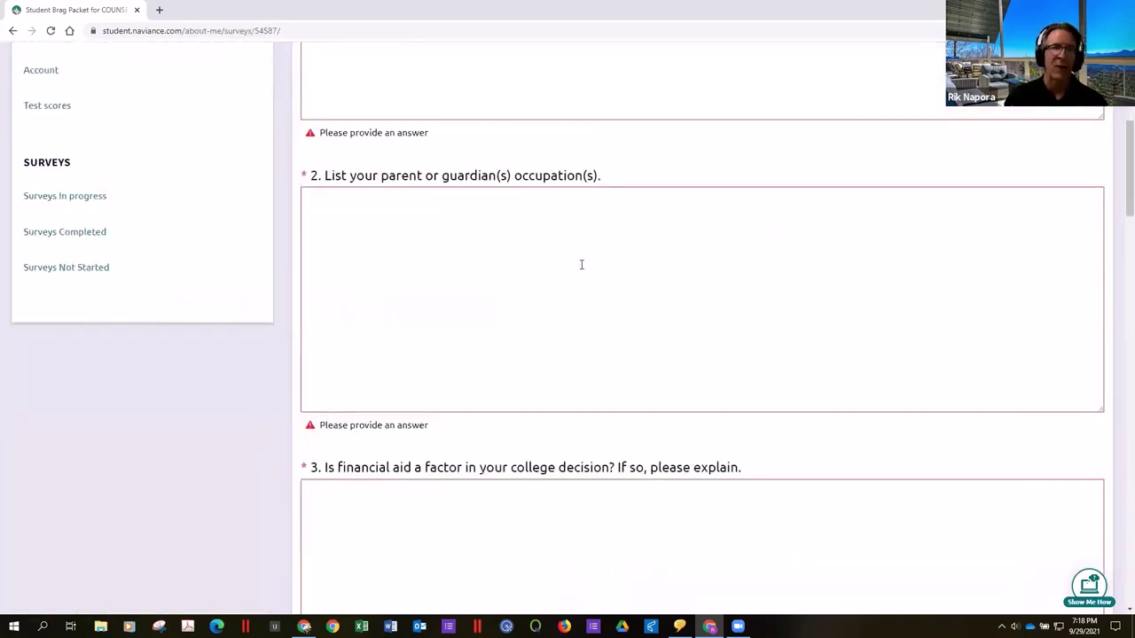
scroll(579, 265, "down", 8)
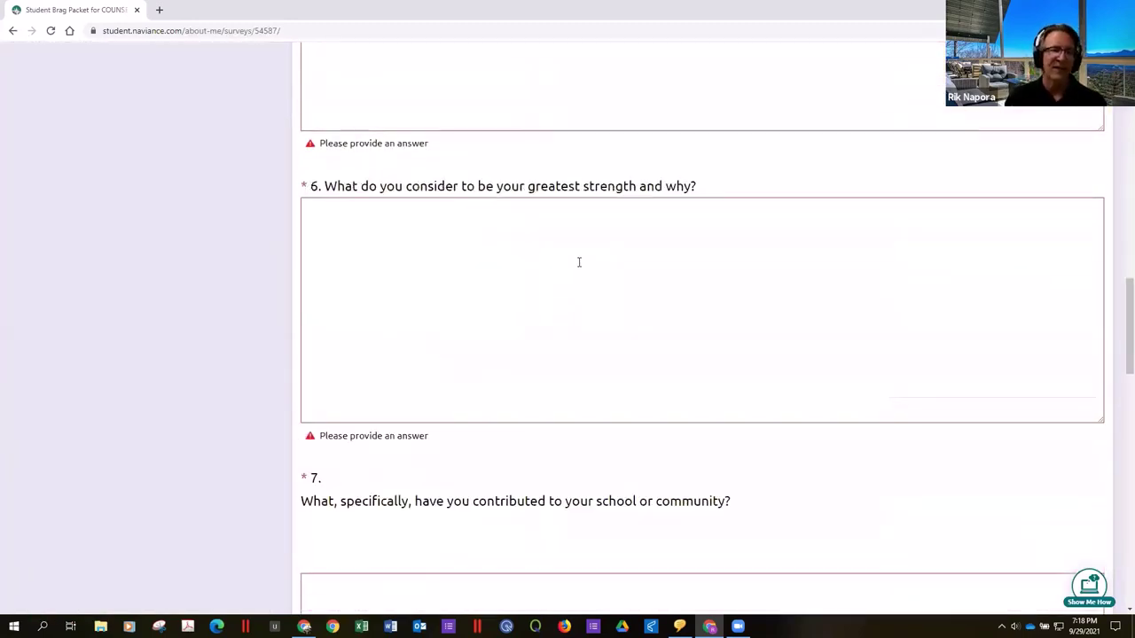
scroll(578, 261, "down", 2)
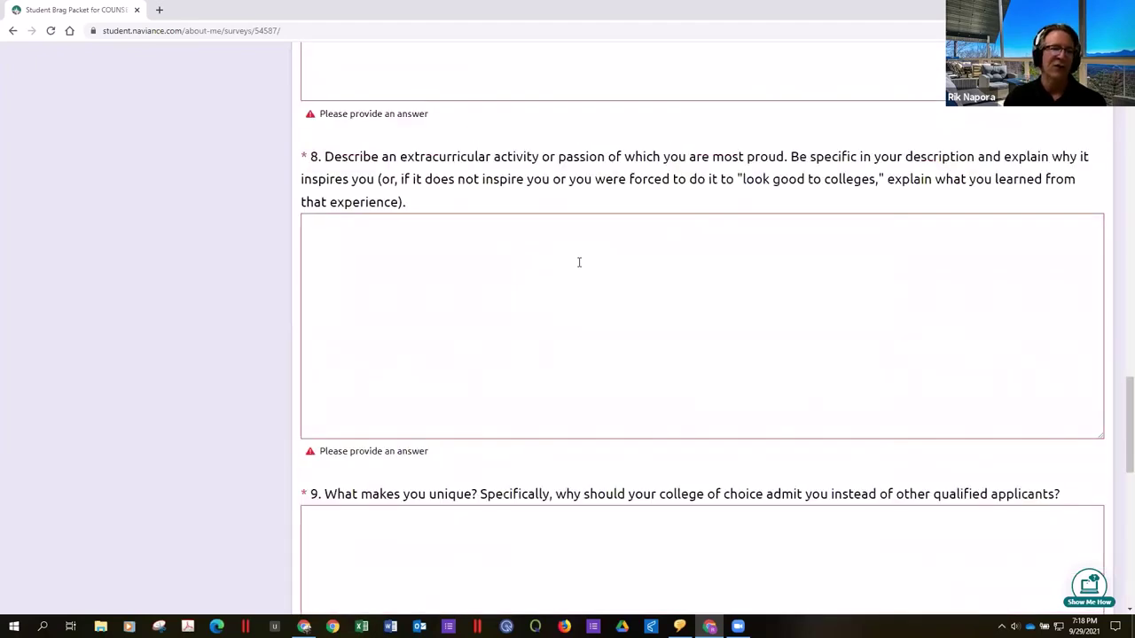
scroll(574, 263, "down", 3)
scroll(573, 264, "down", 4)
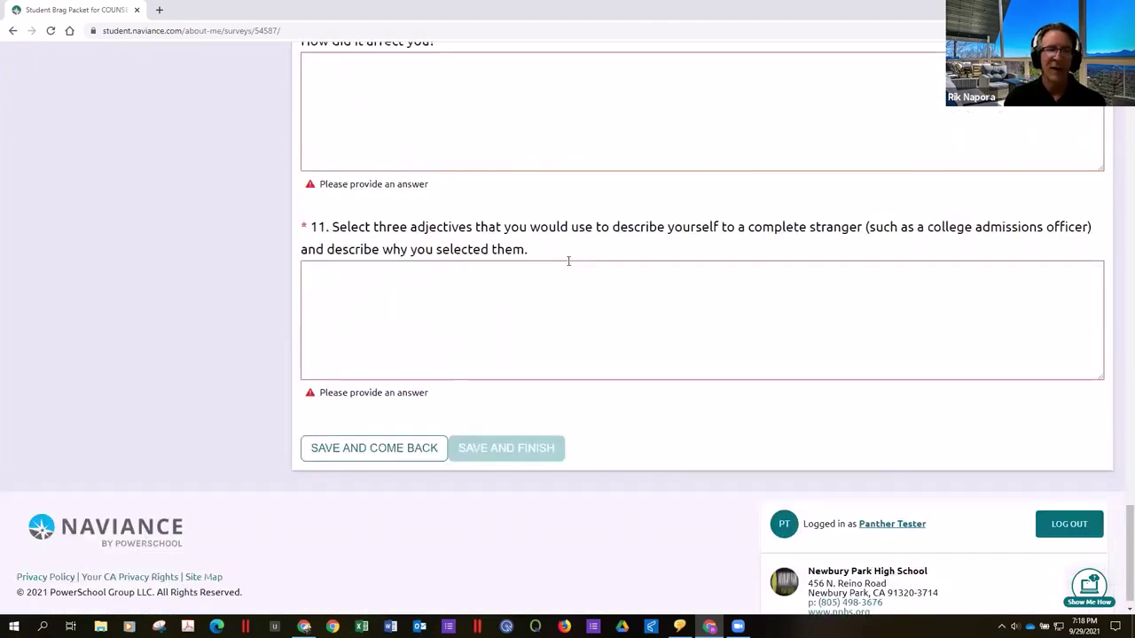
scroll(567, 259, "up", 6)
scroll(557, 261, "up", 15)
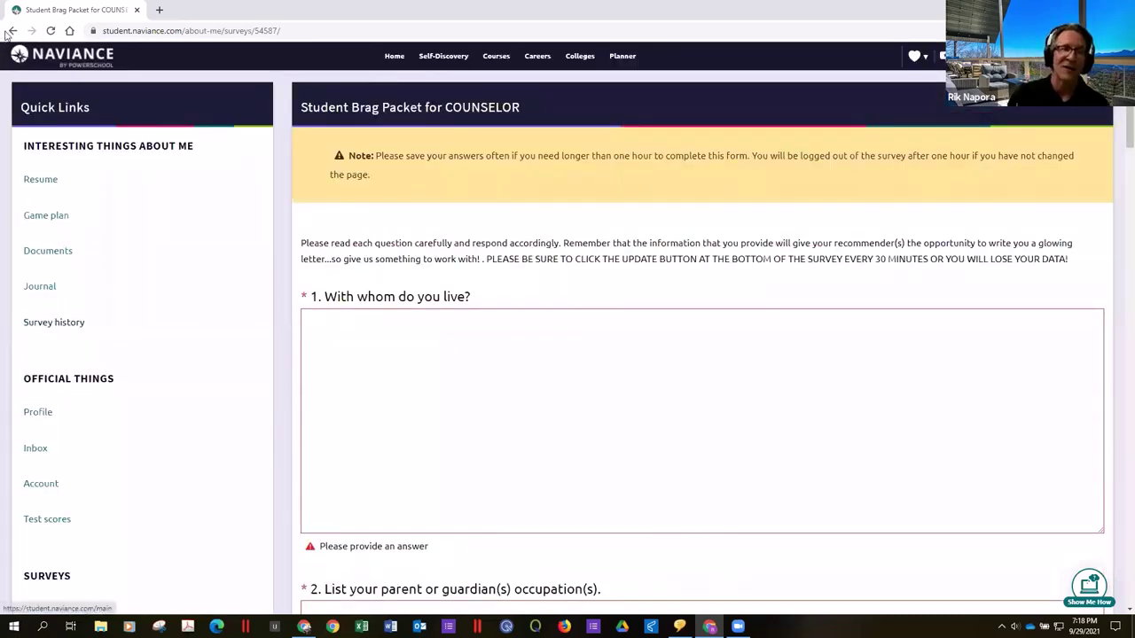
left_click(13, 30)
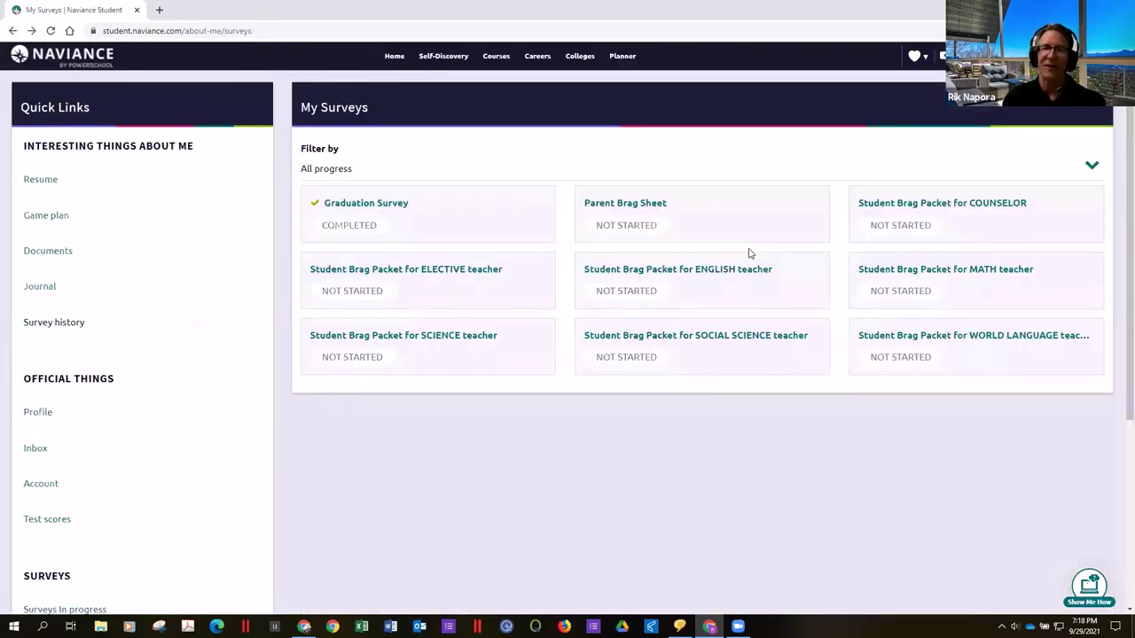
Open the Parent Brag Sheet, review its instructions and first questions, and return to the survey list
left_click(634, 209)
scroll(656, 254, "down", 1)
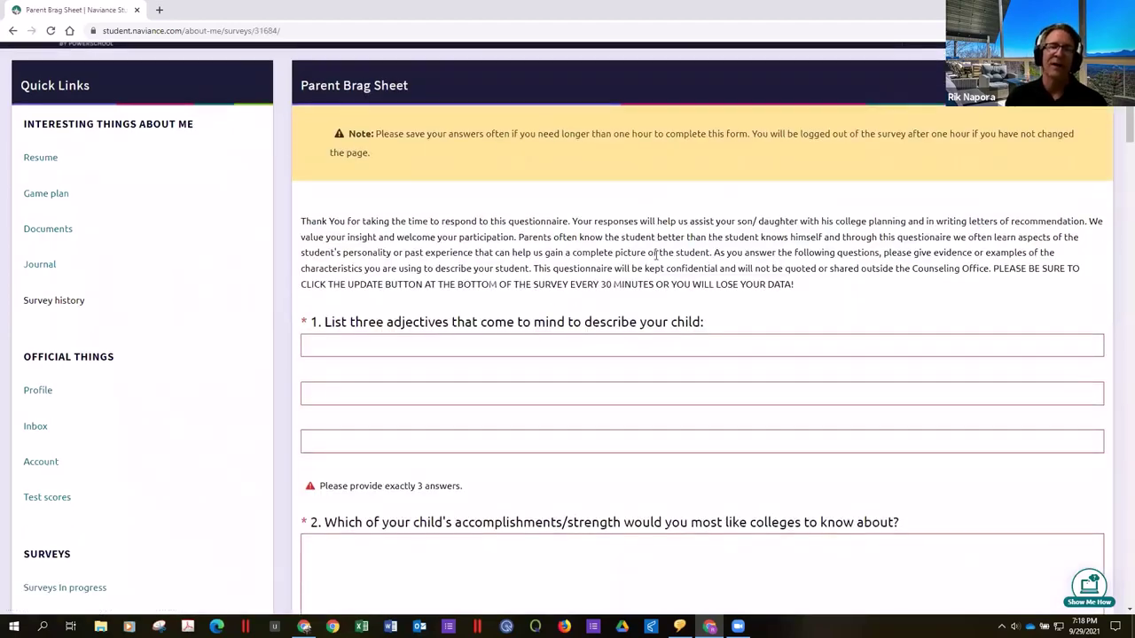
scroll(656, 254, "down", 1)
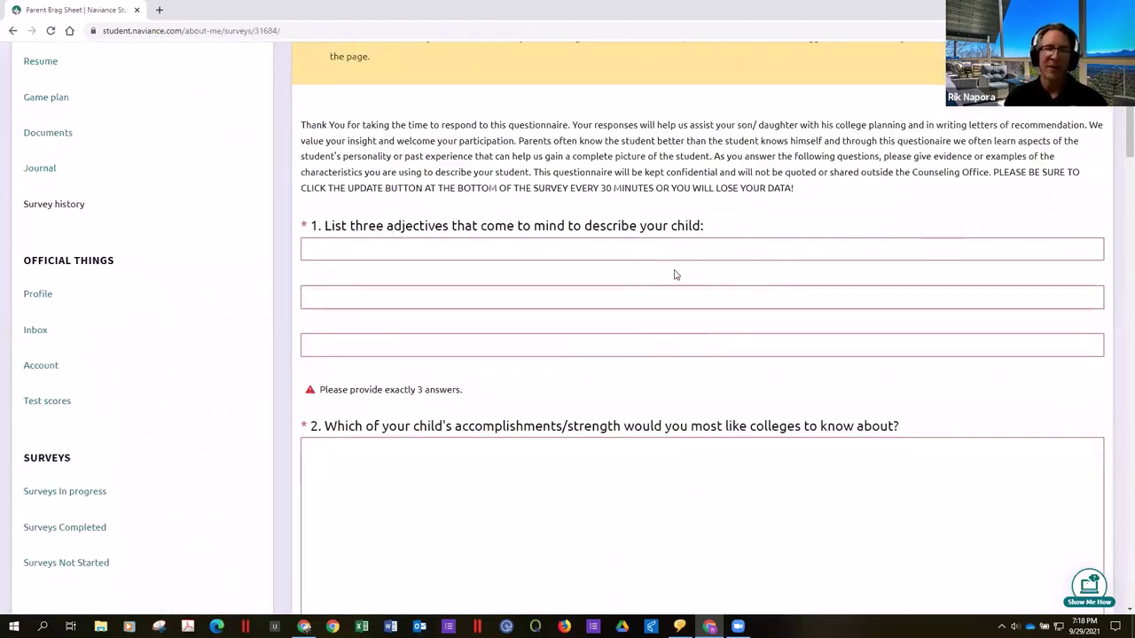
scroll(675, 278, "down", 3)
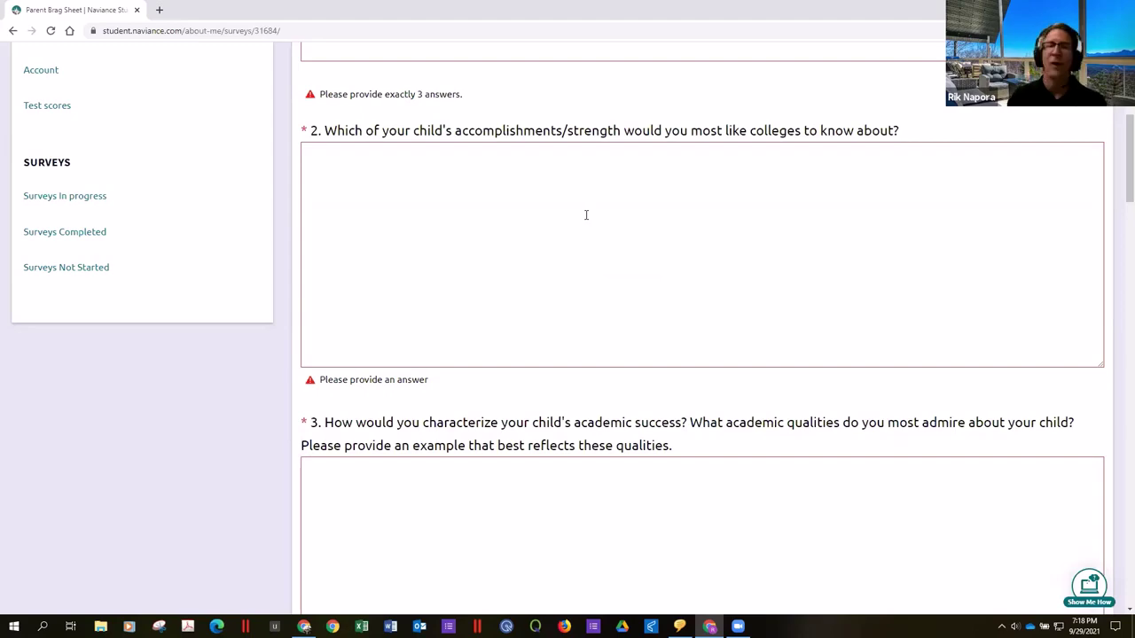
scroll(583, 204, "down", 1)
scroll(575, 248, "up", 4)
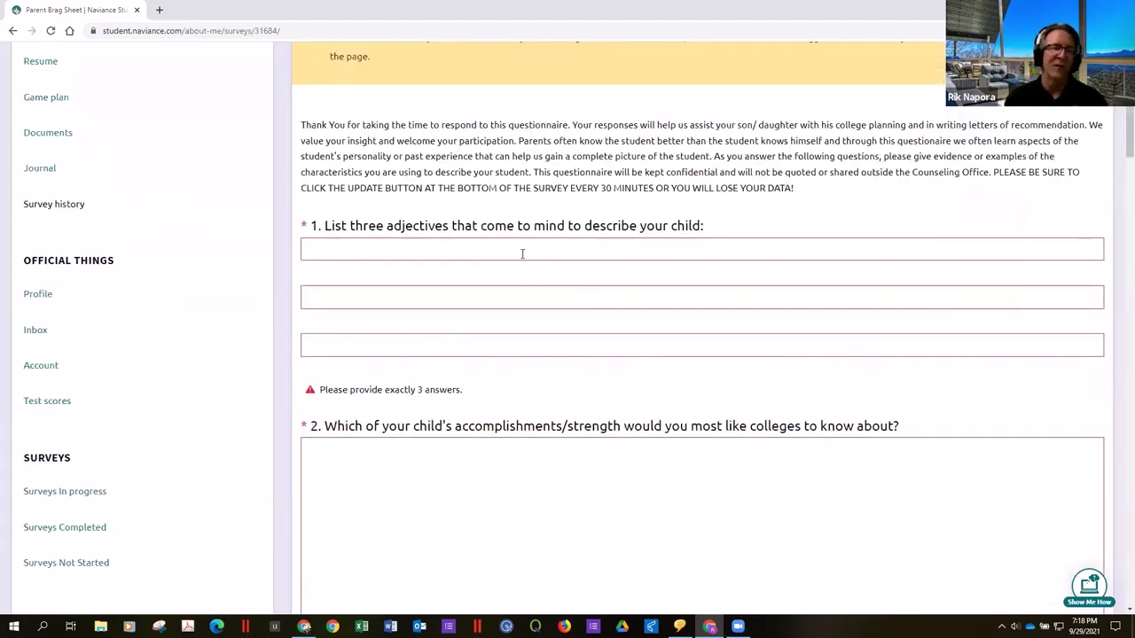
scroll(522, 254, "down", 4)
left_click(12, 31)
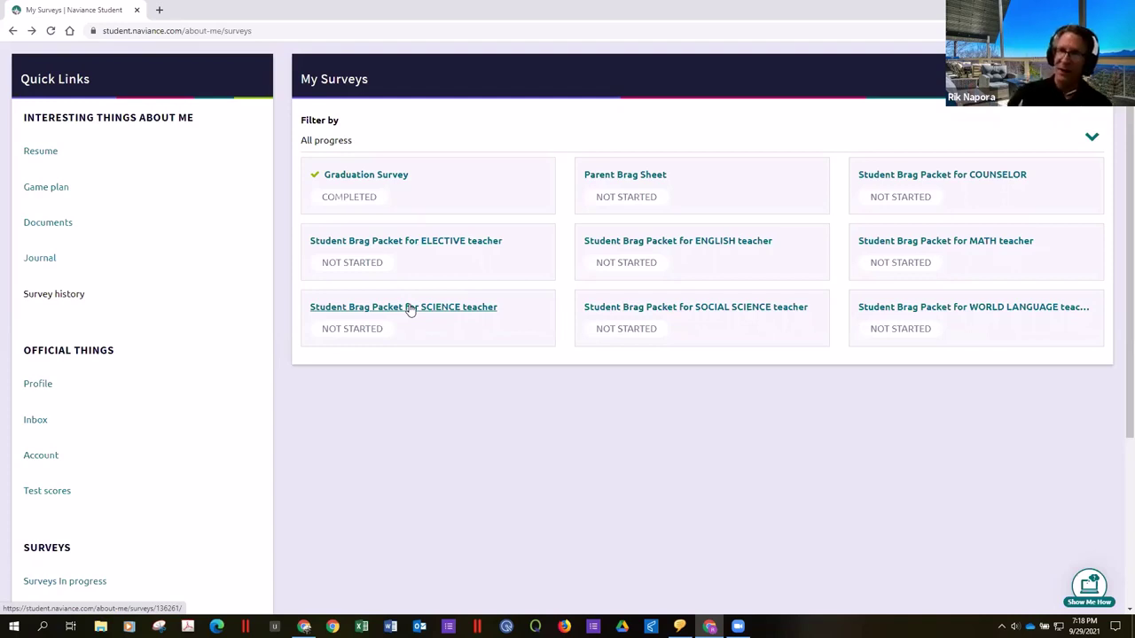
Open the Portfolio from the About Me options, review its personal profile section, and go back to About Me
scroll(526, 342, "up", 1)
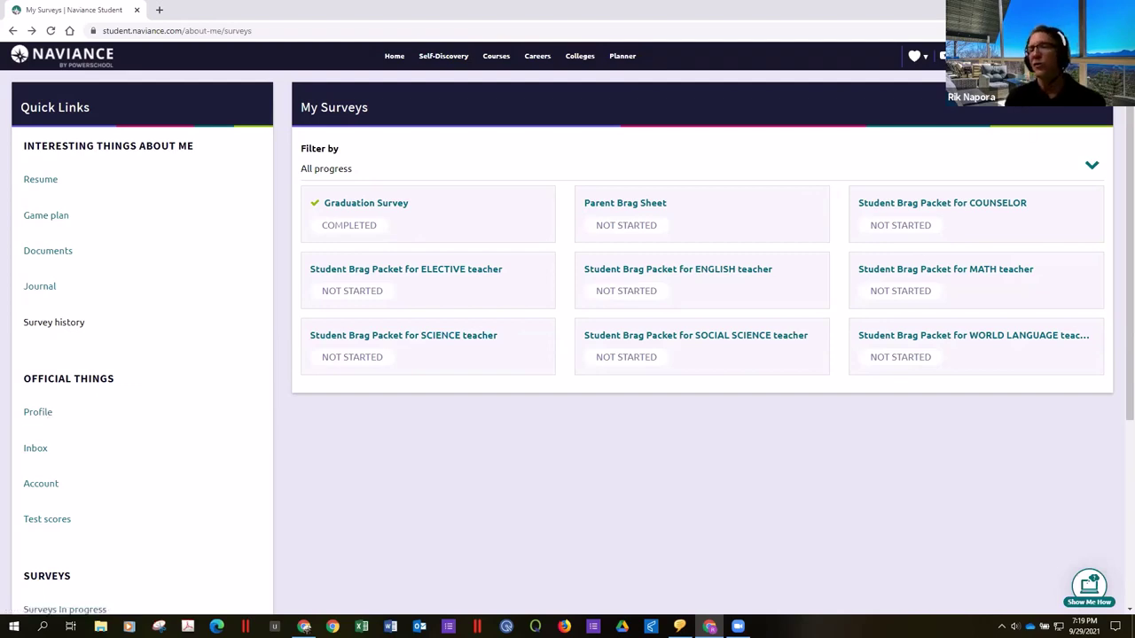
left_click(942, 55)
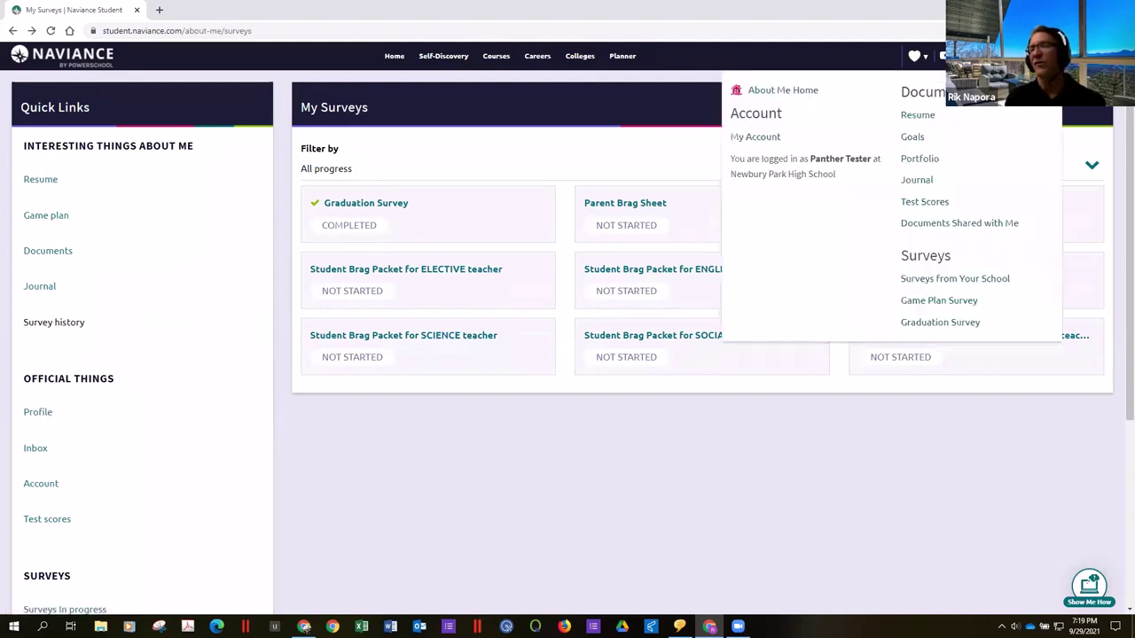
left_click(922, 159)
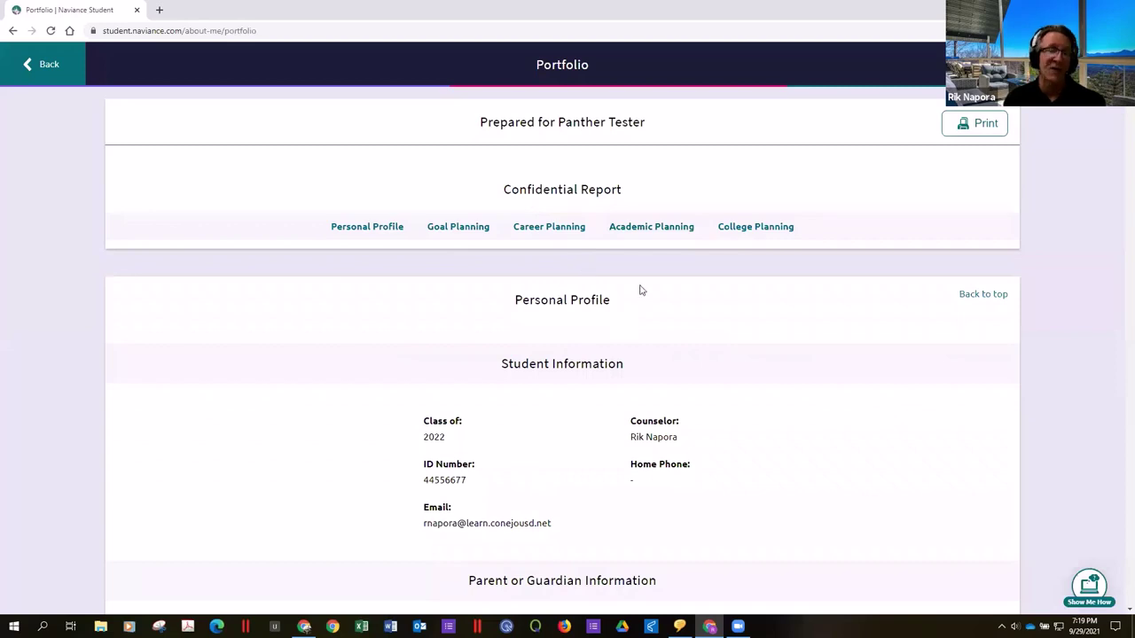
scroll(671, 299, "down", 3)
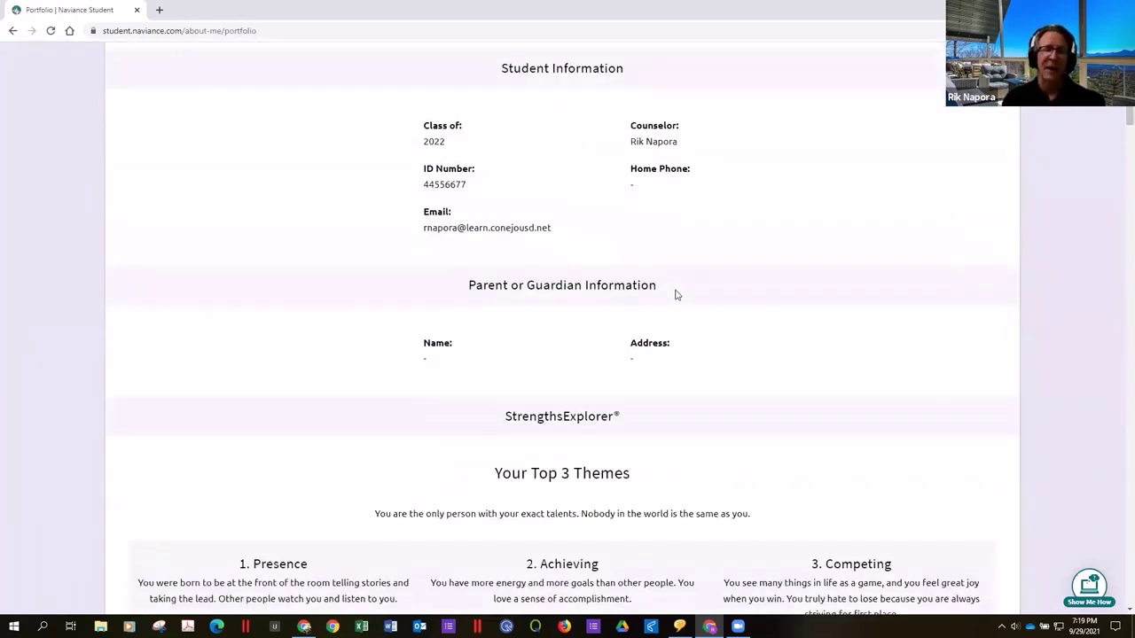
scroll(675, 293, "up", 3)
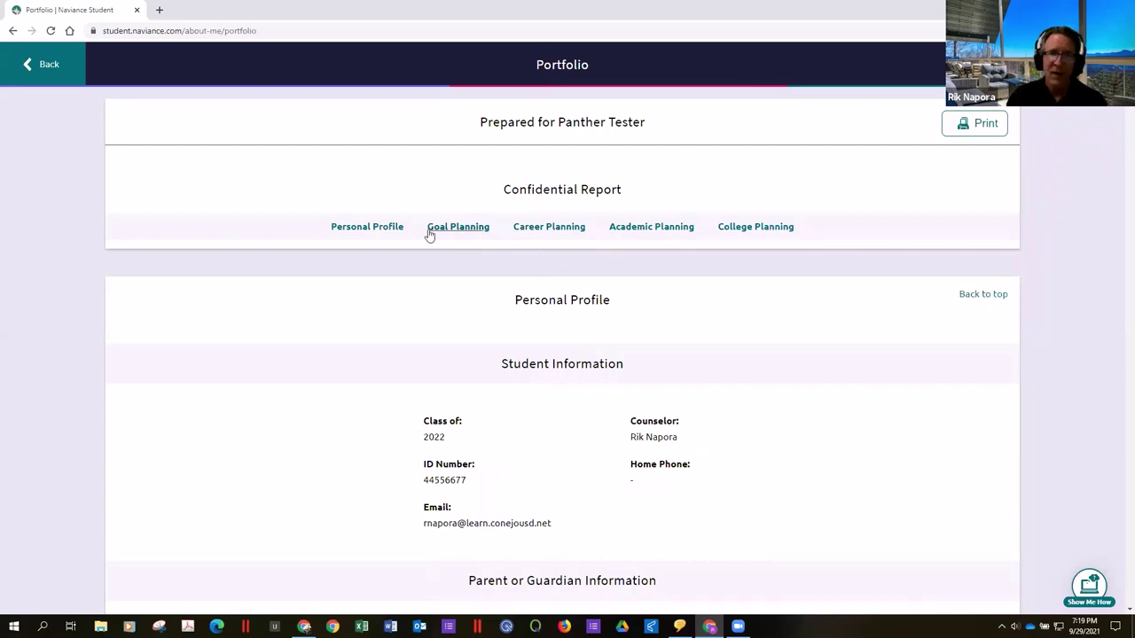
left_click(24, 64)
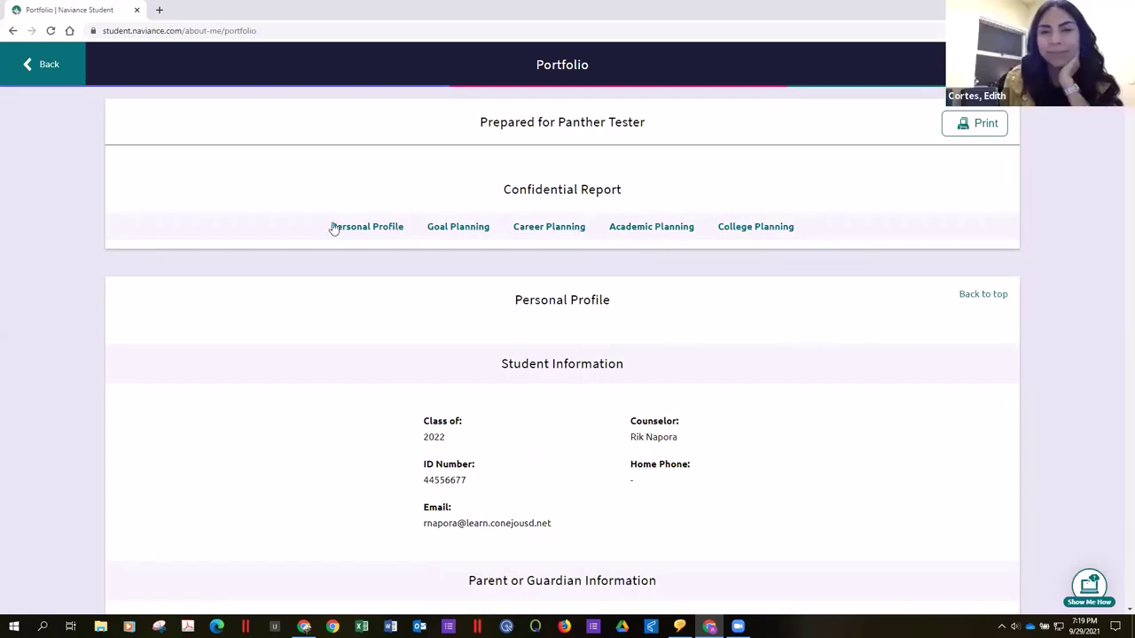
left_click(38, 66)
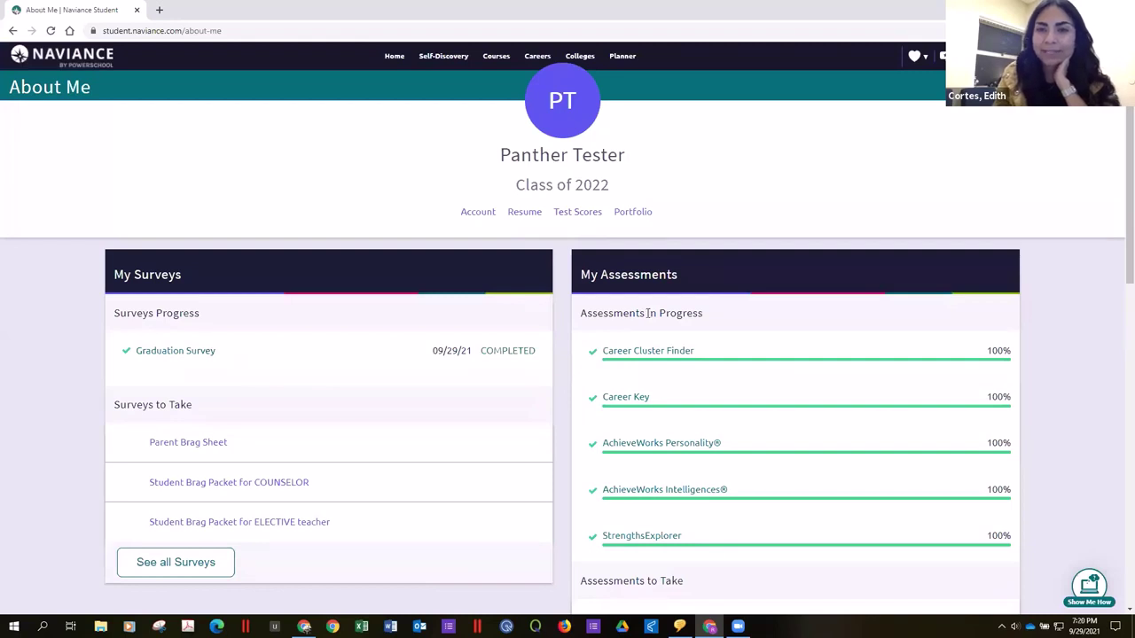
Go to the Naviance home page and look over the to-dos, favorites and What's New sections
left_click(401, 60)
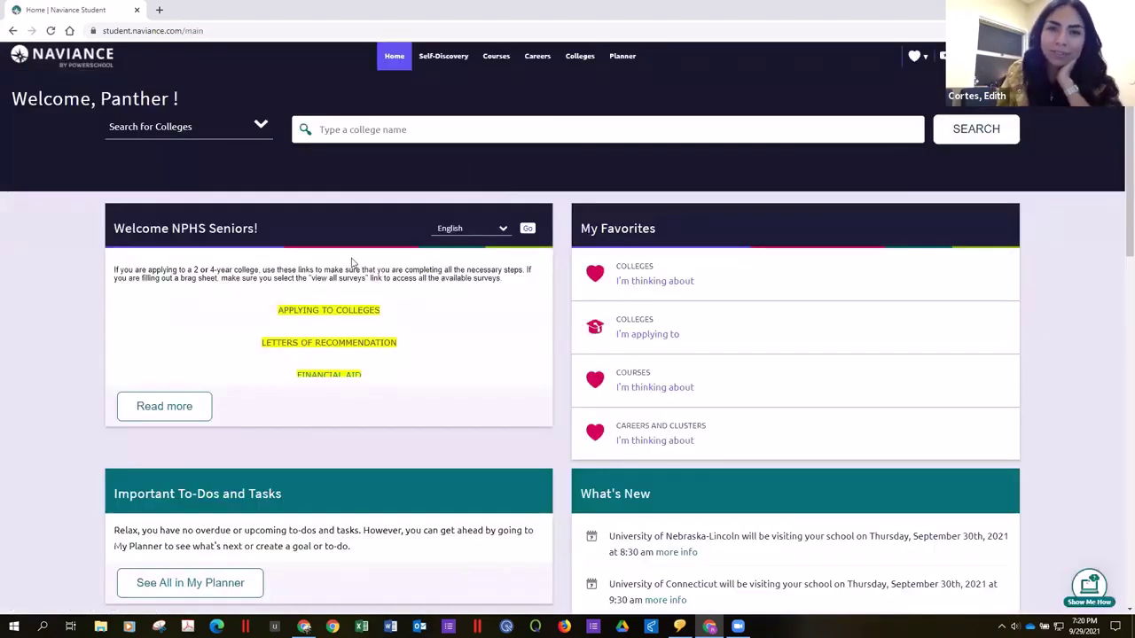
scroll(210, 390, "down", 2)
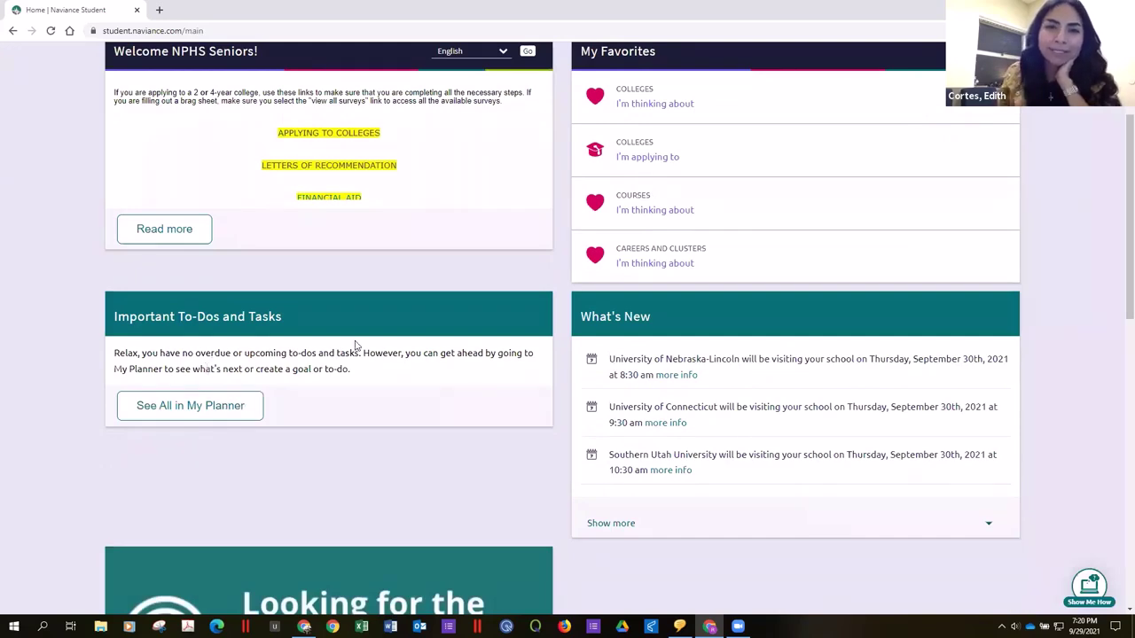
scroll(355, 344, "down", 2)
scroll(355, 345, "up", 2)
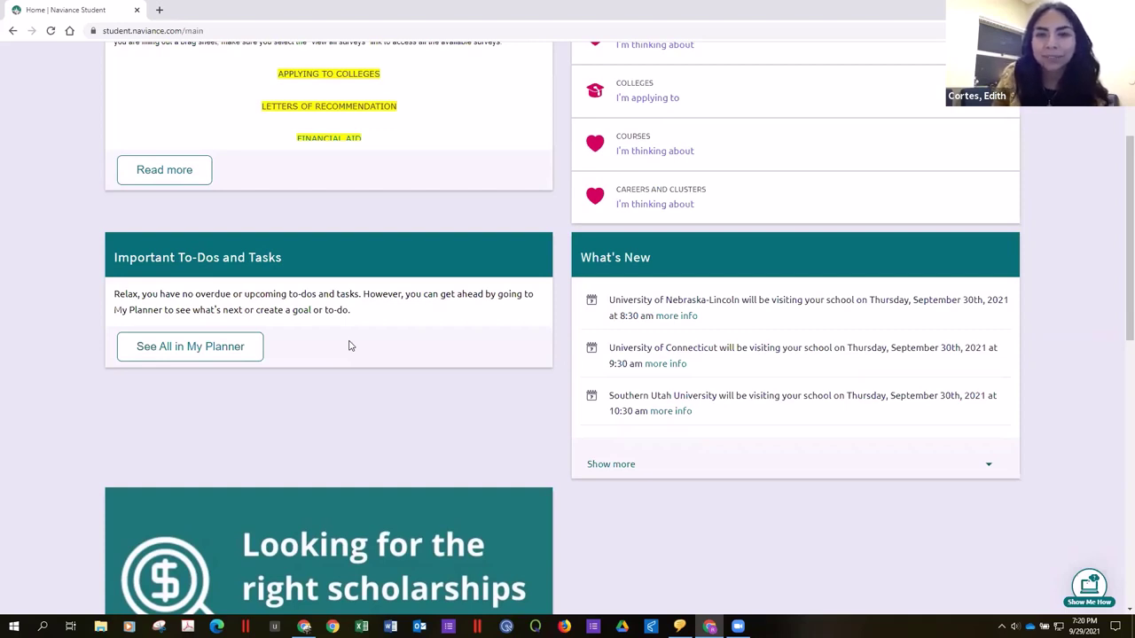
Search Google in a new tab for Newbury Park High School and open the school's official website
left_click(159, 10)
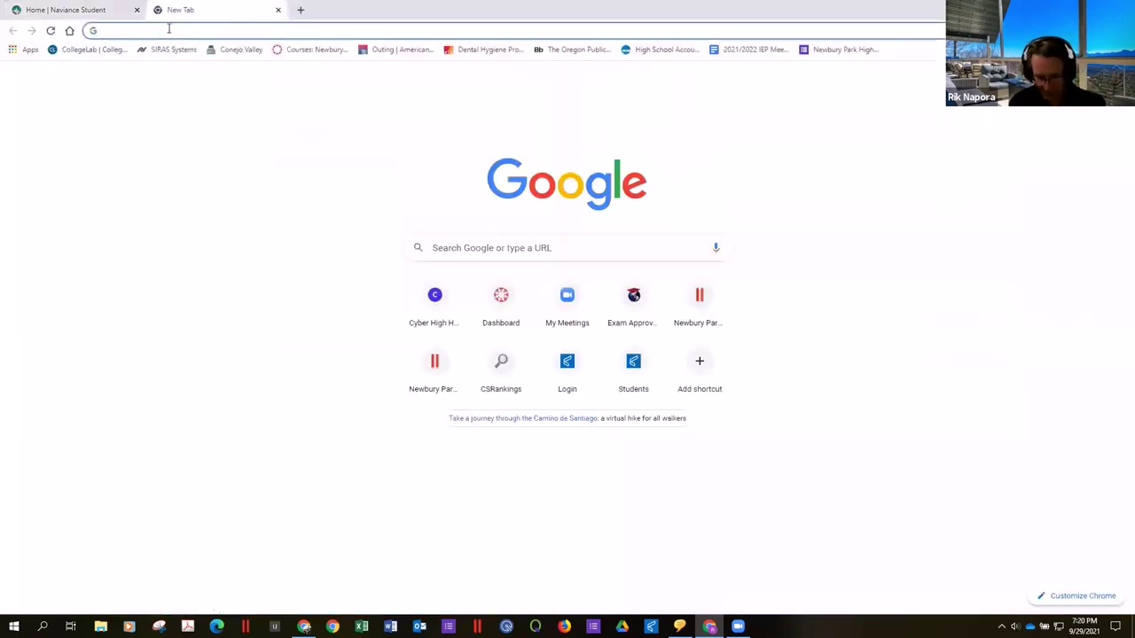
type("newbury")
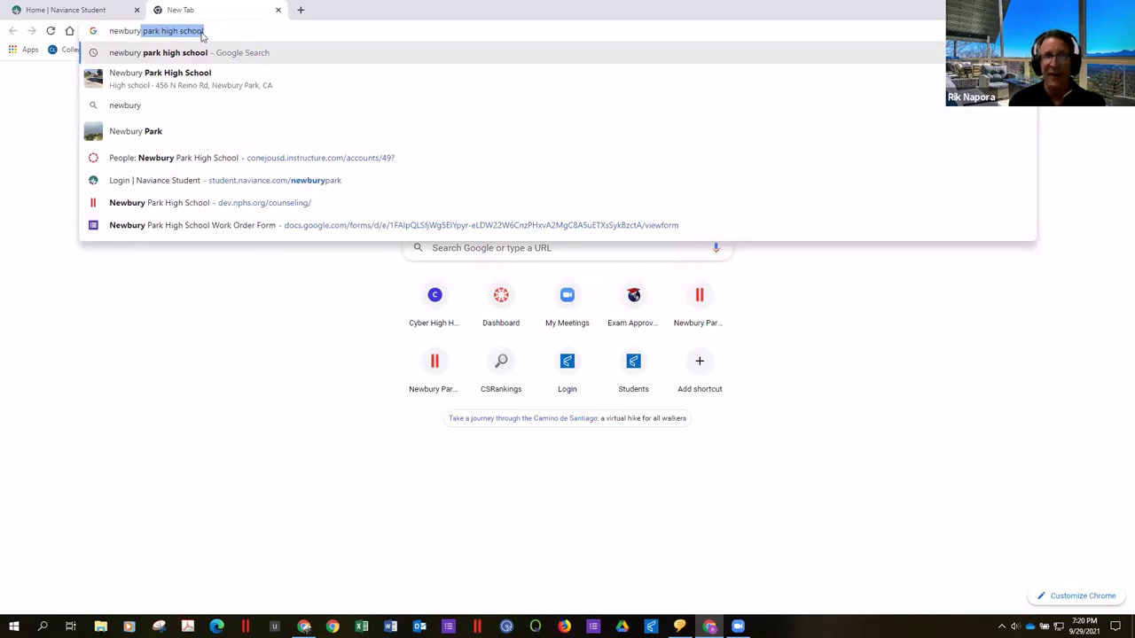
left_click(195, 78)
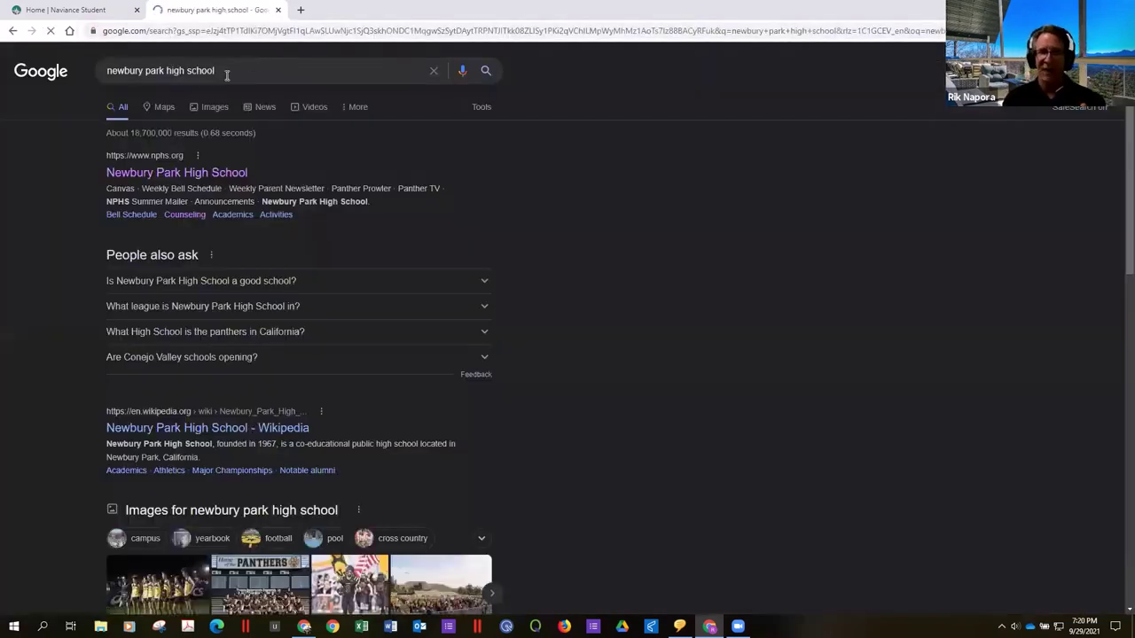
left_click(187, 173)
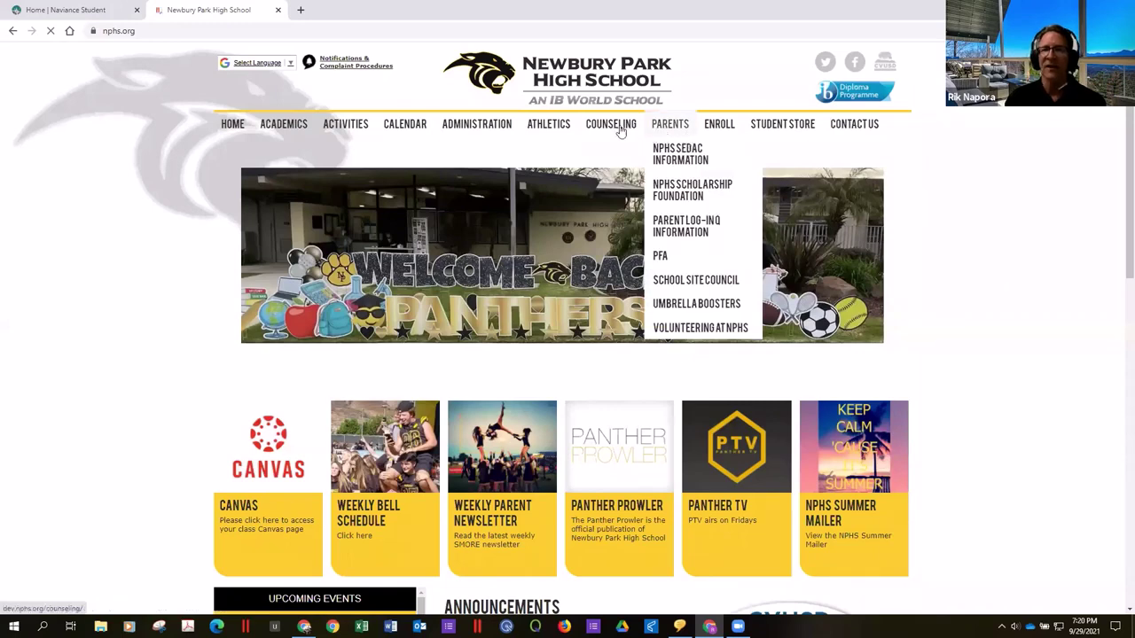
Open the school's Counseling page and bring up the career and college entries in its alphabetical Index of Links
left_click(616, 126)
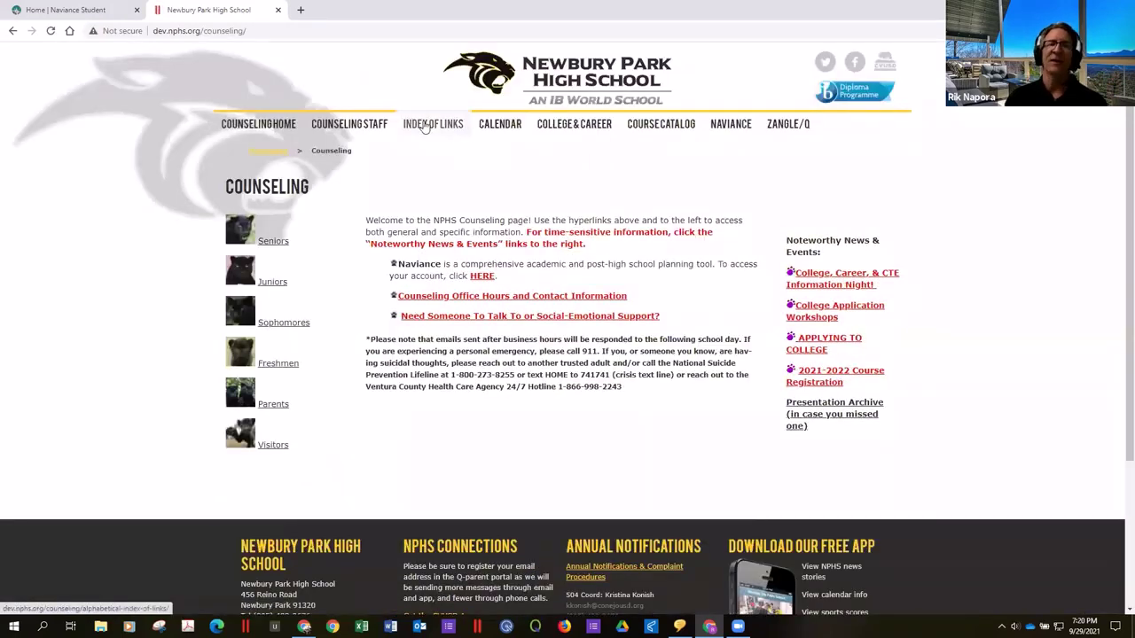
left_click(425, 128)
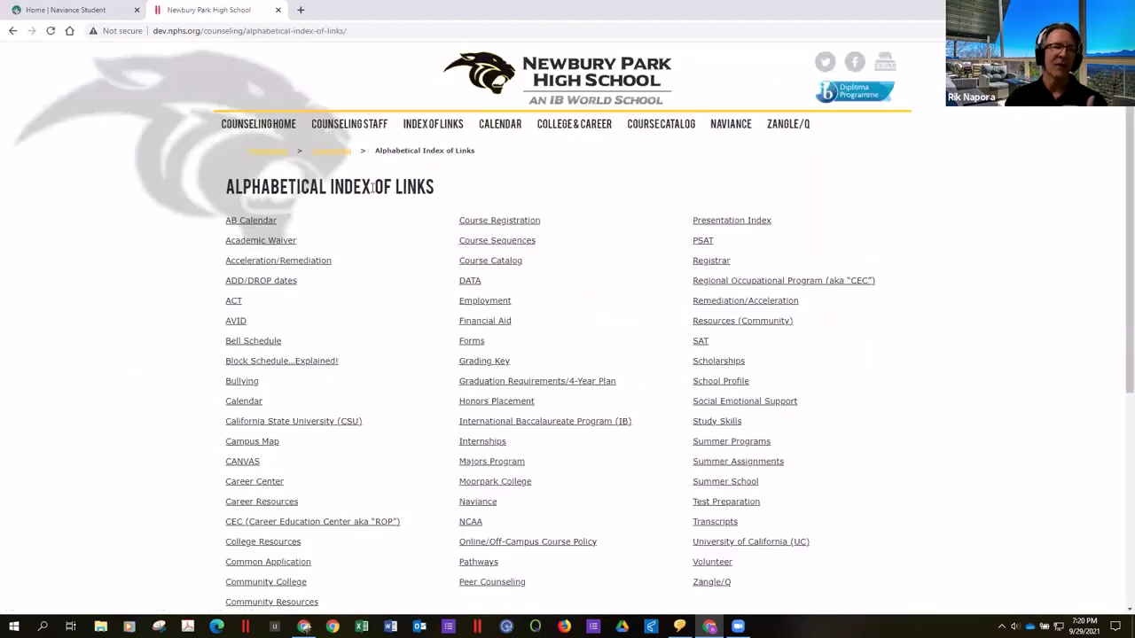
scroll(359, 204, "down", 2)
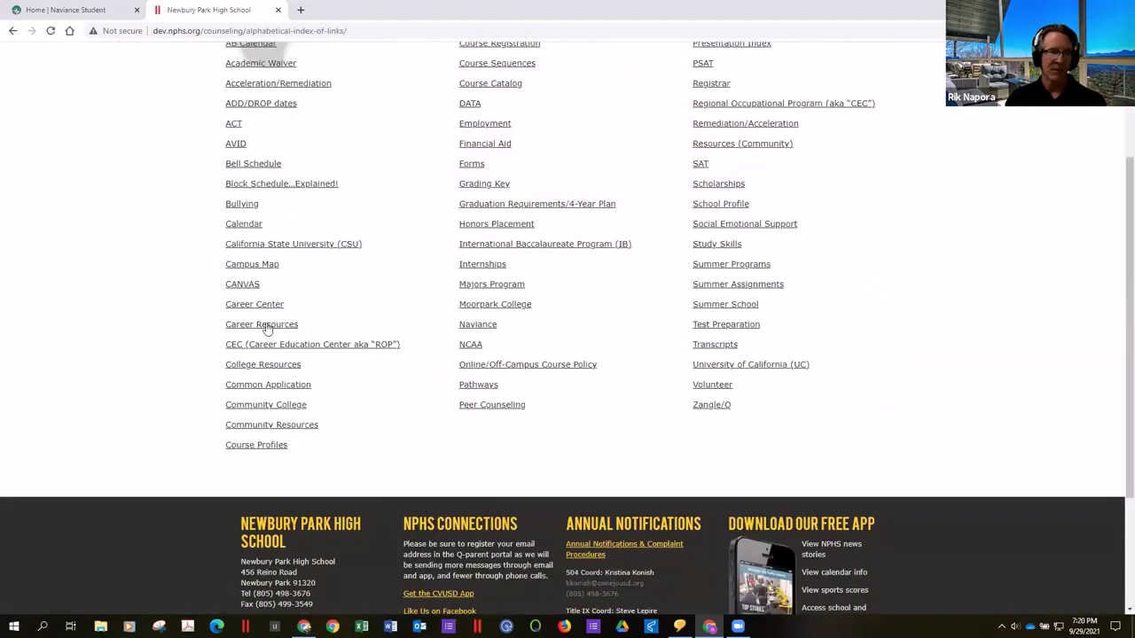